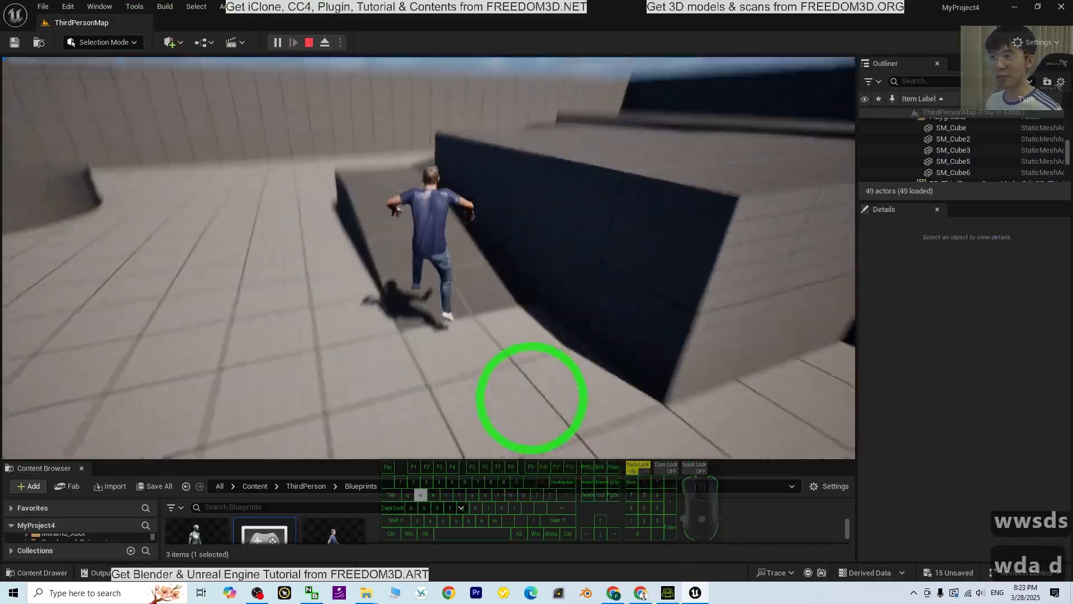
Run and jump the character around the ramps and blocks of the level in the play test, and end the session
{"action": "key", "text": "a"}
{"action": "key", "text": "d"}
{"action": "key", "text": "s"}
{"action": "key", "text": "space"}
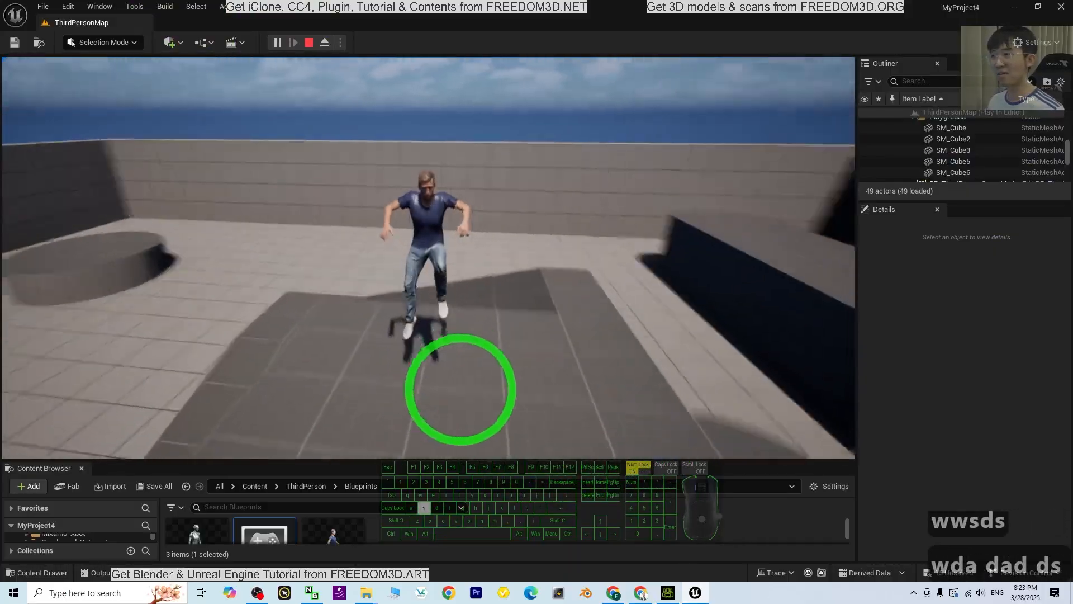
{"action": "key", "text": "d"}
{"action": "key", "text": "s"}
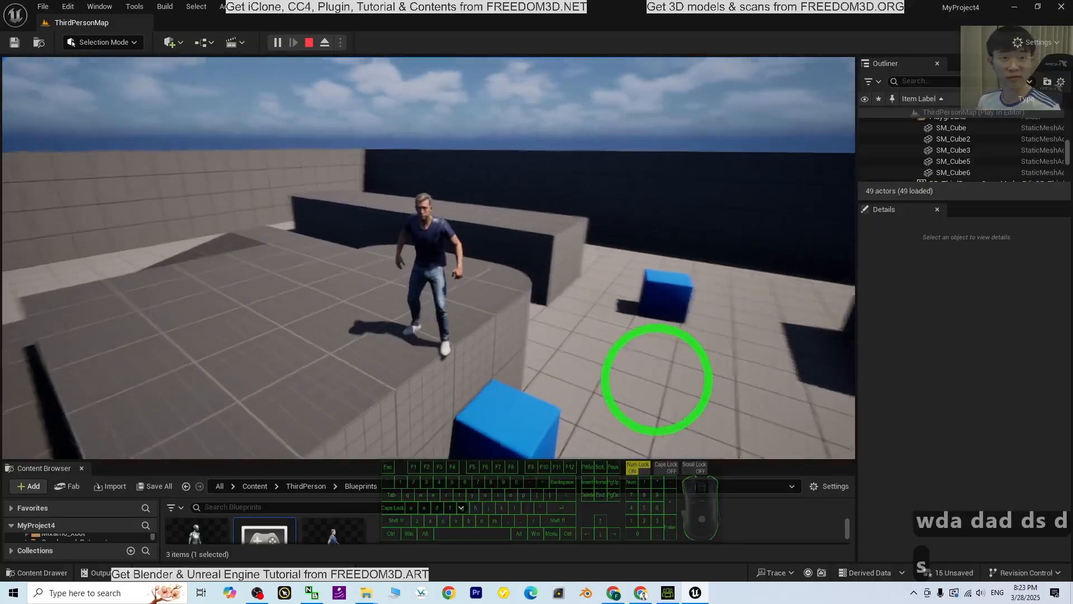
{"action": "key", "text": "w"}
{"action": "key", "text": "d"}
{"action": "key", "text": "d"}
{"action": "key", "text": "w"}
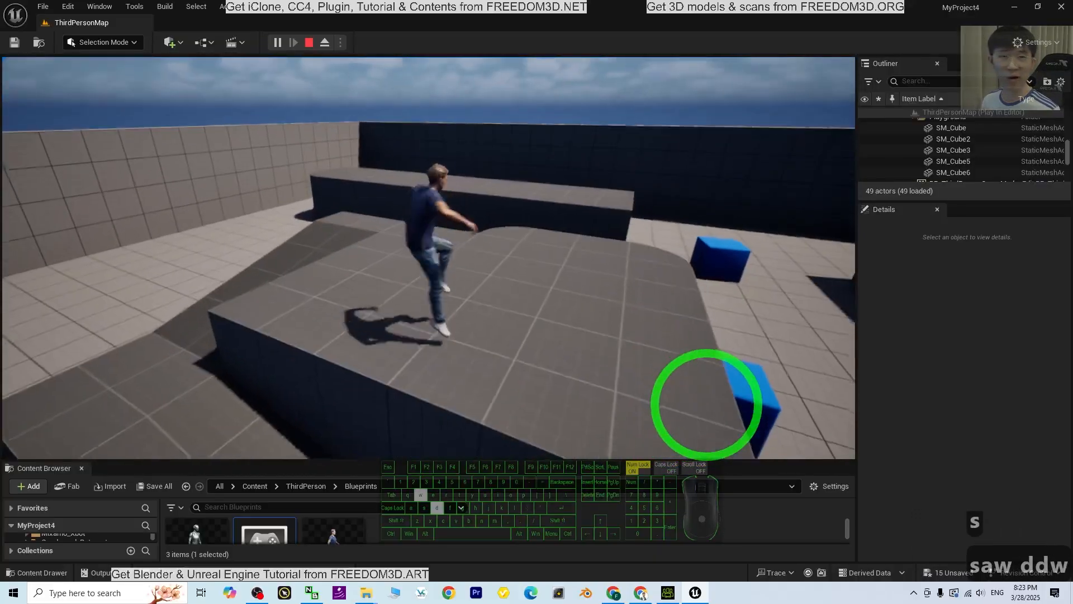
{"action": "key", "text": "s"}
{"action": "key", "text": "d"}
{"action": "key", "text": "s"}
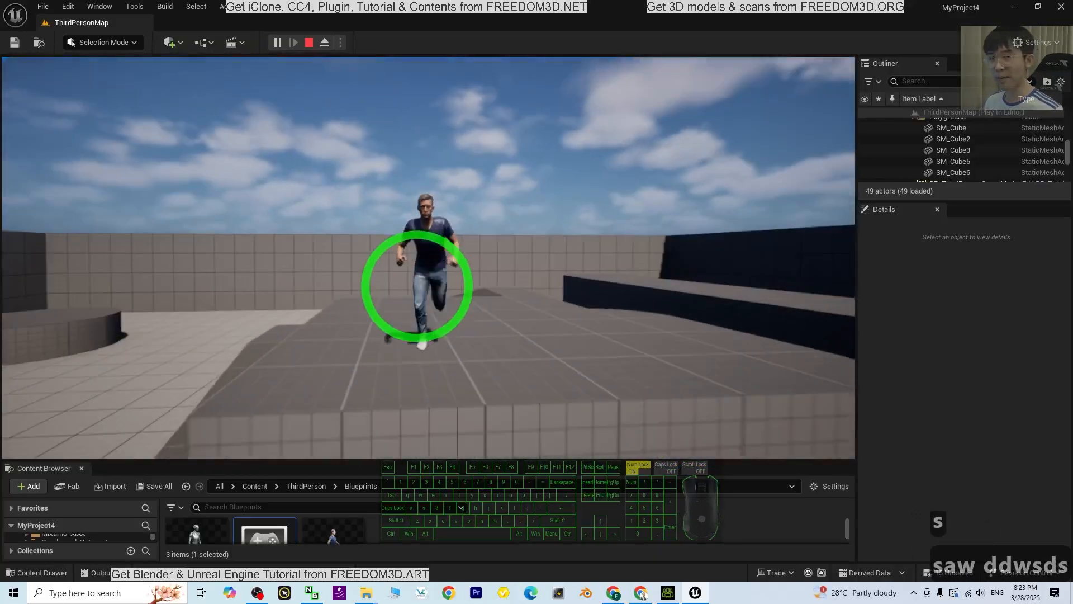
{"action": "key", "text": "Escape"}
View the source character in Character Creator, switch back to Unreal Editor and run another short play test
{"action": "left_click", "coordinate": [667, 594]}
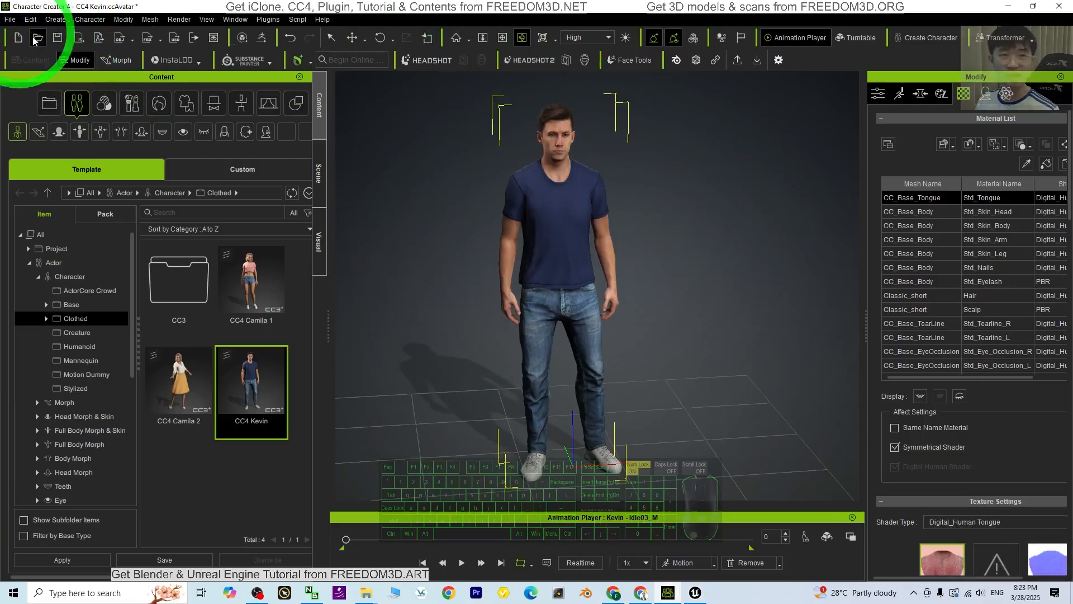
{"action": "left_click", "coordinate": [694, 593]}
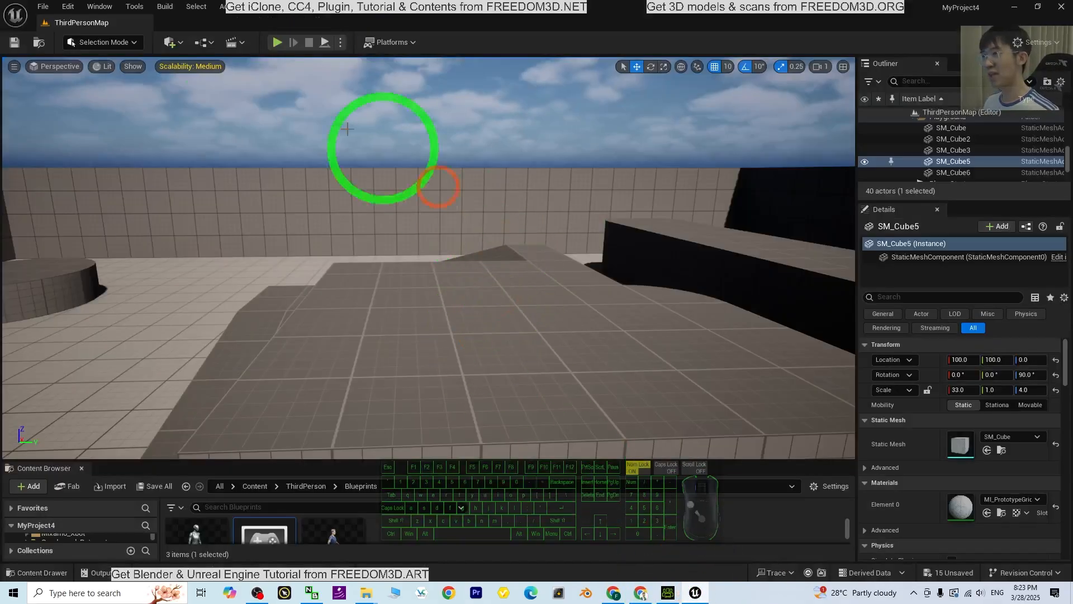
{"action": "left_click", "coordinate": [275, 44]}
{"action": "key", "text": "a"}
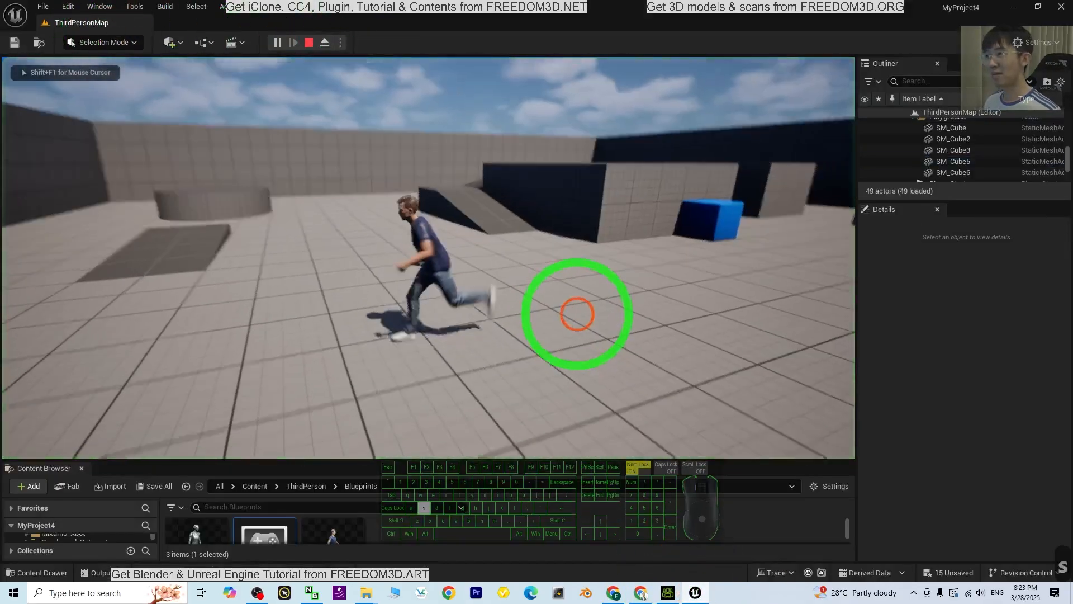
{"action": "key", "text": "Escape"}
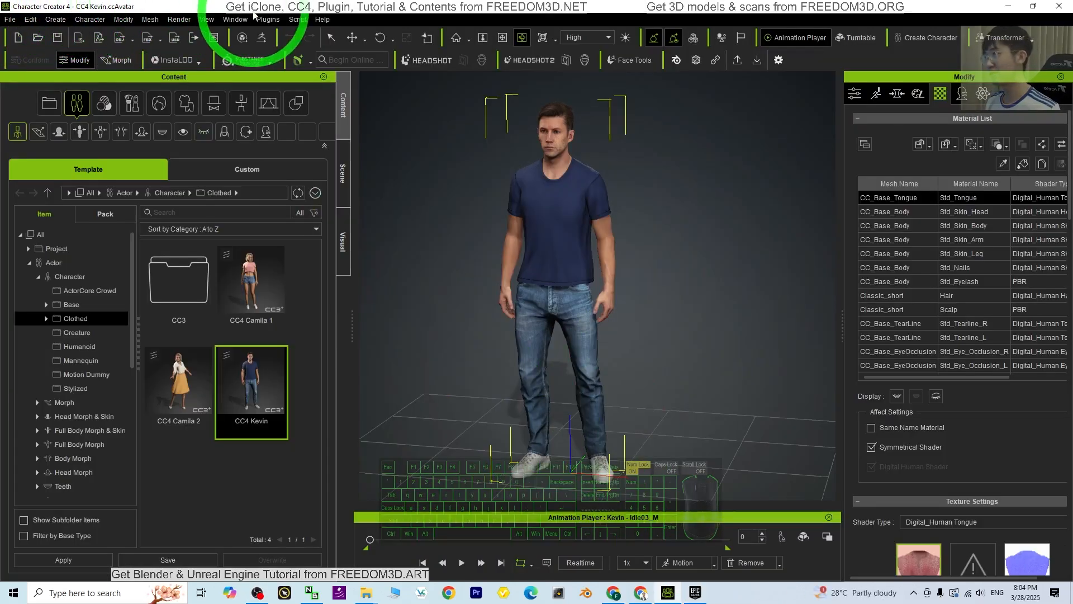
Shrink the Character Creator window, minimize the Epic Games Launcher and delete the old model01 folder from the desktop
{"action": "left_click_drag", "start_coordinate": [253, 15], "coordinate": [433, 62]}
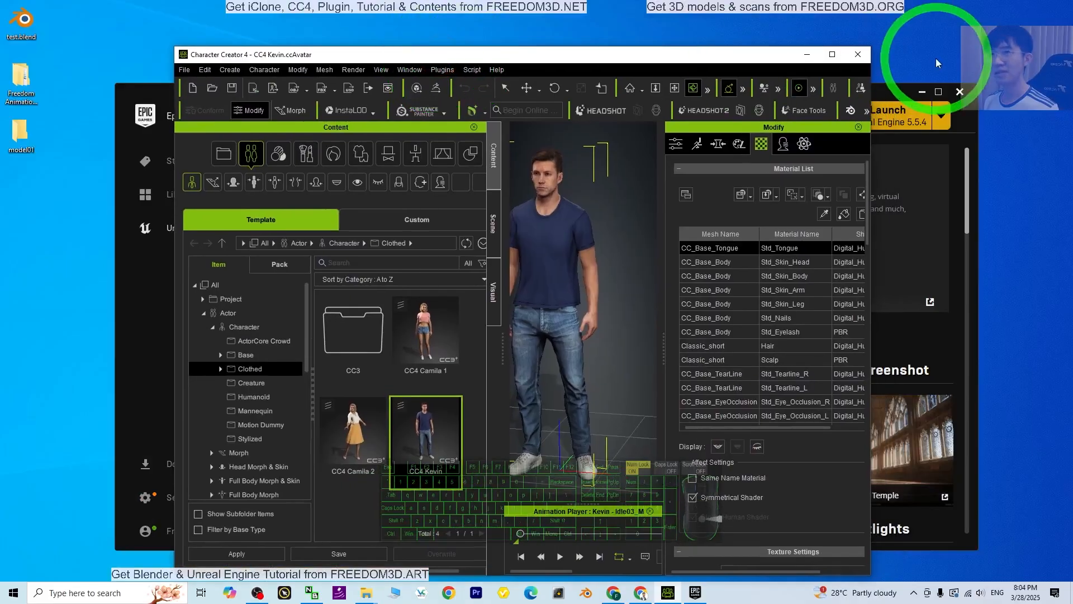
{"action": "left_click", "coordinate": [923, 92]}
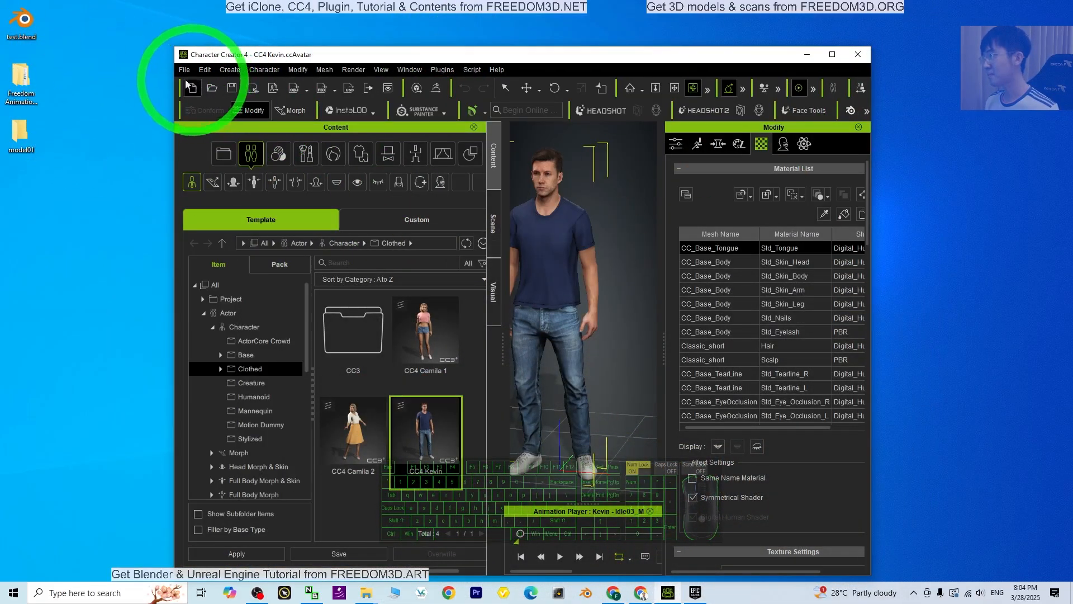
{"action": "left_click", "coordinate": [21, 132]}
{"action": "key", "text": "Delete"}
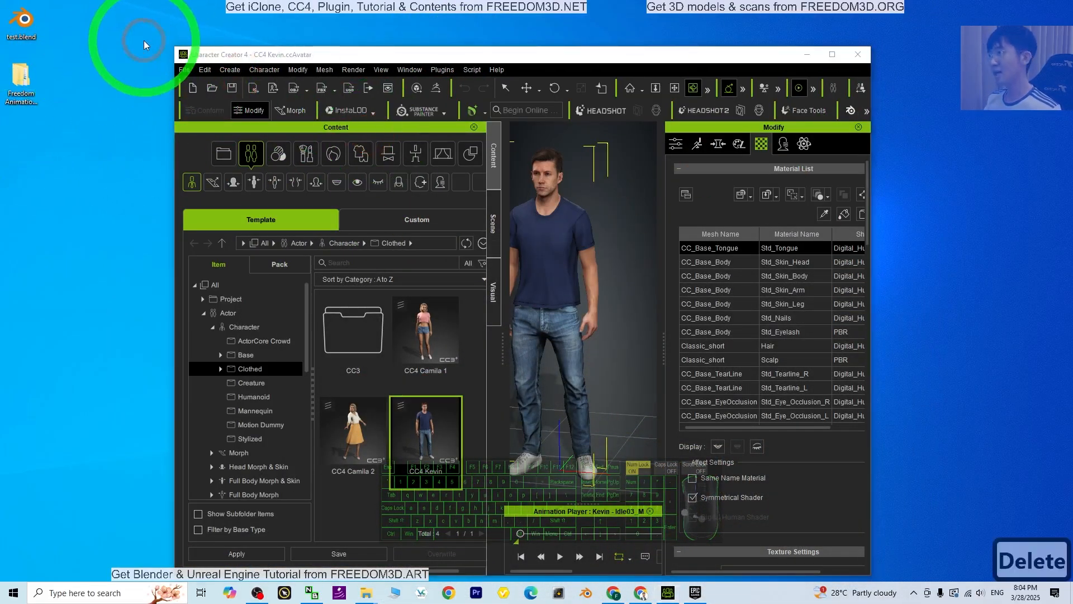
Start an FBX export of the clothed character with the Unreal target tool preset
{"action": "left_click", "coordinate": [184, 71]}
{"action": "mouse_move", "coordinate": [229, 174]}
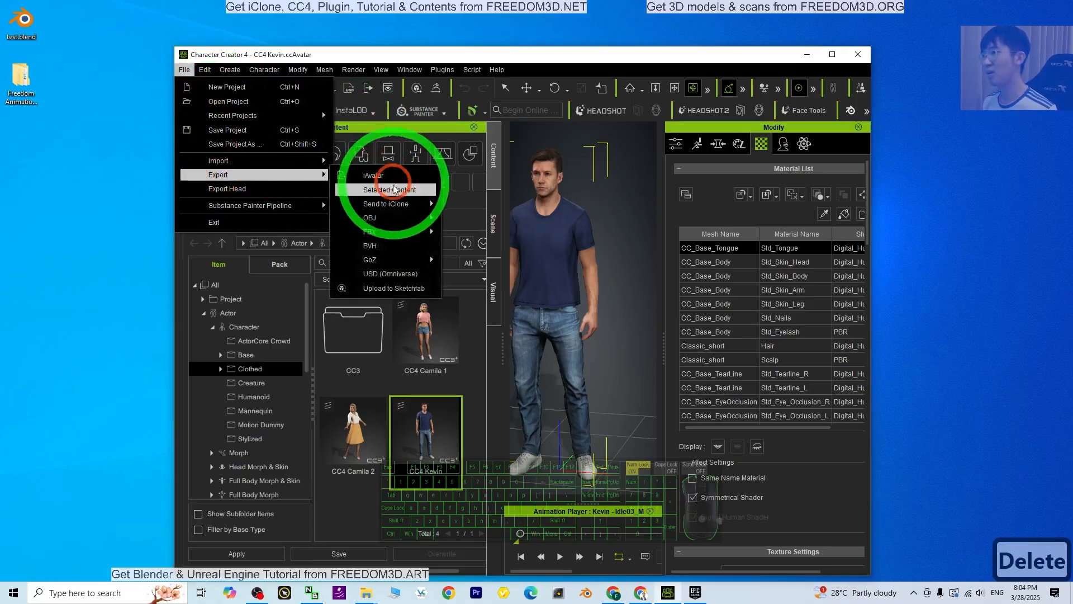
{"action": "left_click", "coordinate": [384, 232]}
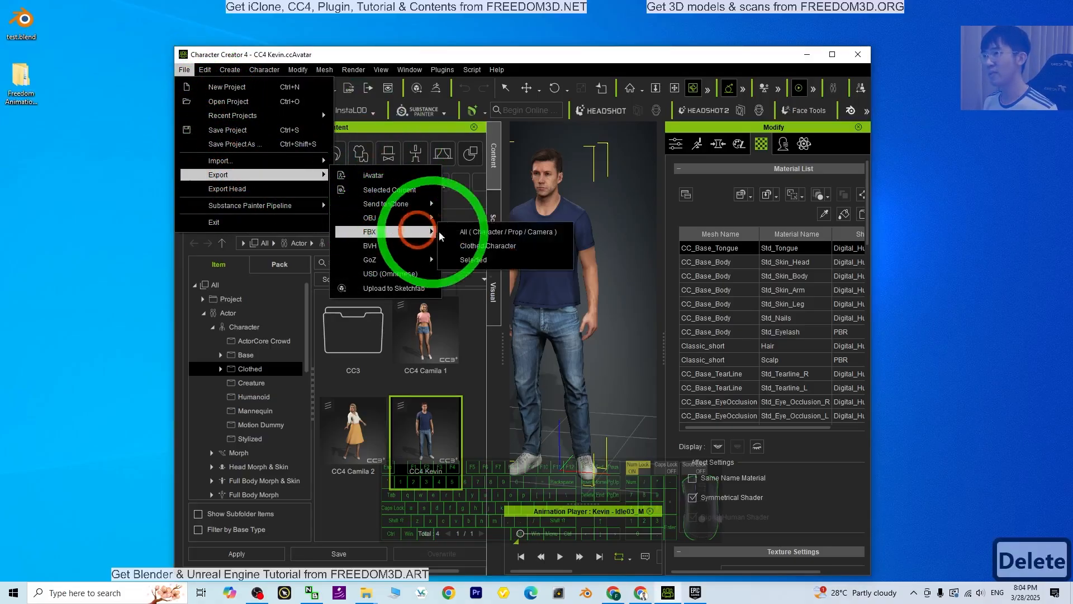
{"action": "left_click", "coordinate": [498, 251]}
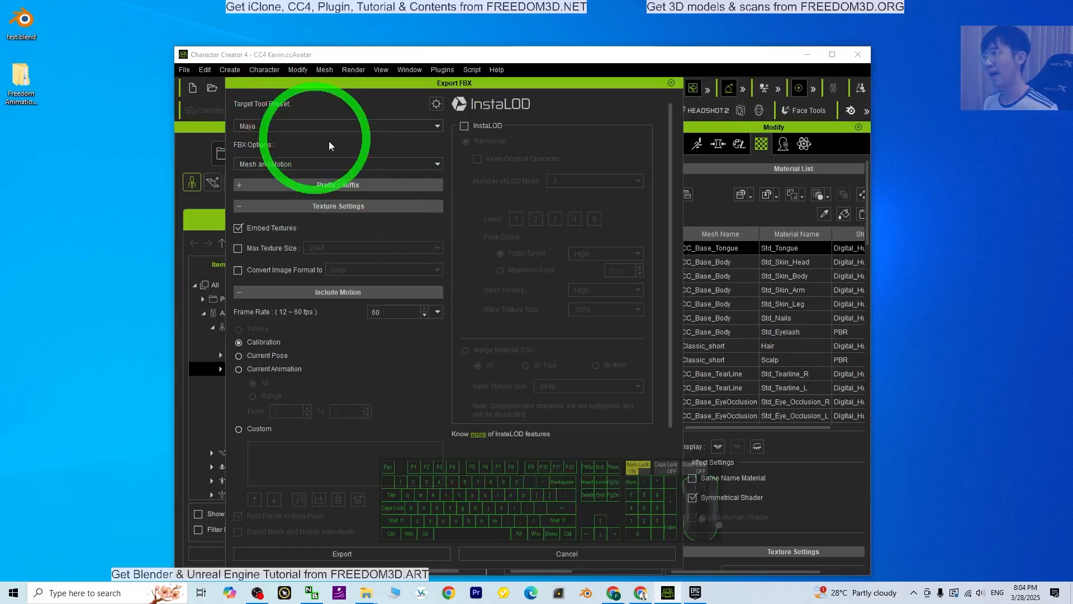
{"action": "left_click", "coordinate": [325, 129]}
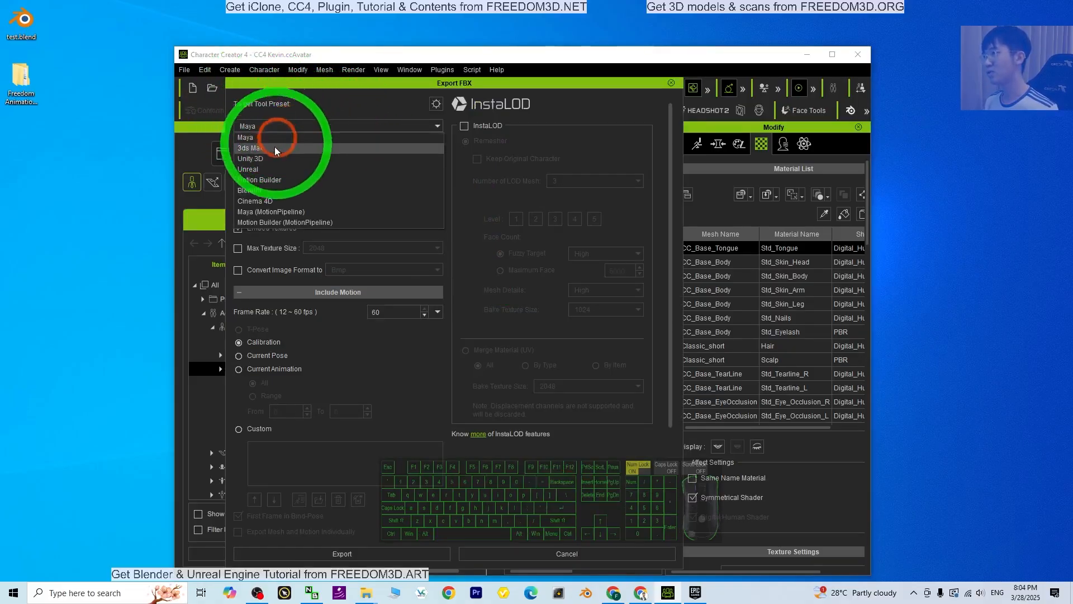
{"action": "left_click", "coordinate": [267, 169]}
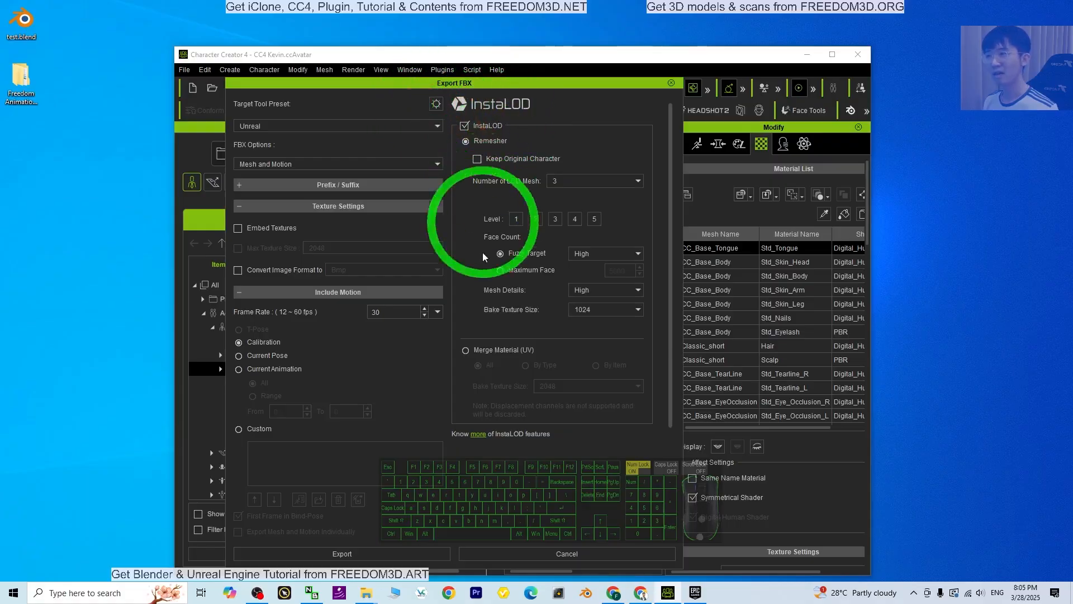
Set InstaLOD to Merge Material (UV) for all, enable Embed Textures and start the export
{"action": "left_click", "coordinate": [467, 350]}
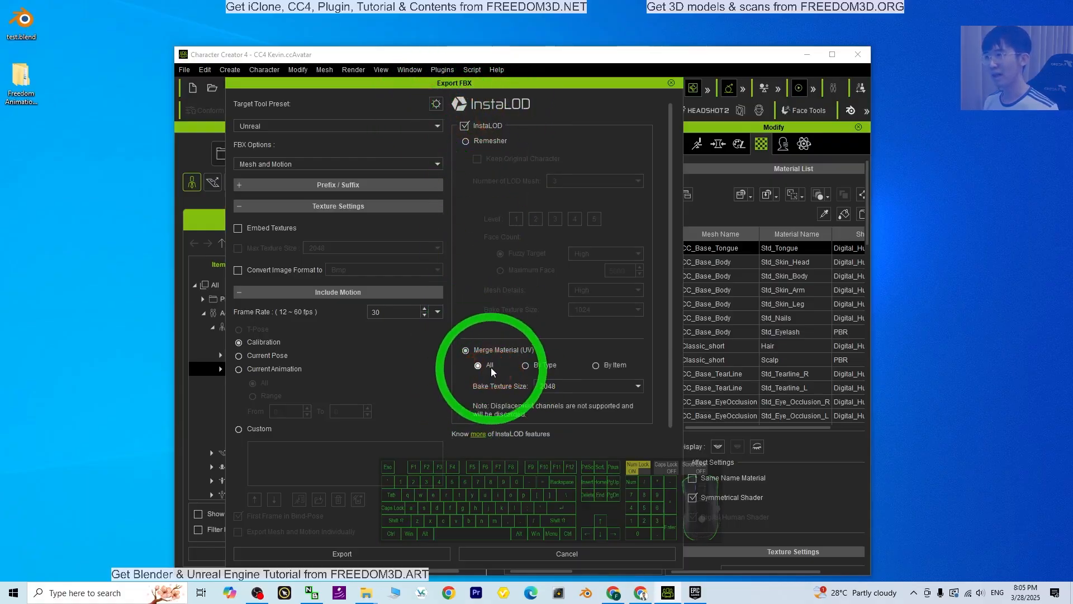
{"action": "left_click", "coordinate": [226, 232]}
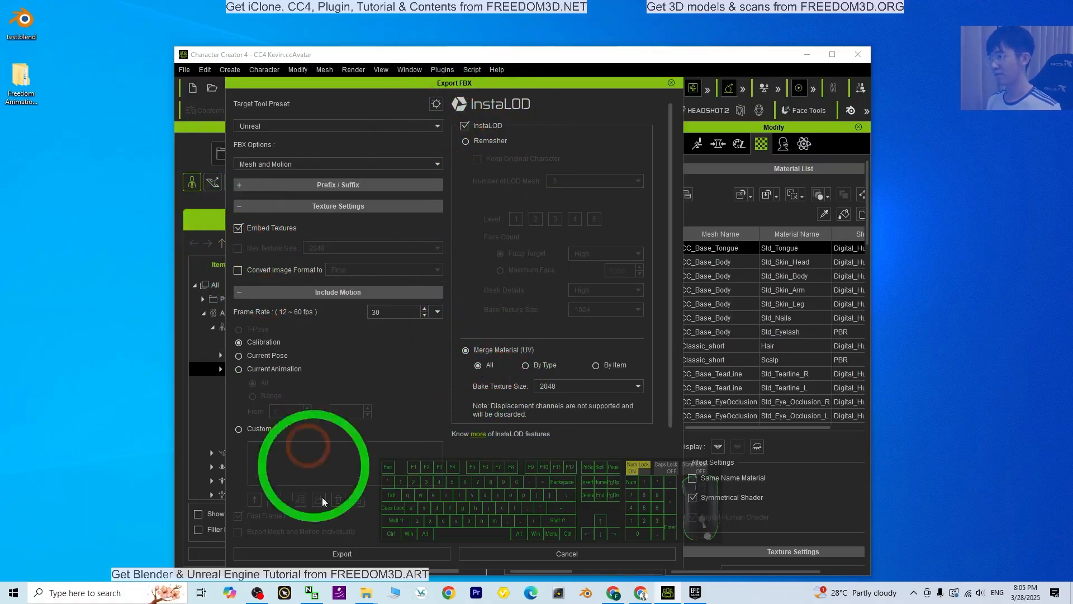
{"action": "left_click", "coordinate": [337, 555]}
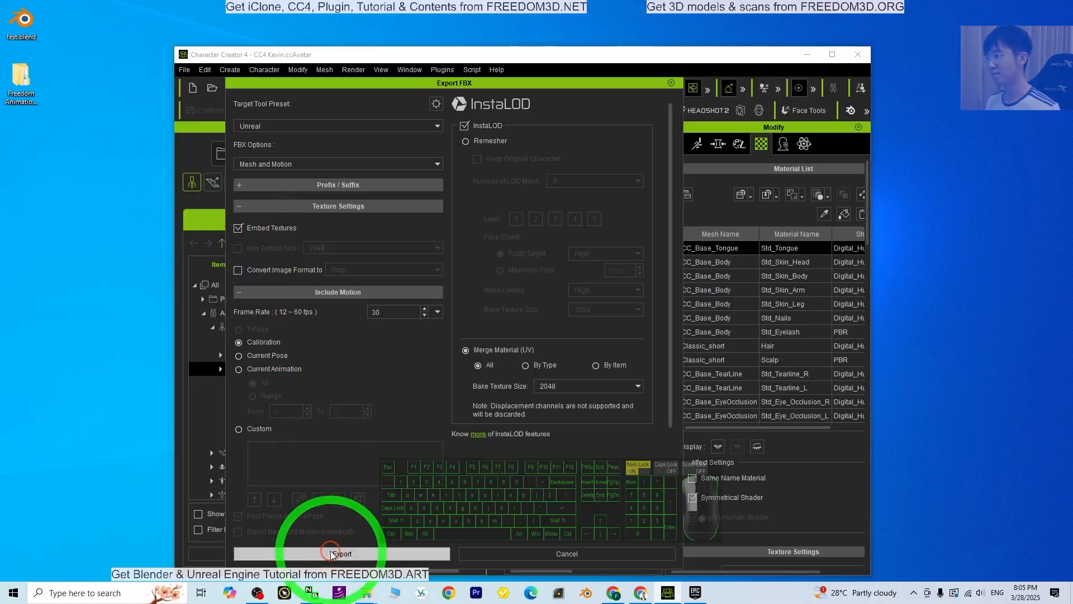
{"action": "left_click", "coordinate": [436, 371]}
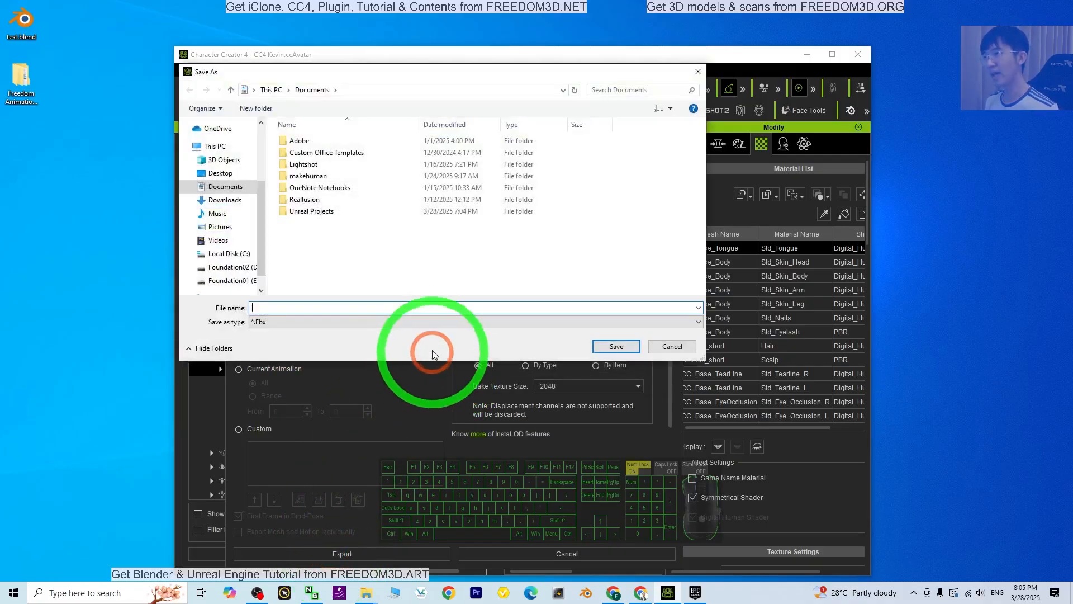
Create a folder named model01 on the Desktop as the export location and open it
{"action": "left_click", "coordinate": [227, 172]}
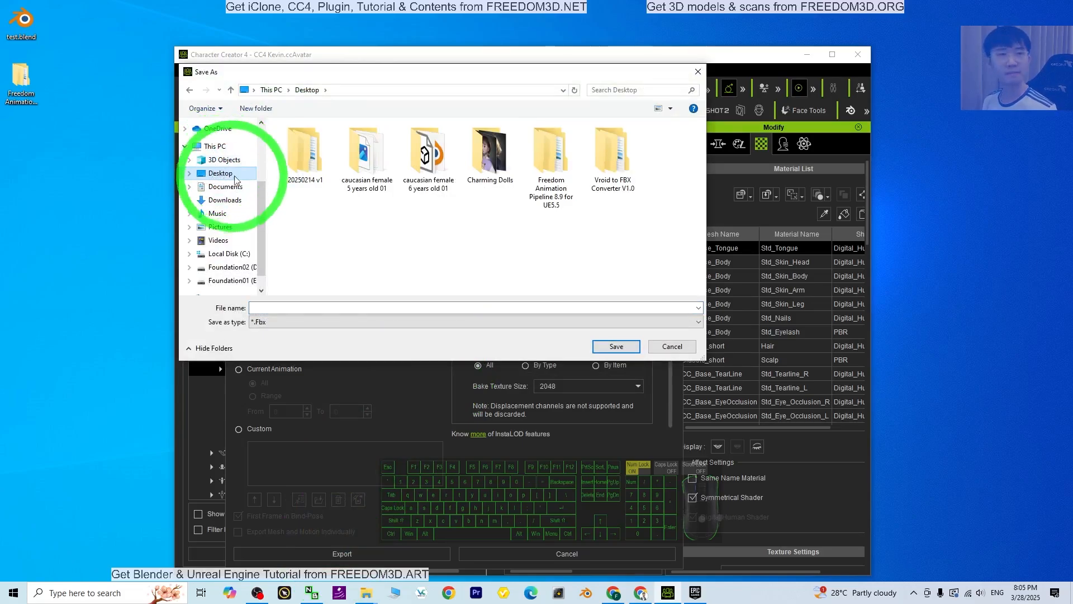
{"action": "right_click", "coordinate": [321, 245]}
{"action": "left_click", "coordinate": [345, 362]}
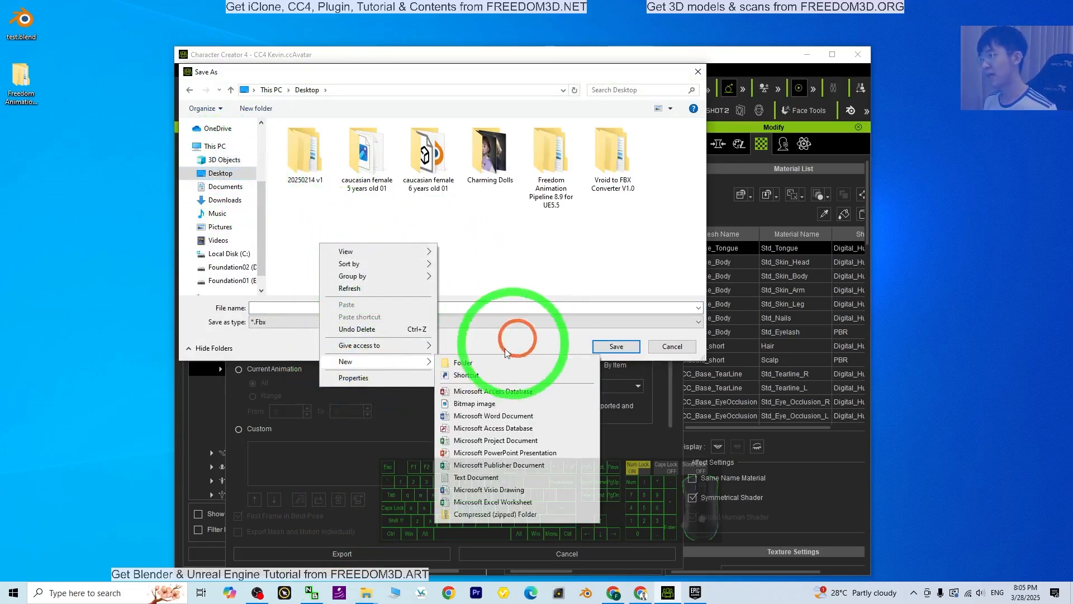
{"action": "left_click", "coordinate": [467, 362]}
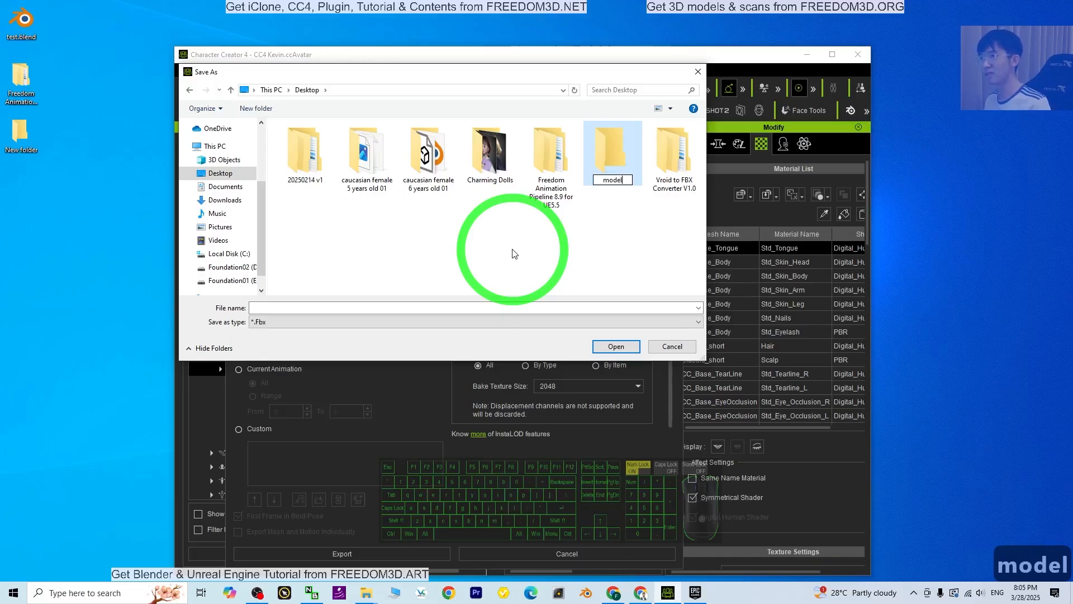
{"action": "type", "text": "model01"}
{"action": "key", "text": "Return"}
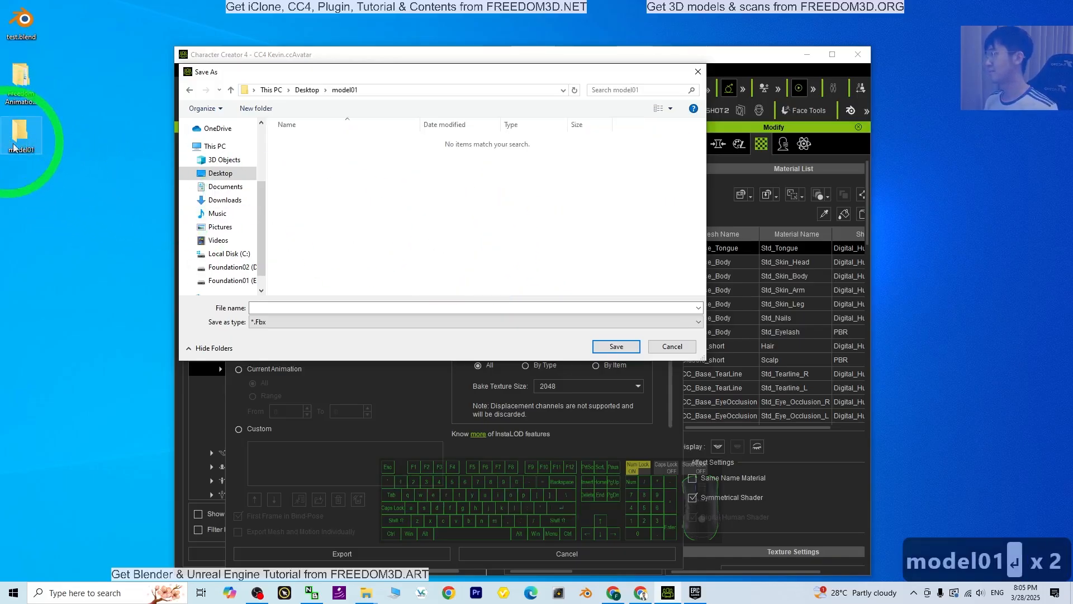
Save the FBX export as model01 and open the model01 folder on the desktop
{"action": "left_click", "coordinate": [271, 307]}
{"action": "type", "text": "model01"}
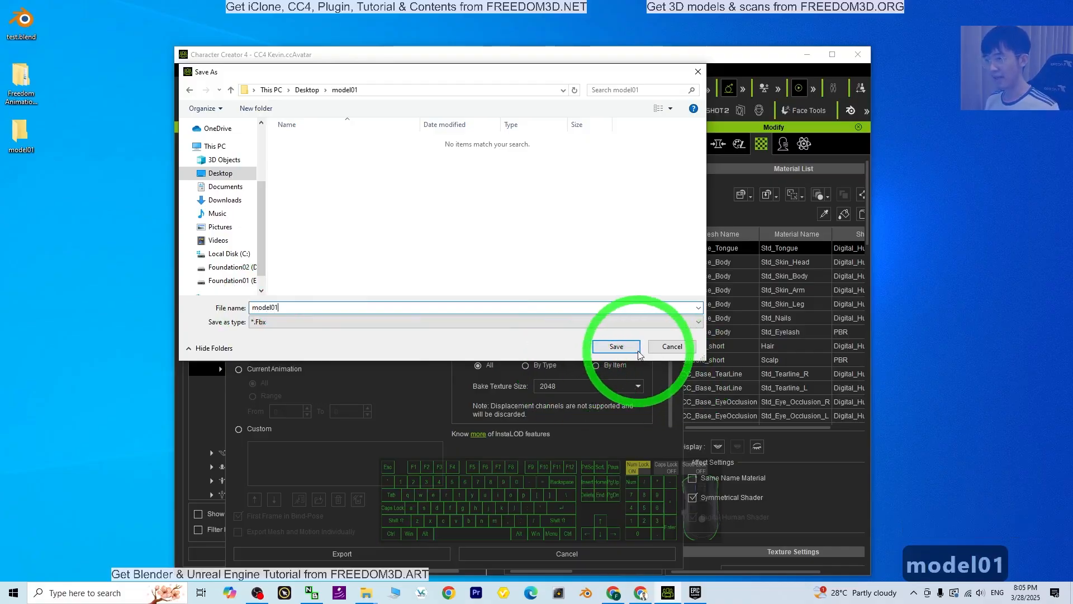
{"action": "left_click", "coordinate": [616, 346]}
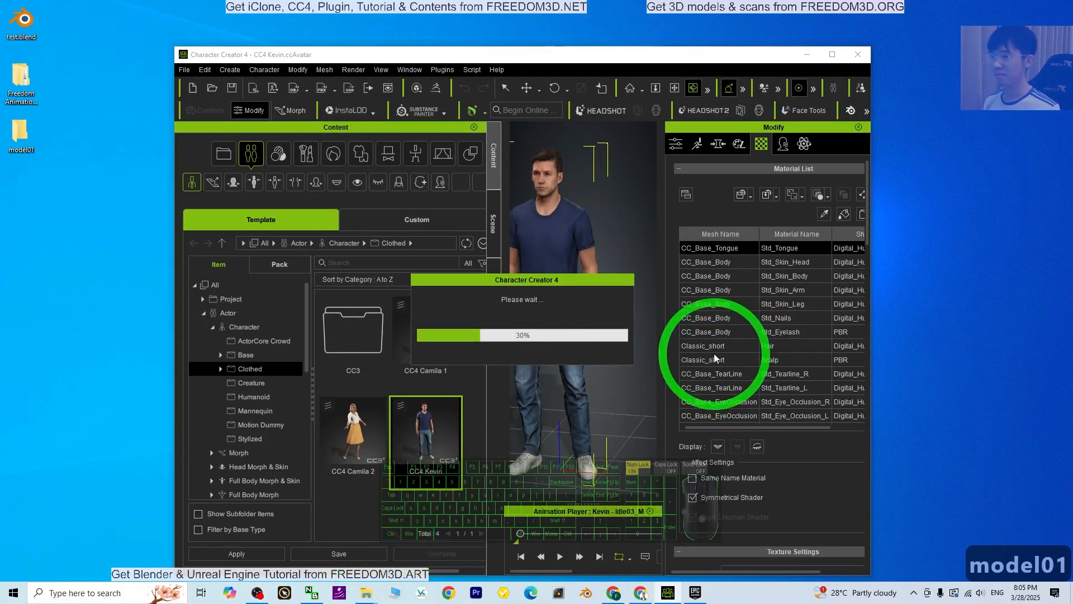
{"action": "double_click", "coordinate": [20, 131]}
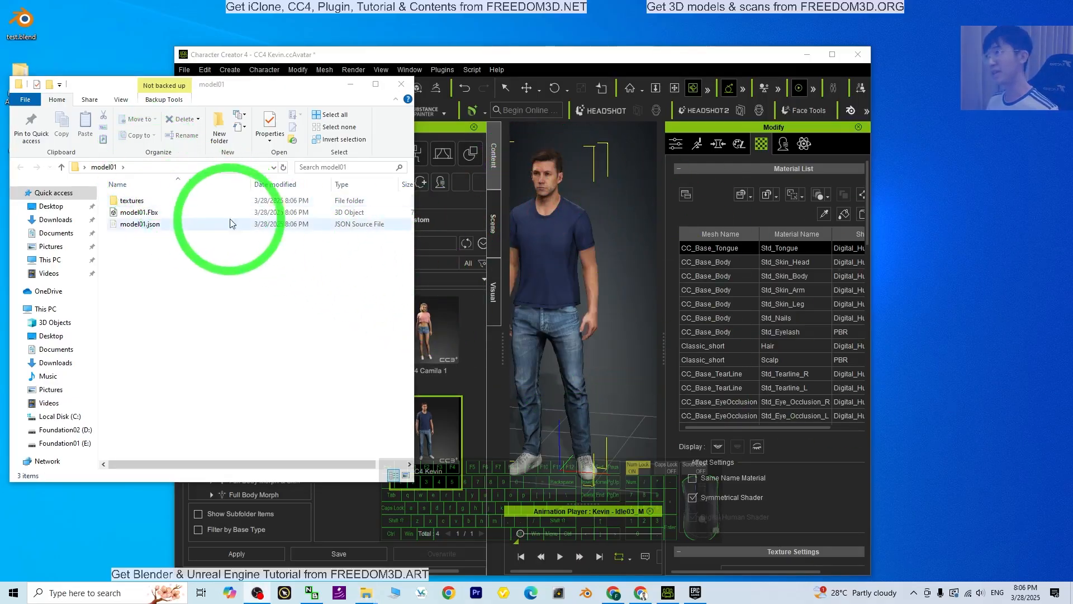
Launch Unreal Engine 5.5.4 from the Epic Games Launcher and minimize the Character Creator, launcher and model01 folder windows
{"action": "left_click", "coordinate": [808, 56]}
{"action": "left_click", "coordinate": [694, 594]}
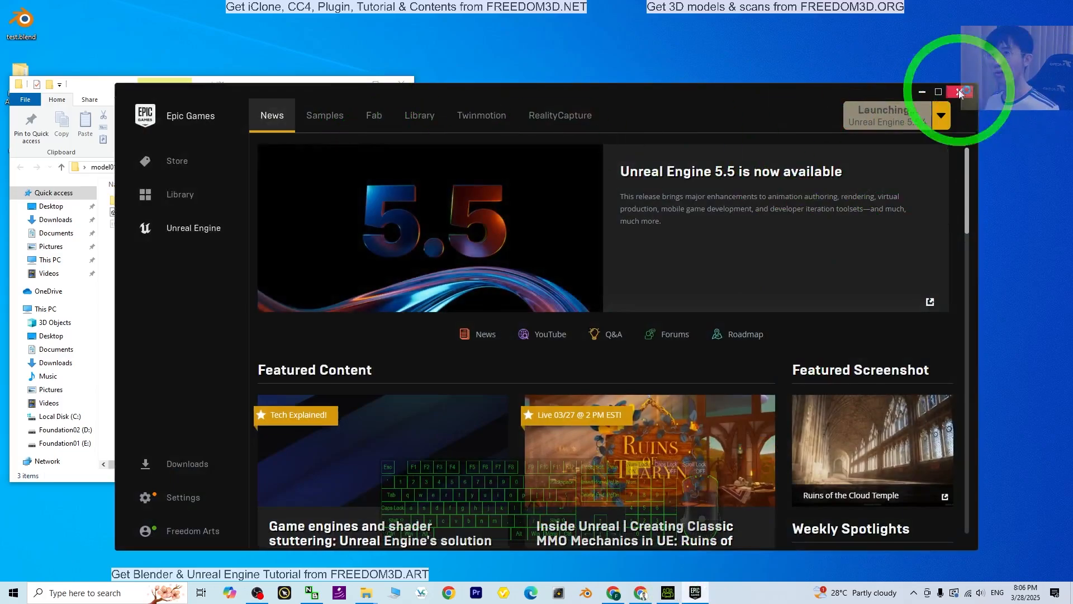
{"action": "left_click", "coordinate": [926, 97]}
{"action": "left_click_drag", "start_coordinate": [248, 84], "coordinate": [340, 67]}
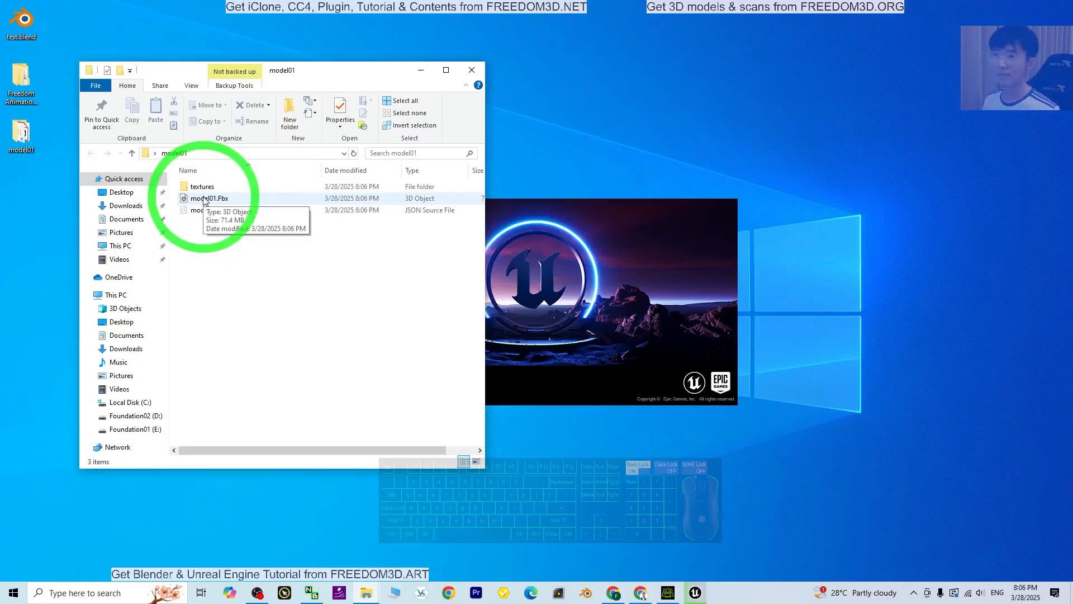
{"action": "left_click", "coordinate": [421, 70]}
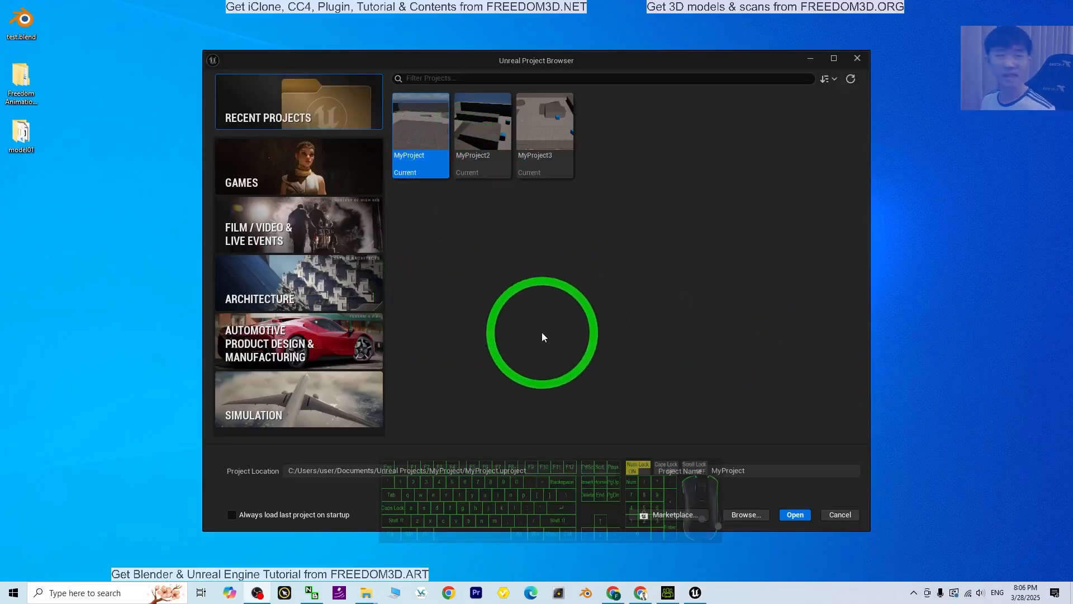
Create a Blueprint game project named MyProject4 from the Third Person template with starter content
{"action": "left_click", "coordinate": [275, 154]}
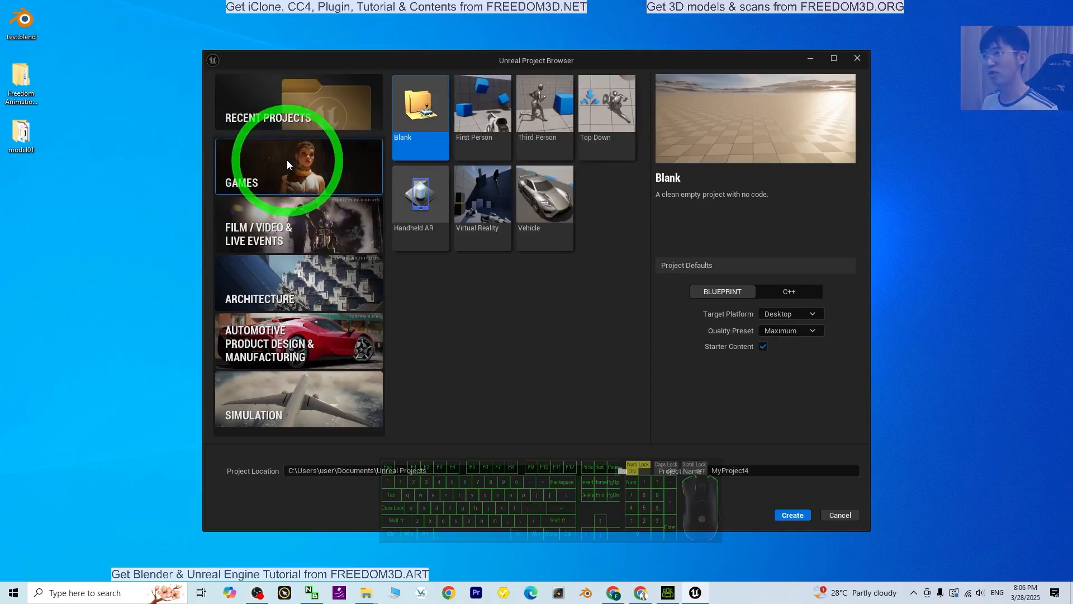
{"action": "left_click", "coordinate": [531, 106]}
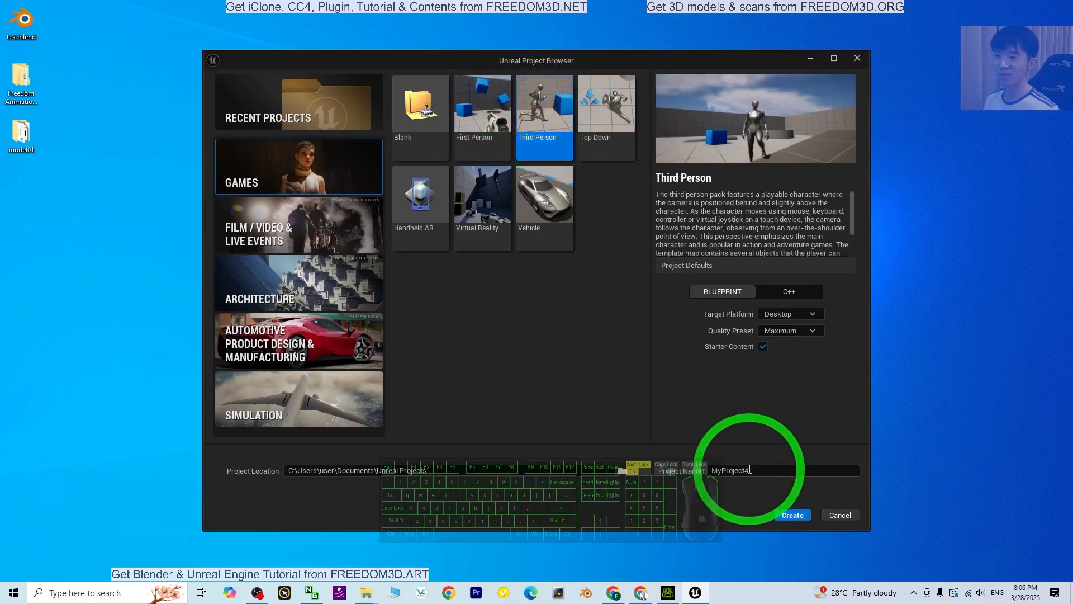
{"action": "left_click", "coordinate": [794, 517]}
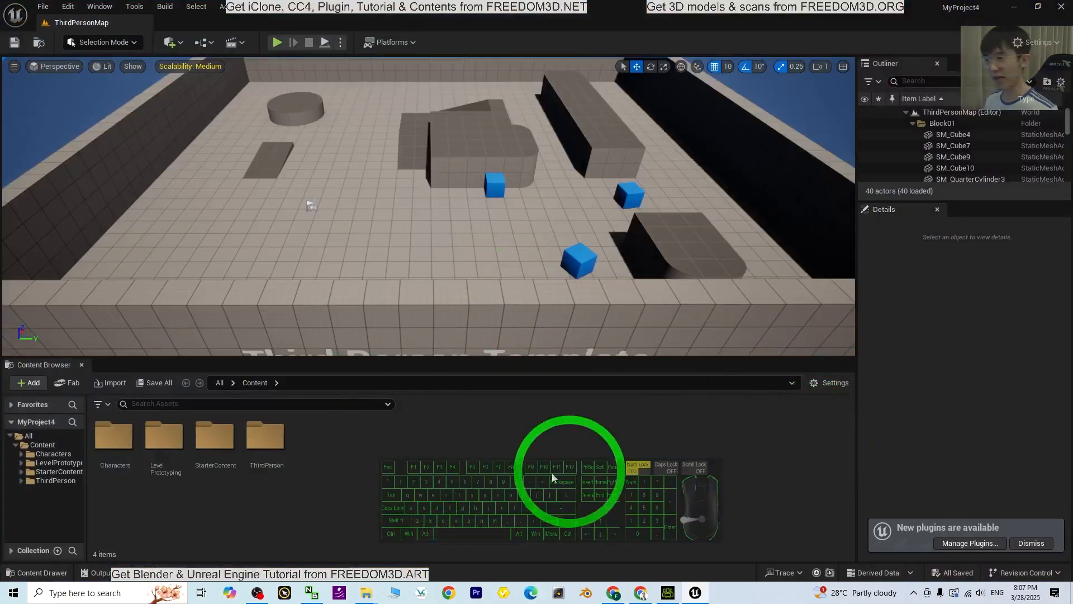
Show Content Browser 1 in the Unreal editor layout
{"action": "left_click", "coordinate": [102, 7]}
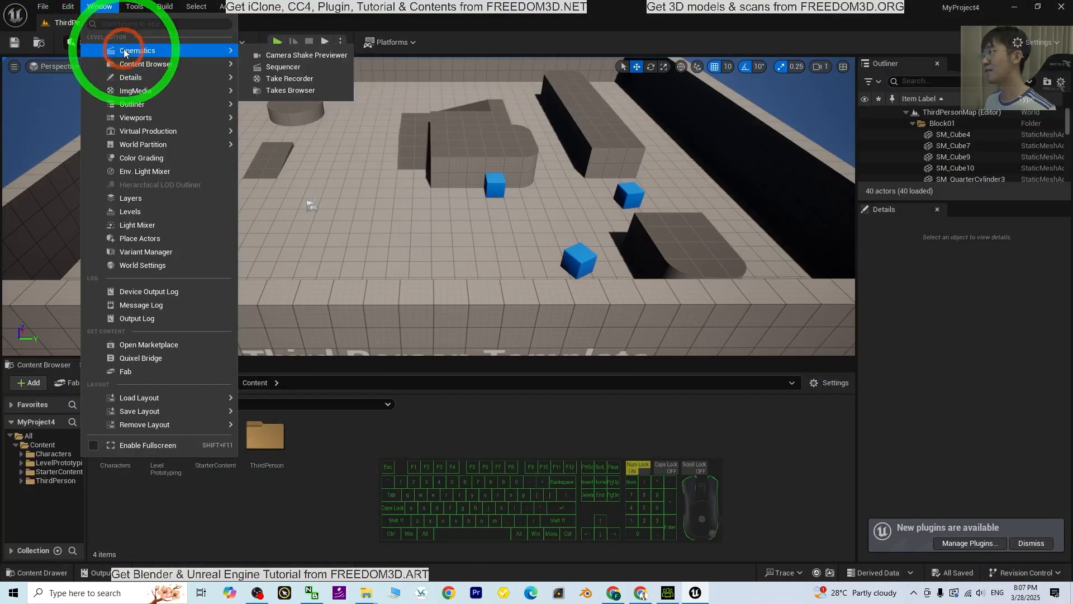
{"action": "mouse_move", "coordinate": [147, 64]}
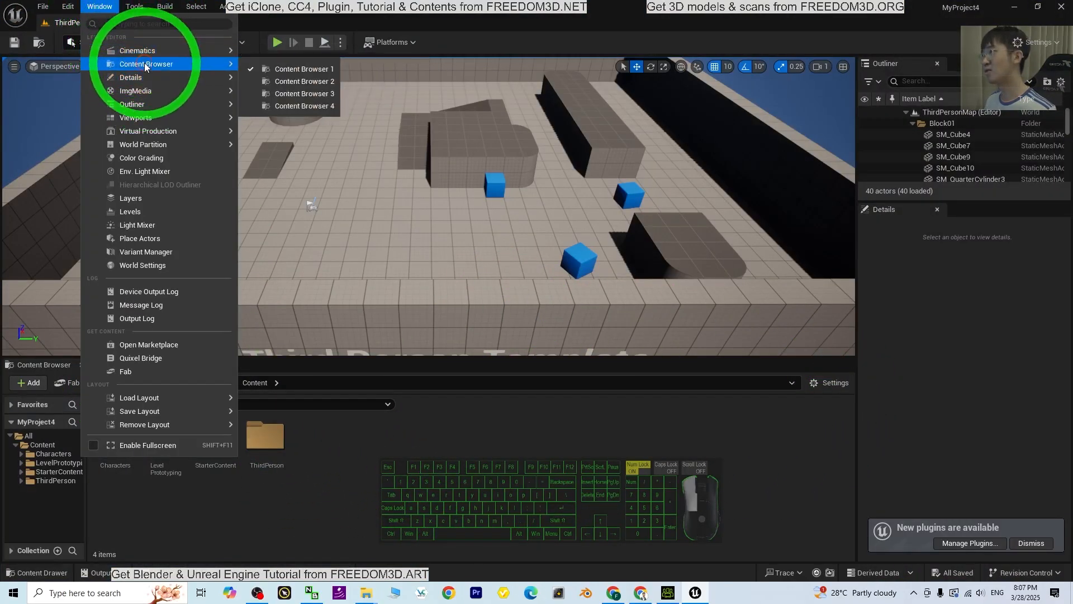
{"action": "left_click", "coordinate": [294, 69]}
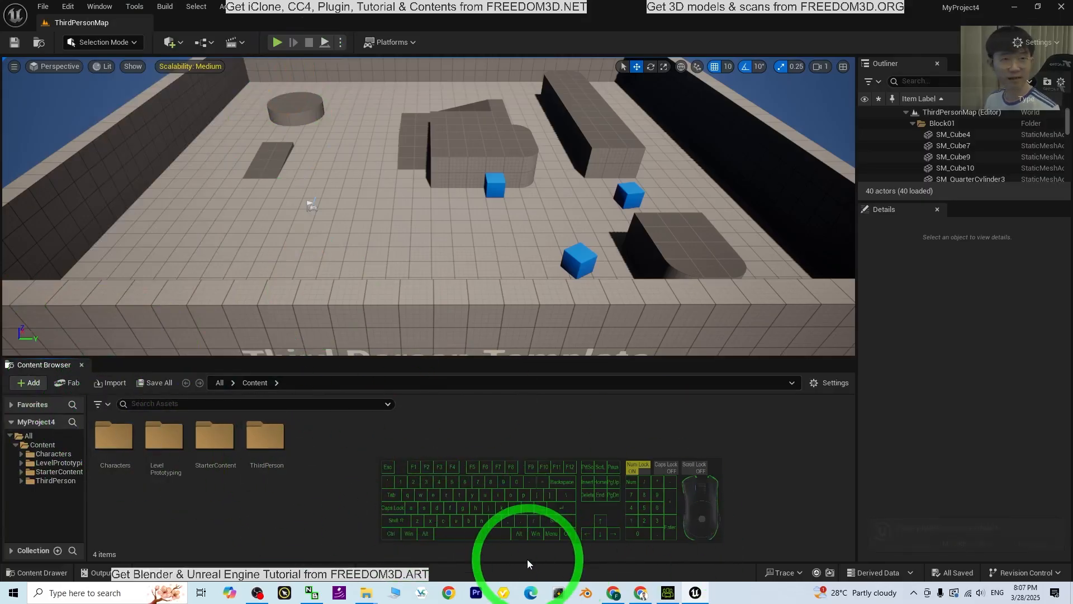
Shrink the maximized Unreal editor to a floating window beside the desktop folders and make it taller to fit the Content Browser
{"action": "double_click", "coordinate": [773, 12]}
{"action": "left_click", "coordinate": [38, 109]}
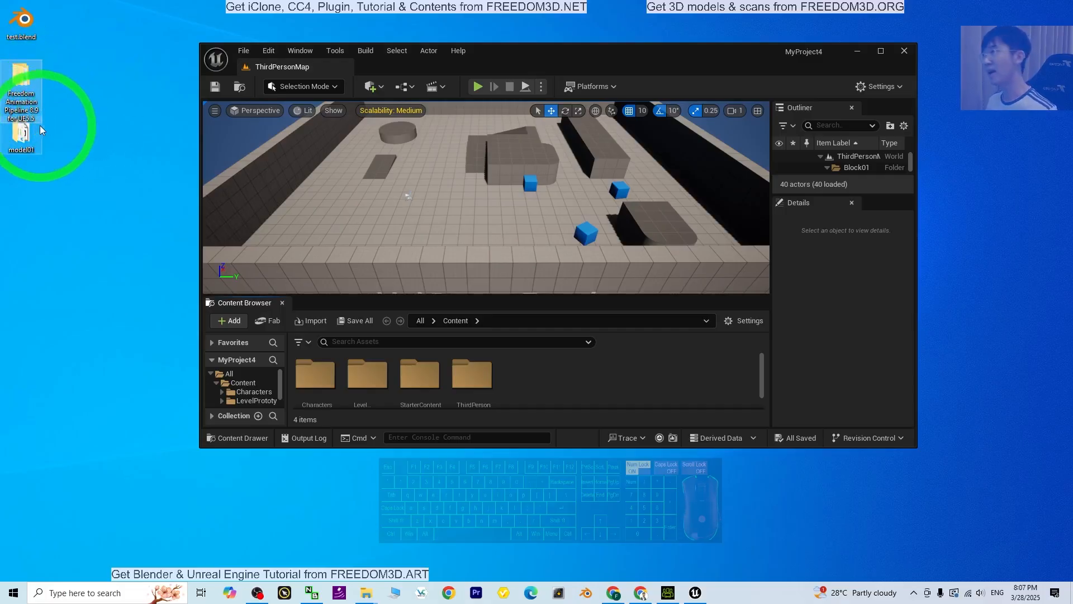
{"action": "left_click", "coordinate": [30, 89]}
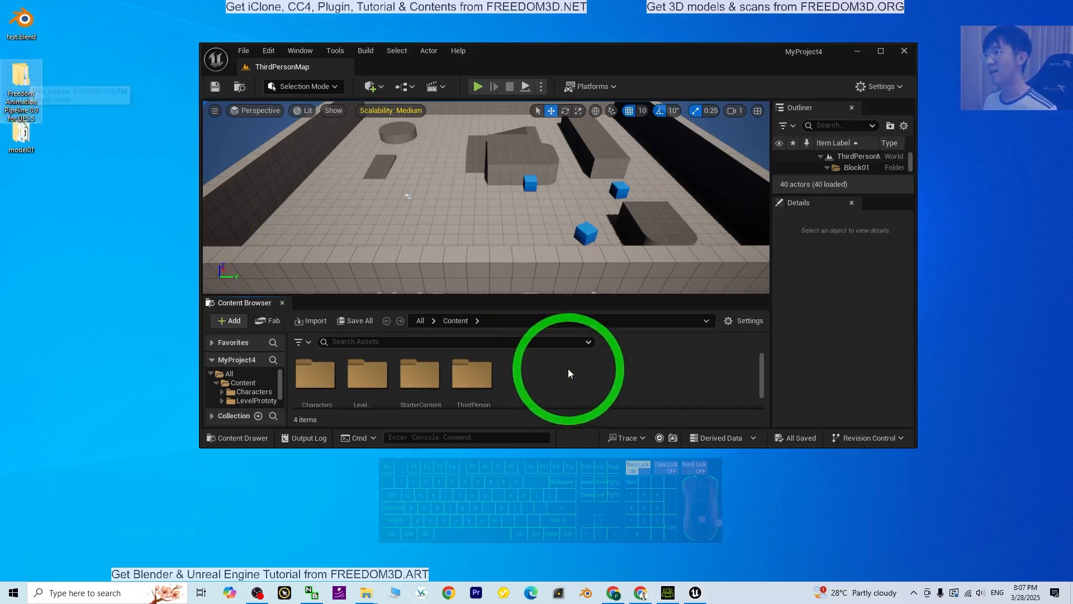
{"action": "left_click", "coordinate": [579, 448]}
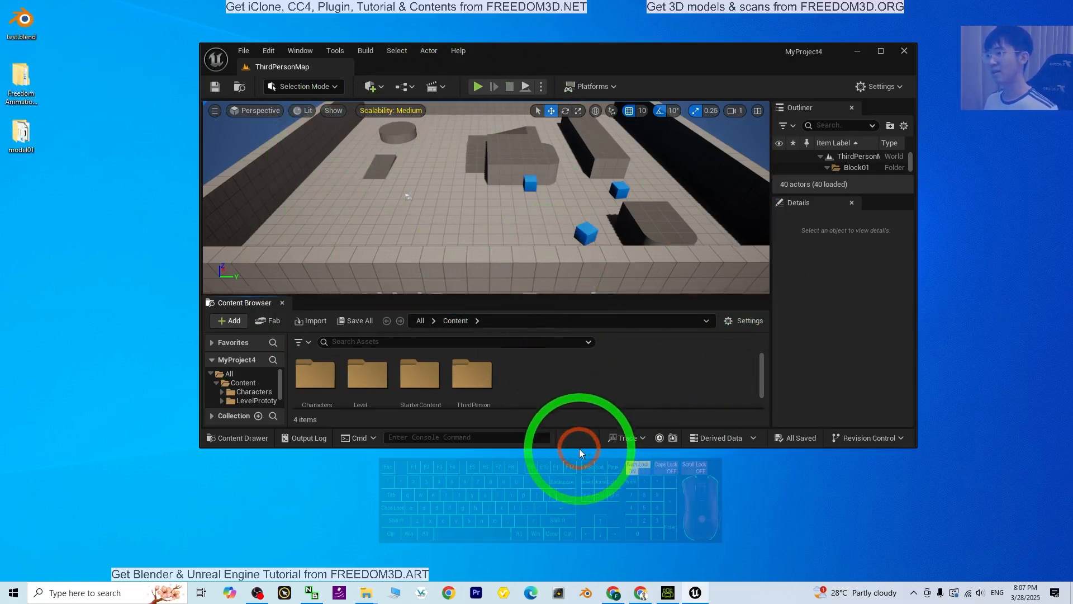
{"action": "left_click_drag", "start_coordinate": [578, 448], "coordinate": [578, 508]}
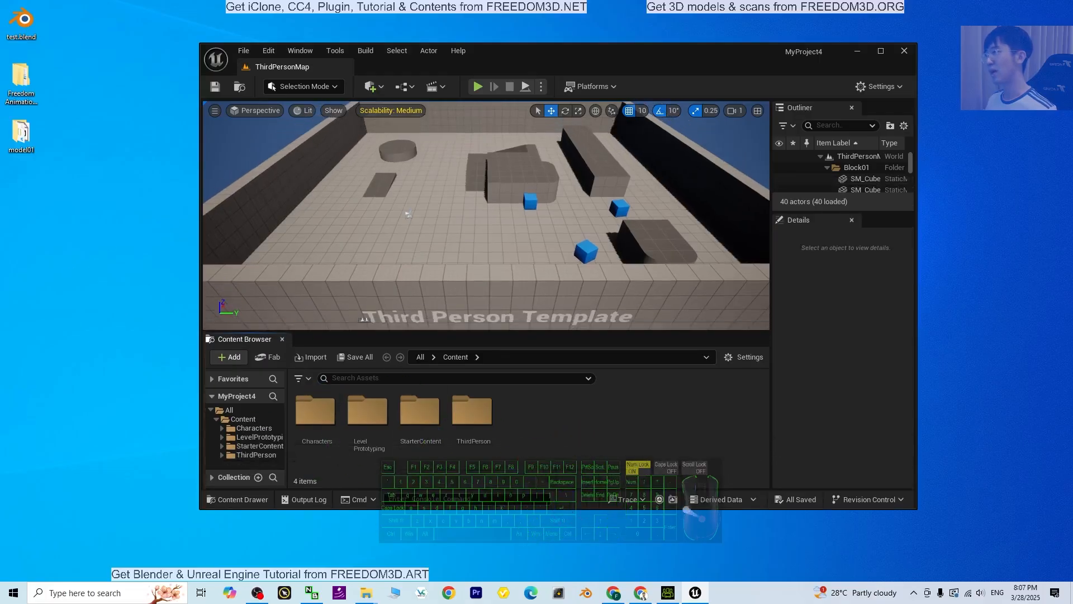
Open the desktop folder Freedom Animation Pipeline 8.9 for UE5.5, inspect the contents of 00_Freedom_Animation_Pipeline, and return to its parent folder
{"action": "left_click", "coordinate": [45, 96]}
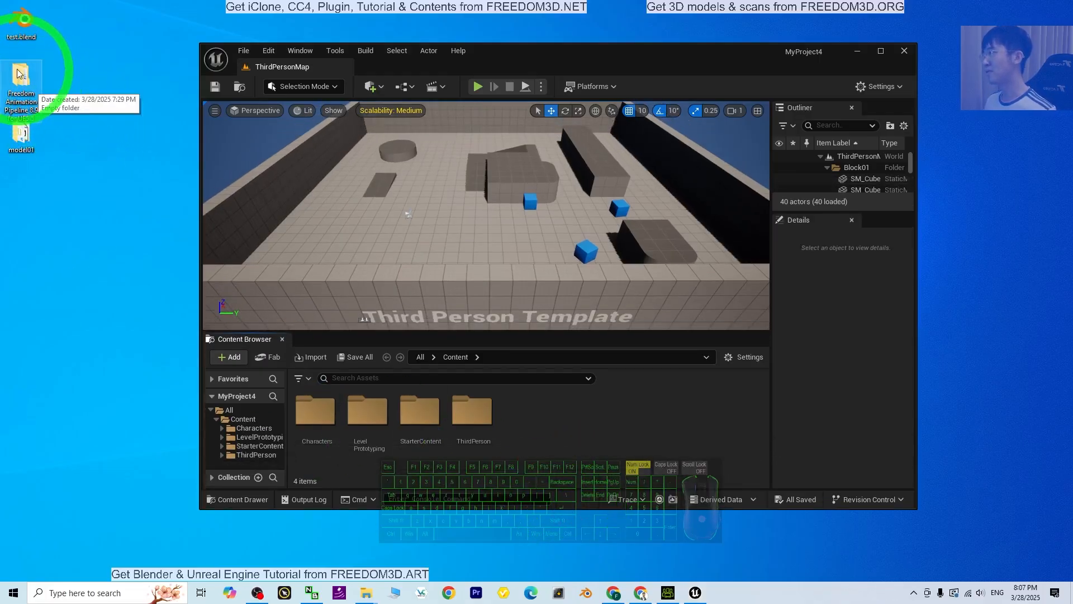
{"action": "double_click", "coordinate": [31, 78]}
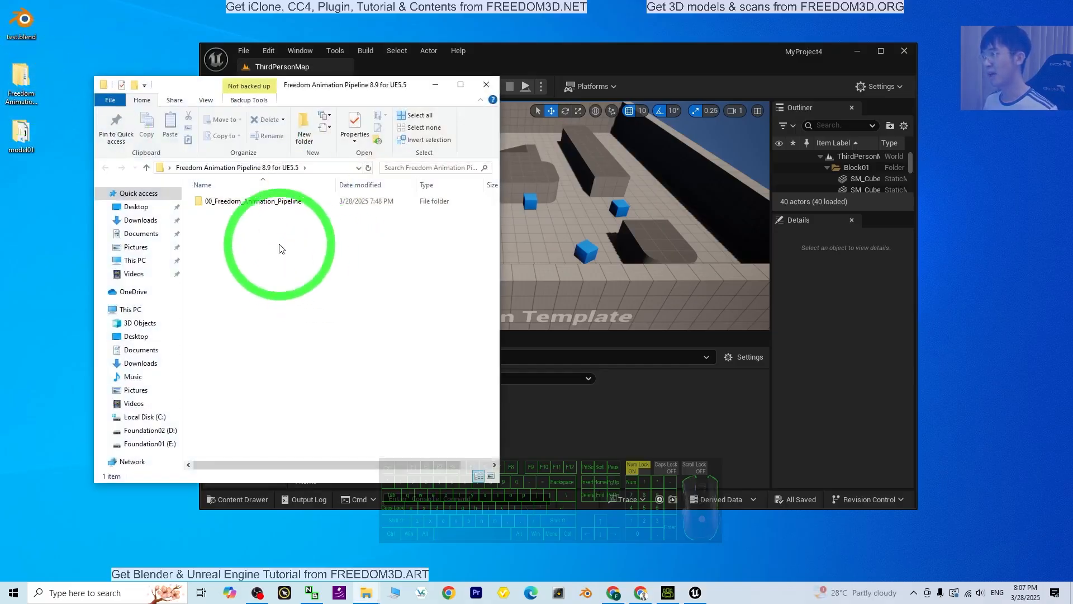
{"action": "left_click", "coordinate": [269, 207]}
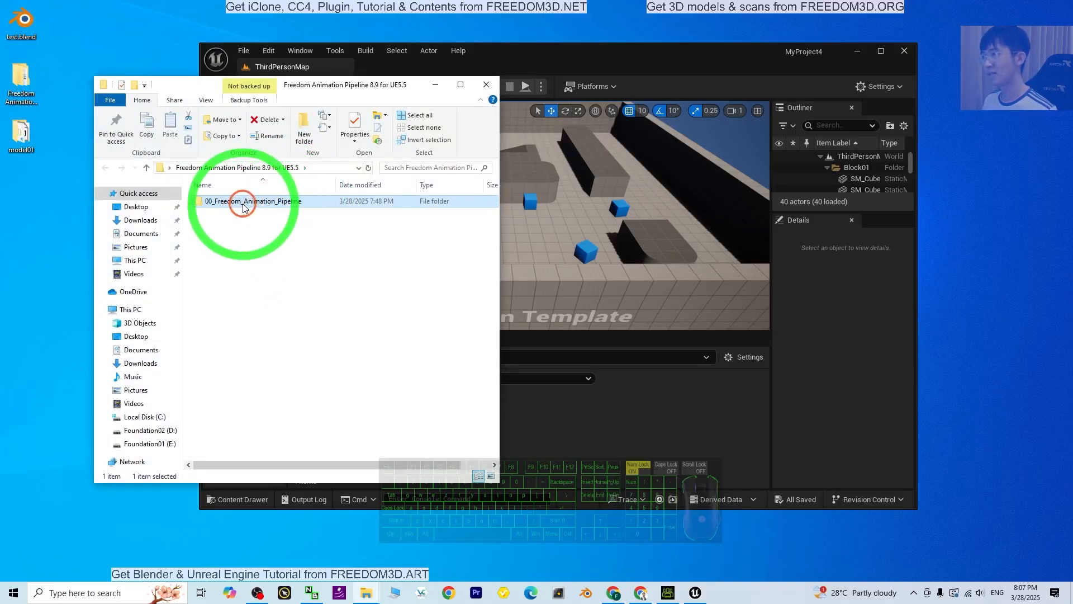
{"action": "double_click", "coordinate": [243, 202]}
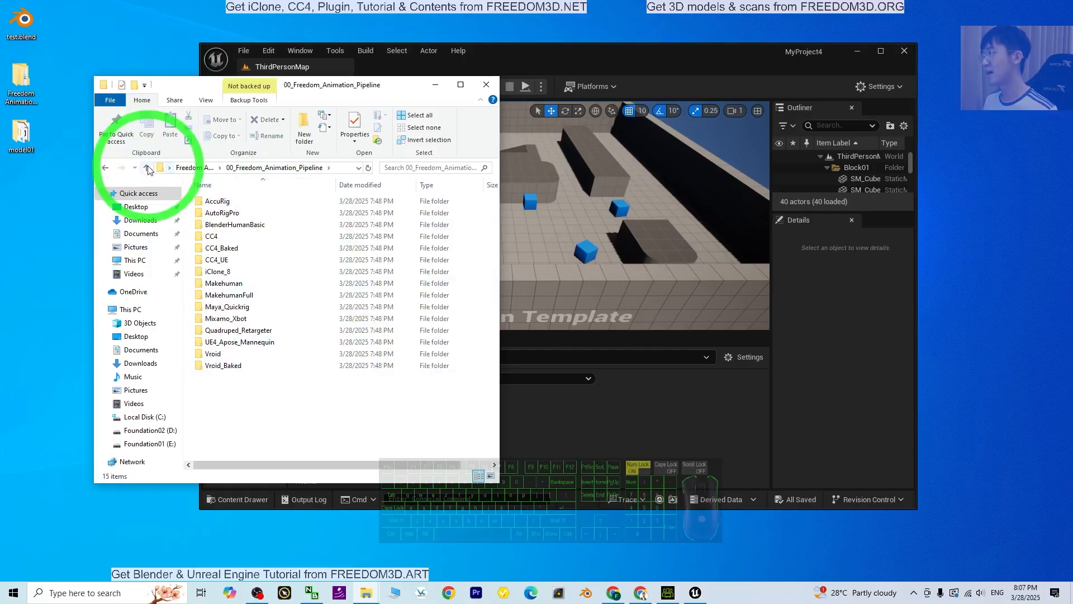
{"action": "left_click", "coordinate": [146, 168]}
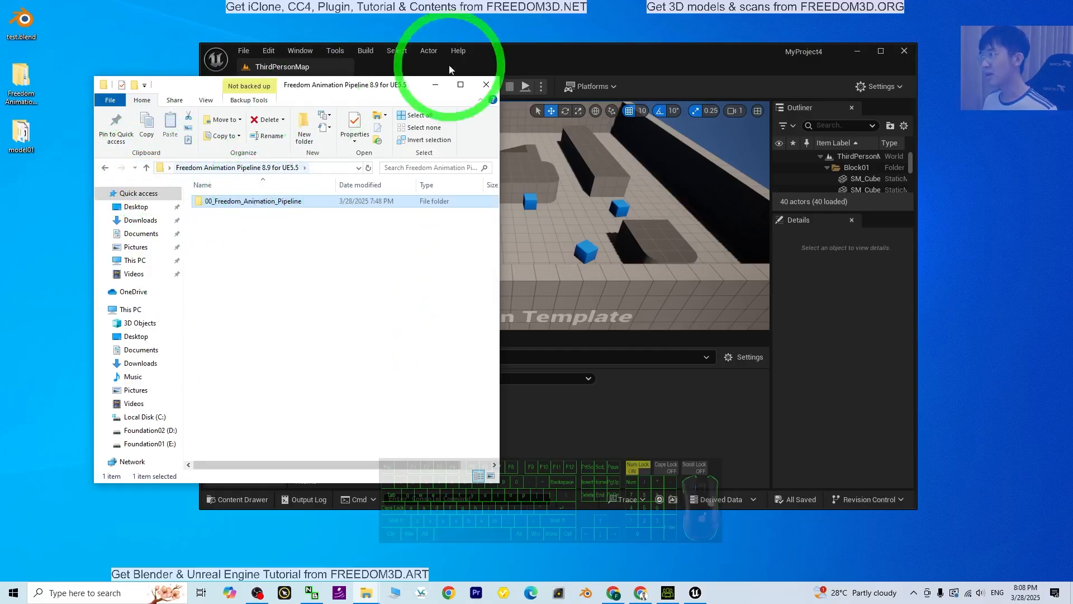
Arrange the Unreal editor and pipeline folder windows side by side and select the 00_Freedom_Animation_Pipeline folder
{"action": "left_click_drag", "start_coordinate": [586, 53], "coordinate": [651, 42]}
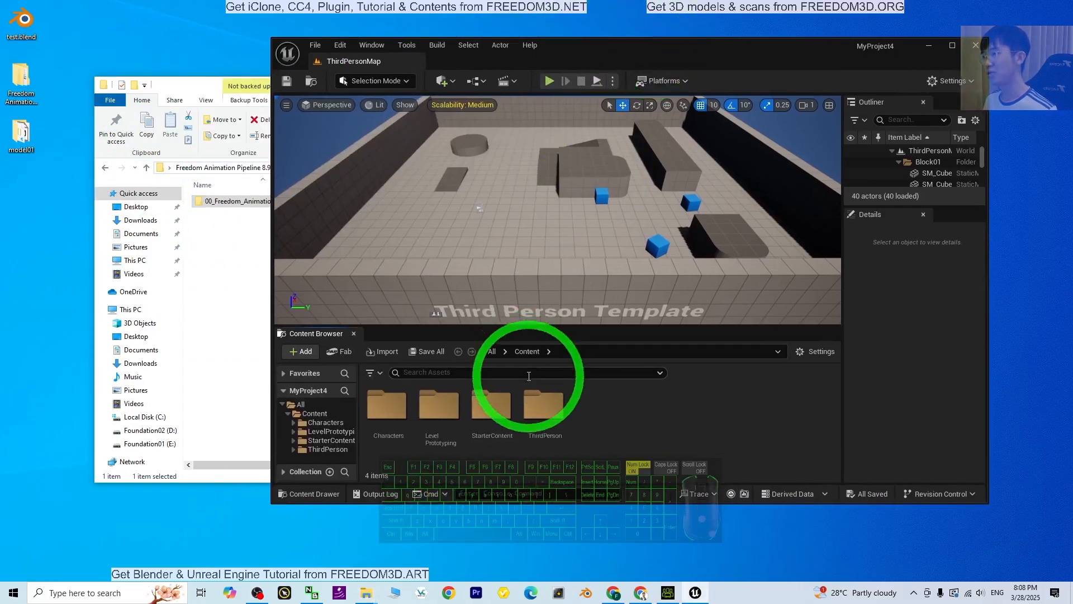
{"action": "left_click", "coordinate": [227, 302]}
{"action": "left_click_drag", "start_coordinate": [307, 87], "coordinate": [250, 88]}
{"action": "left_click", "coordinate": [206, 234]}
{"action": "left_click", "coordinate": [210, 203]}
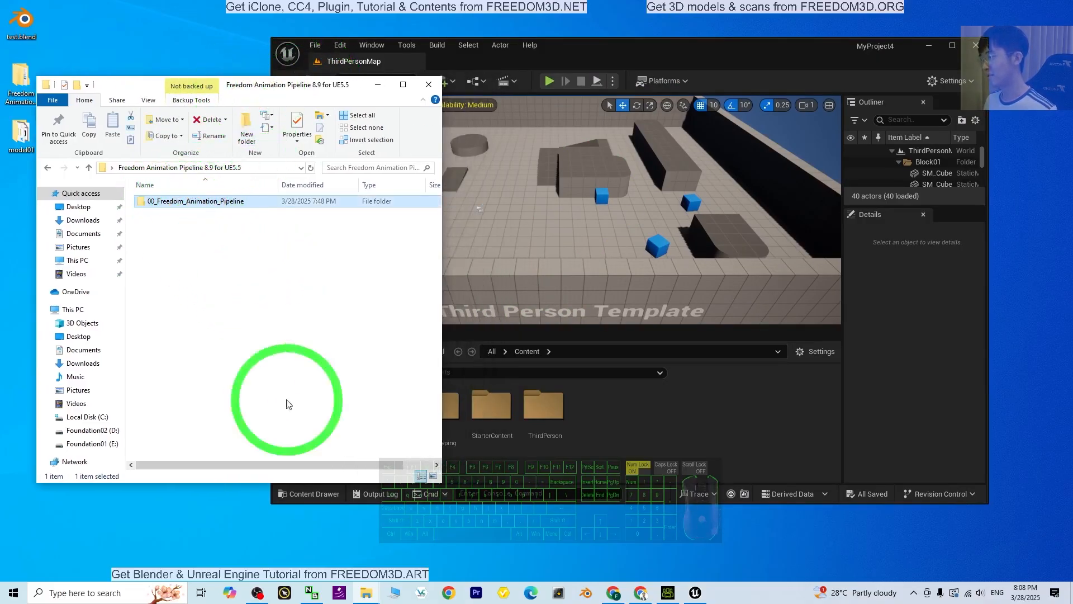
Open a second File Explorer window beside the first and browse to Documents > Unreal Projects > MyProject4 > Content
{"action": "left_click", "coordinate": [402, 597]}
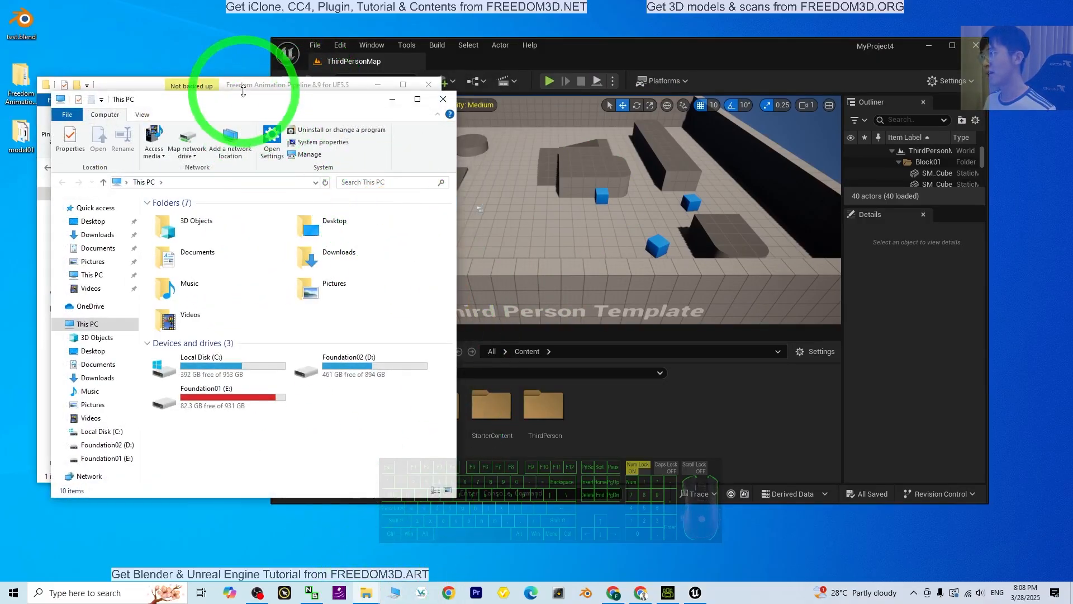
{"action": "left_click_drag", "start_coordinate": [241, 85], "coordinate": [565, 100]}
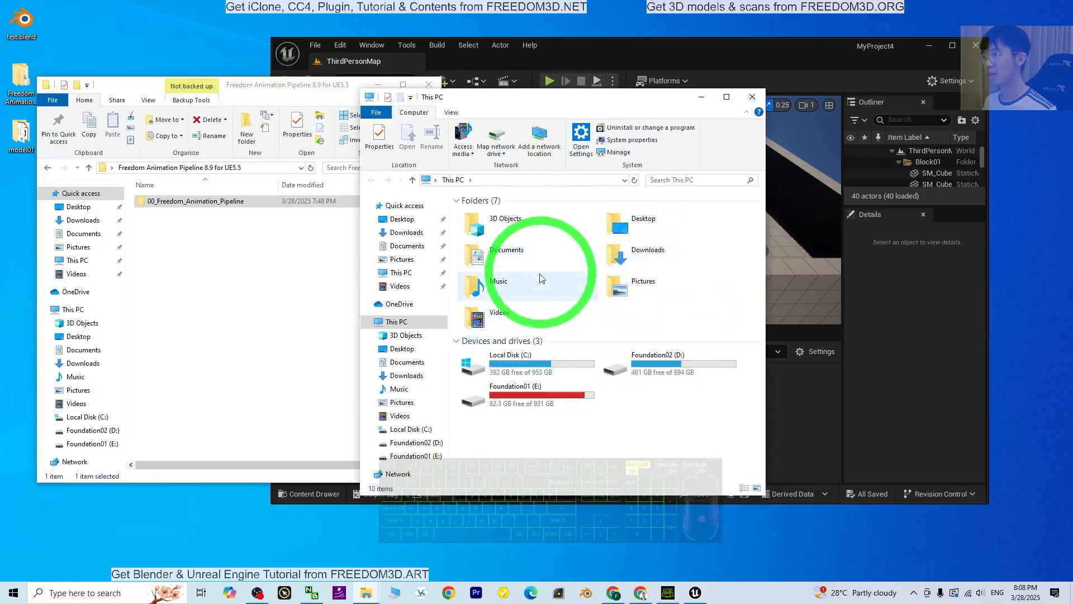
{"action": "left_click", "coordinate": [510, 256]}
{"action": "double_click", "coordinate": [511, 256]}
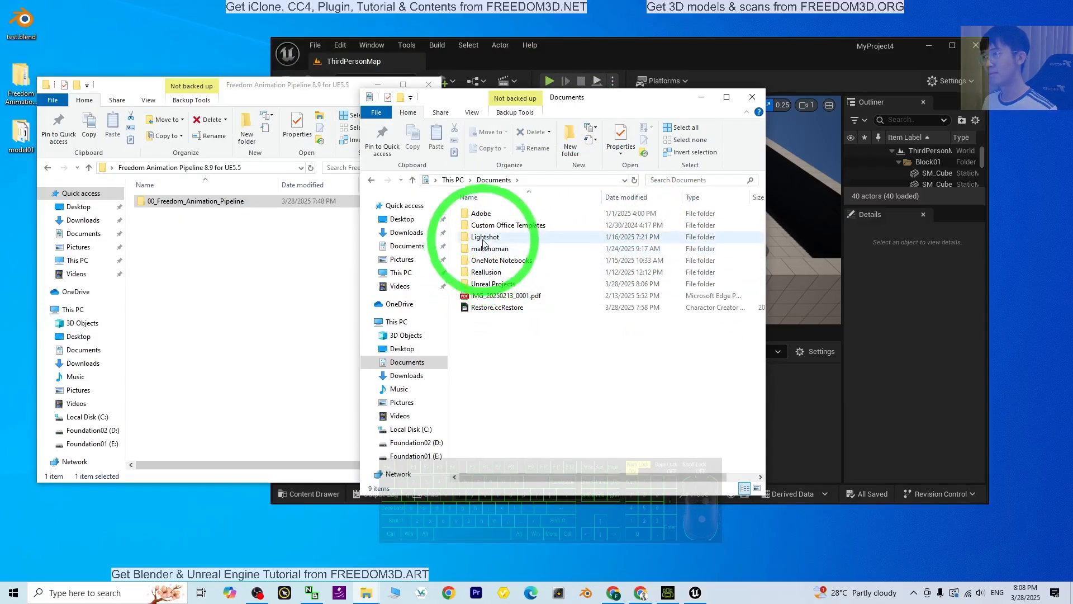
{"action": "double_click", "coordinate": [492, 283]}
{"action": "left_click", "coordinate": [590, 222]}
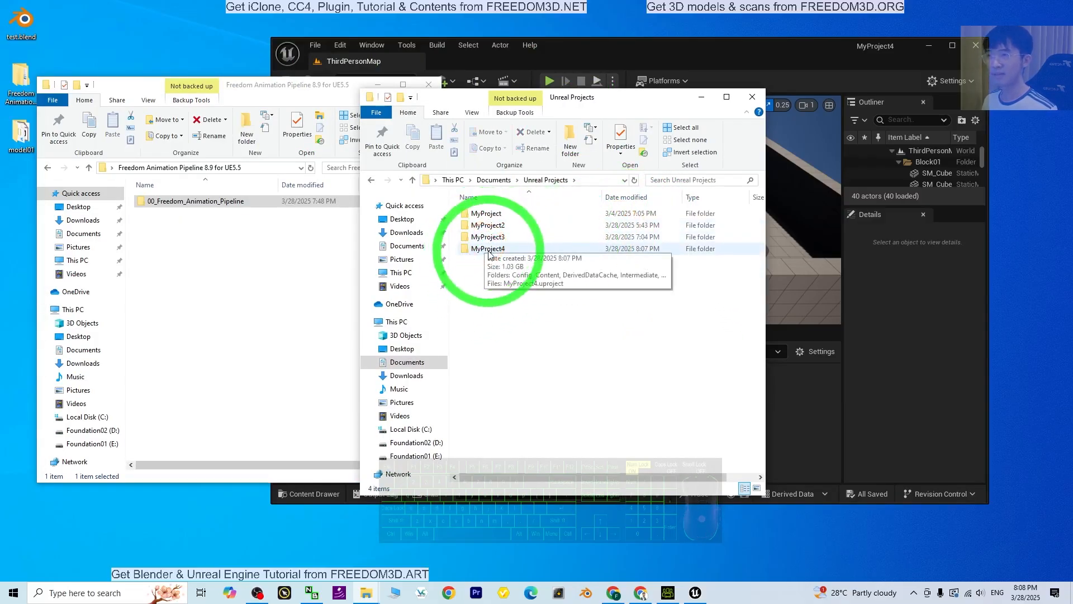
{"action": "double_click", "coordinate": [499, 248]}
{"action": "double_click", "coordinate": [492, 225]}
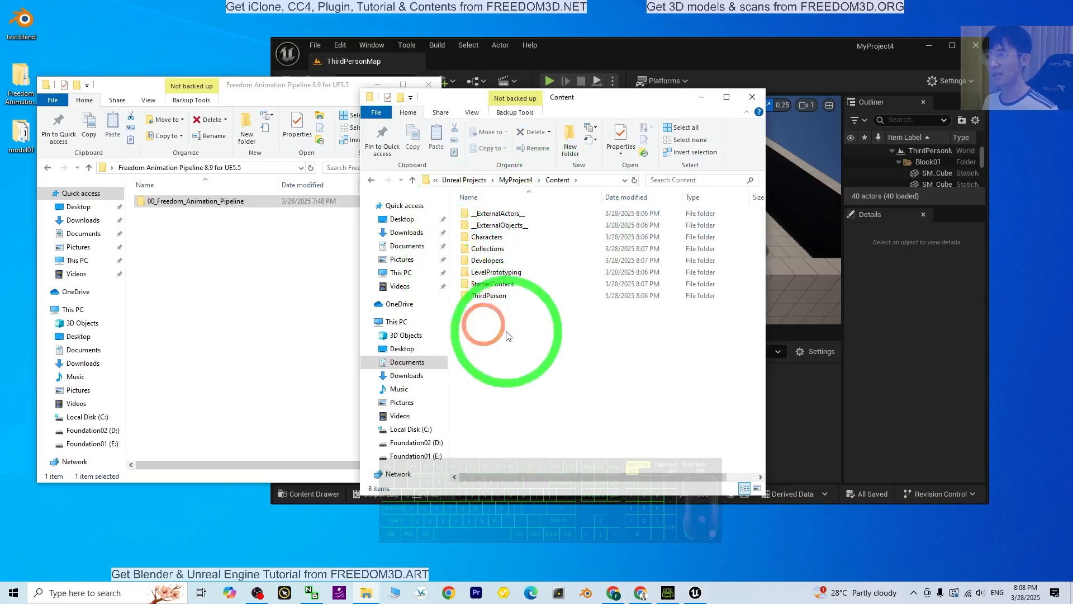
Copy the 00_Freedom_Animation_Pipeline folder into MyProject4's Content folder
{"action": "left_click", "coordinate": [224, 241]}
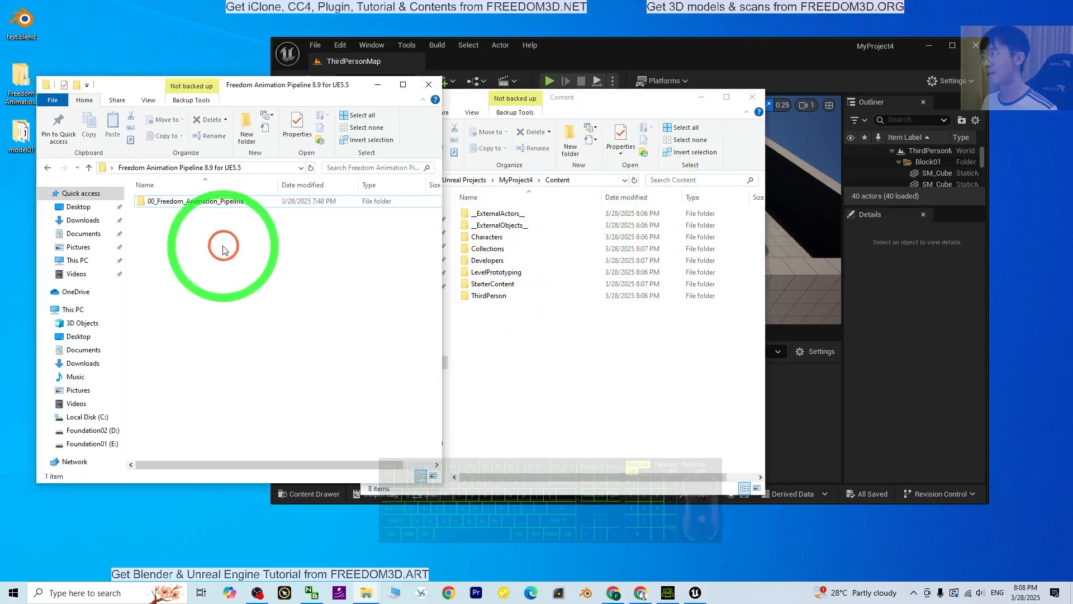
{"action": "right_click", "coordinate": [194, 204]}
{"action": "left_click", "coordinate": [220, 402]}
{"action": "left_click", "coordinate": [491, 347]}
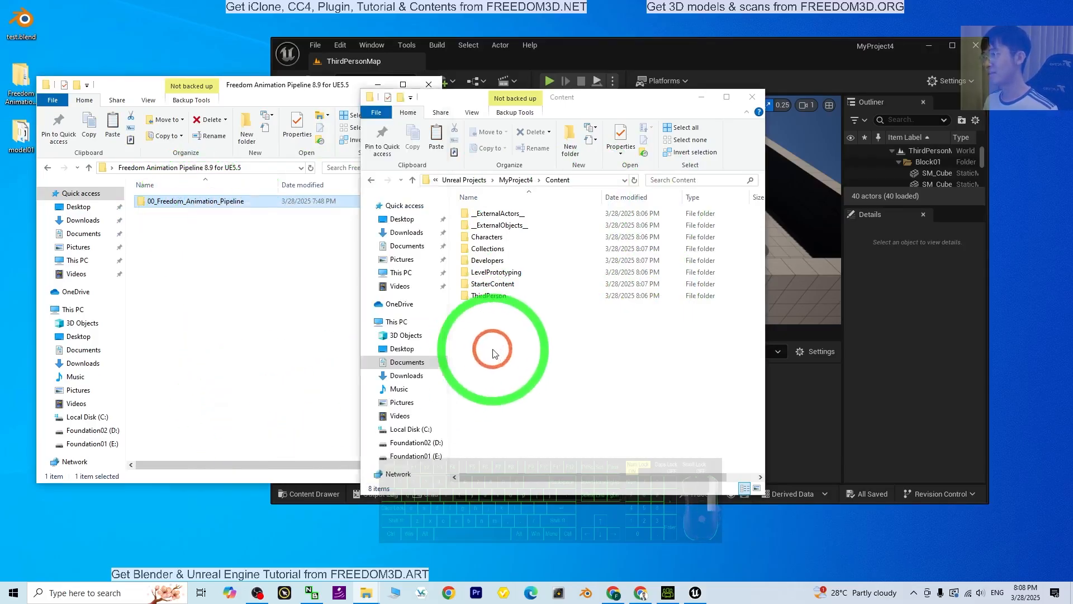
{"action": "right_click", "coordinate": [518, 420]}
{"action": "left_click", "coordinate": [523, 427]}
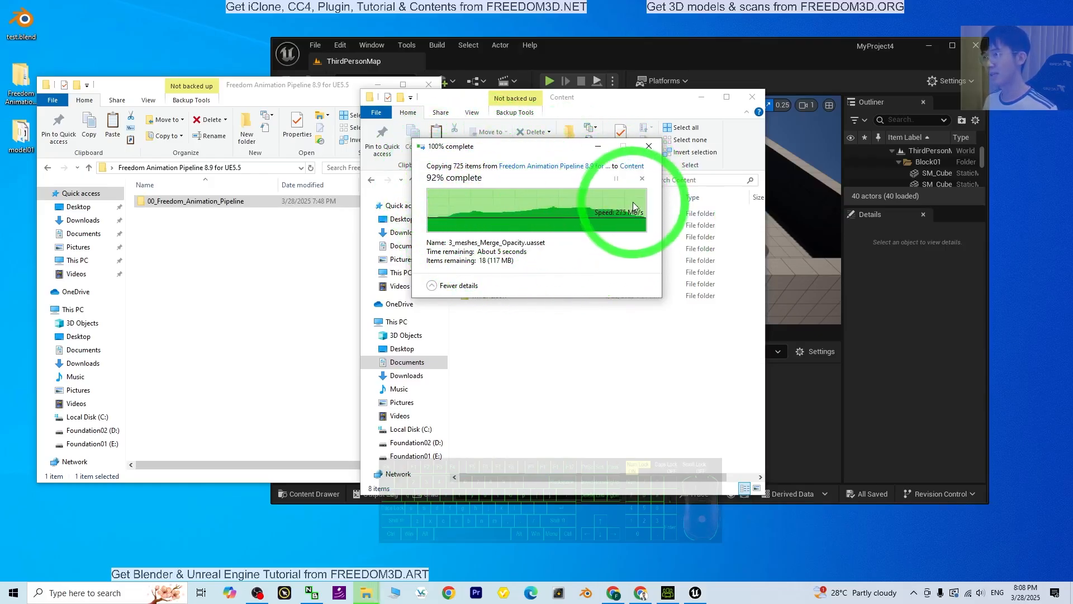
Switch to the Unreal editor and examine the subfolders of 00_Freedom_Animation_Pipeline in the maximized editor, returning to the Content folder
{"action": "left_click", "coordinate": [795, 423]}
{"action": "left_click", "coordinate": [384, 410]}
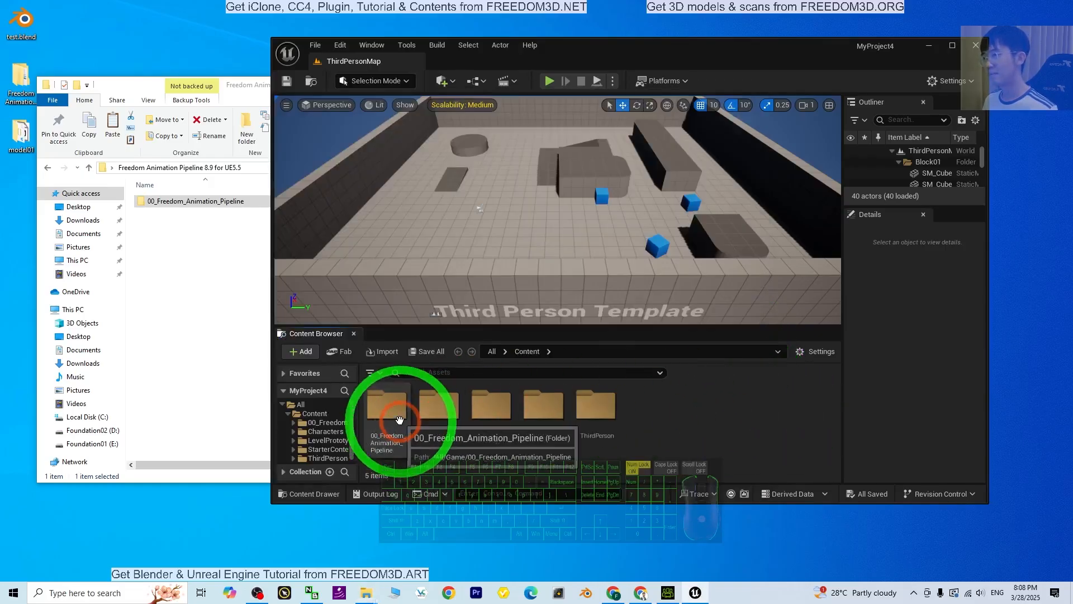
{"action": "double_click", "coordinate": [383, 411]}
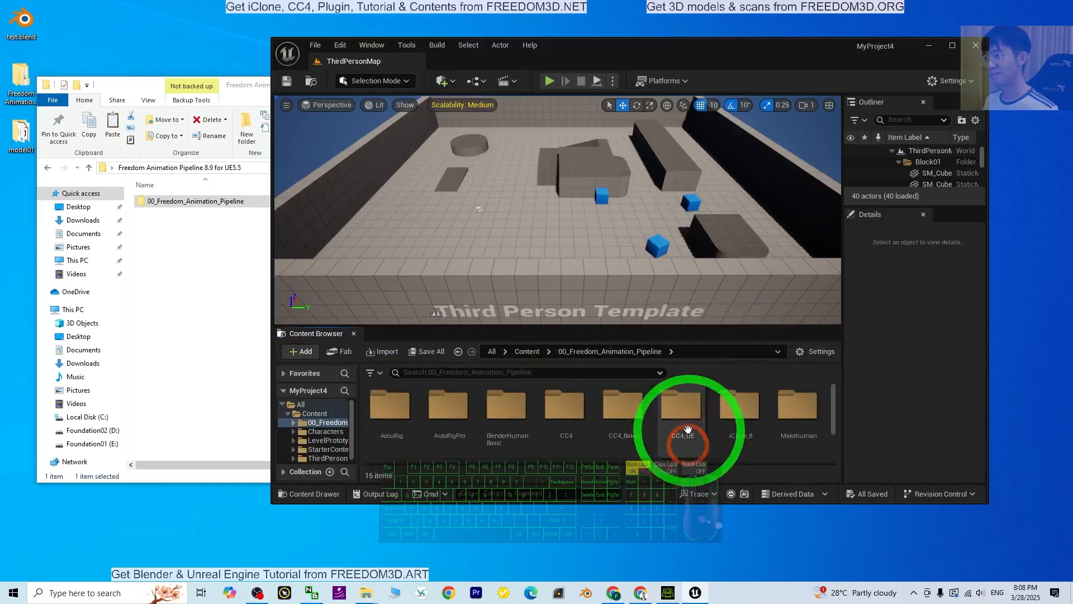
{"action": "left_click", "coordinate": [953, 46]}
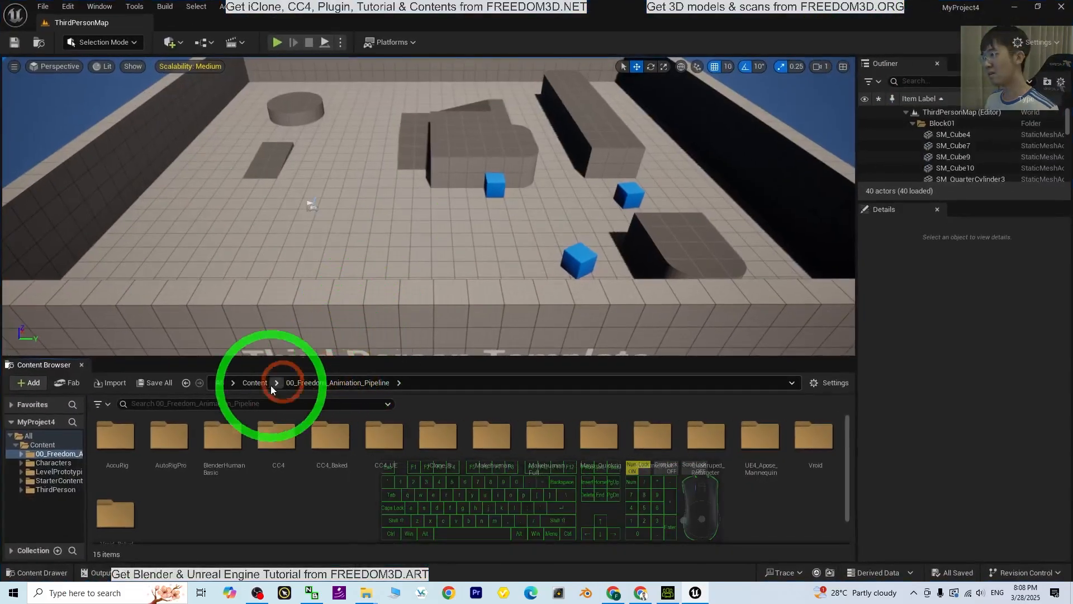
{"action": "left_click", "coordinate": [255, 383]}
{"action": "left_click", "coordinate": [115, 441]}
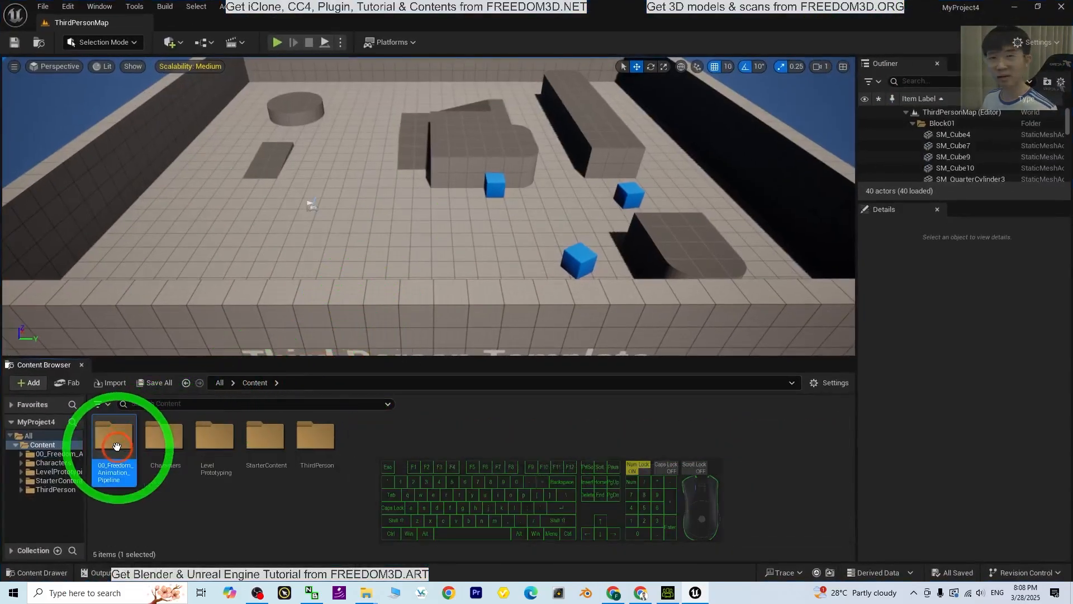
{"action": "double_click", "coordinate": [117, 447]}
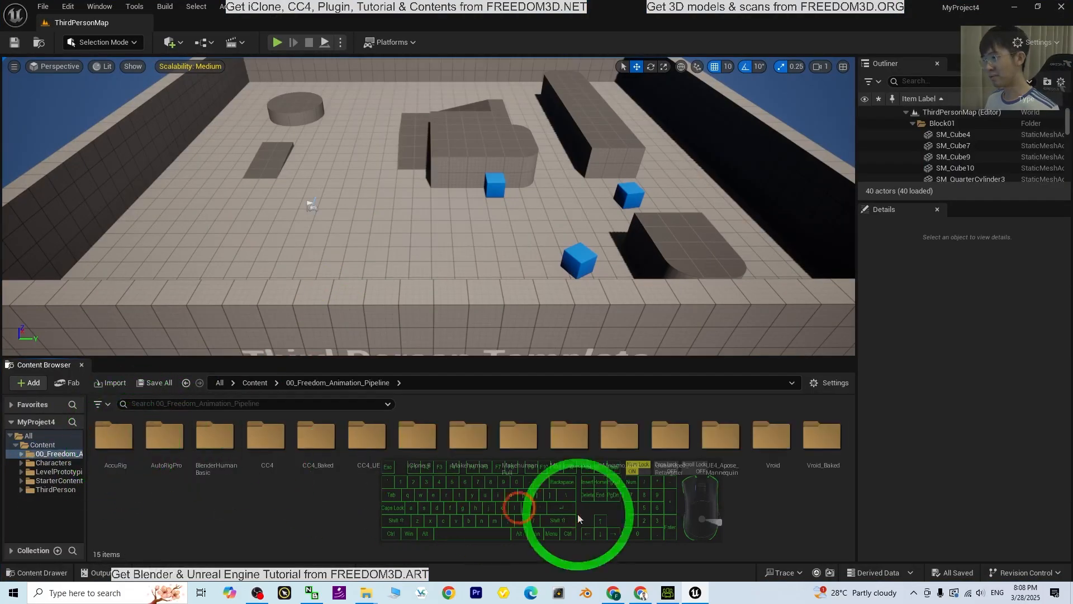
{"action": "left_click", "coordinate": [255, 383]}
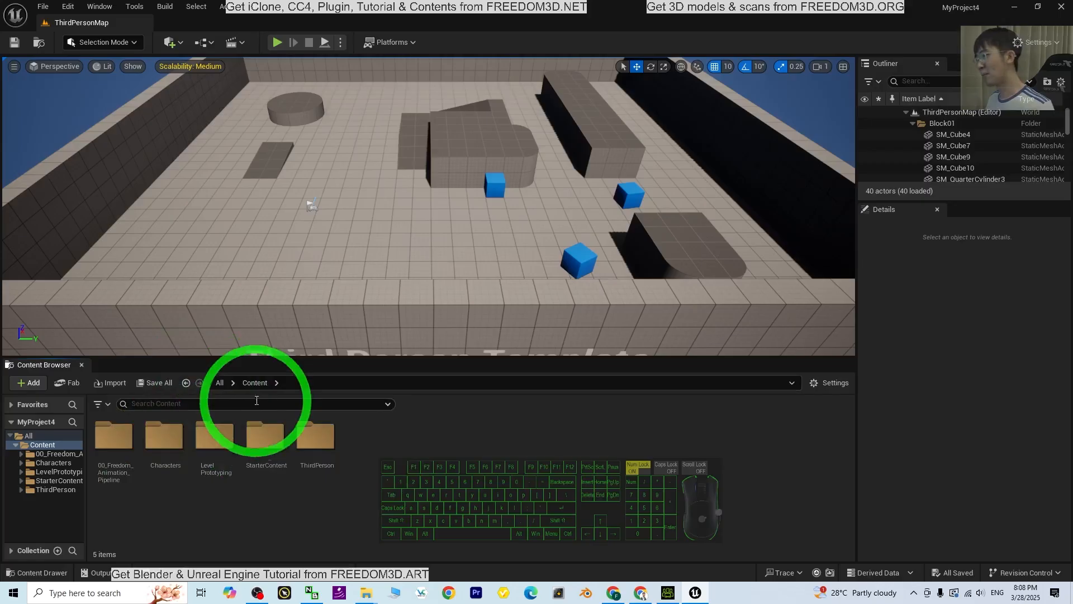
Restore the editor to a floating window, minimize the pipeline folder window, and select model01.Fbx in the desktop model01 folder
{"action": "left_click_drag", "start_coordinate": [412, 7], "coordinate": [613, 9]}
{"action": "left_click", "coordinate": [194, 297]}
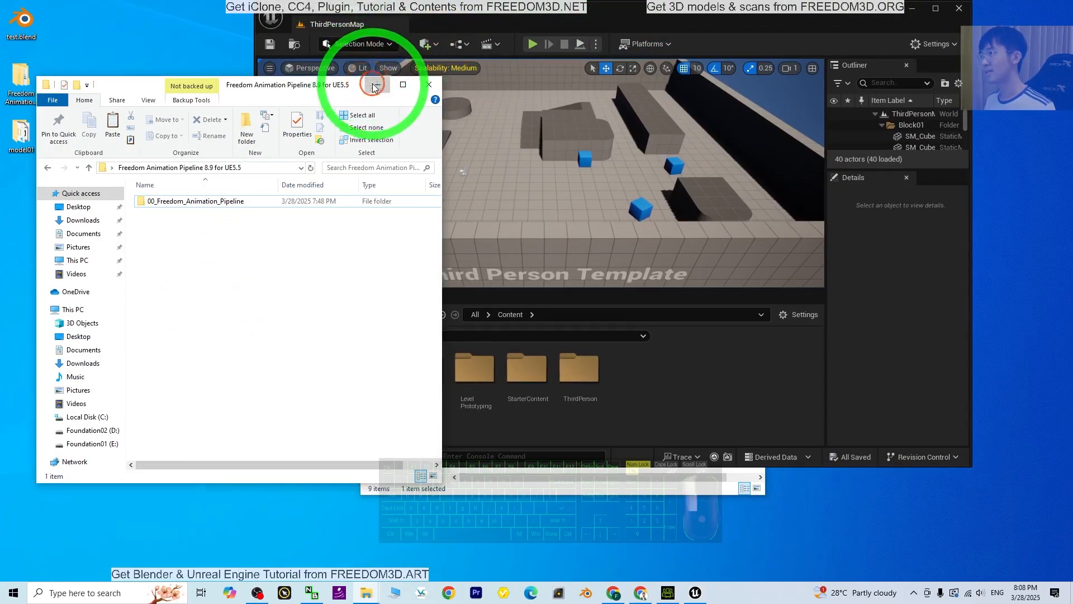
{"action": "left_click", "coordinate": [375, 85]}
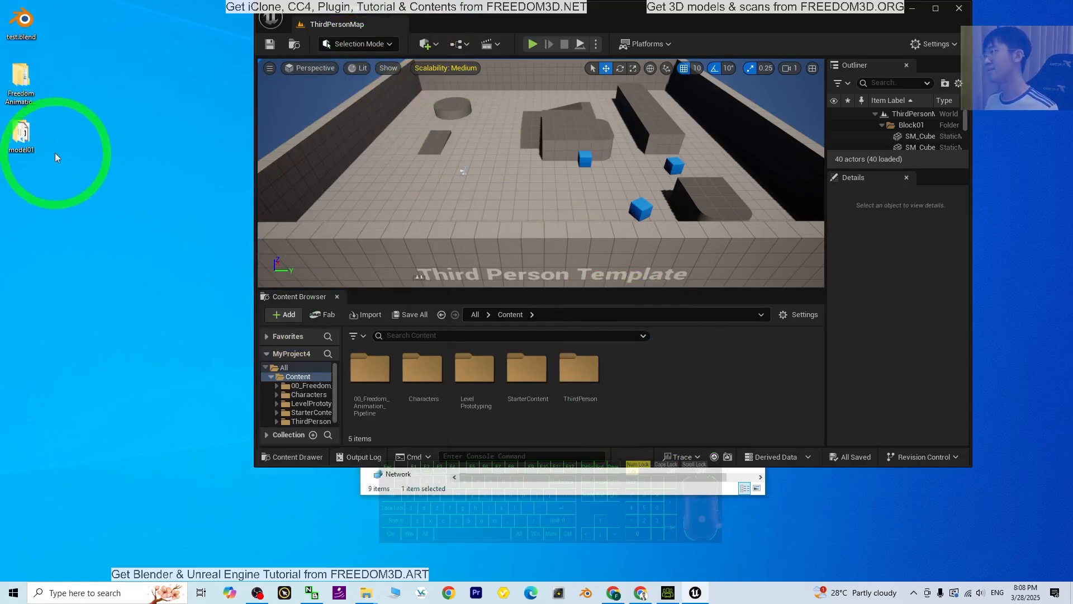
{"action": "double_click", "coordinate": [21, 134]}
{"action": "left_click", "coordinate": [211, 199]}
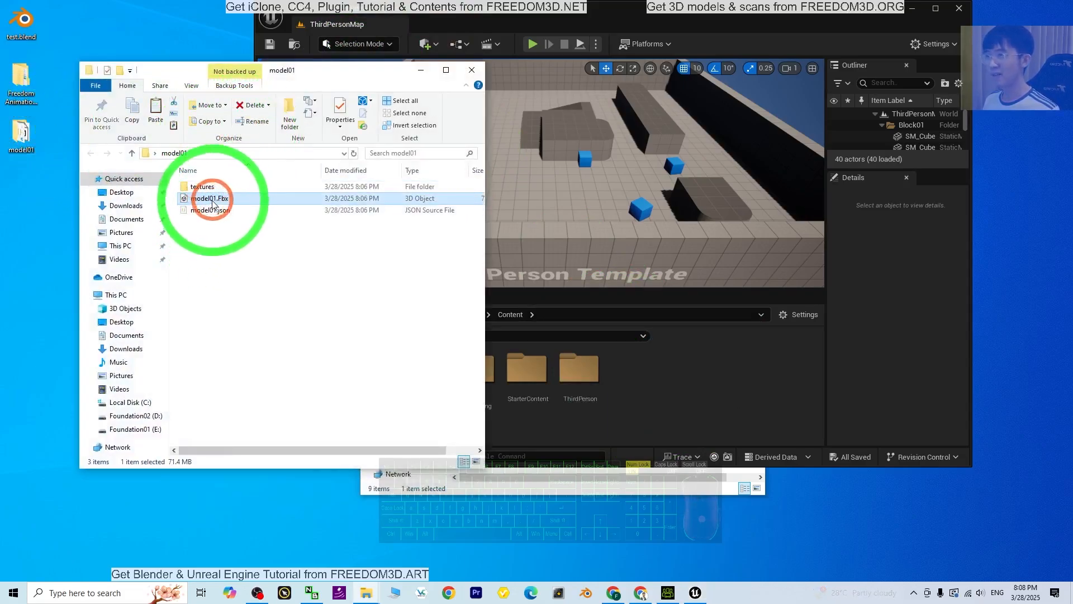
Create a folder named model01 in the project's Content folder and open it
{"action": "right_click", "coordinate": [669, 406]}
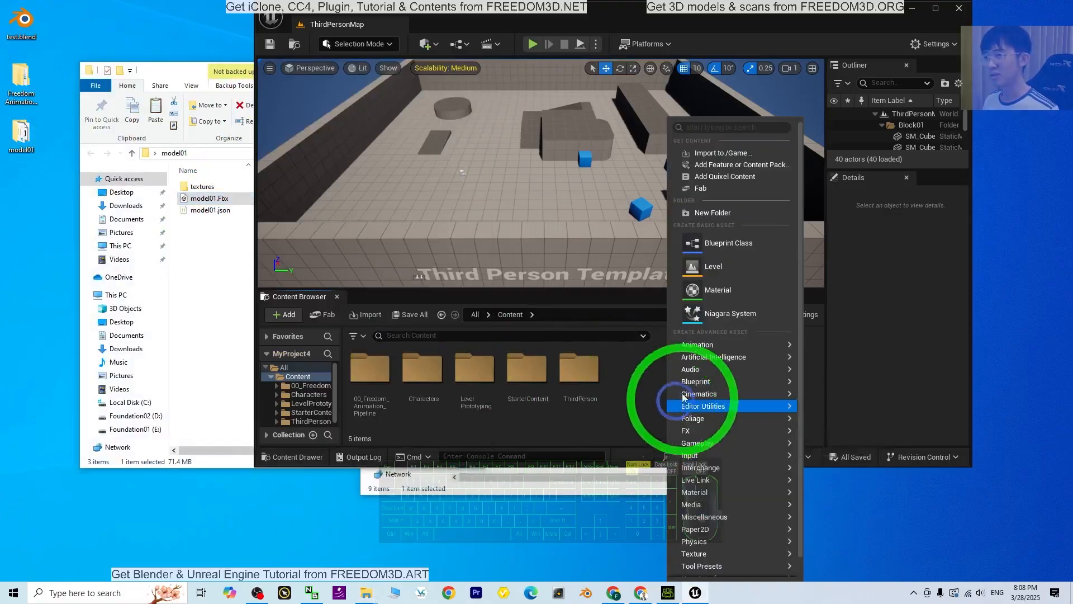
{"action": "left_click", "coordinate": [715, 215]}
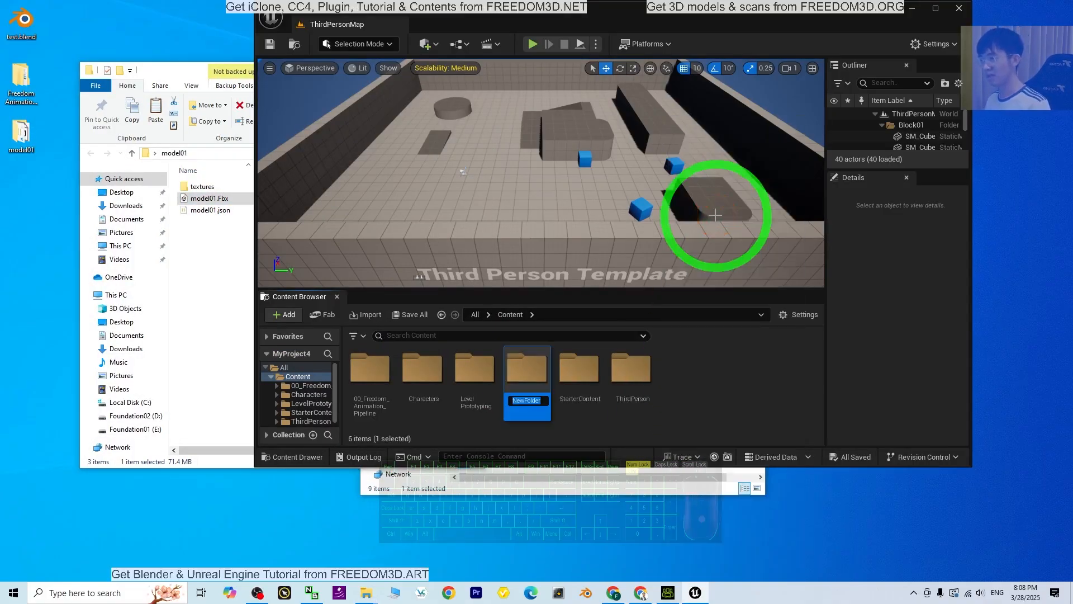
{"action": "type", "text": "model01"}
{"action": "key", "text": "Return"}
{"action": "key", "text": "Return"}
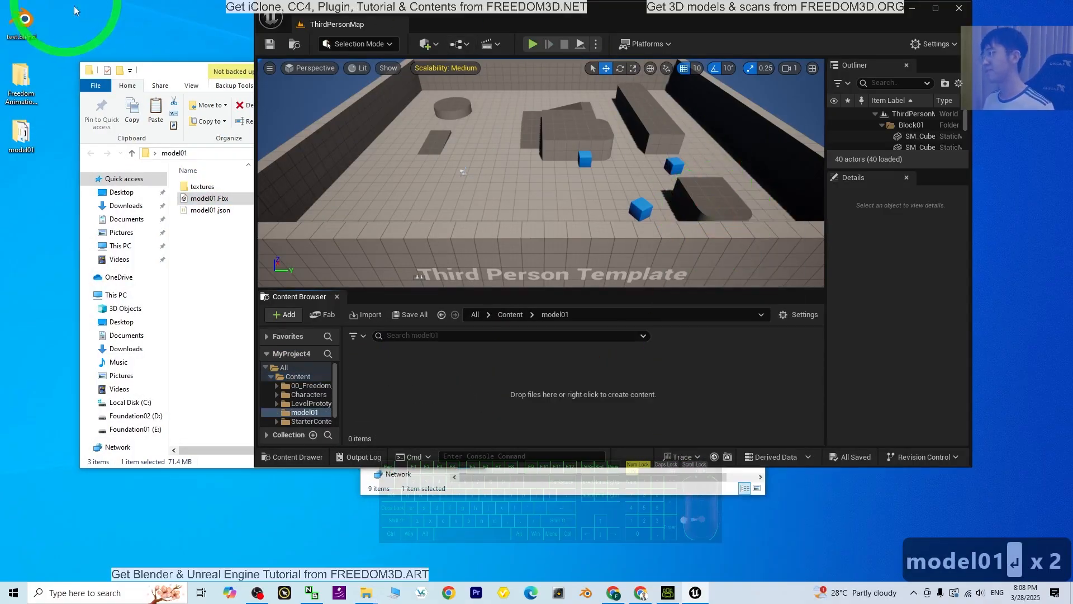
Import model01.Fbx into the project's model01 folder with the default import settings and maximize the editor
{"action": "left_click_drag", "start_coordinate": [204, 199], "coordinate": [451, 394]}
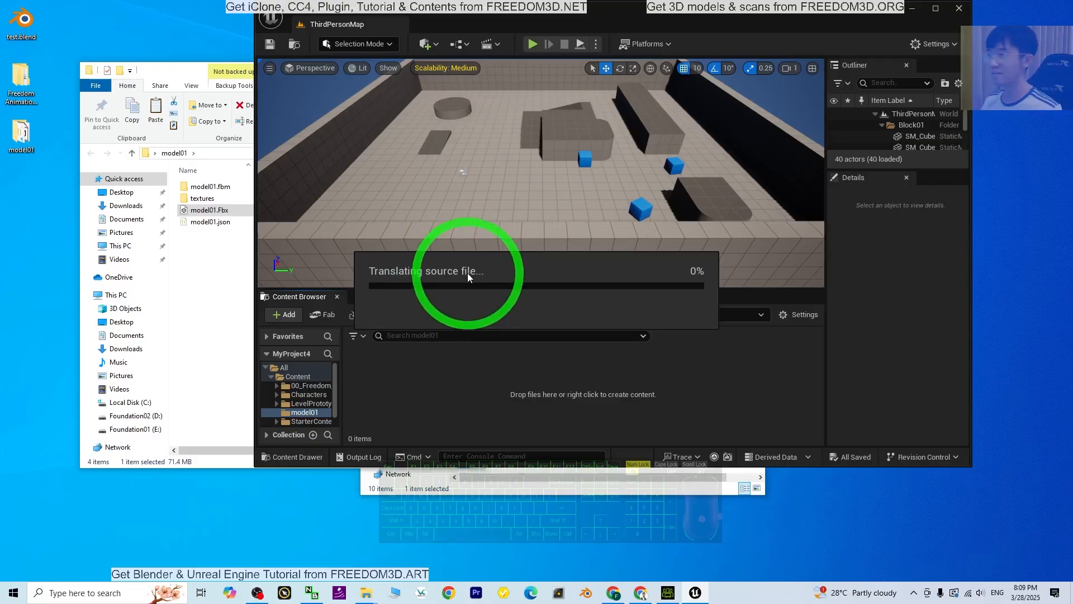
{"action": "left_click_drag", "start_coordinate": [210, 74], "coordinate": [175, 75]}
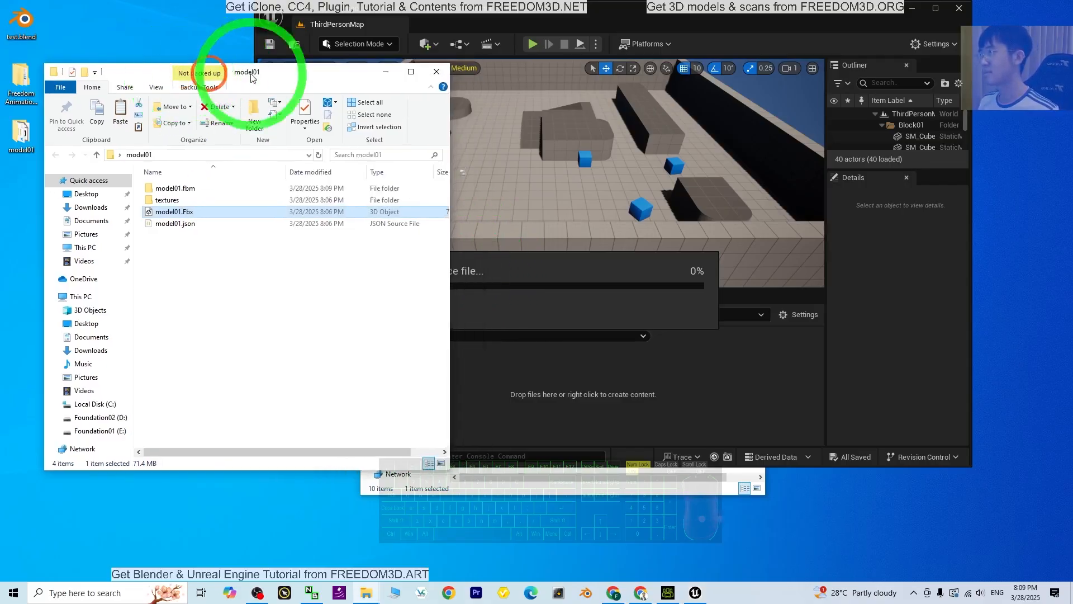
{"action": "left_click", "coordinate": [573, 311]}
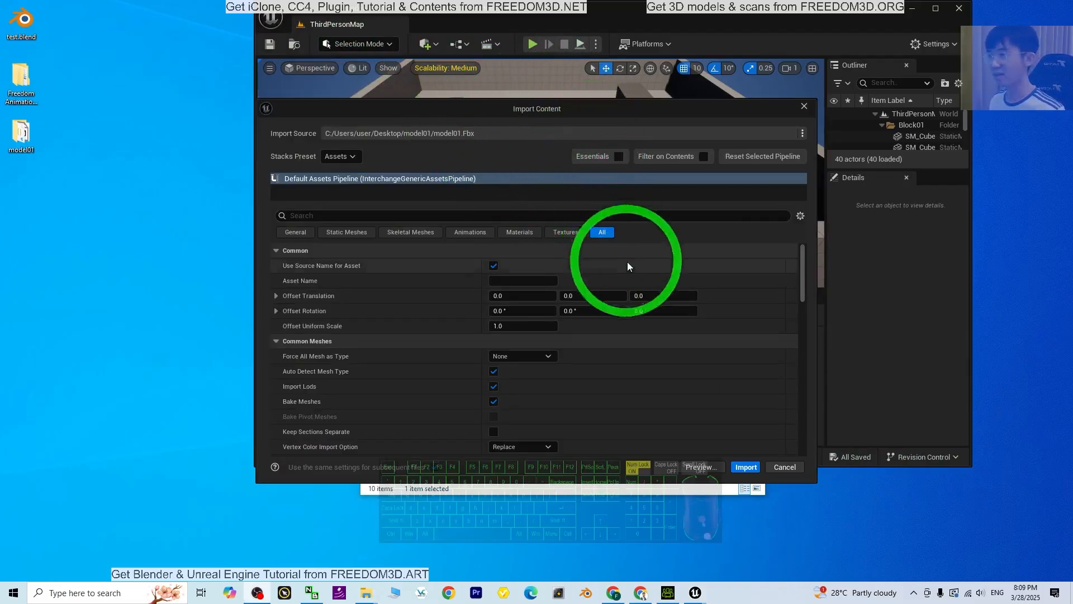
{"action": "left_click", "coordinate": [746, 467]}
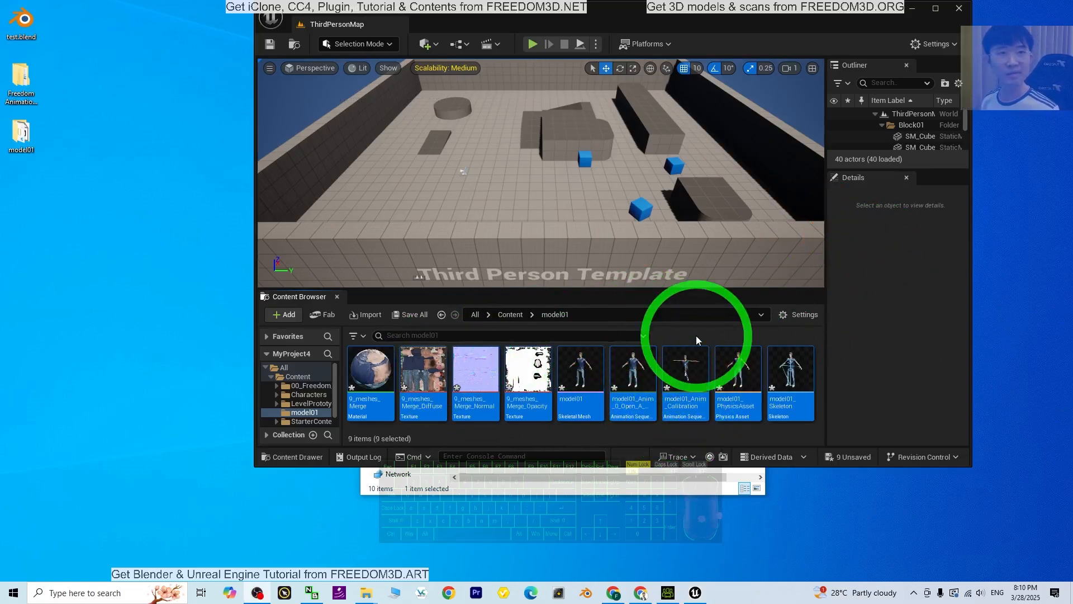
{"action": "left_click", "coordinate": [934, 9]}
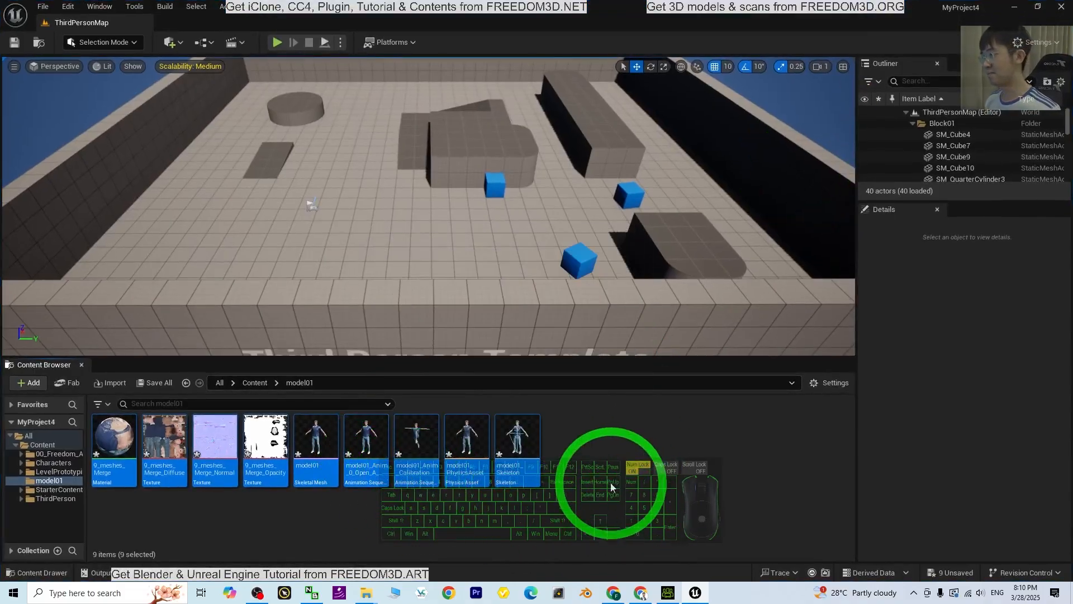
Open the CC4_UE folder inside 00_Freedom_Animation_Pipeline
{"action": "left_click", "coordinate": [248, 384]}
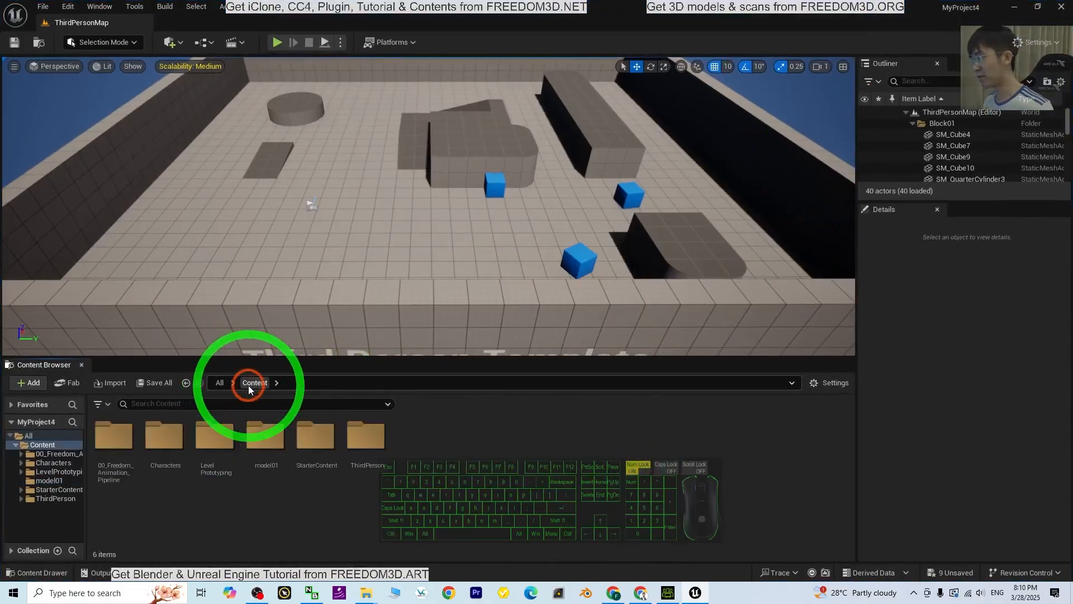
{"action": "left_click", "coordinate": [115, 437]}
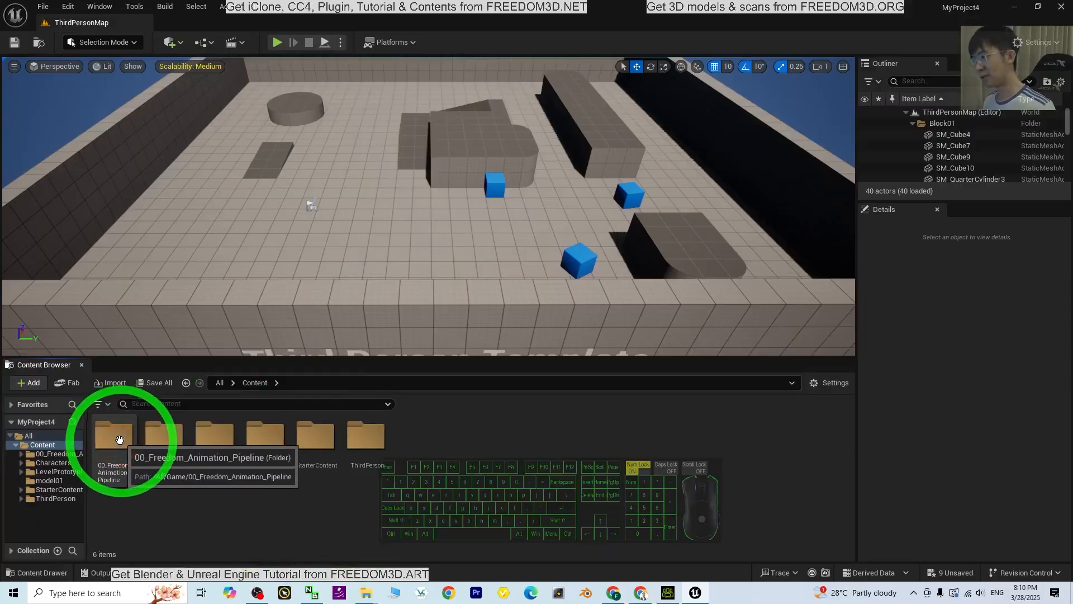
{"action": "double_click", "coordinate": [115, 437]}
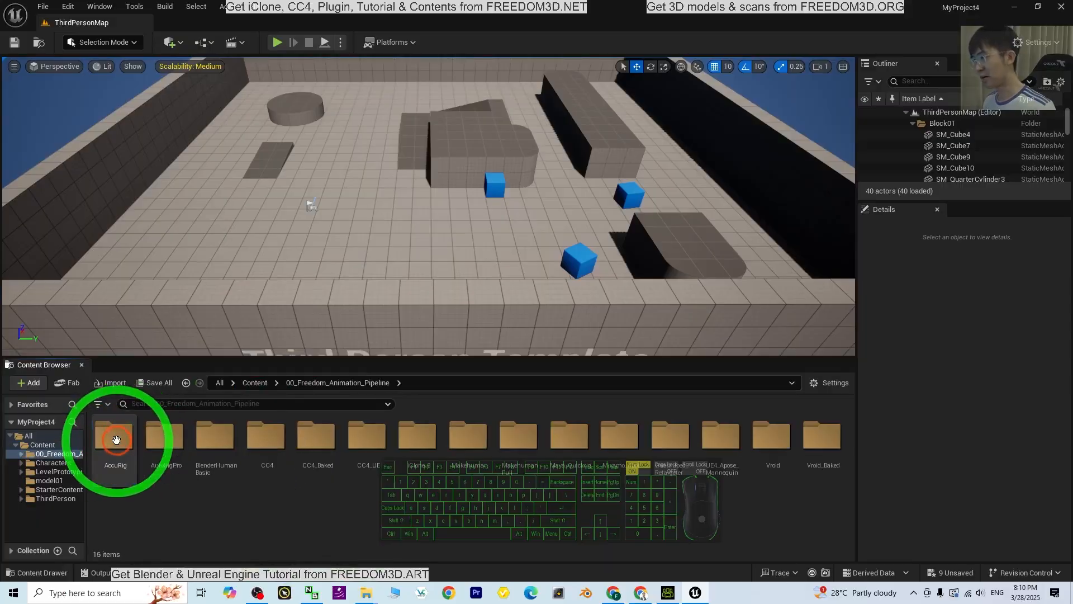
{"action": "double_click", "coordinate": [361, 440]}
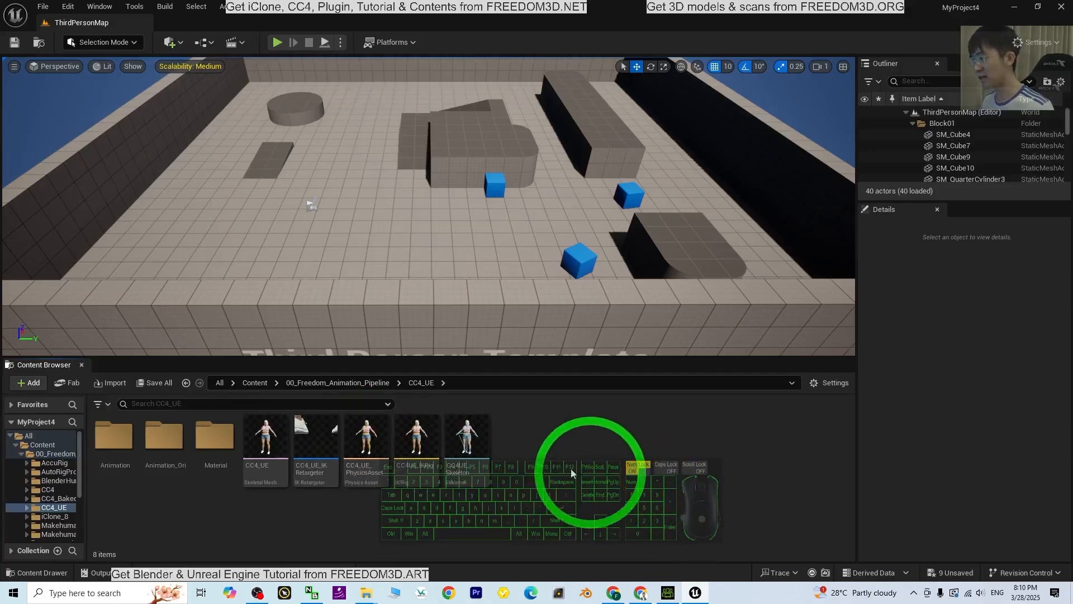
Duplicate the CC4UE_IKRig asset and name the copy model01_IKRig
{"action": "left_click", "coordinate": [418, 437]}
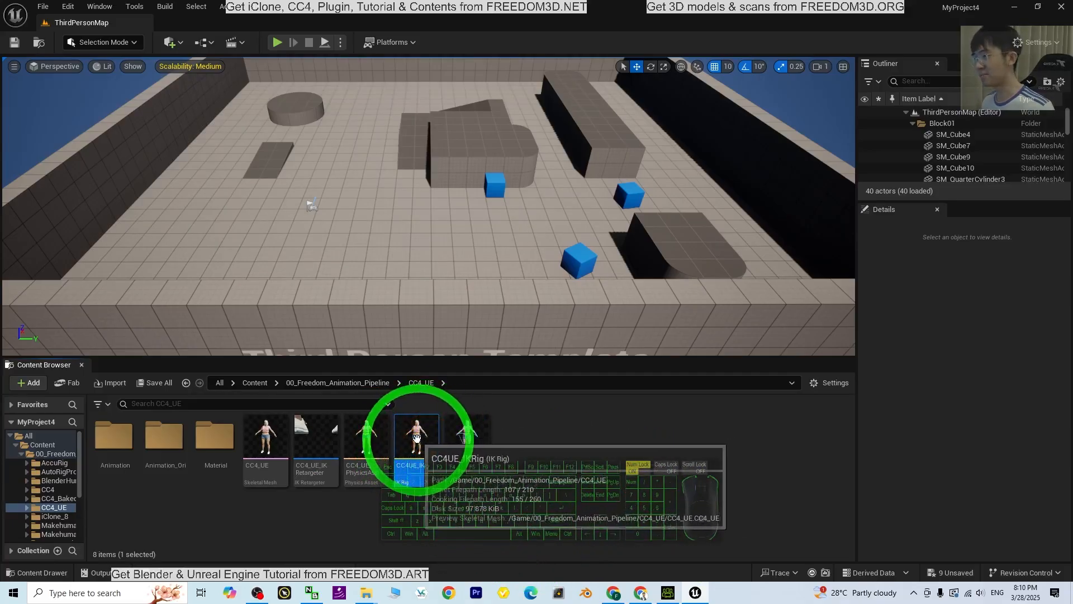
{"action": "double_click", "coordinate": [418, 439]}
{"action": "right_click", "coordinate": [418, 443]}
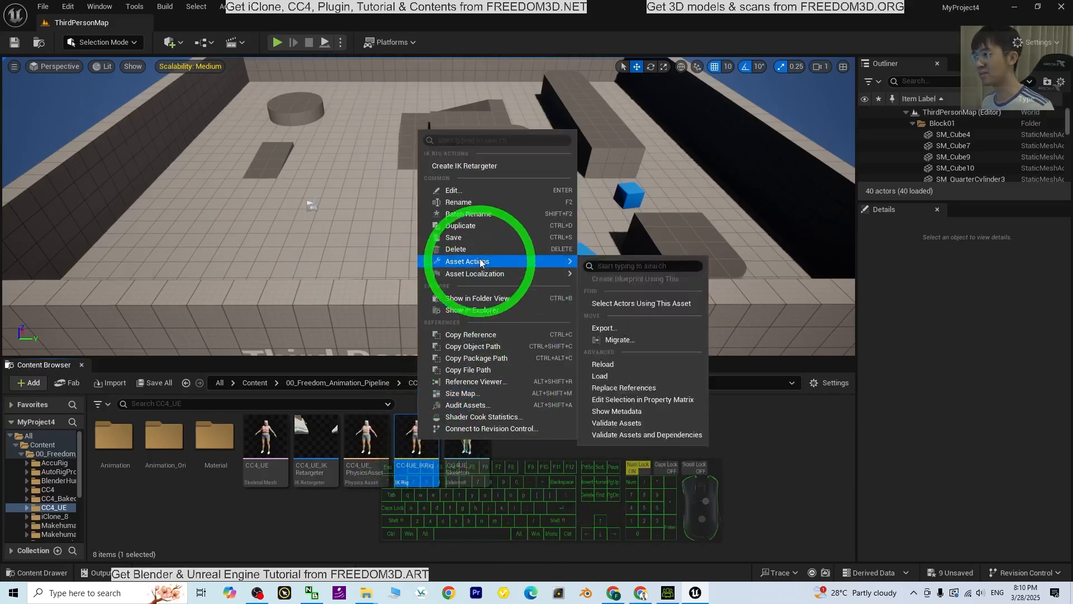
{"action": "left_click", "coordinate": [466, 227]}
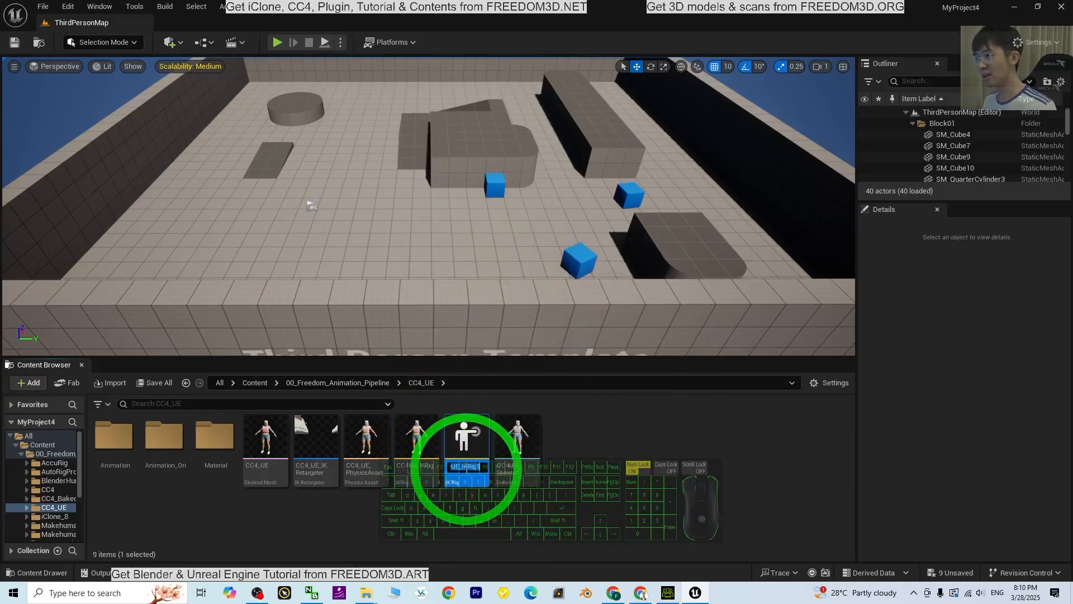
{"action": "type", "text": "CC4"}
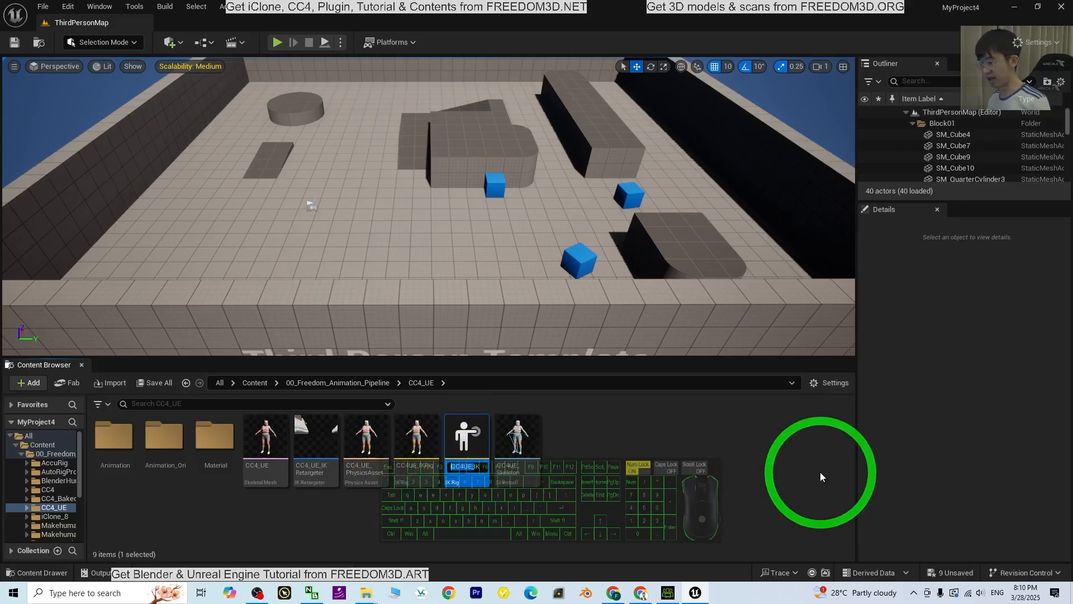
{"action": "type", "text": "model"}
{"action": "type", "text": "01_"}
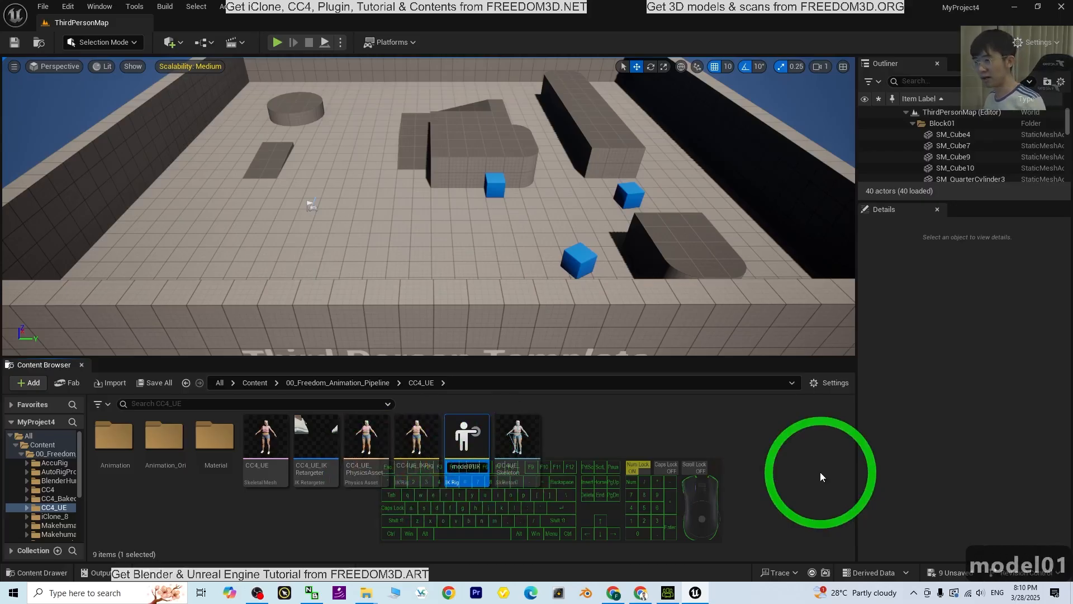
{"action": "key", "text": "Return"}
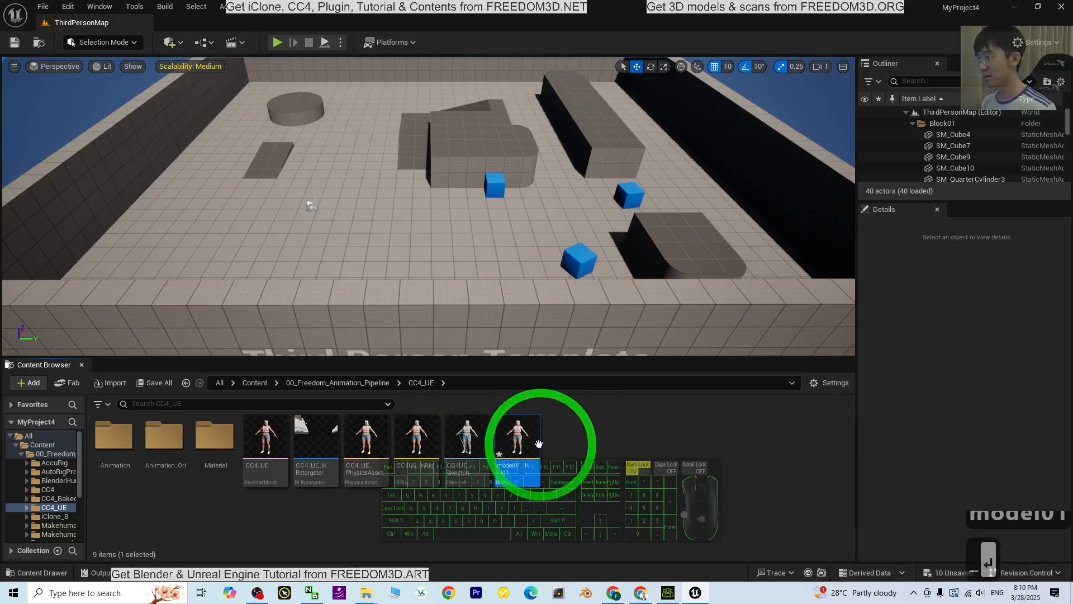
{"action": "key", "text": "F2"}
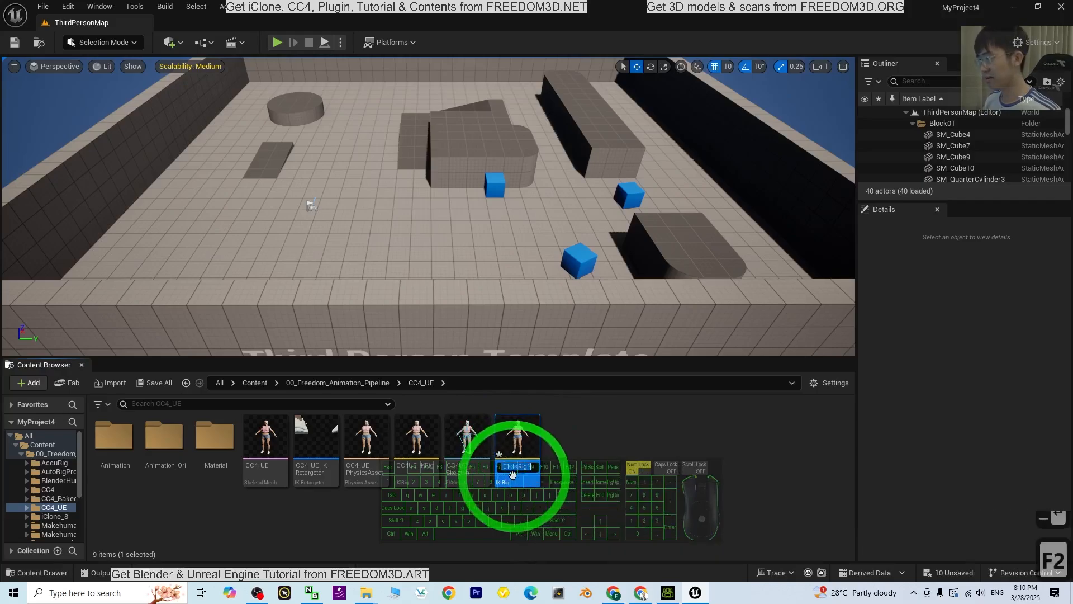
{"action": "left_click", "coordinate": [531, 467]}
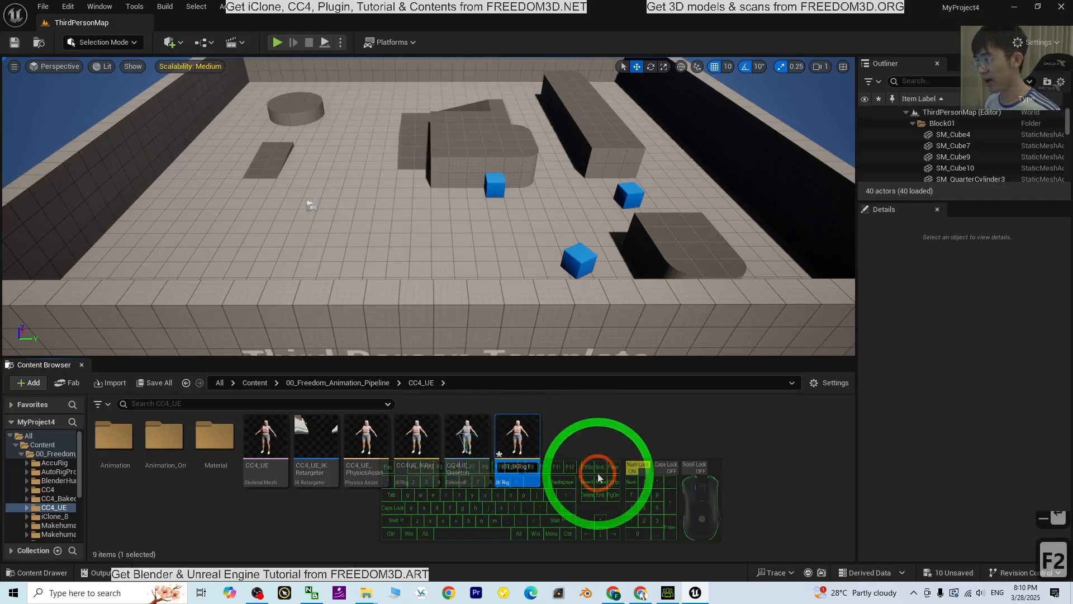
{"action": "key", "text": "BackSpace"}
{"action": "key", "text": "Return"}
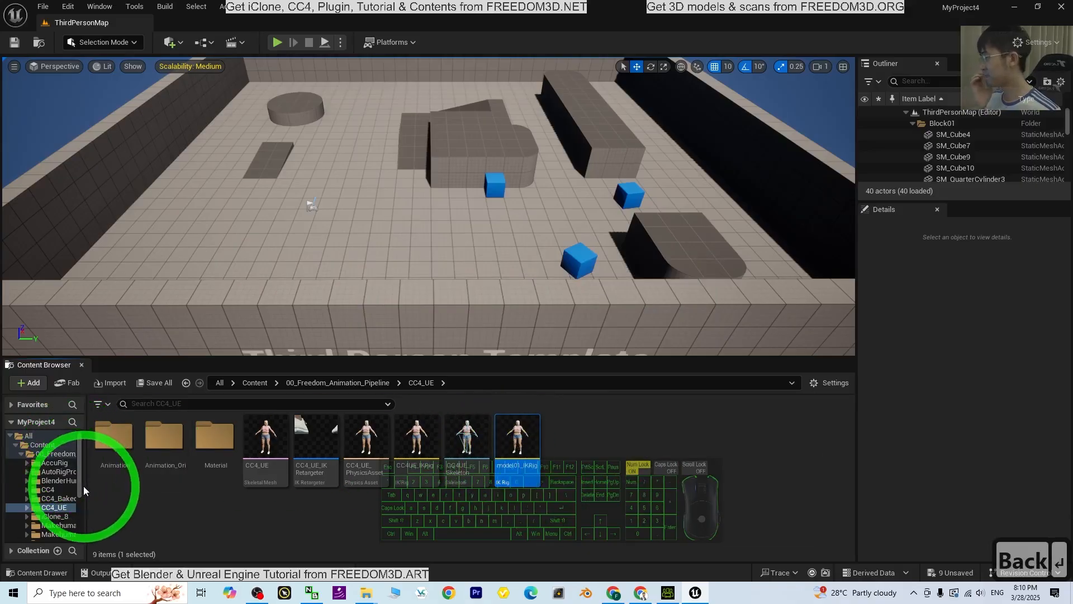
Widen the folder tree, move model01_IKRig into the model01 folder and open that folder
{"action": "left_click_drag", "start_coordinate": [85, 485], "coordinate": [152, 507]}
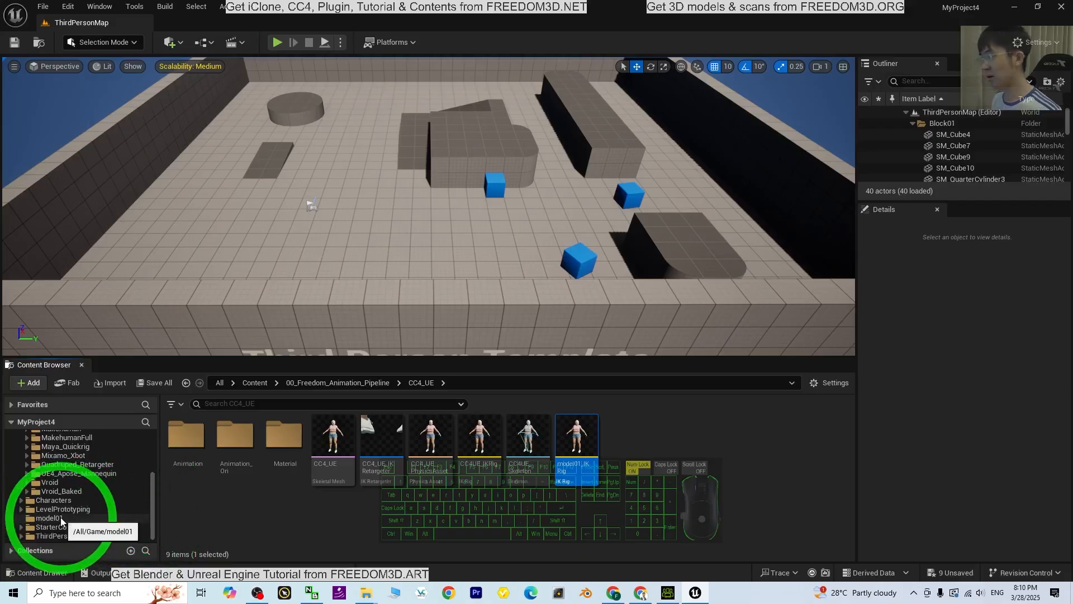
{"action": "left_click_drag", "start_coordinate": [575, 436], "coordinate": [52, 519]}
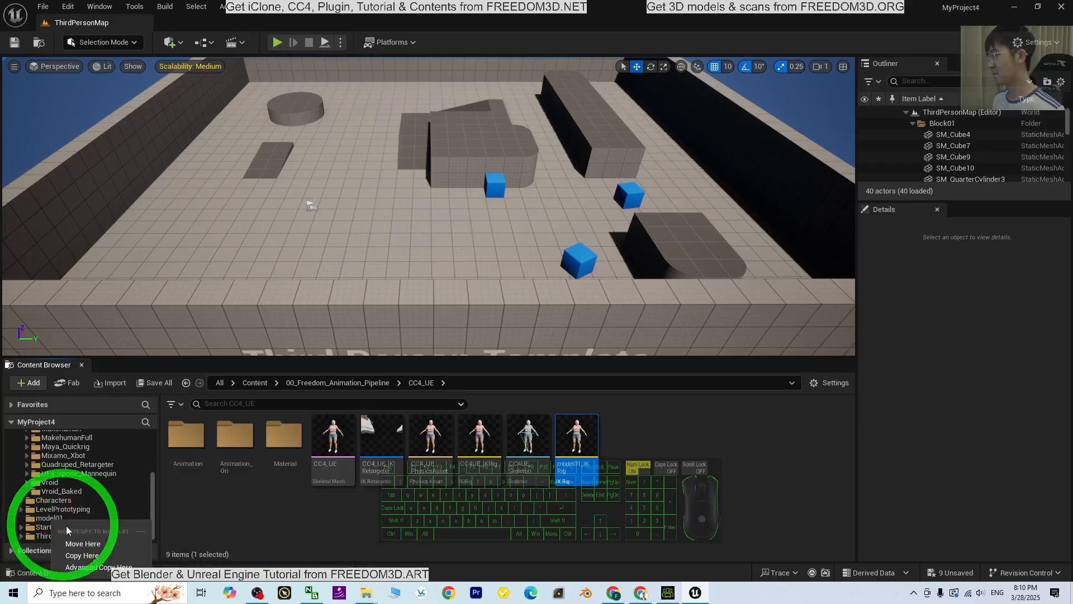
{"action": "left_click", "coordinate": [81, 545]}
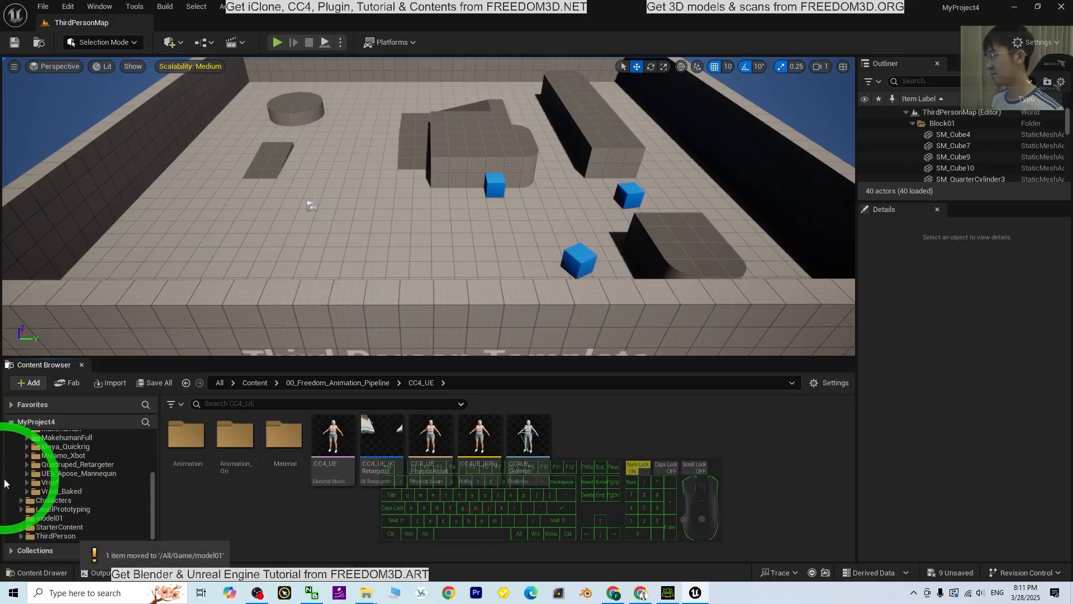
{"action": "left_click", "coordinate": [49, 518]}
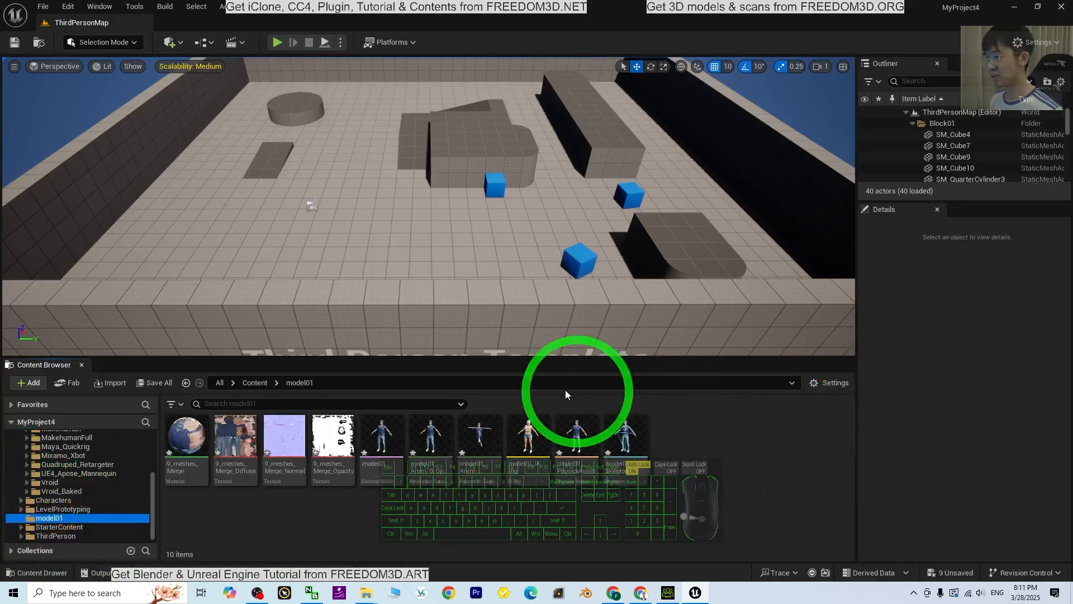
Set the preview skeletal mesh of model01_IKRig to model01, save the IK Rig and close its editor
{"action": "double_click", "coordinate": [532, 438]}
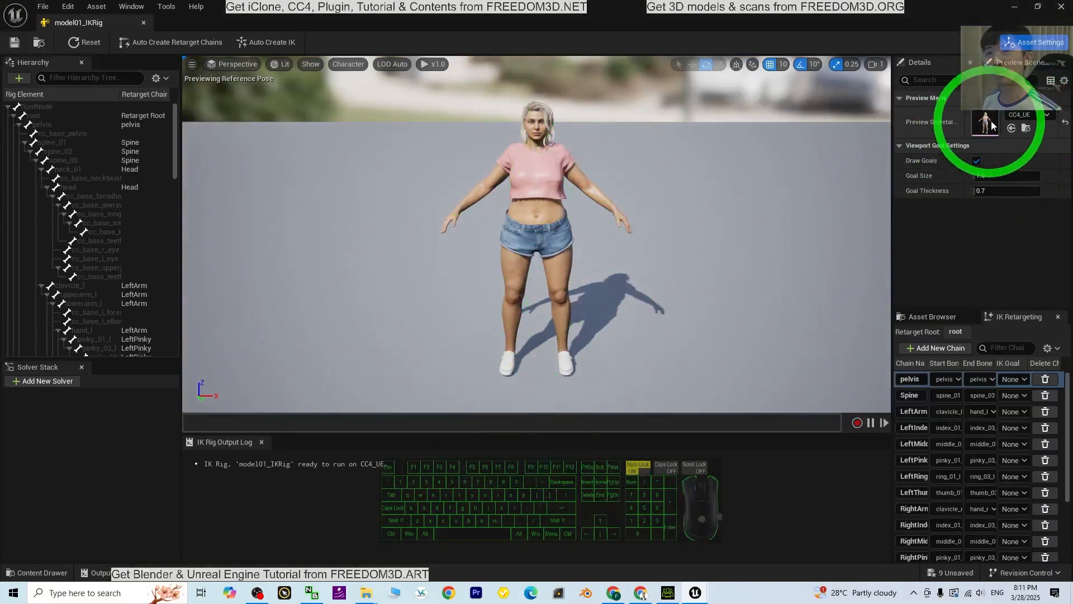
{"action": "left_click", "coordinate": [1028, 115]}
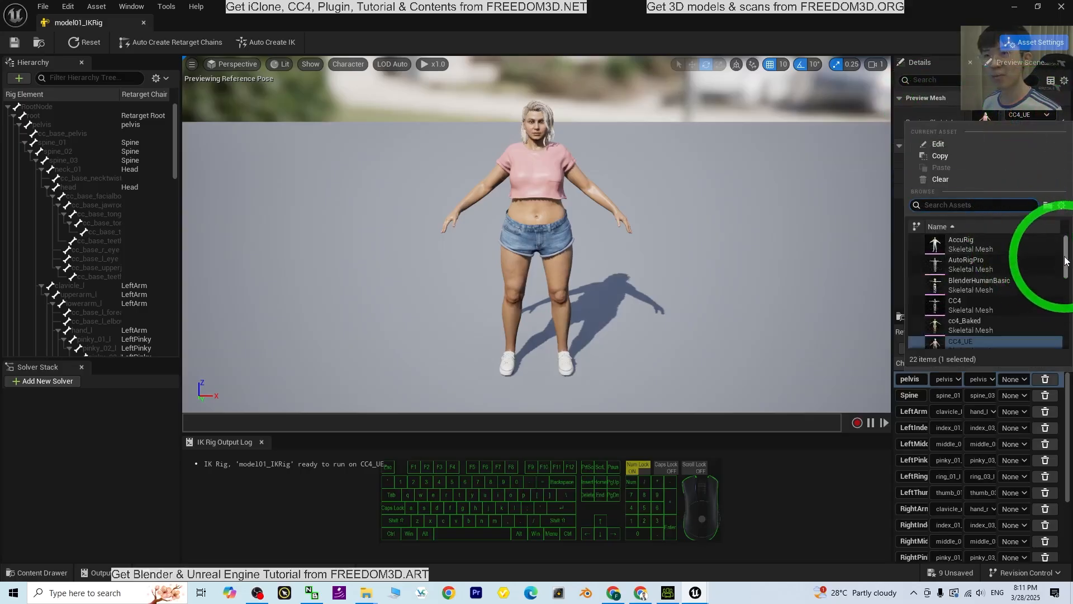
{"action": "left_click_drag", "start_coordinate": [1067, 277], "coordinate": [1067, 278]}
{"action": "scroll", "coordinate": [1068, 283], "scroll_direction": "down", "scroll_amount": 4}
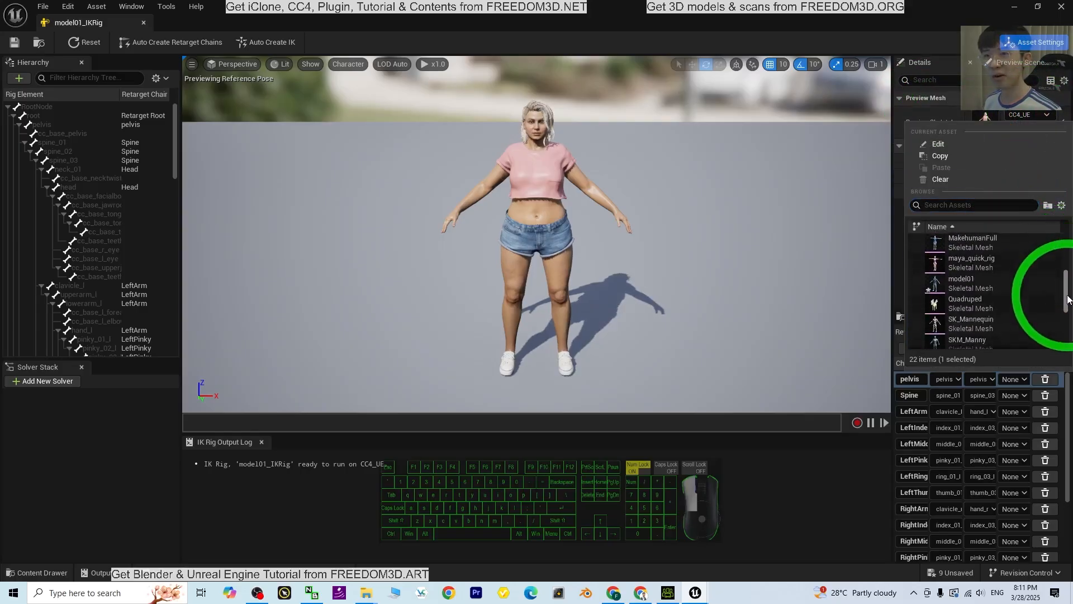
{"action": "left_click", "coordinate": [973, 279]}
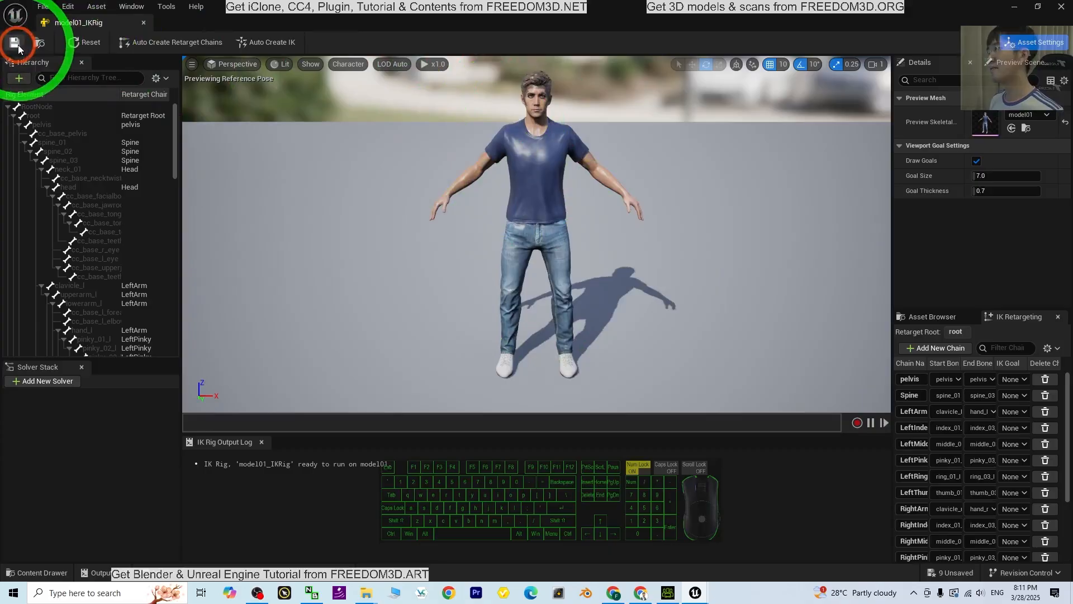
{"action": "left_click", "coordinate": [1063, 8]}
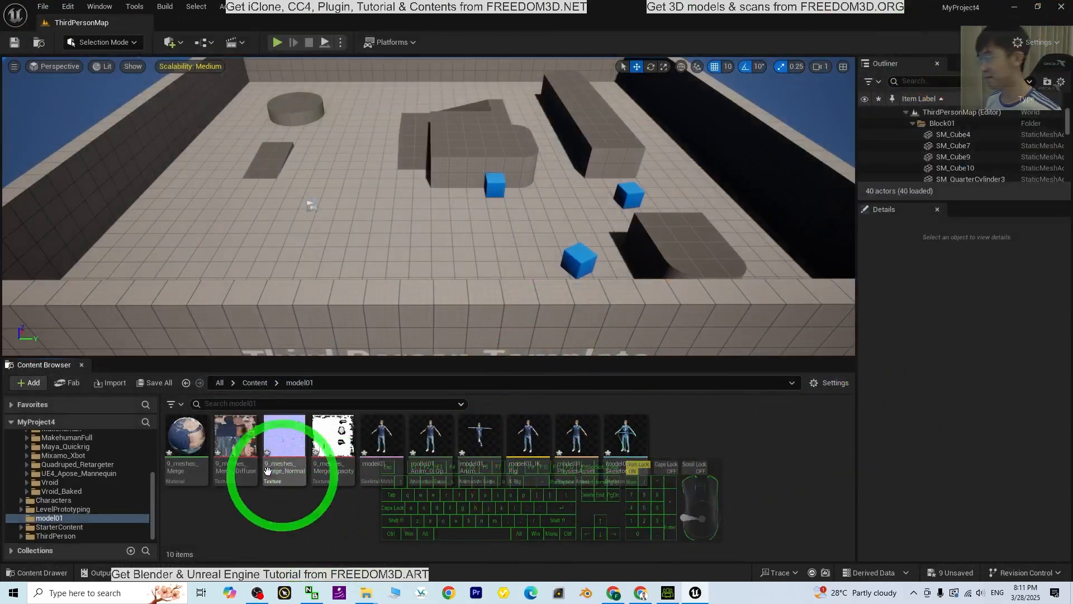
Inspect the imported model01 skeletal mesh in its editor and close it
{"action": "double_click", "coordinate": [386, 447]}
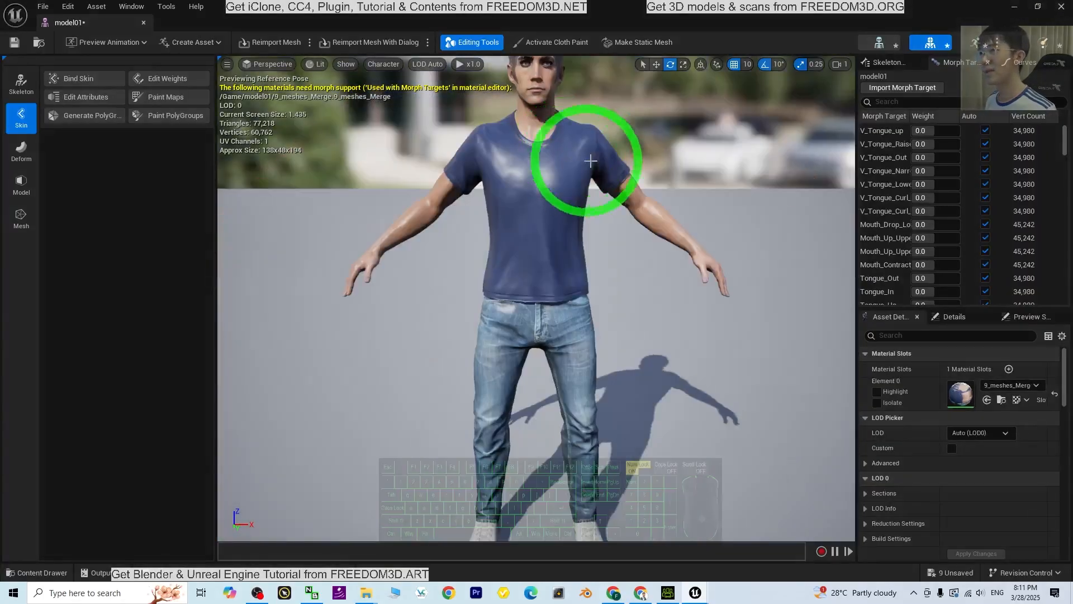
{"action": "mouse_move", "coordinate": [642, 160]}
{"action": "middle_mouse_down", "text": "shift"}
{"action": "mouse_move", "coordinate": [635, 221]}
{"action": "mouse_move", "coordinate": [645, 162]}
{"action": "middle_mouse_up", "text": "shift"}
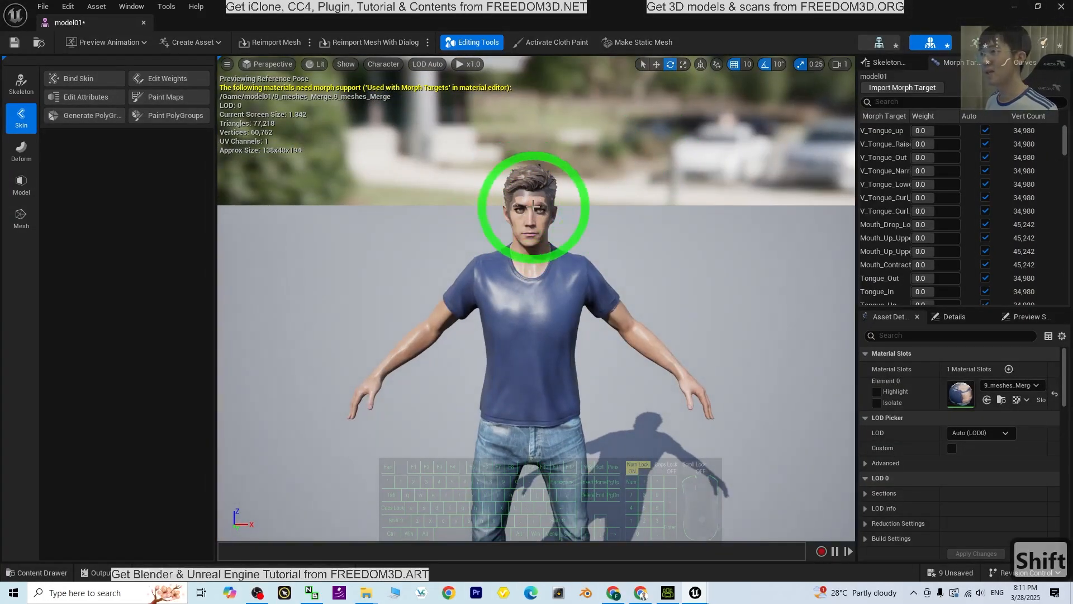
{"action": "left_click", "coordinate": [1061, 7]}
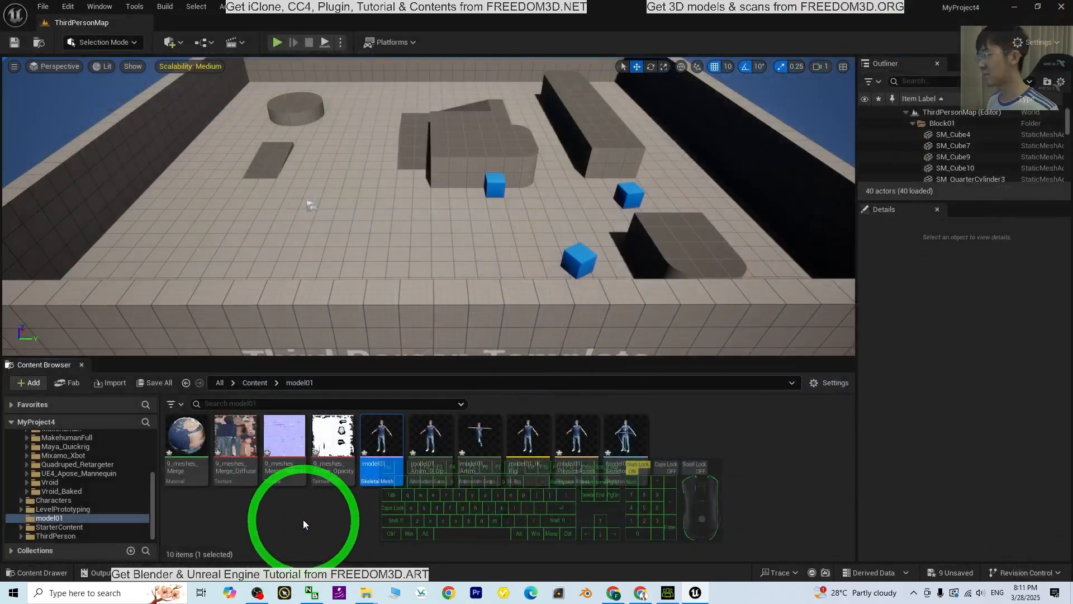
Open the 9_meshes_Merge material and move its main output node away from the nodes feeding it
{"action": "left_click", "coordinate": [189, 440]}
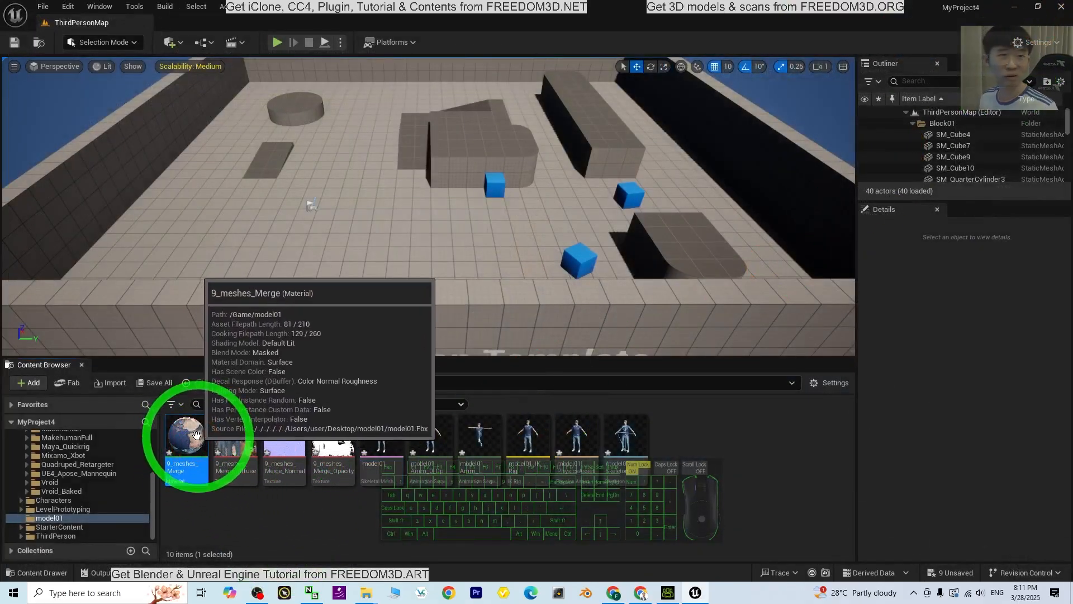
{"action": "double_click", "coordinate": [195, 435]}
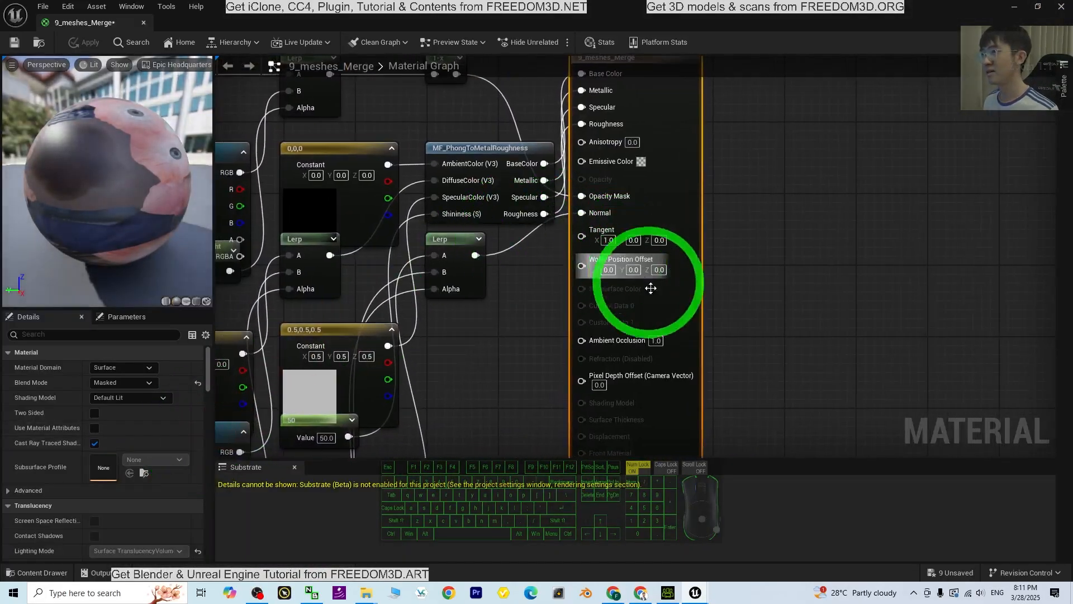
{"action": "scroll", "coordinate": [470, 274], "scroll_direction": "down", "scroll_amount": 4}
{"action": "scroll", "coordinate": [529, 330], "scroll_direction": "up", "scroll_amount": 2}
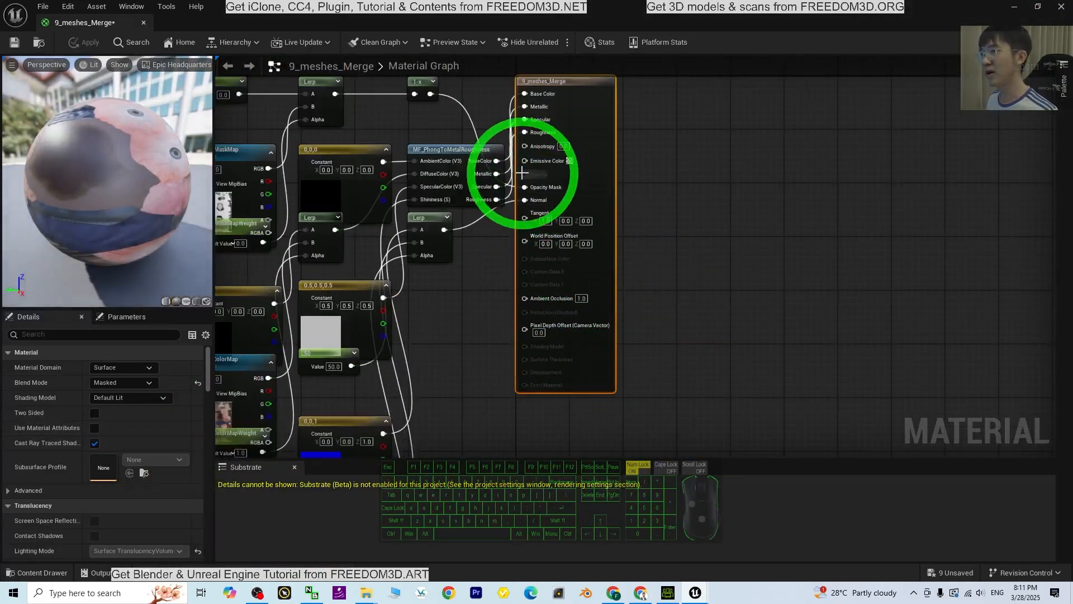
{"action": "left_click_drag", "start_coordinate": [564, 84], "coordinate": [676, 117]}
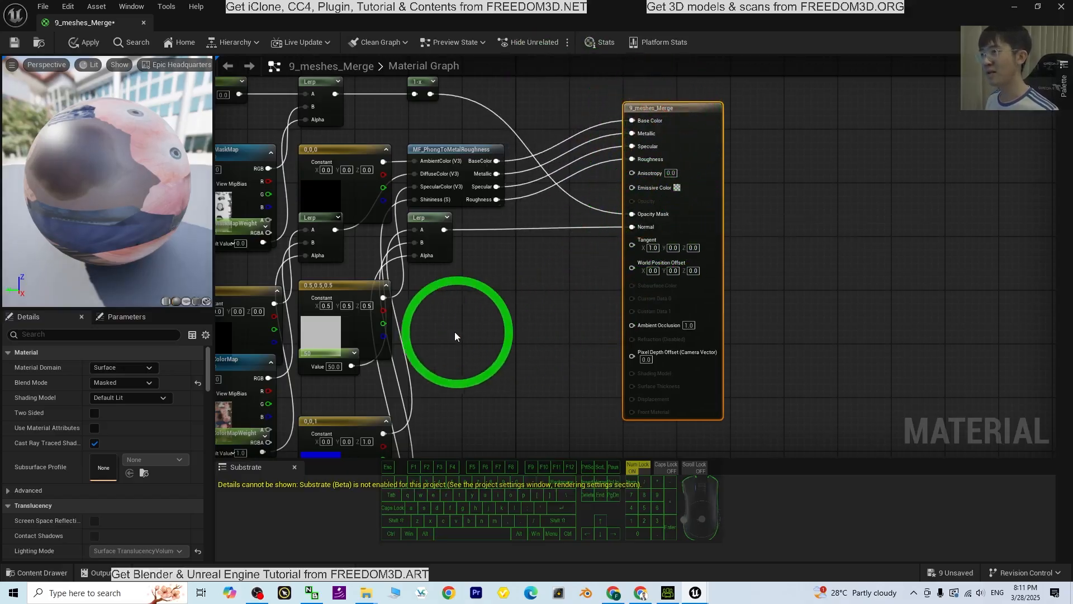
{"action": "middle_click_drag", "start_coordinate": [455, 332], "coordinate": [552, 350]}
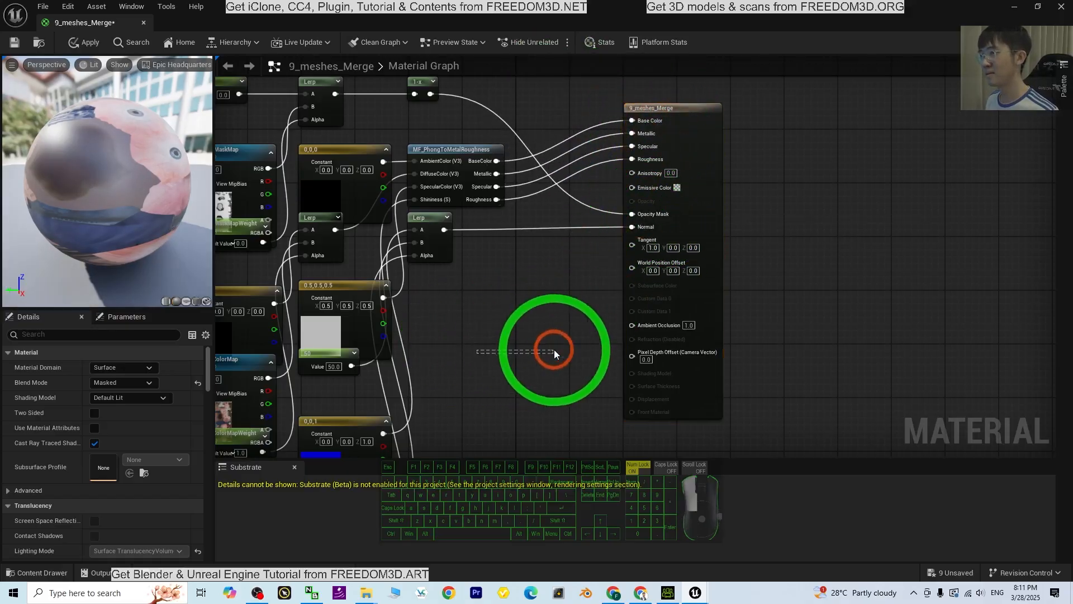
Move the OpacityMaskMap node clear, connect its RGBA output to Opacity Mask, save the material and close its editor
{"action": "right_click_drag", "start_coordinate": [472, 364], "coordinate": [544, 347]}
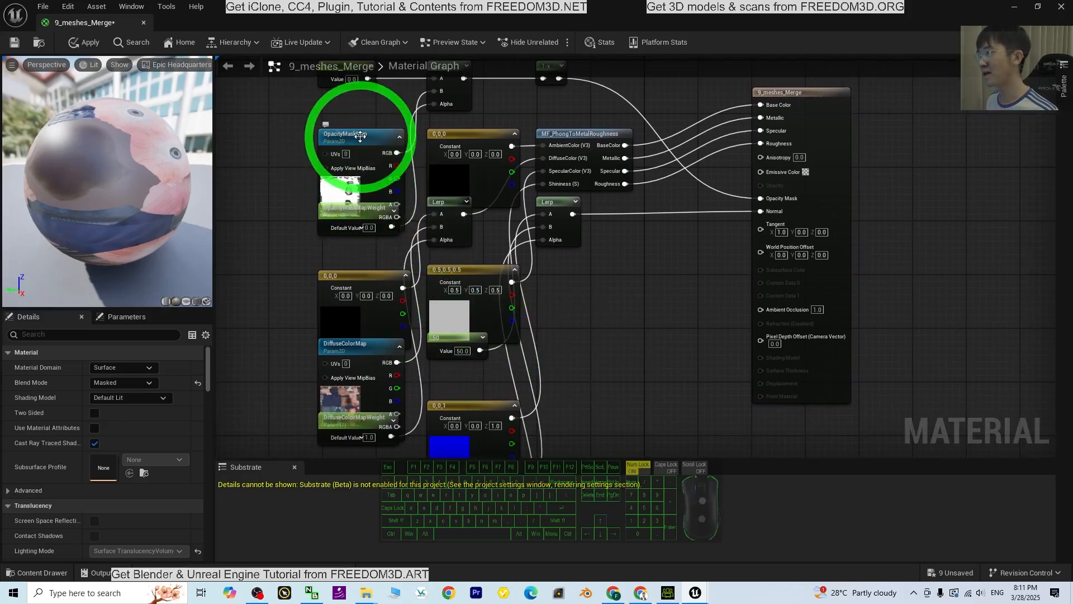
{"action": "left_click_drag", "start_coordinate": [365, 136], "coordinate": [287, 102]}
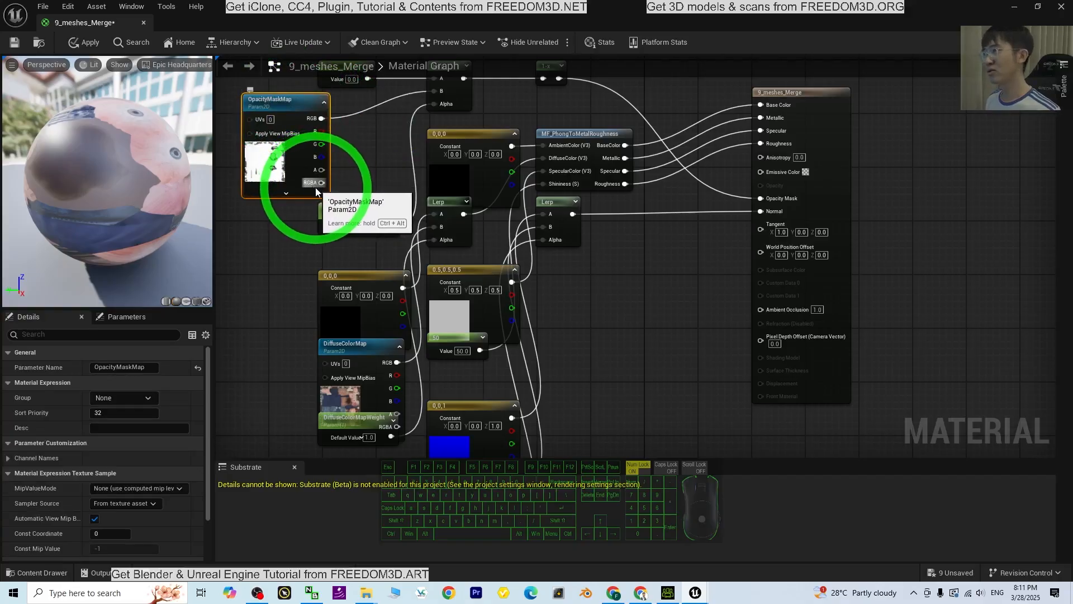
{"action": "scroll", "coordinate": [315, 185], "scroll_direction": "up", "scroll_amount": 2}
{"action": "scroll", "coordinate": [315, 188], "scroll_direction": "down", "scroll_amount": 1}
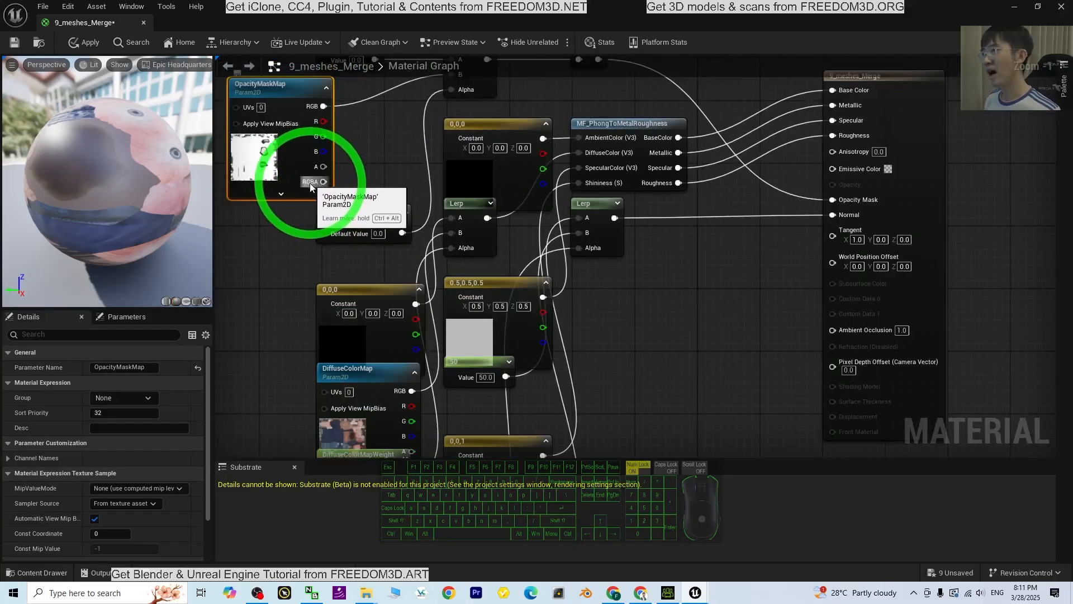
{"action": "left_click_drag", "start_coordinate": [323, 182], "coordinate": [836, 200]}
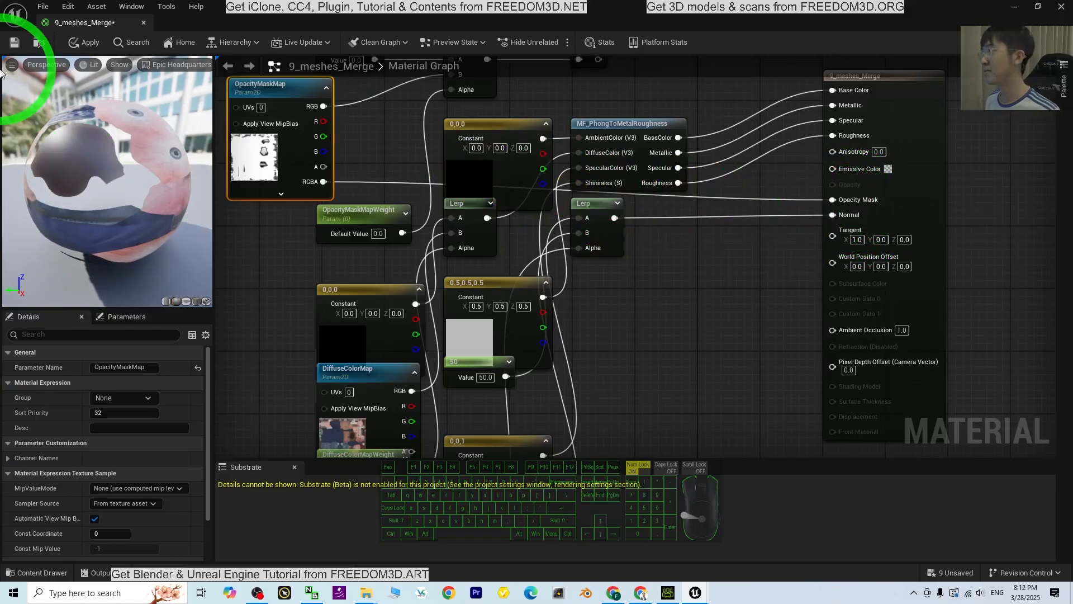
{"action": "left_click", "coordinate": [1063, 10]}
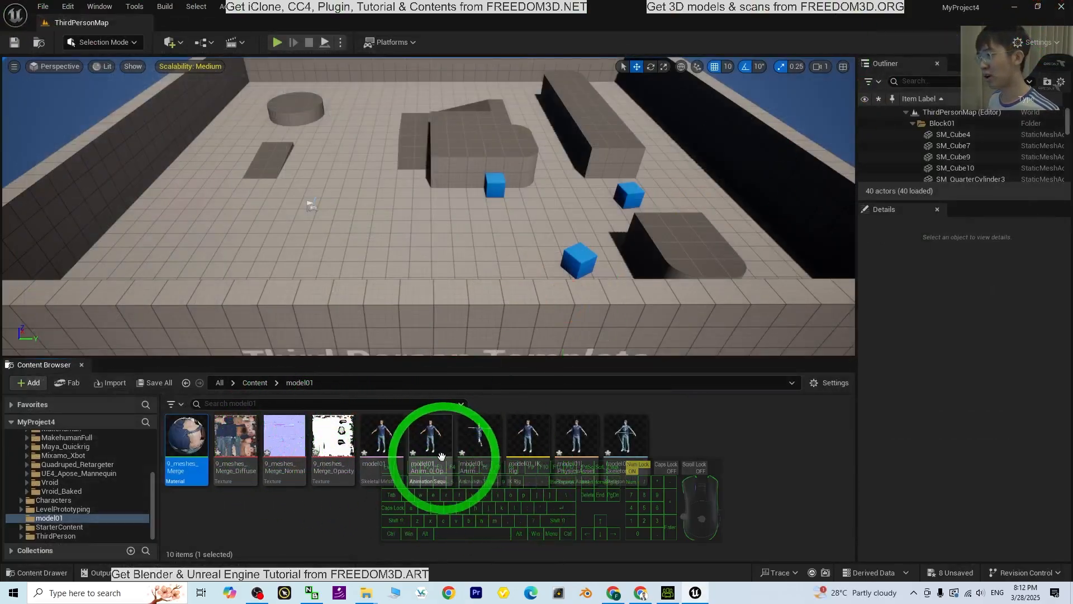
Open the model01 skeletal mesh, examine the character's face, body and clothing from several angles, and close it
{"action": "left_click", "coordinate": [382, 439]}
{"action": "double_click", "coordinate": [382, 440]}
{"action": "scroll", "coordinate": [602, 168], "scroll_direction": "up", "scroll_amount": 5}
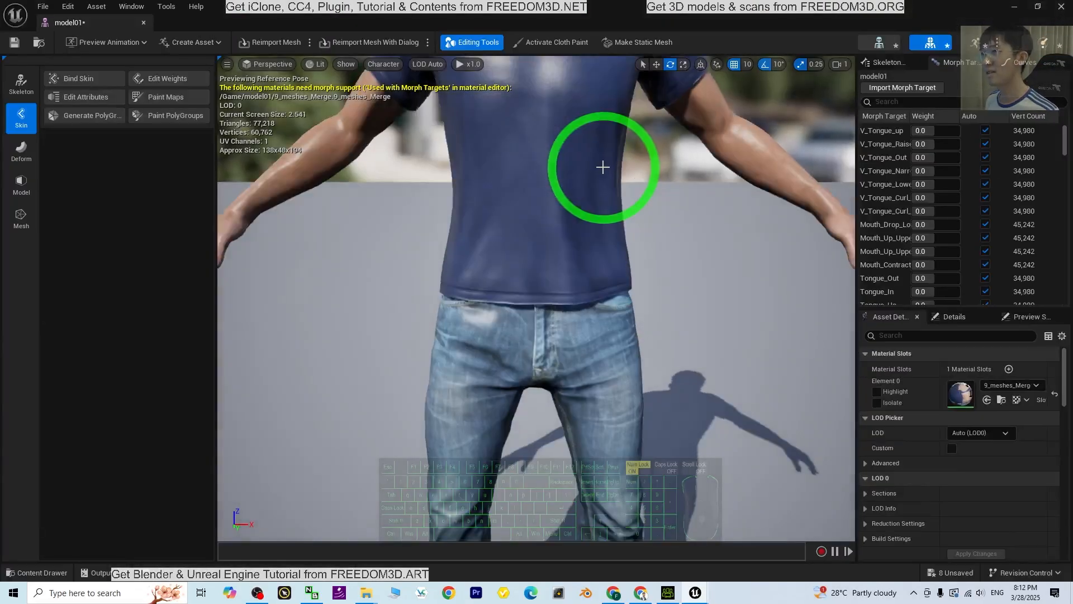
{"action": "scroll", "coordinate": [609, 169], "scroll_direction": "down", "scroll_amount": 3}
{"action": "scroll", "coordinate": [609, 169], "scroll_direction": "down", "scroll_amount": 2}
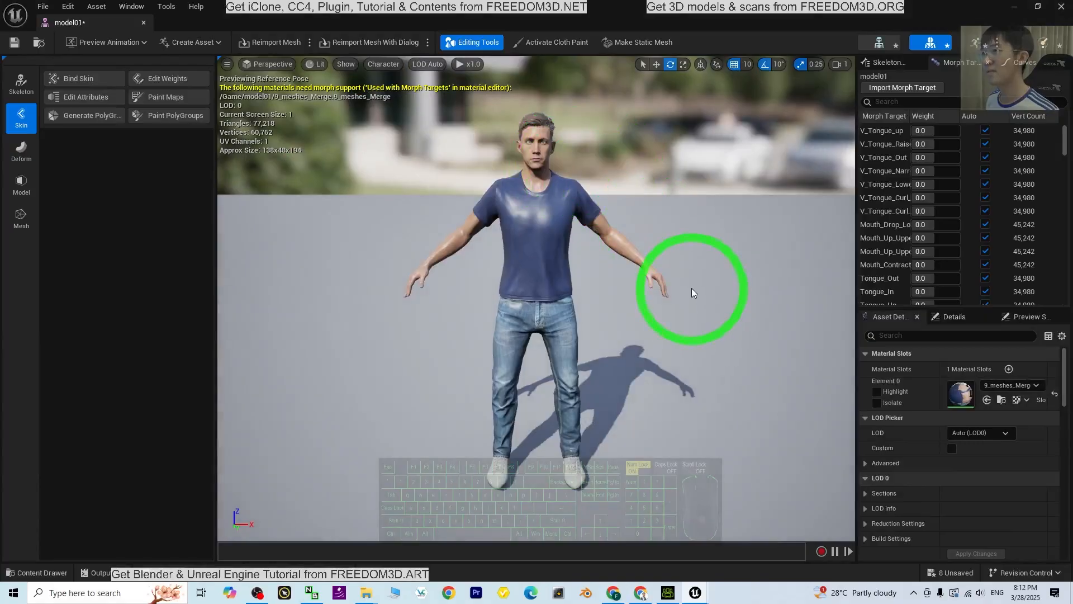
{"action": "mouse_move", "coordinate": [724, 291]}
{"action": "middle_mouse_down"}
{"action": "mouse_move", "coordinate": [709, 285]}
{"action": "mouse_move", "coordinate": [726, 284]}
{"action": "middle_mouse_up"}
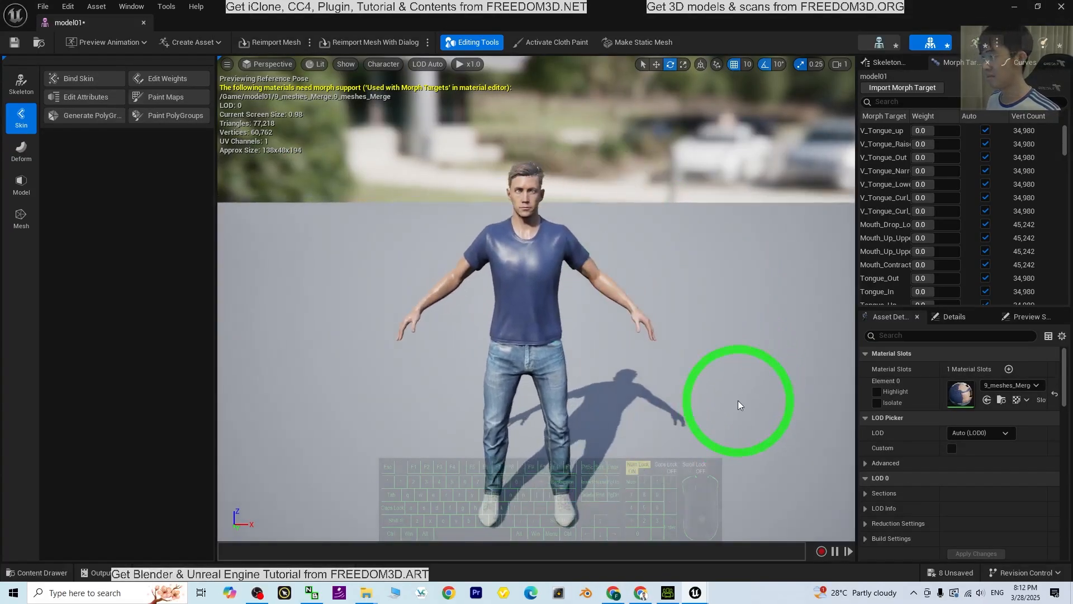
{"action": "left_click_drag", "start_coordinate": [737, 403], "coordinate": [611, 400]}
{"action": "scroll", "coordinate": [615, 204], "scroll_direction": "up", "scroll_amount": 5}
{"action": "mouse_move", "coordinate": [635, 182]}
{"action": "middle_mouse_down", "text": "alt"}
{"action": "mouse_move", "coordinate": [636, 171]}
{"action": "mouse_move", "coordinate": [629, 189]}
{"action": "middle_mouse_up", "text": "alt"}
{"action": "left_click_drag", "start_coordinate": [467, 376], "coordinate": [586, 406], "text": "alt"}
{"action": "scroll", "coordinate": [468, 379], "scroll_direction": "down", "scroll_amount": 4}
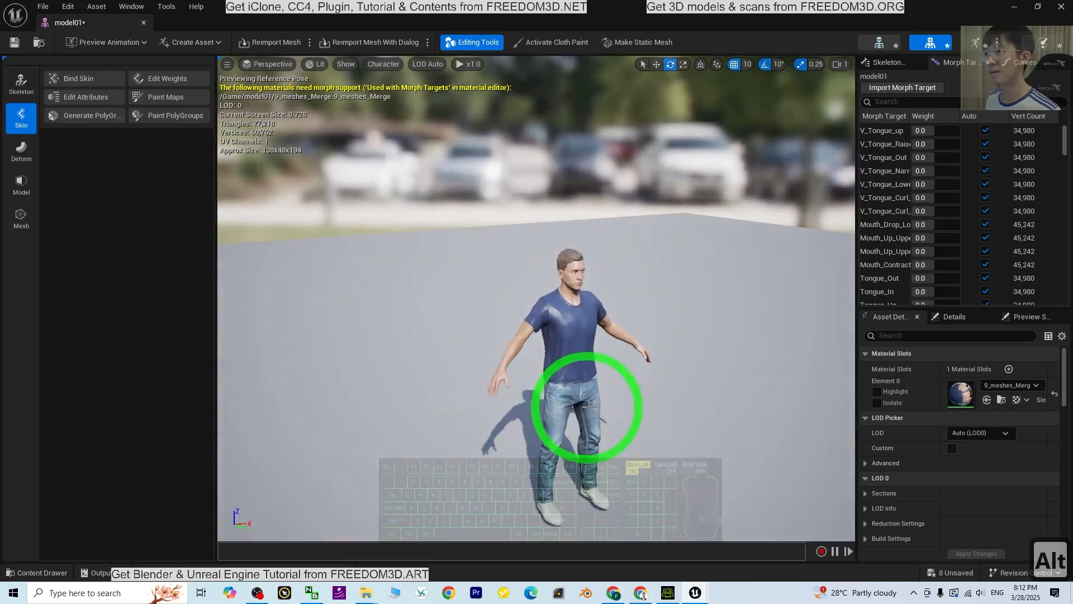
{"action": "left_click", "coordinate": [1061, 6]}
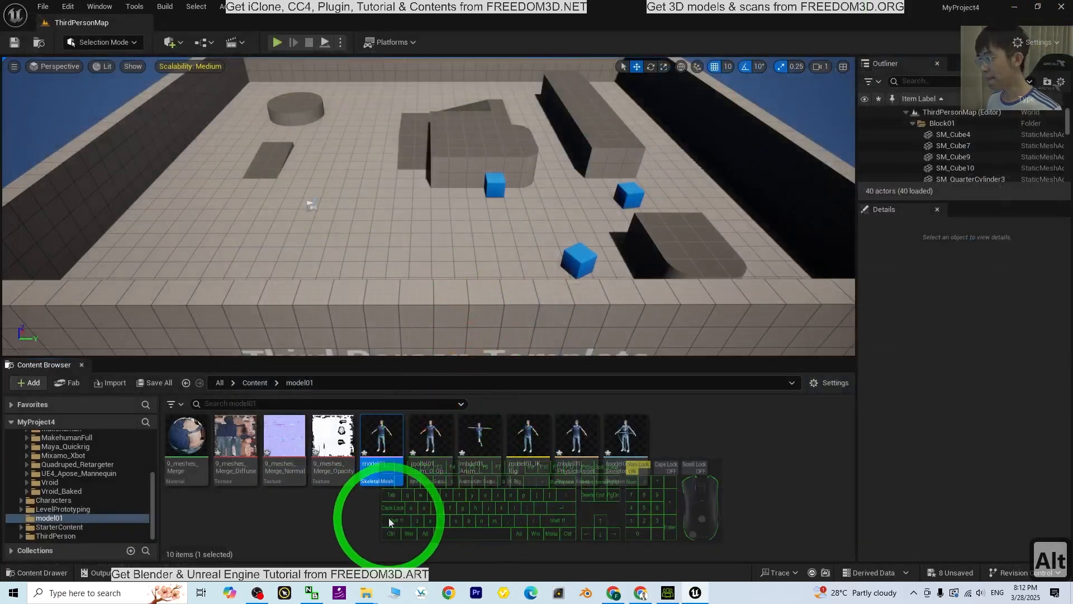
Create a new IK Retargeter asset in the model01 folder
{"action": "left_click", "coordinate": [681, 441]}
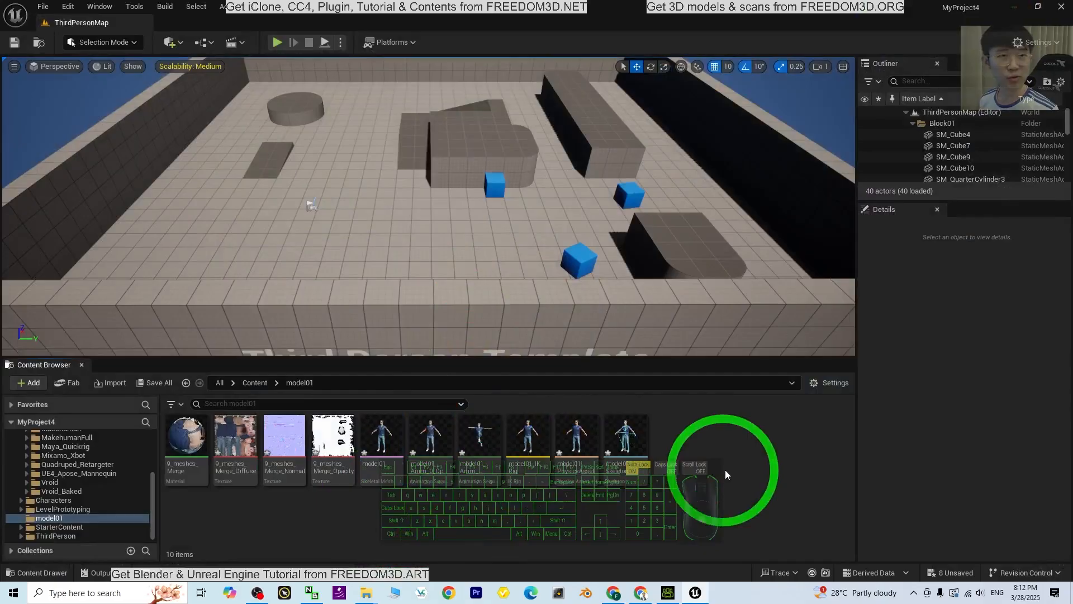
{"action": "left_click", "coordinate": [533, 447]}
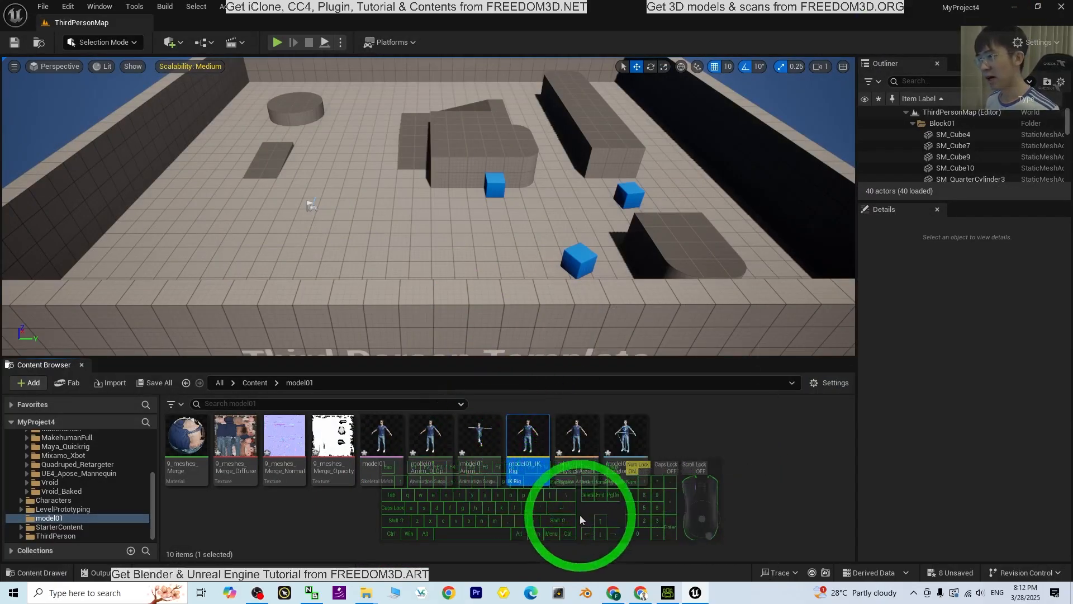
{"action": "left_click", "coordinate": [686, 484]}
{"action": "right_click", "coordinate": [683, 475]}
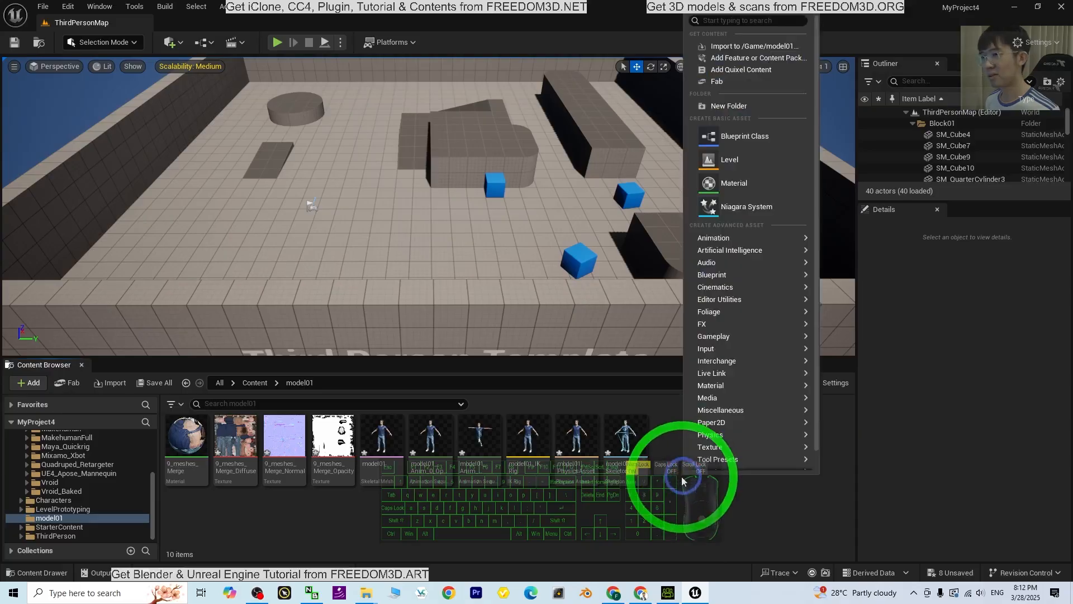
{"action": "left_click", "coordinate": [681, 487]}
{"action": "right_click", "coordinate": [670, 484]}
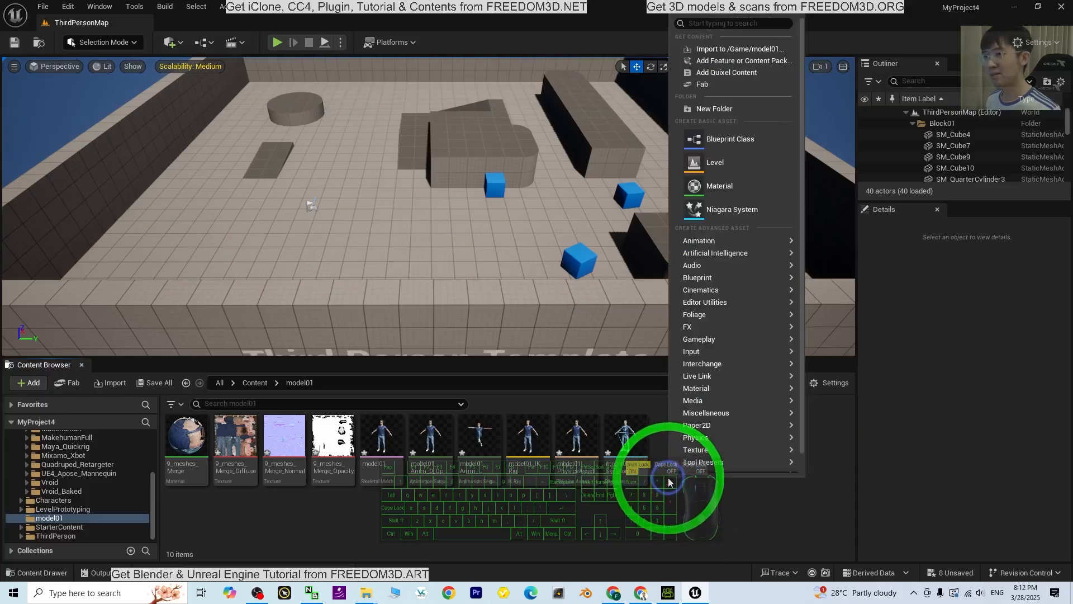
{"action": "left_click", "coordinate": [707, 300]}
{"action": "mouse_move", "coordinate": [717, 225]}
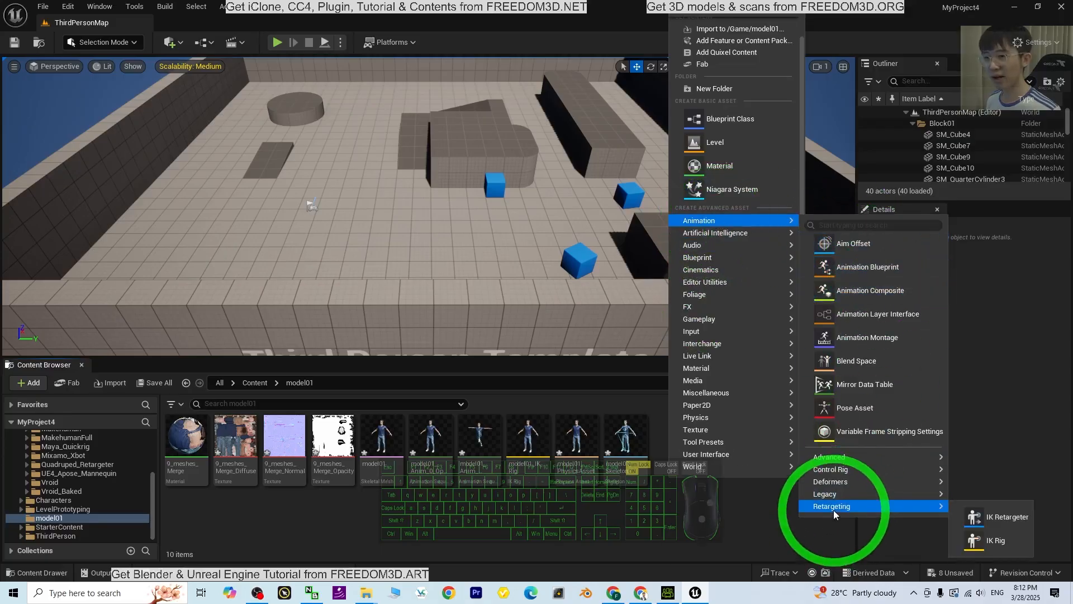
{"action": "mouse_move", "coordinate": [834, 506]}
{"action": "left_click", "coordinate": [1000, 519]}
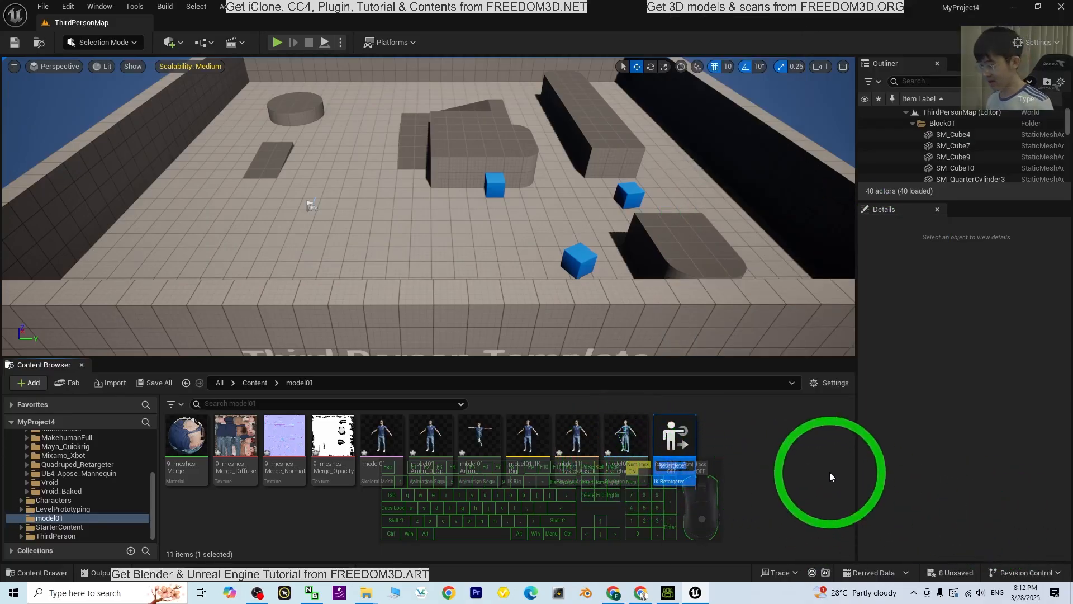
Name the new IK Retargeter CC4_UE_to_Model01
{"action": "type", "text": "CC5"}
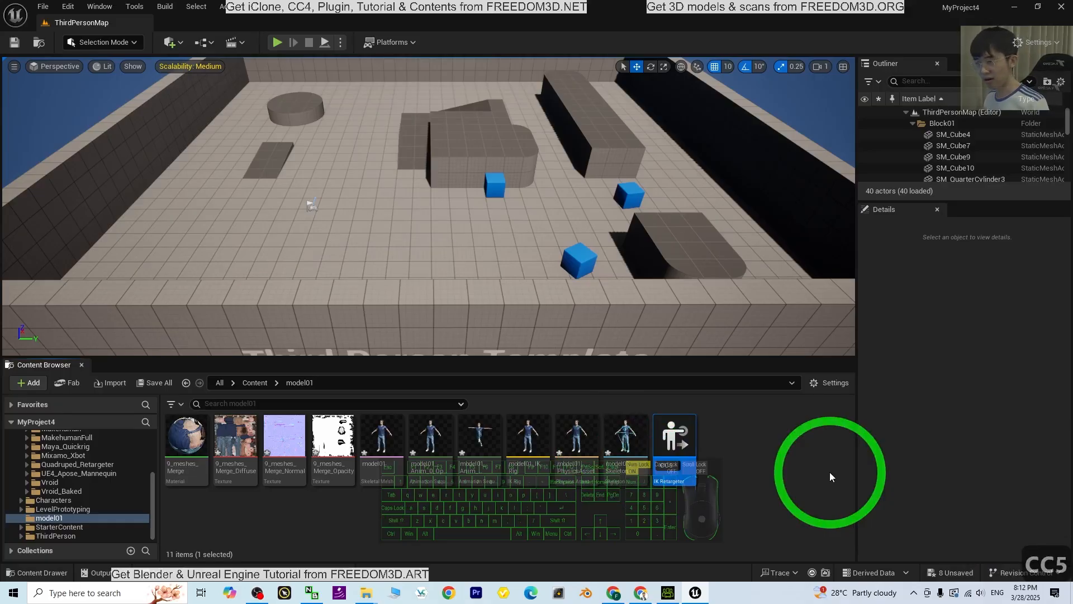
{"action": "key", "text": "BackSpace"}
{"action": "type", "text": "4_UE_"}
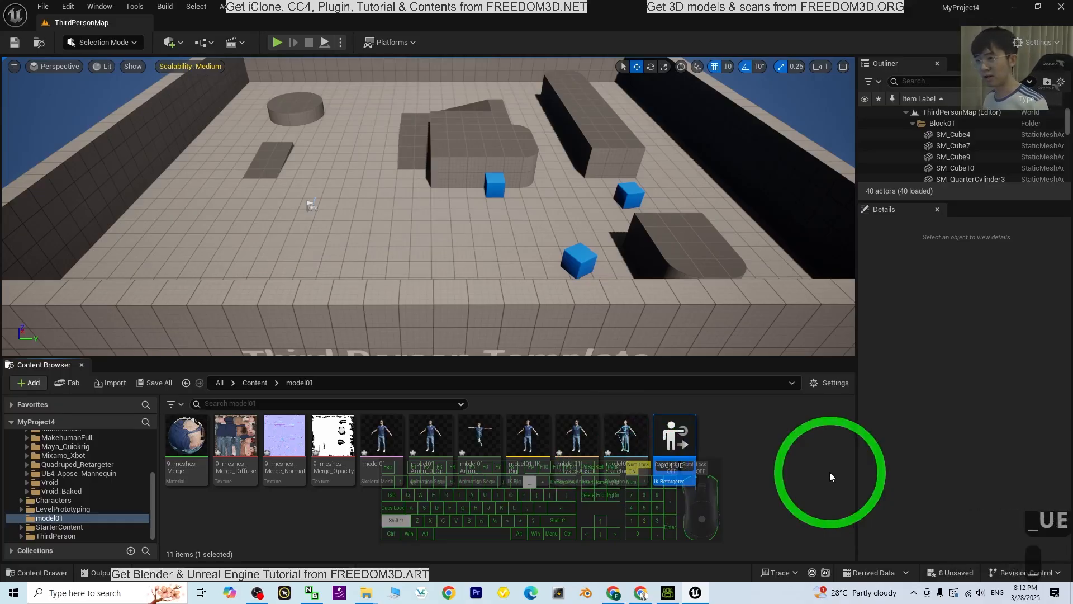
{"action": "type", "text": "toM"}
{"action": "key", "text": "BackSpace"}
{"action": "type", "text": "_Mo"}
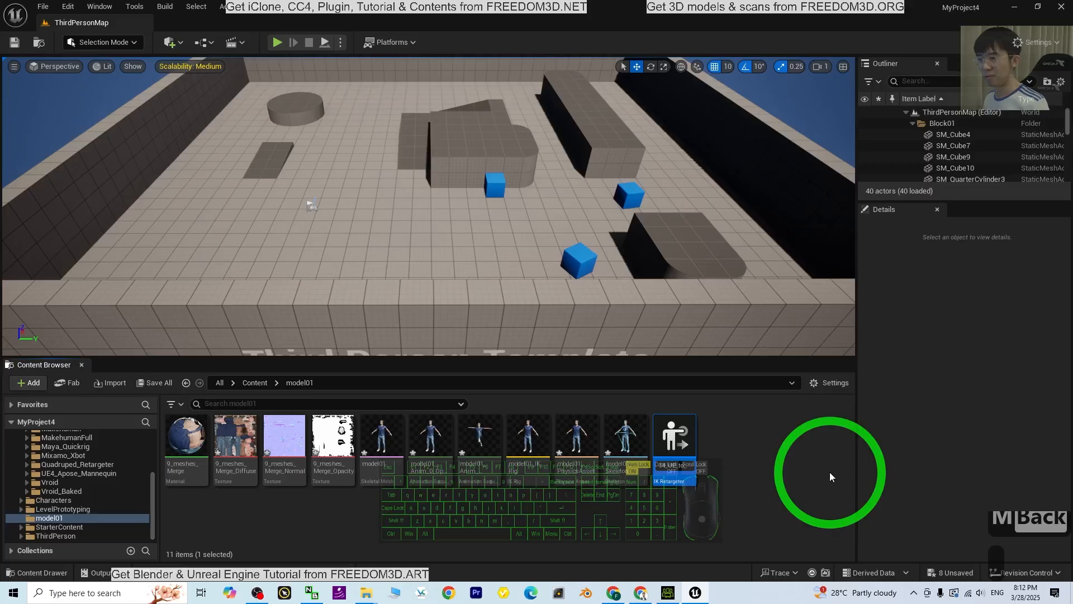
{"action": "type", "text": "del01"}
{"action": "key", "text": "Return"}
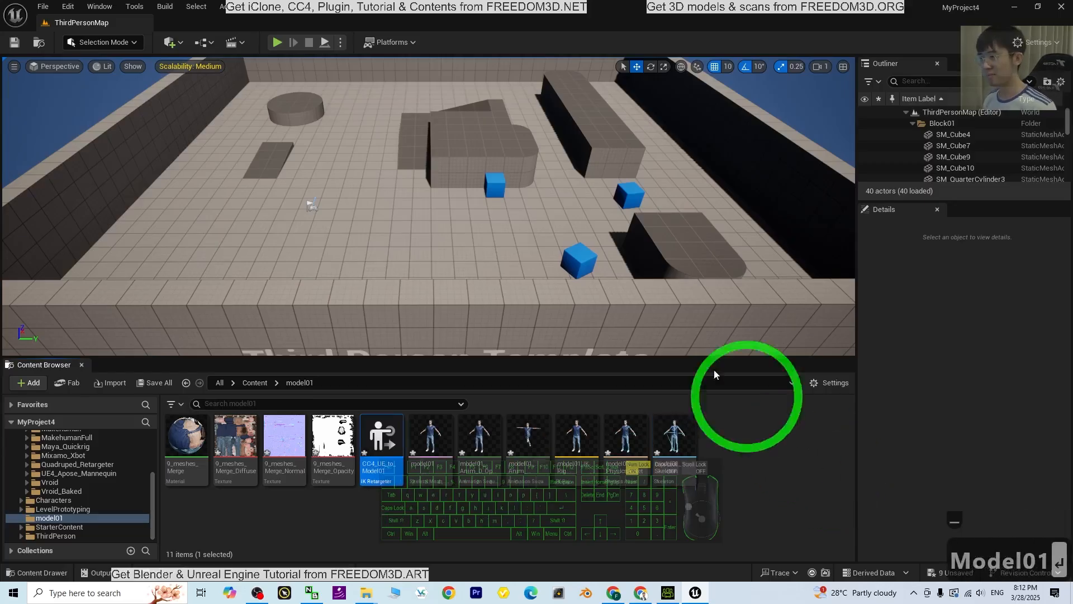
Open CC4_UE_to_Model01 and set its source IK Rig to CC4UE_IKRig, declining the vertical root offset
{"action": "scroll", "coordinate": [740, 484], "scroll_direction": "up", "scroll_amount": 2, "text": "ctrl"}
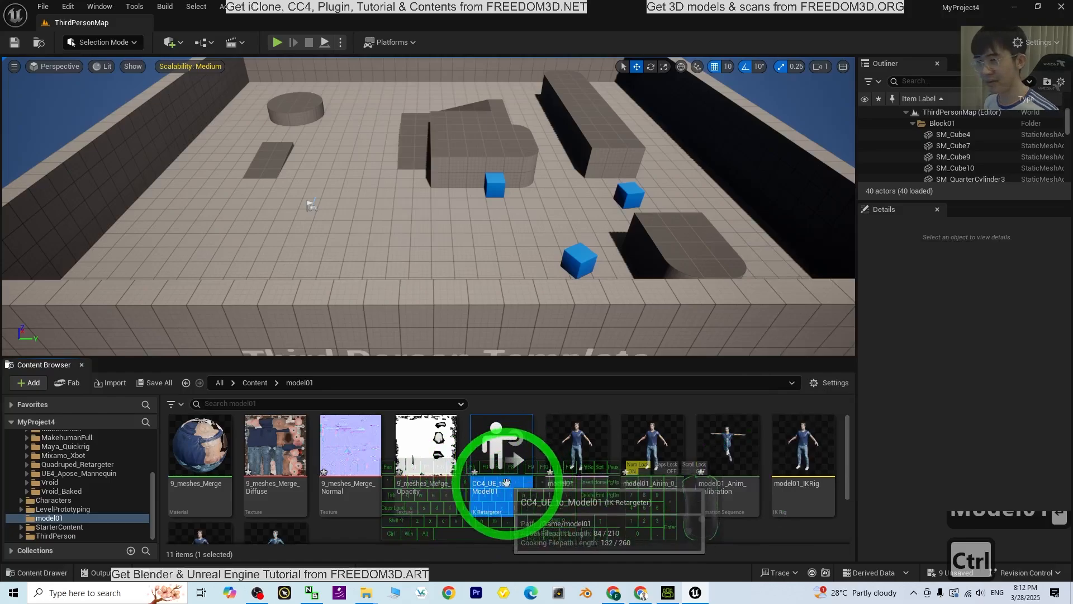
{"action": "scroll", "coordinate": [528, 478], "scroll_direction": "down", "scroll_amount": 1}
{"action": "scroll", "coordinate": [528, 477], "scroll_direction": "down", "scroll_amount": 3, "text": "ctrl"}
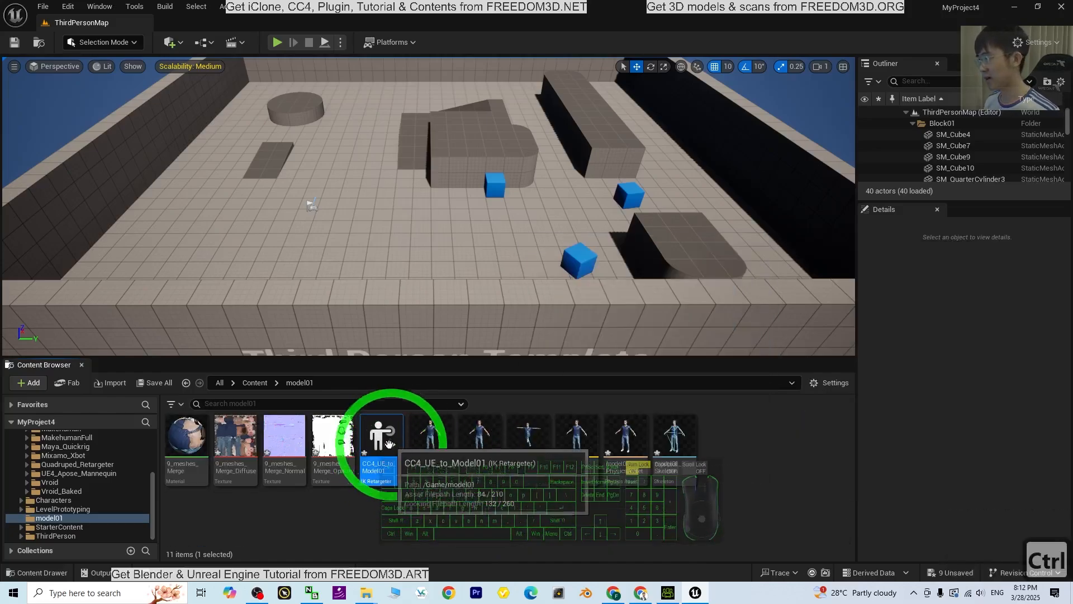
{"action": "double_click", "coordinate": [387, 440]}
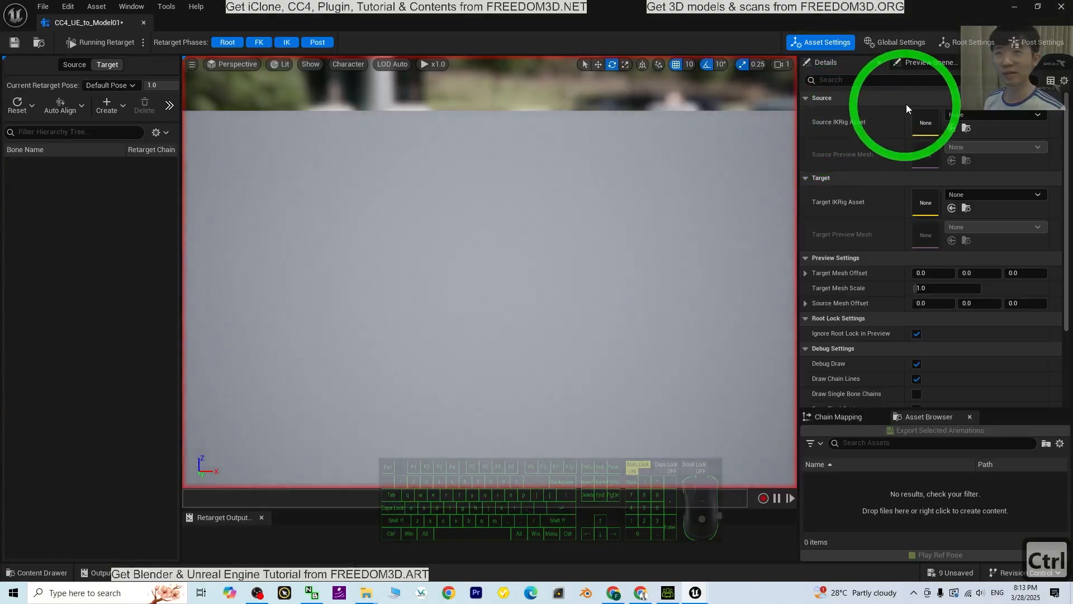
{"action": "left_click", "coordinate": [958, 116]}
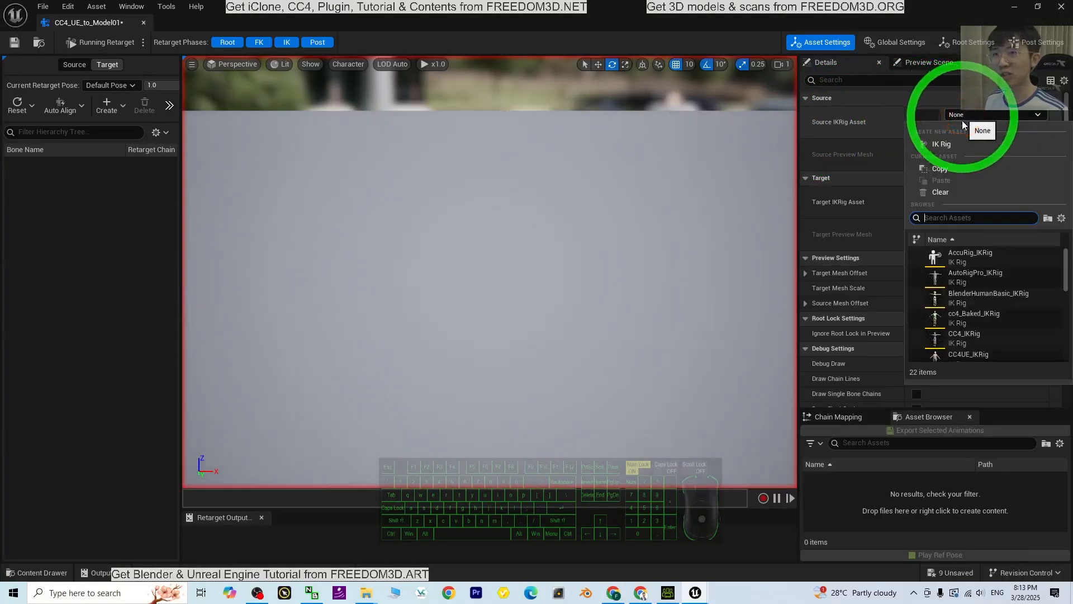
{"action": "scroll", "coordinate": [967, 285], "scroll_direction": "down", "scroll_amount": 3}
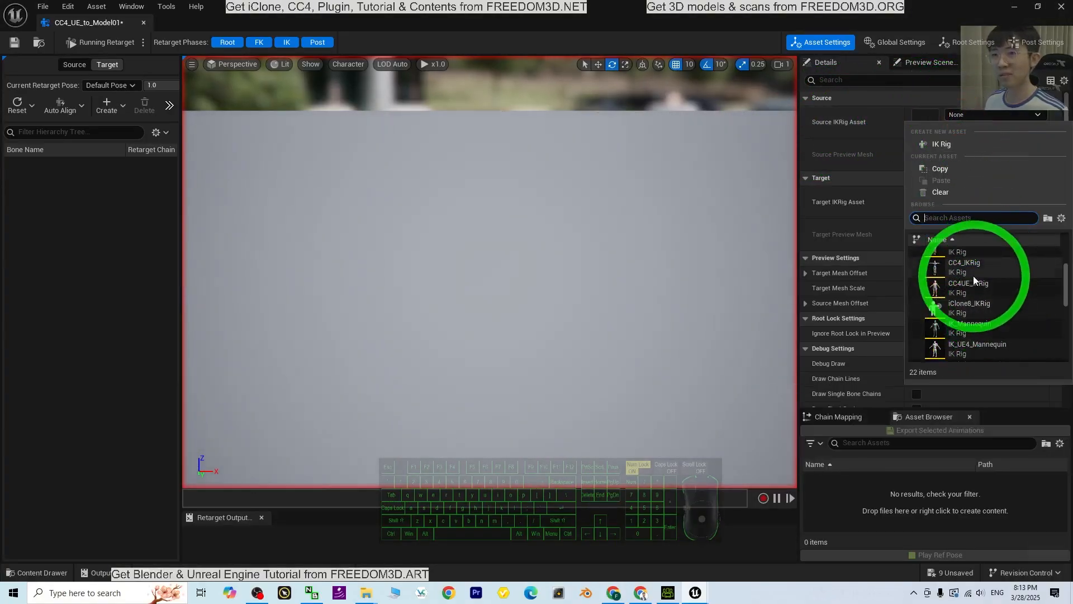
{"action": "left_click", "coordinate": [958, 286]}
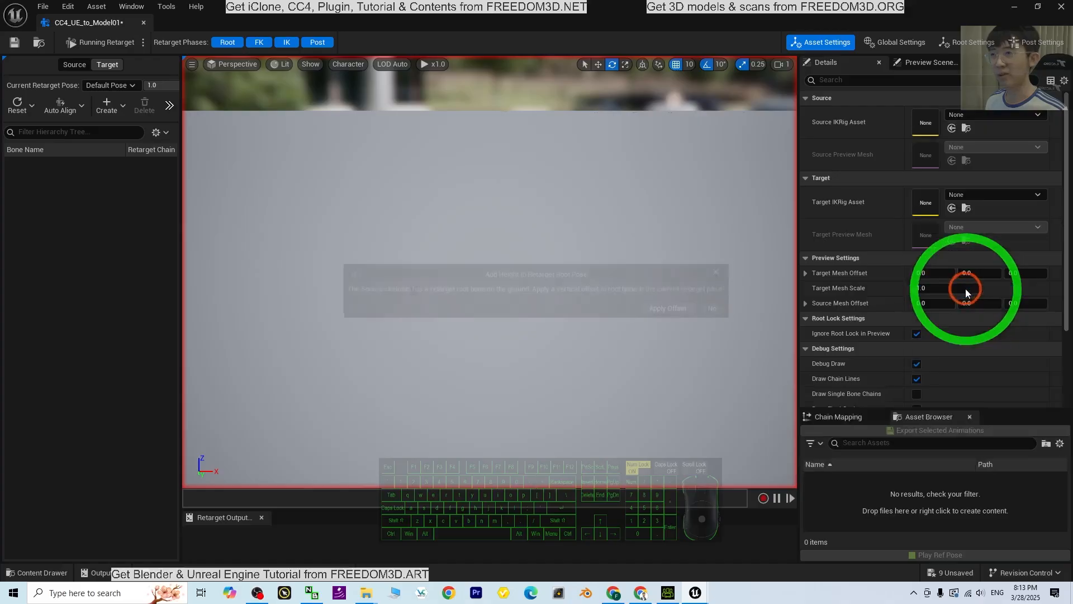
{"action": "left_click", "coordinate": [719, 310]}
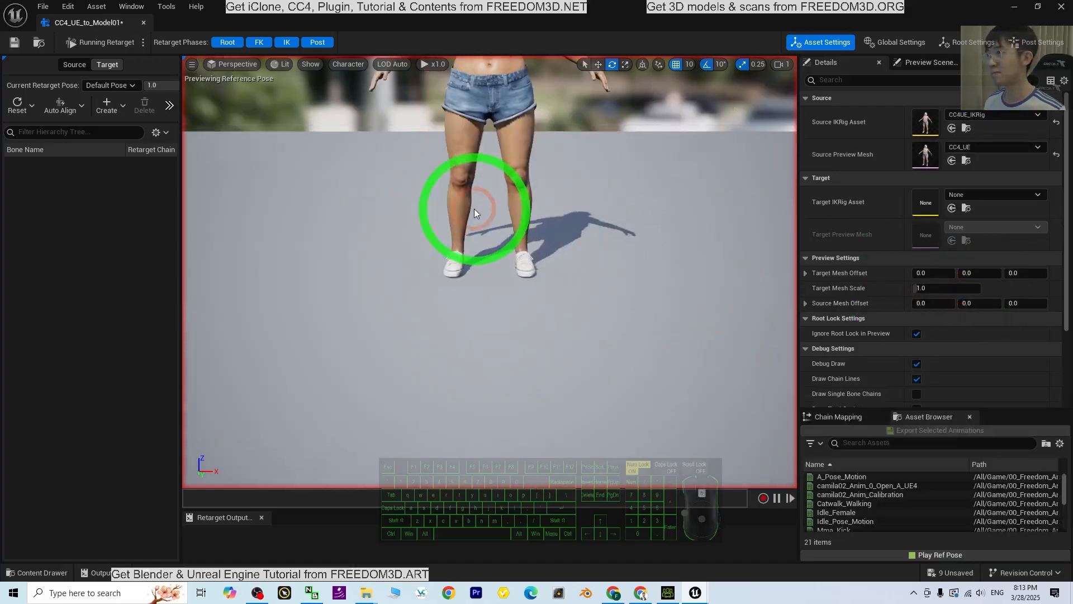
Set the target IK Rig to model01_IKRig, declining the vertical root offset
{"action": "scroll", "coordinate": [536, 200], "scroll_direction": "down", "scroll_amount": 5}
{"action": "scroll", "coordinate": [581, 214], "scroll_direction": "up", "scroll_amount": 3}
{"action": "middle_click_drag", "start_coordinate": [605, 269], "coordinate": [659, 232], "text": "shift"}
{"action": "scroll", "coordinate": [342, 229], "scroll_direction": "up", "scroll_amount": 2}
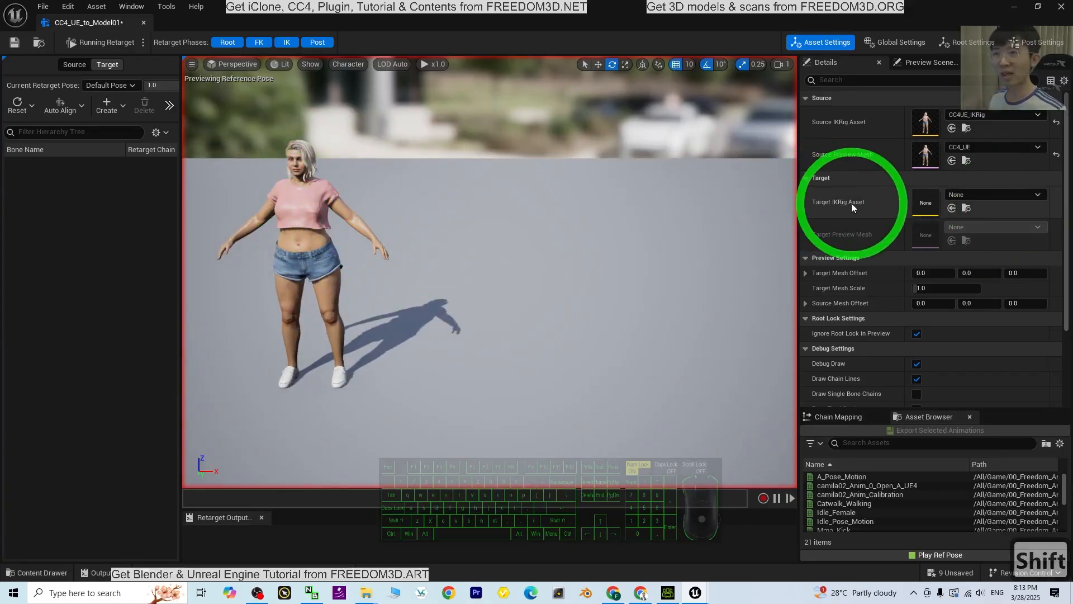
{"action": "left_click", "coordinate": [971, 195]}
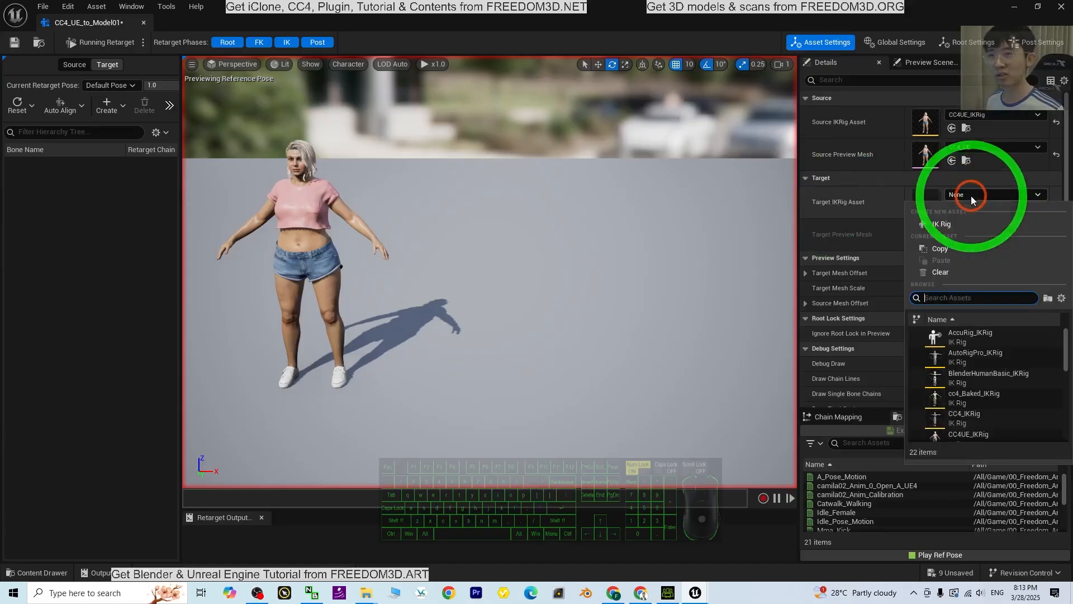
{"action": "scroll", "coordinate": [987, 351], "scroll_direction": "down", "scroll_amount": 3}
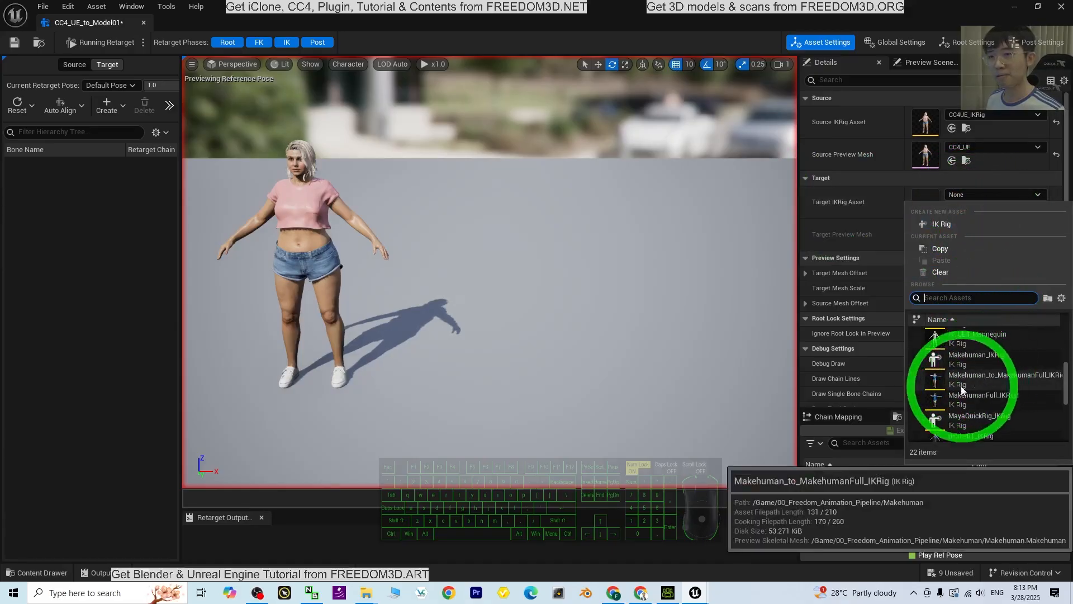
{"action": "scroll", "coordinate": [961, 386], "scroll_direction": "down", "scroll_amount": 4}
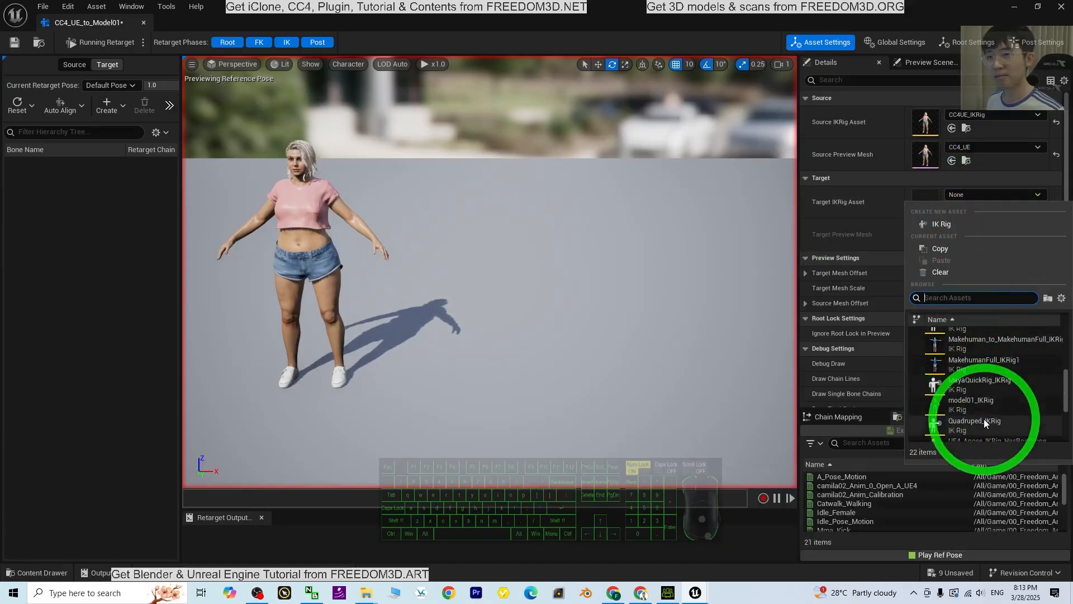
{"action": "left_click", "coordinate": [971, 401]}
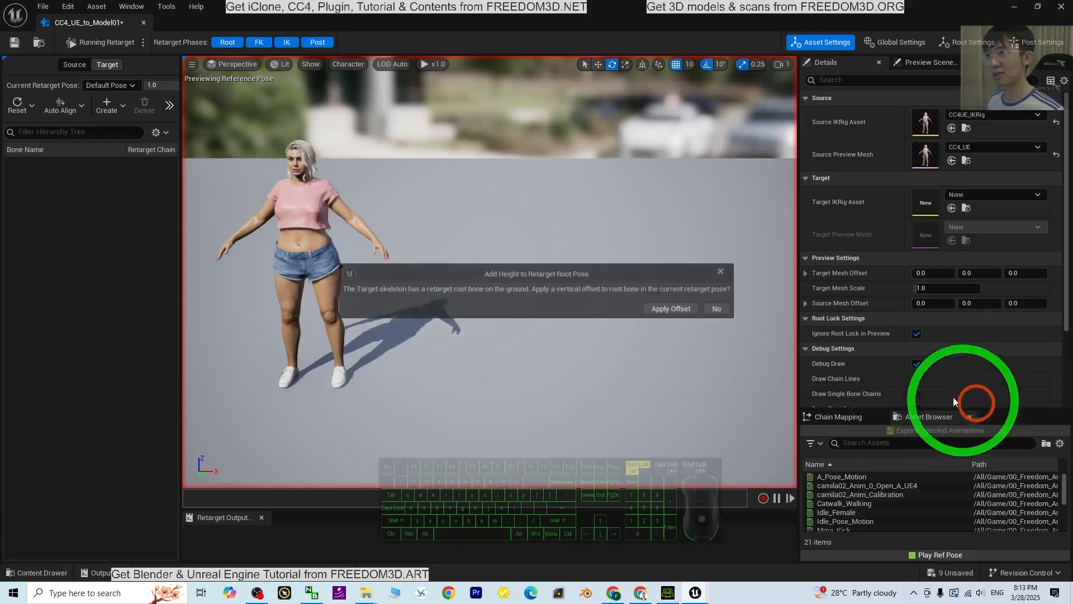
{"action": "left_click", "coordinate": [727, 309]}
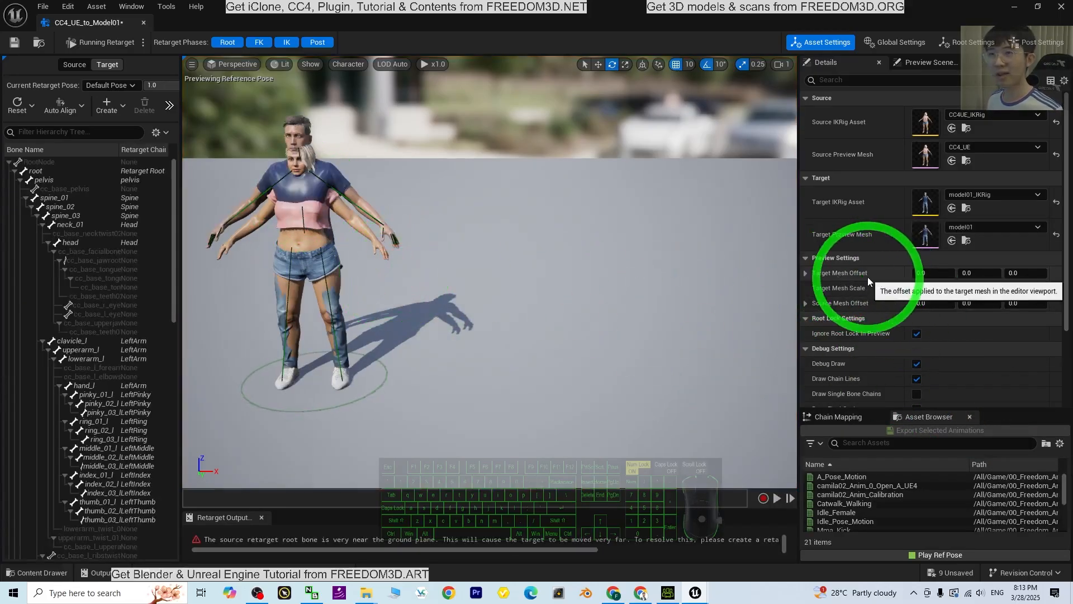
Set the Target Mesh Offset X to 150 and bring up the chain mapping
{"action": "left_click", "coordinate": [923, 272]}
{"action": "type", "text": "150"}
{"action": "key", "text": "Return"}
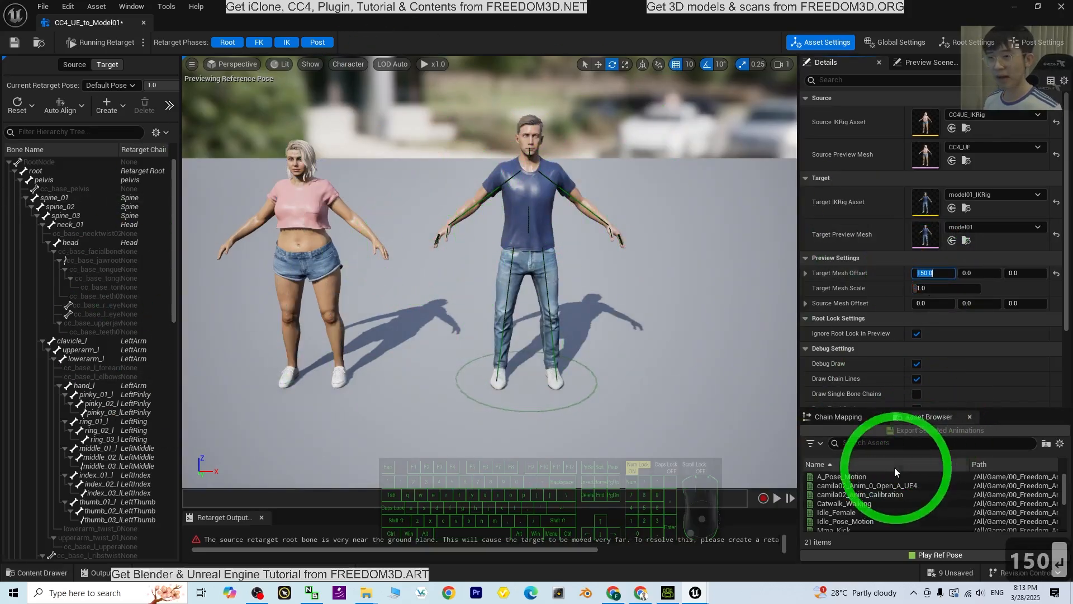
{"action": "left_click", "coordinate": [841, 416]}
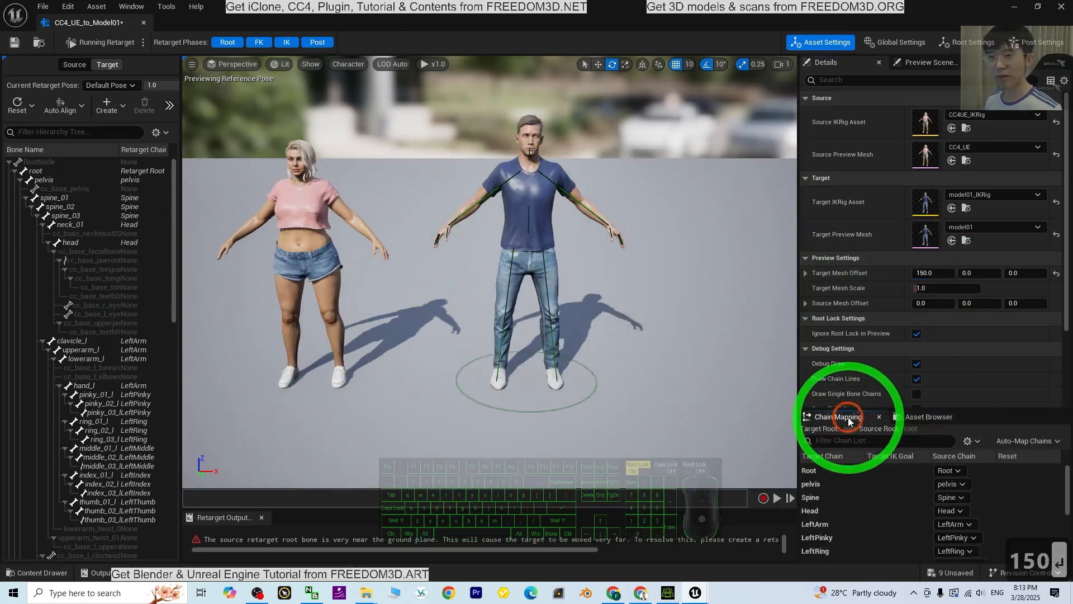
Set the FK Translation Mode to Absolute for both the Root and pelvis target chains
{"action": "left_click", "coordinate": [843, 471]}
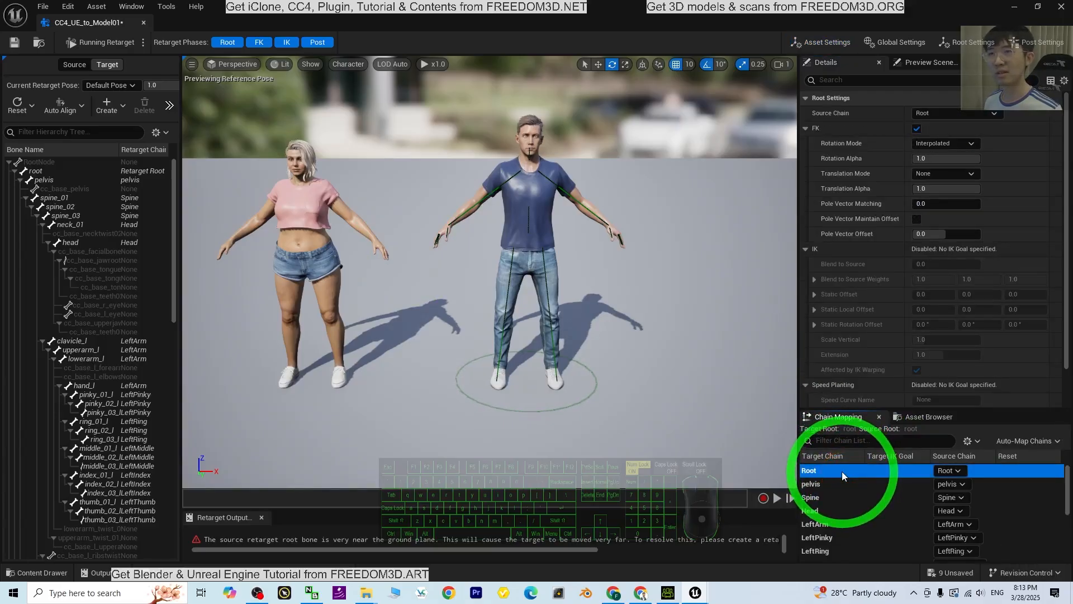
{"action": "left_click", "coordinate": [944, 174]}
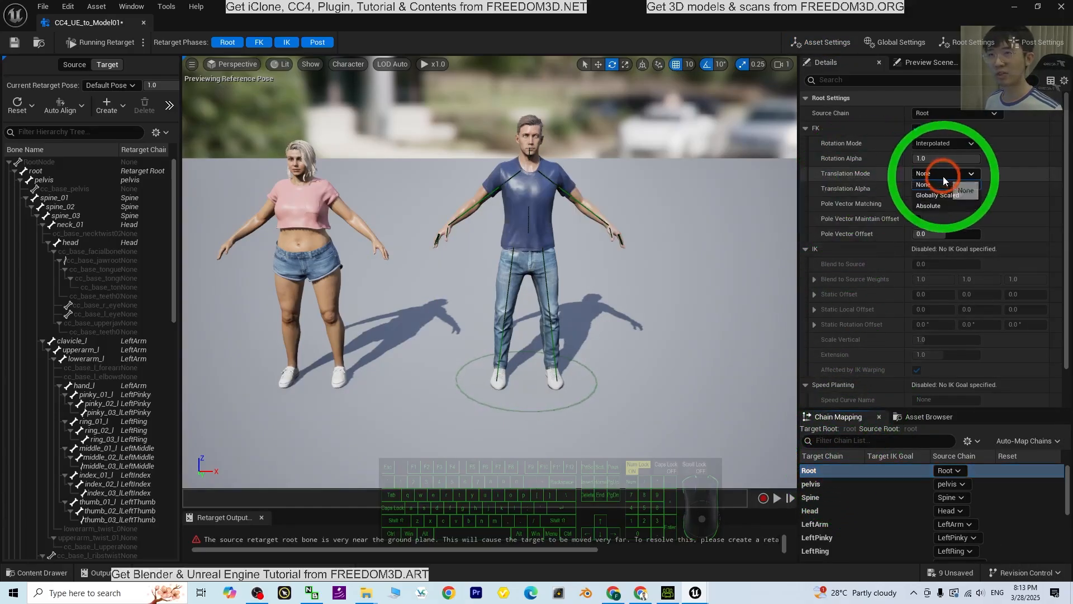
{"action": "left_click", "coordinate": [819, 486]}
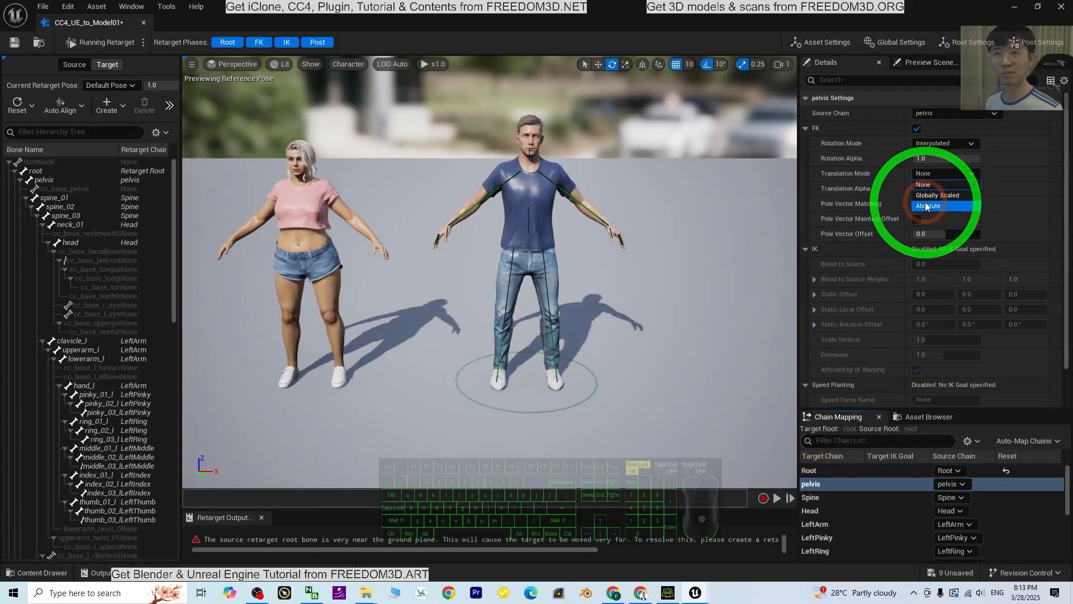
{"action": "left_click", "coordinate": [926, 206]}
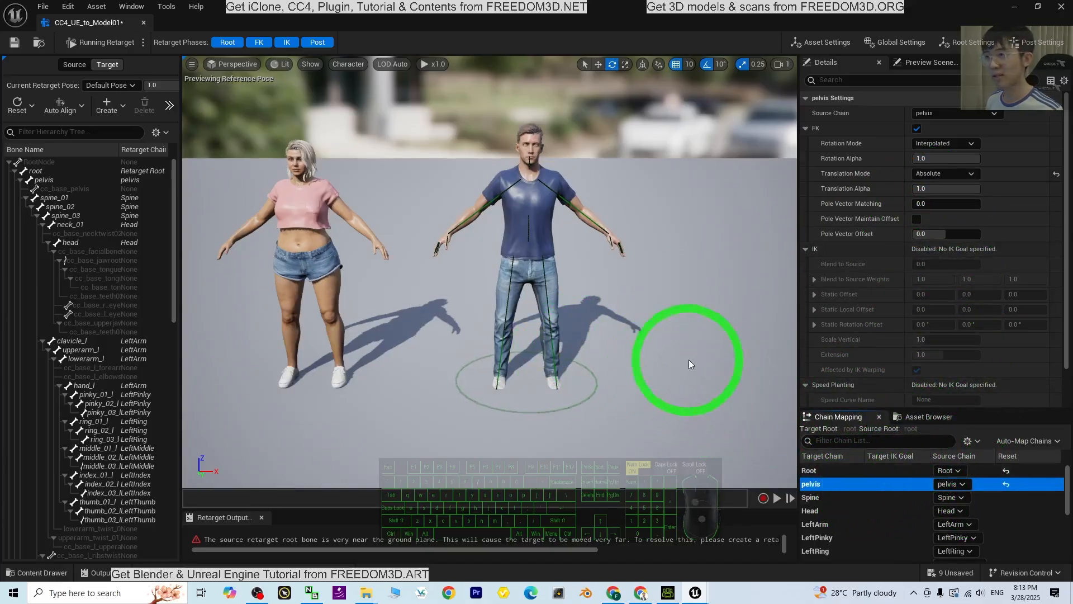
Preview the Mma_Kick animation on both characters and pause the playback
{"action": "left_click", "coordinate": [921, 416]}
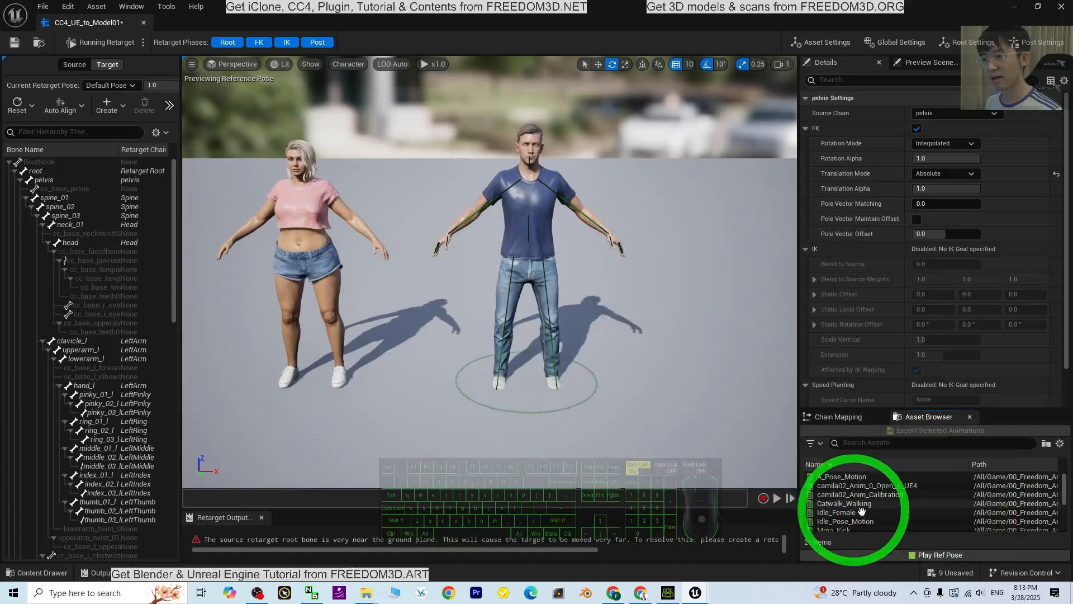
{"action": "scroll", "coordinate": [861, 510], "scroll_direction": "down", "scroll_amount": 2}
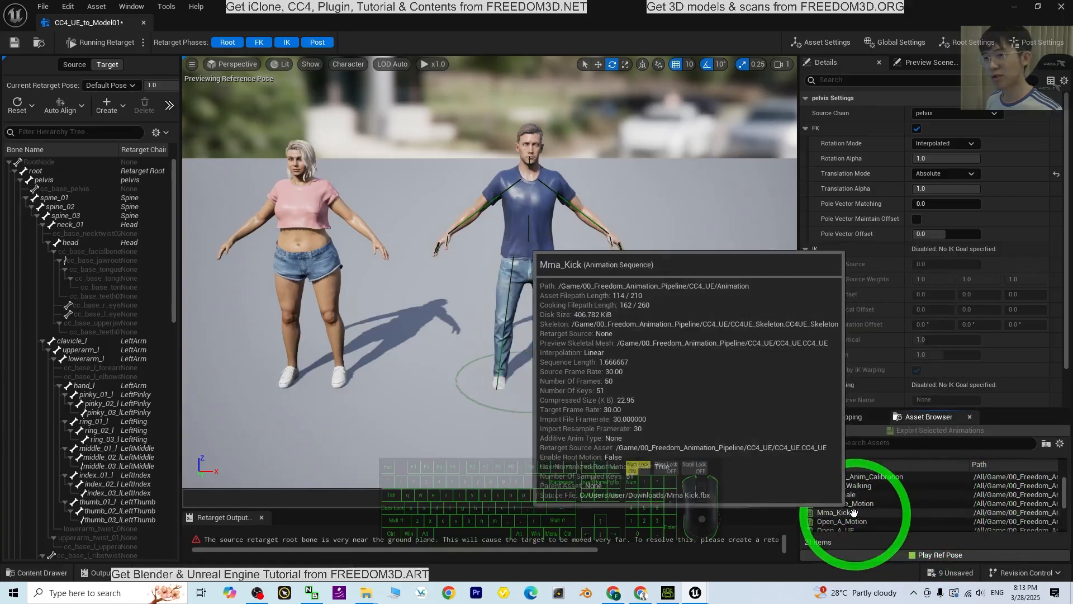
{"action": "left_click", "coordinate": [853, 512]}
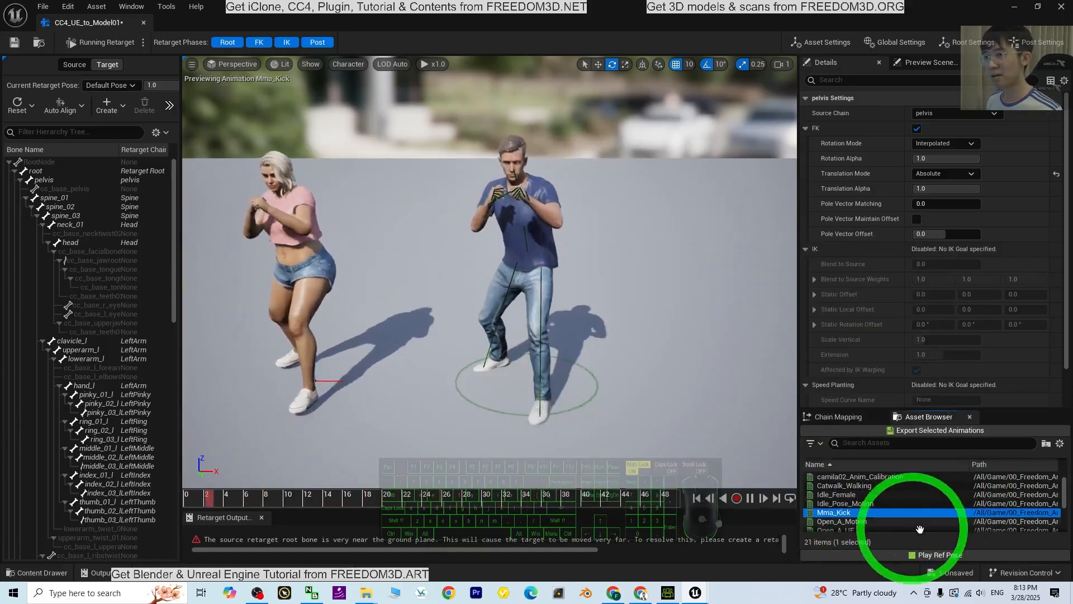
{"action": "left_click", "coordinate": [750, 498]}
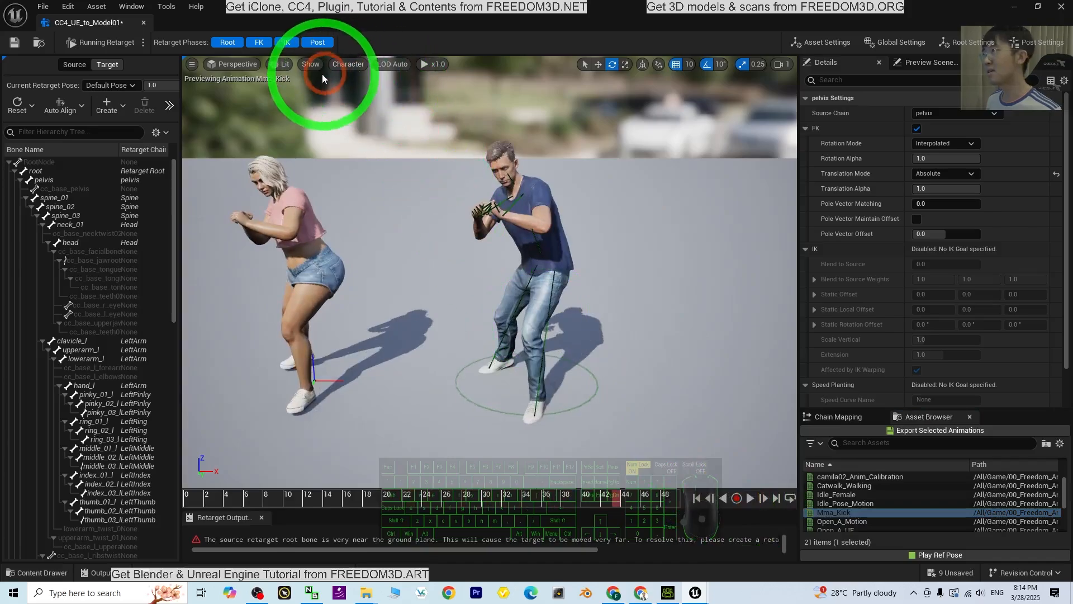
Set the viewport's bone drawing to All Hierarchy so both characters show their full skeletons
{"action": "left_click", "coordinate": [348, 63]}
{"action": "mouse_move", "coordinate": [363, 109]}
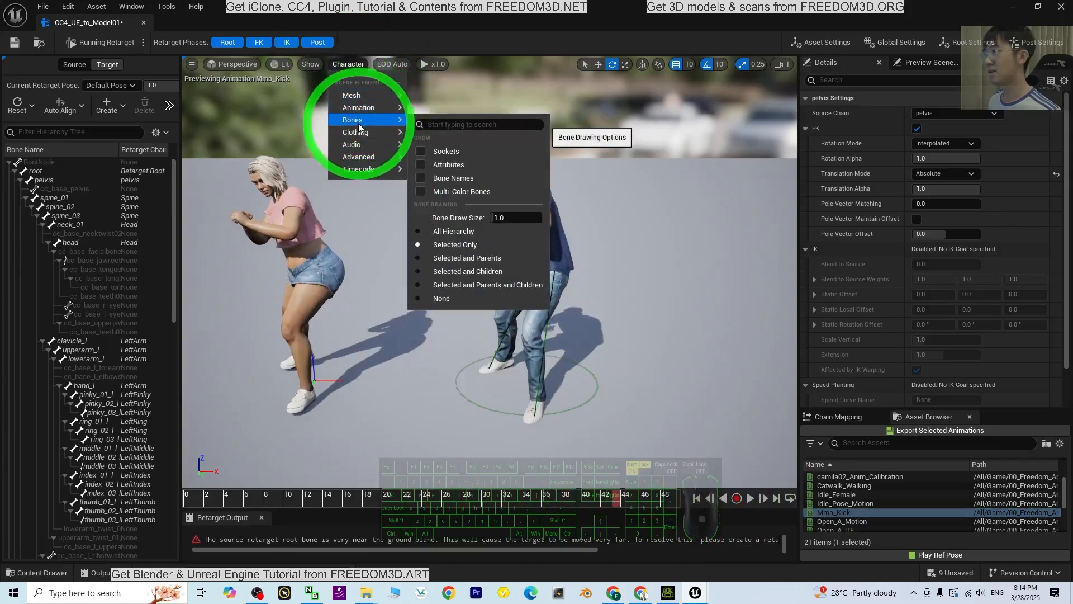
{"action": "left_click", "coordinate": [451, 230]}
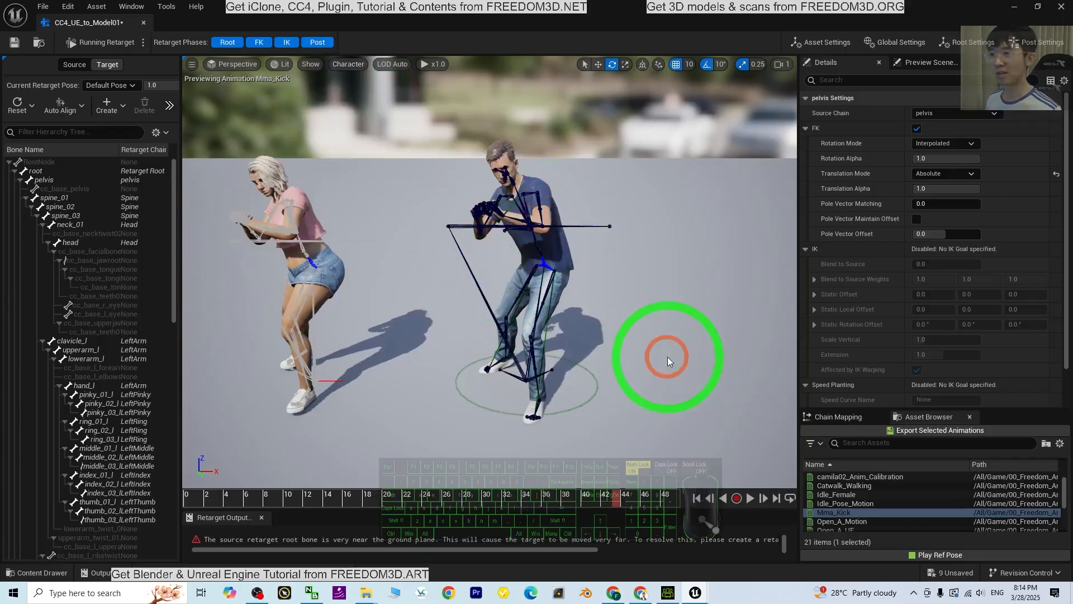
Preview Open_A_Motion and replay Mma_Kick to check the retargeted skeleton's movement against the source
{"action": "double_click", "coordinate": [870, 519]}
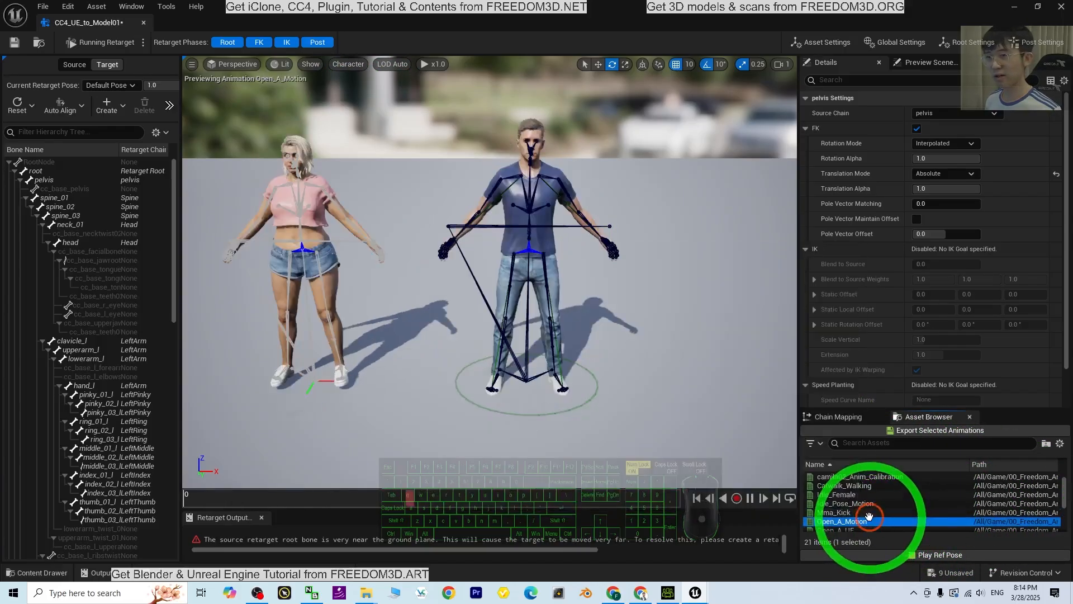
{"action": "double_click", "coordinate": [863, 512]}
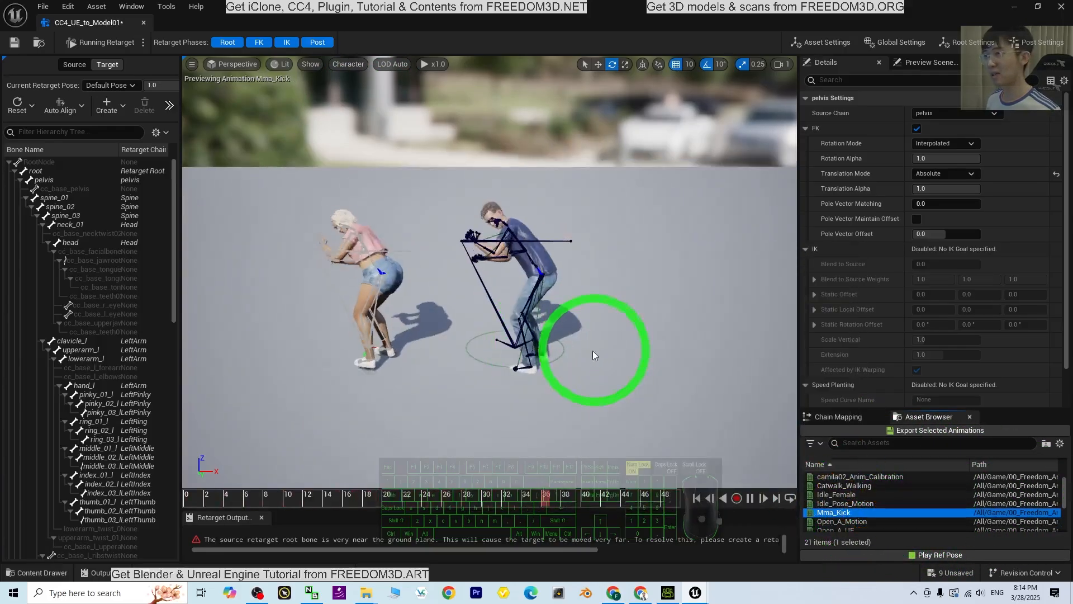
{"action": "scroll", "coordinate": [928, 490], "scroll_direction": "down", "scroll_amount": 1}
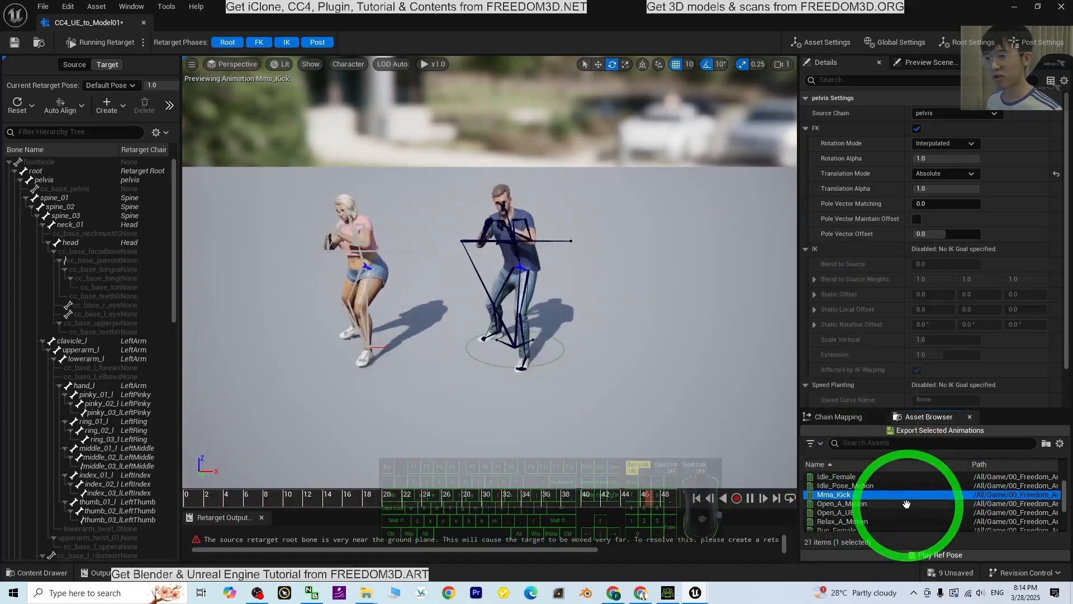
Preview the SampleDance animation, pause it, return to the first frame and inspect the skeletons
{"action": "scroll", "coordinate": [922, 503], "scroll_direction": "down", "scroll_amount": 2}
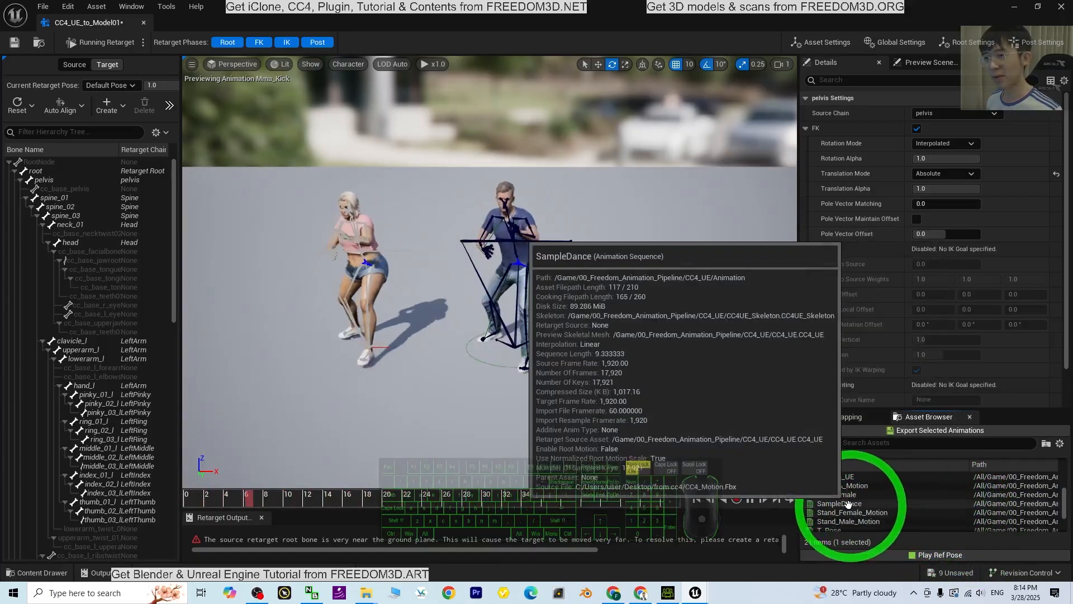
{"action": "double_click", "coordinate": [859, 505]}
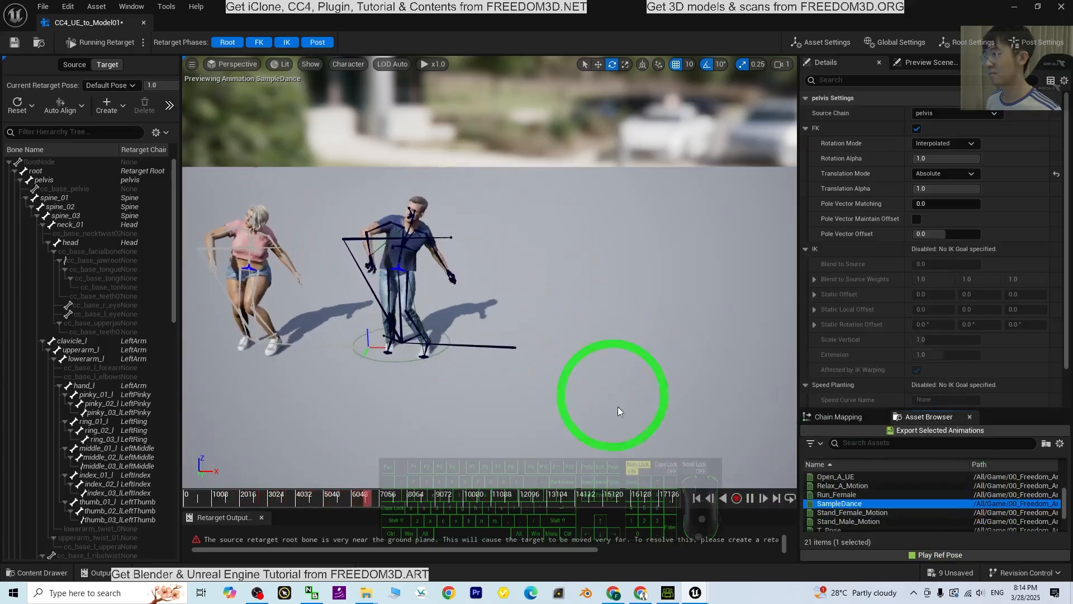
{"action": "left_click", "coordinate": [750, 498]}
{"action": "left_click", "coordinate": [695, 498]}
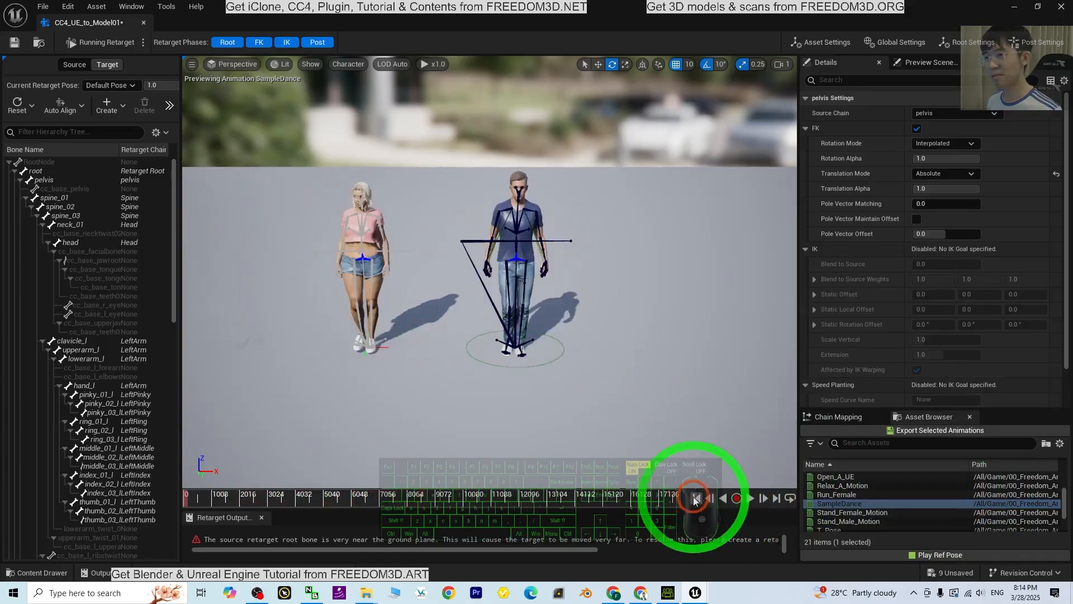
{"action": "scroll", "coordinate": [625, 365], "scroll_direction": "up", "scroll_amount": 4}
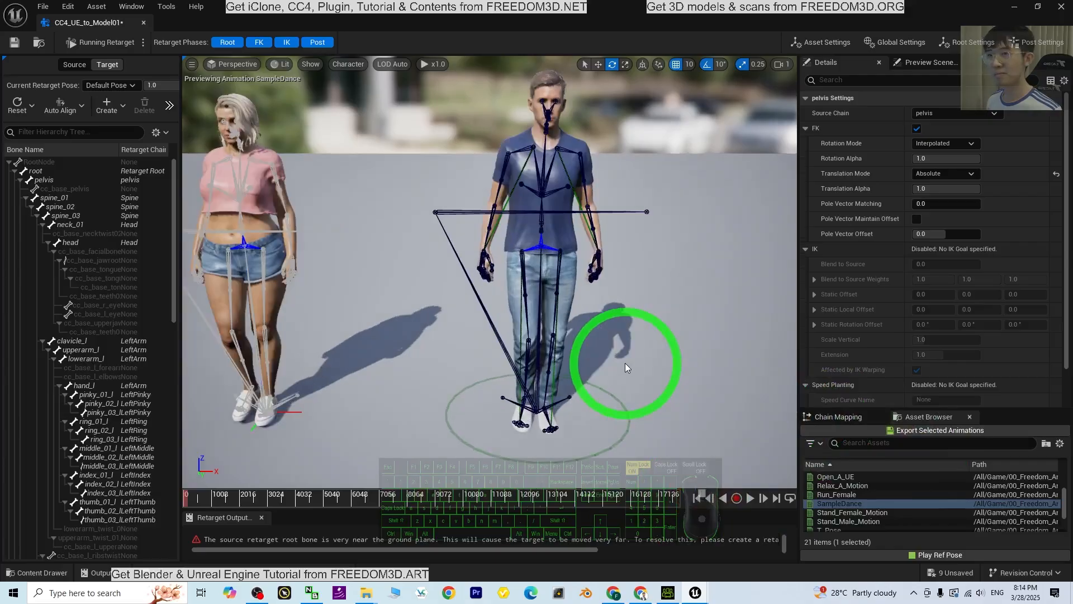
{"action": "scroll", "coordinate": [625, 363], "scroll_direction": "down", "scroll_amount": 1}
{"action": "right_click_drag", "start_coordinate": [907, 462], "coordinate": [908, 471]}
Try the Globally Scaled and None translation modes on the Root chain, then restore Absolute
{"action": "left_click", "coordinate": [839, 416]}
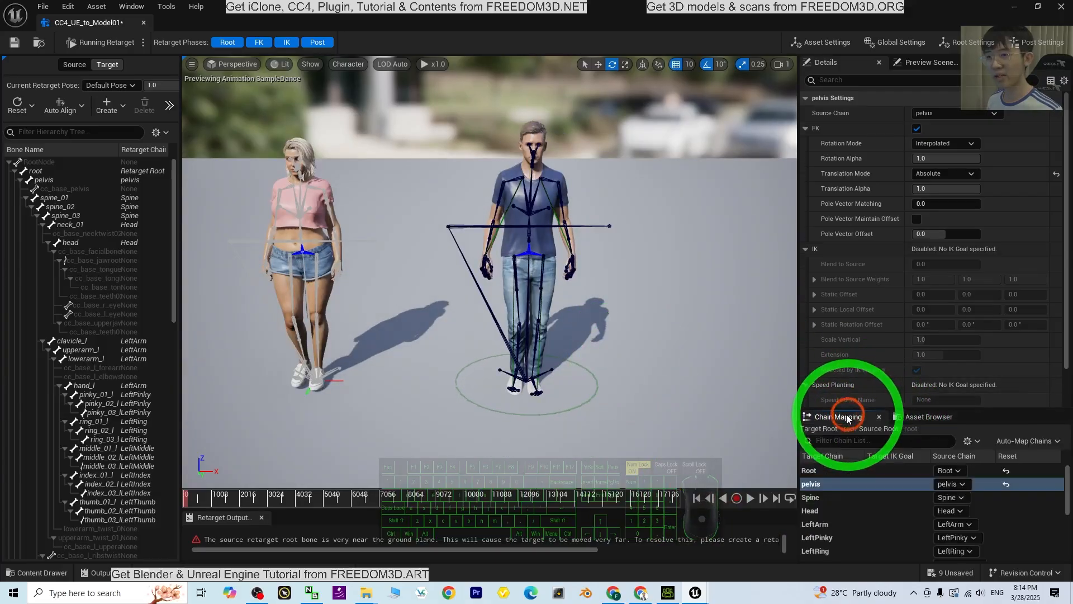
{"action": "left_click", "coordinate": [928, 486]}
{"action": "left_click", "coordinate": [896, 470]}
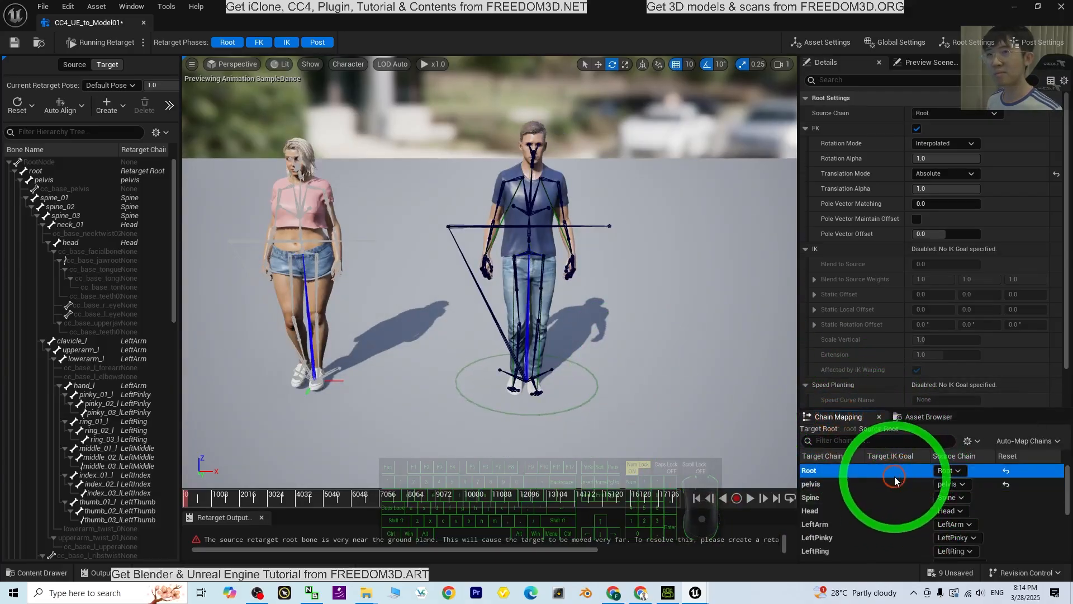
{"action": "left_click", "coordinate": [846, 485]}
{"action": "left_click", "coordinate": [854, 472]}
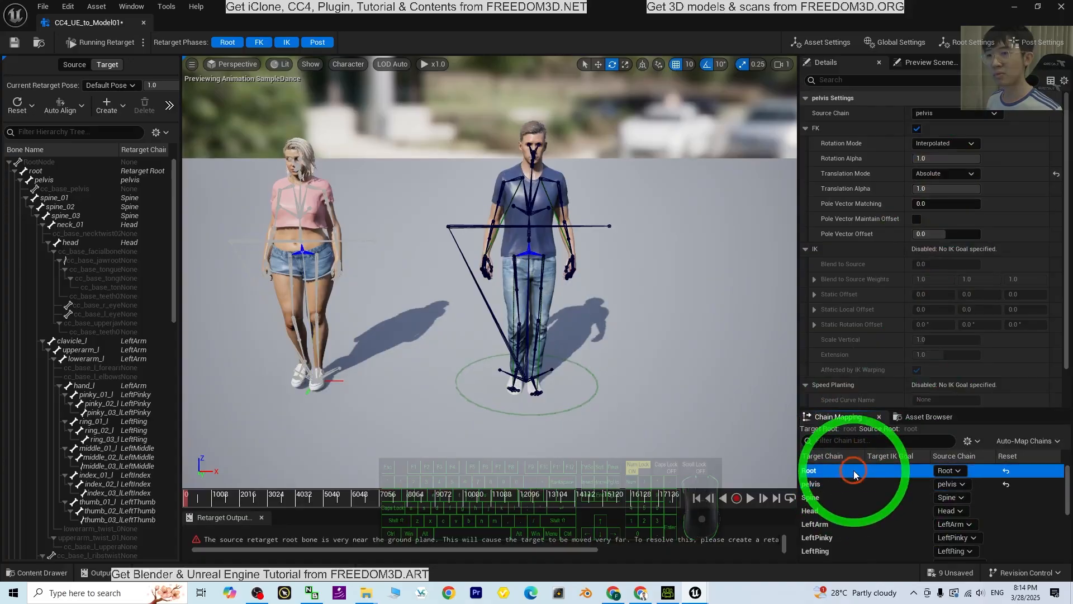
{"action": "left_click", "coordinate": [938, 174]}
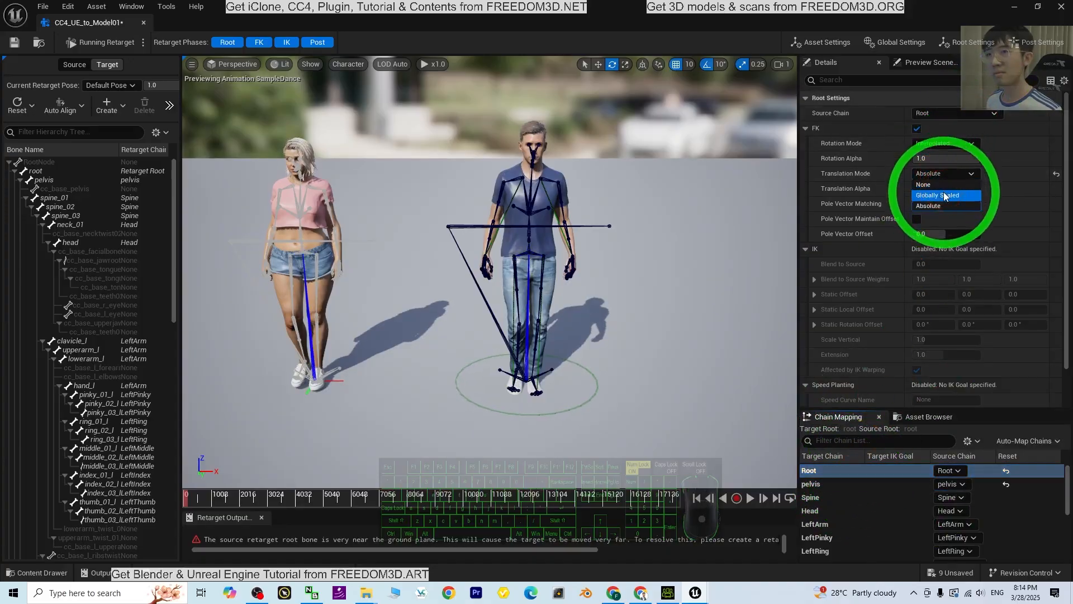
{"action": "left_click", "coordinate": [945, 195]}
{"action": "left_click", "coordinate": [939, 173]}
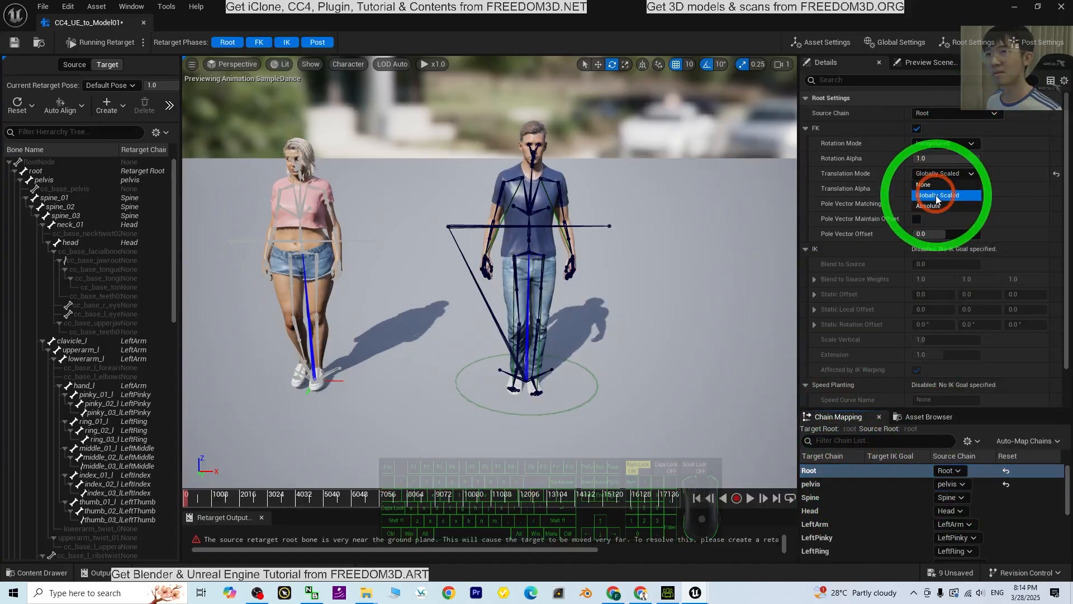
{"action": "left_click", "coordinate": [938, 184]}
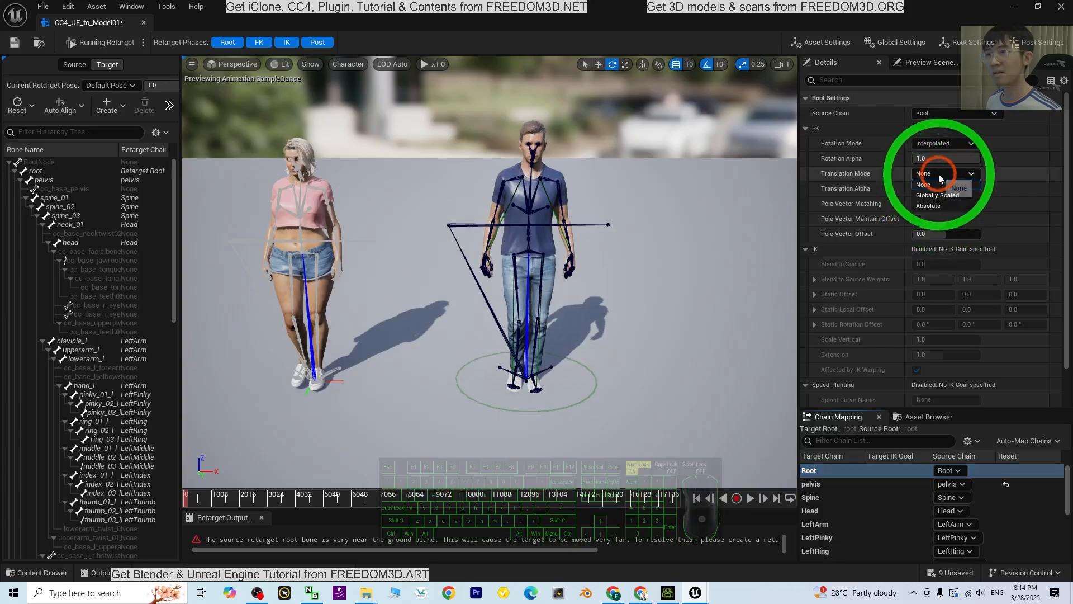
{"action": "left_click", "coordinate": [931, 206]}
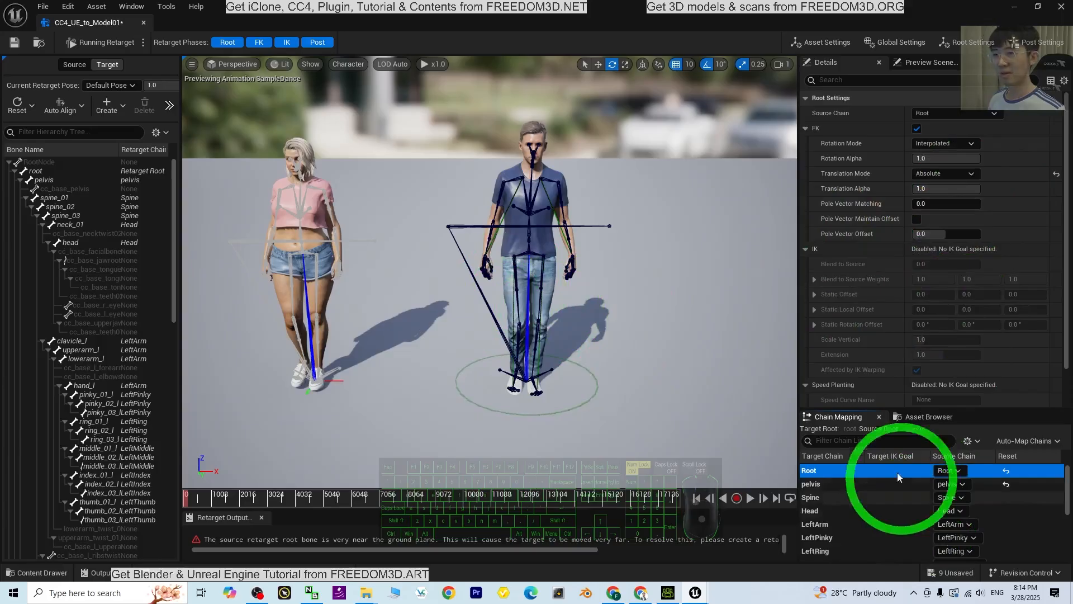
Export the retargeted animations from A_Pose_Motion through Stand_Male_Motion to the model01 folder, keeping the default batch export options
{"action": "left_click", "coordinate": [925, 417]}
{"action": "left_click", "coordinate": [866, 504]}
{"action": "scroll", "coordinate": [858, 497], "scroll_direction": "up", "scroll_amount": 2}
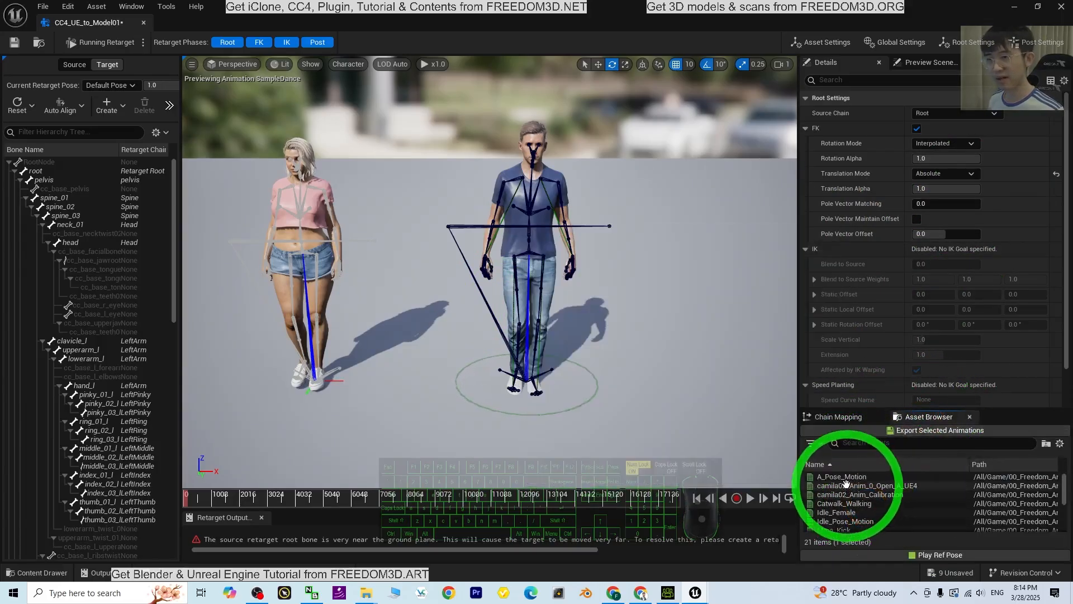
{"action": "scroll", "coordinate": [886, 495], "scroll_direction": "down", "scroll_amount": 5}
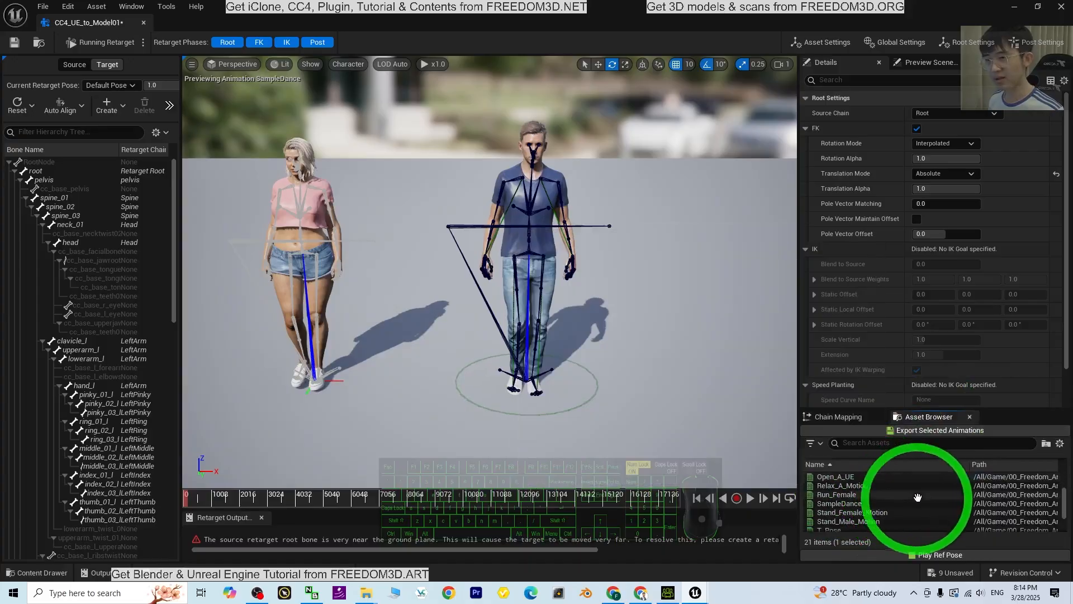
{"action": "scroll", "coordinate": [946, 503], "scroll_direction": "down", "scroll_amount": 1}
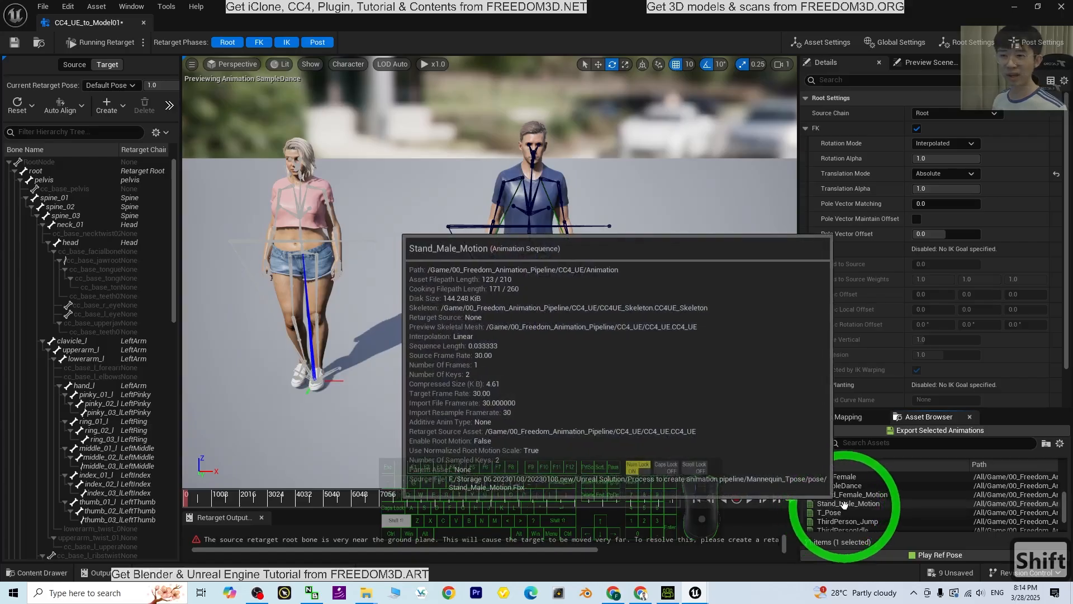
{"action": "left_click", "coordinate": [841, 501], "text": "shift"}
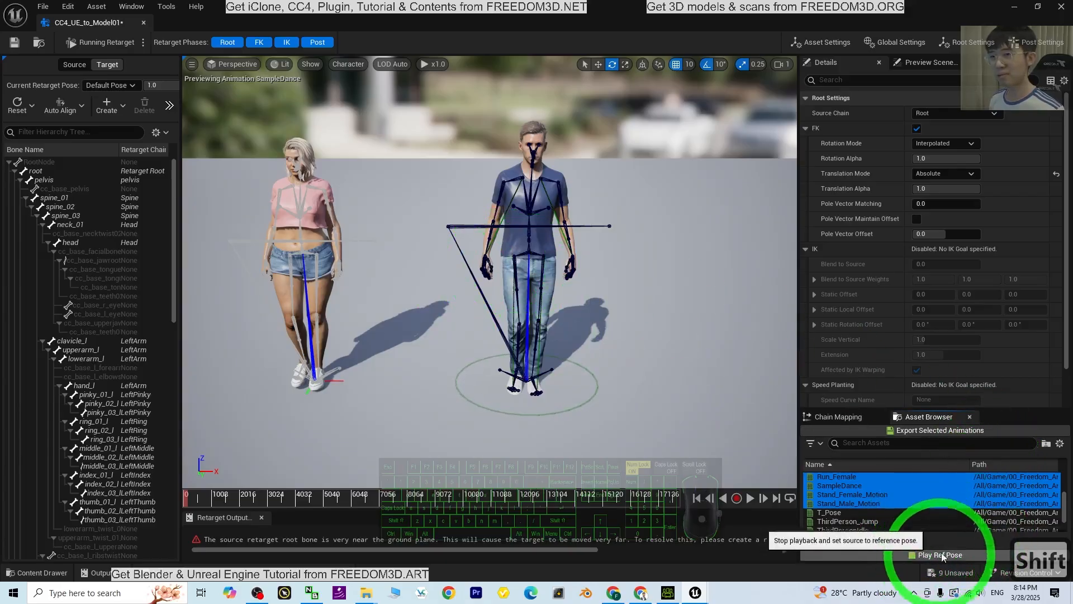
{"action": "left_click", "coordinate": [932, 431]}
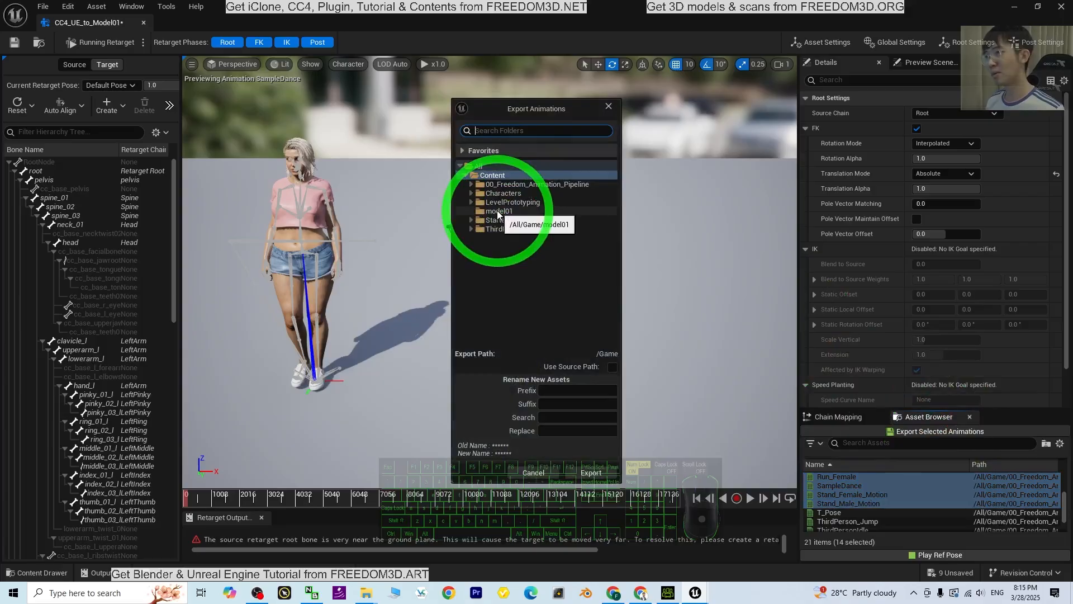
{"action": "left_click", "coordinate": [599, 474]}
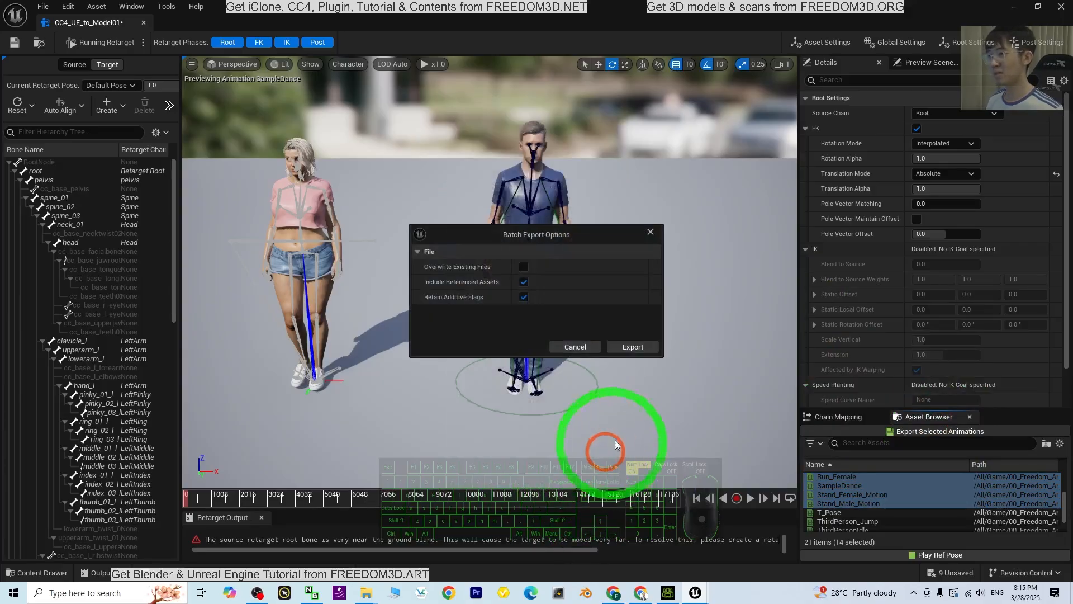
{"action": "left_click", "coordinate": [632, 348]}
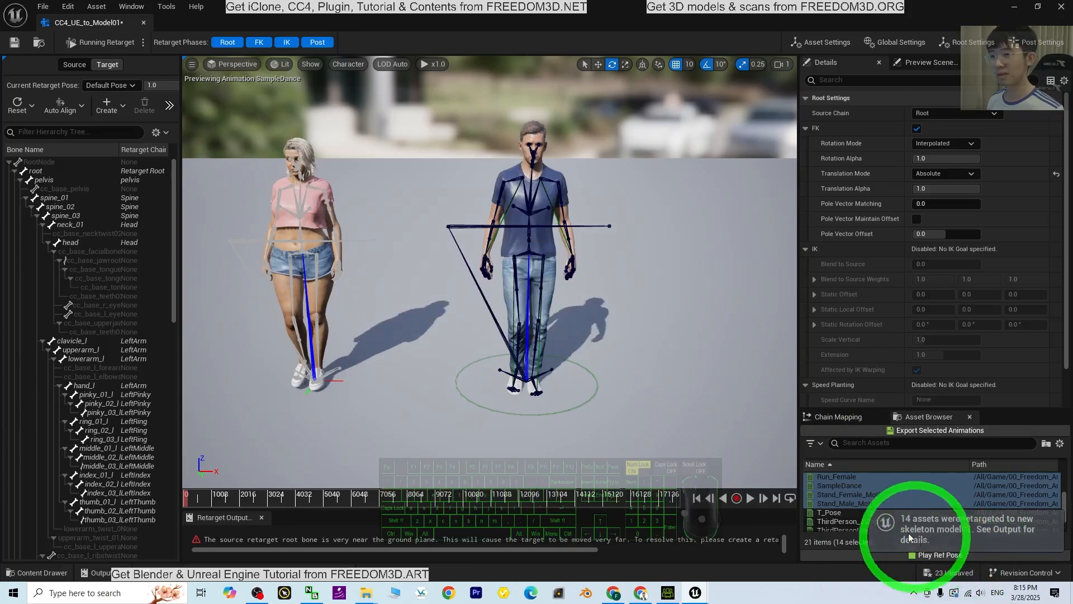
Export the retargeted T_Pose animation to the model01 folder with the default batch export options
{"action": "left_click", "coordinate": [839, 512]}
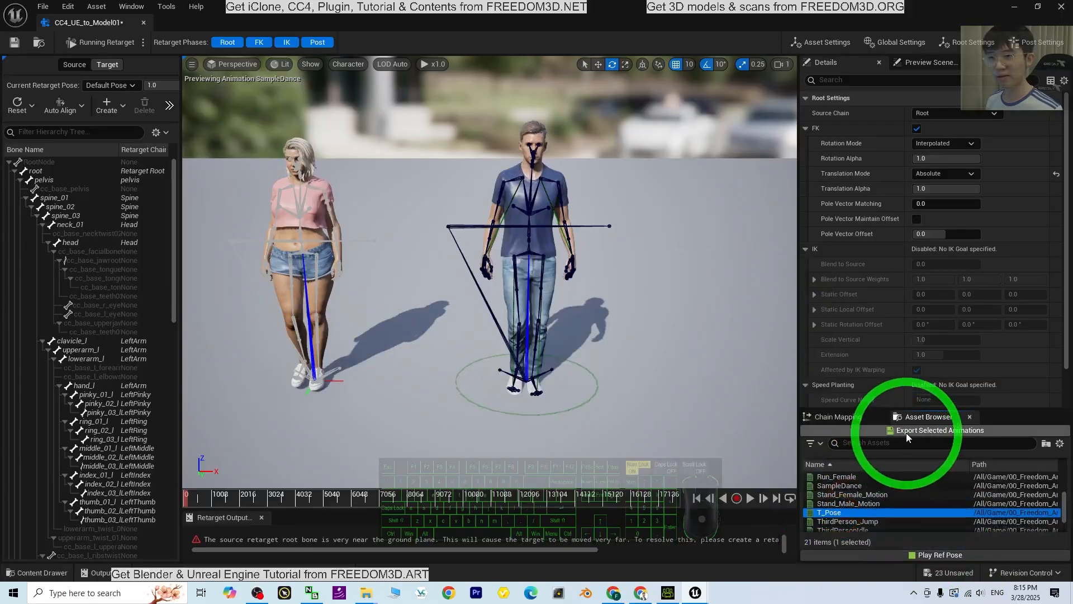
{"action": "left_click", "coordinate": [906, 430]}
{"action": "left_click", "coordinate": [498, 211]}
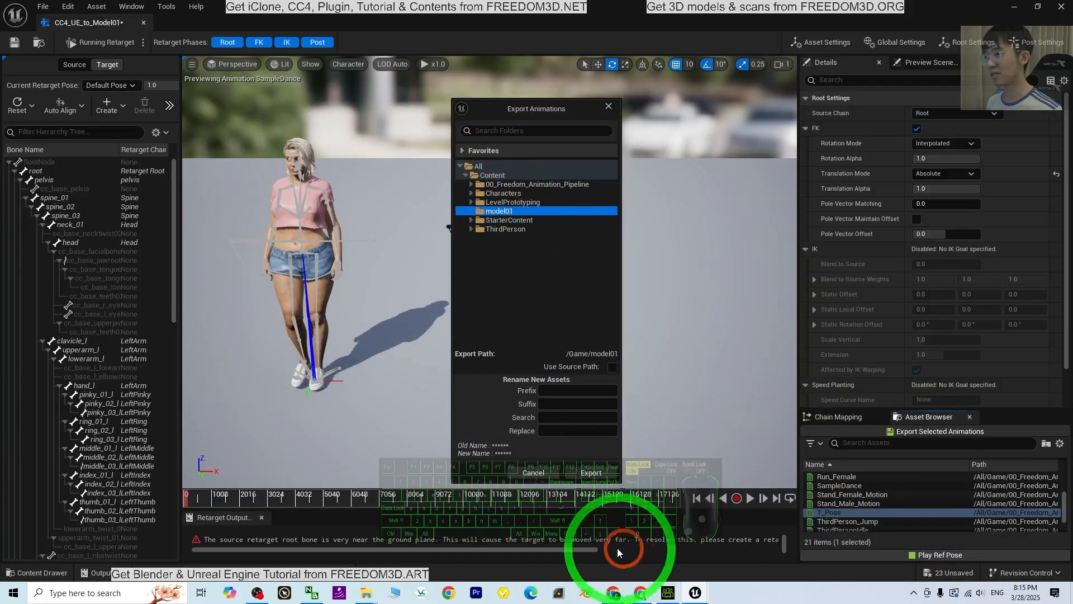
{"action": "left_click", "coordinate": [590, 472]}
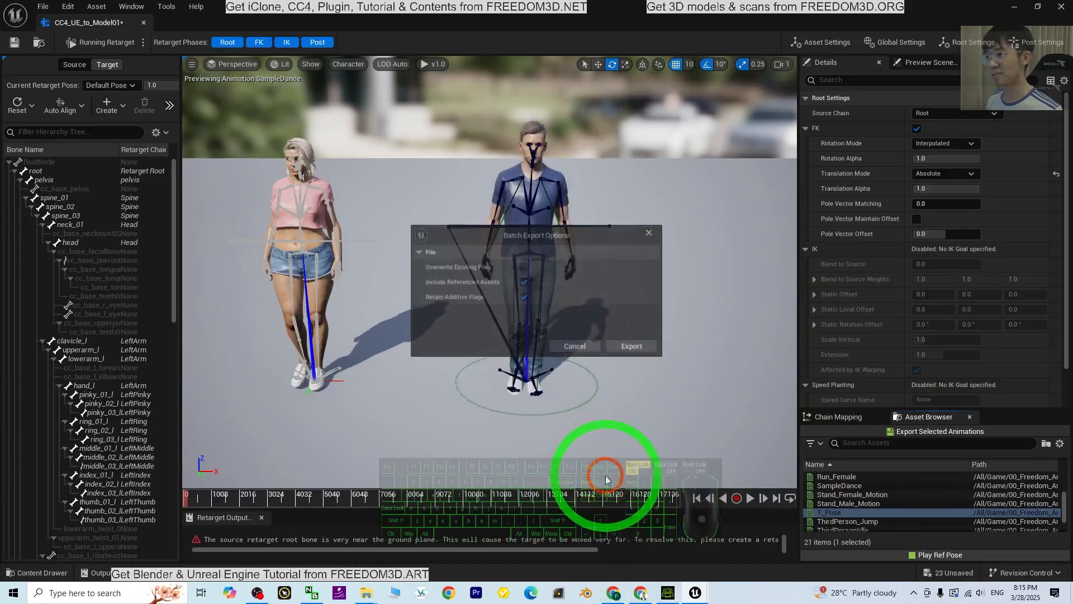
{"action": "left_click", "coordinate": [632, 347]}
{"action": "scroll", "coordinate": [839, 505], "scroll_direction": "down", "scroll_amount": 1}
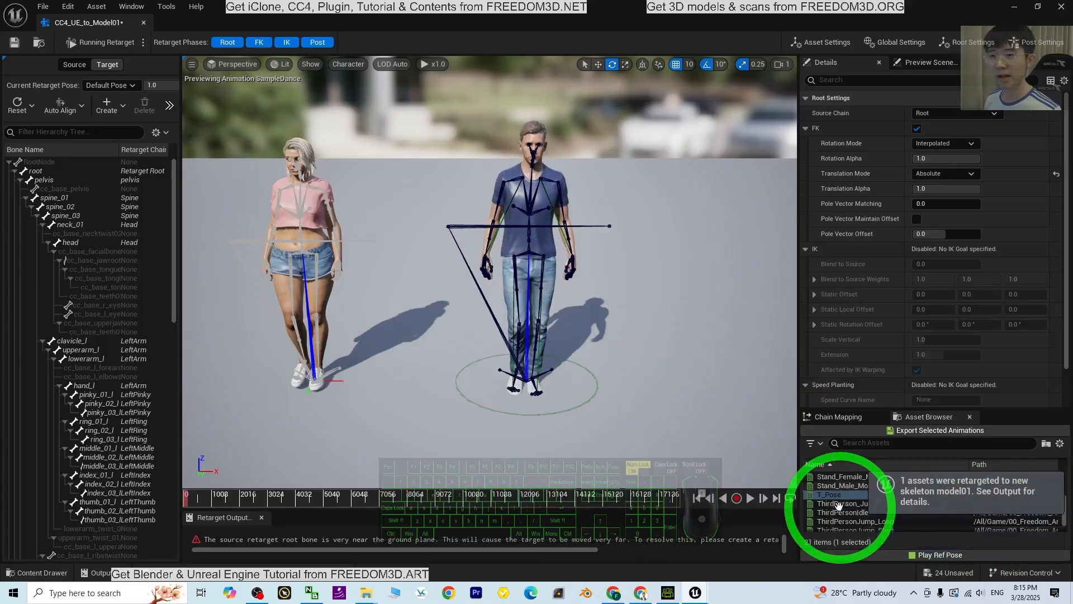
Close the retargeter editor and create a folder named Animation inside the model01 folder
{"action": "scroll", "coordinate": [838, 505], "scroll_direction": "down", "scroll_amount": 1}
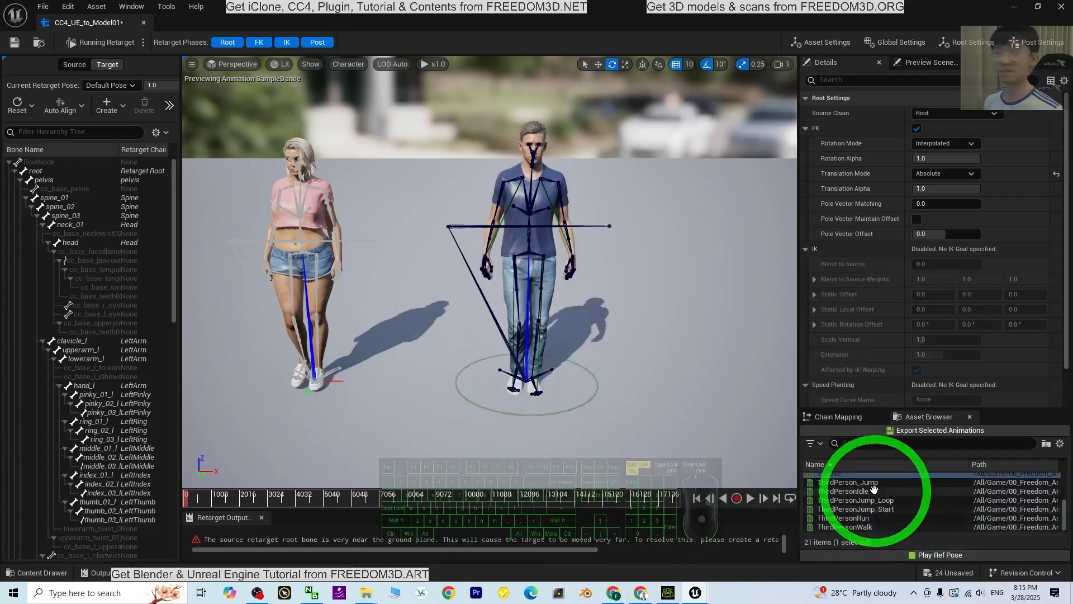
{"action": "left_click", "coordinate": [1062, 5]}
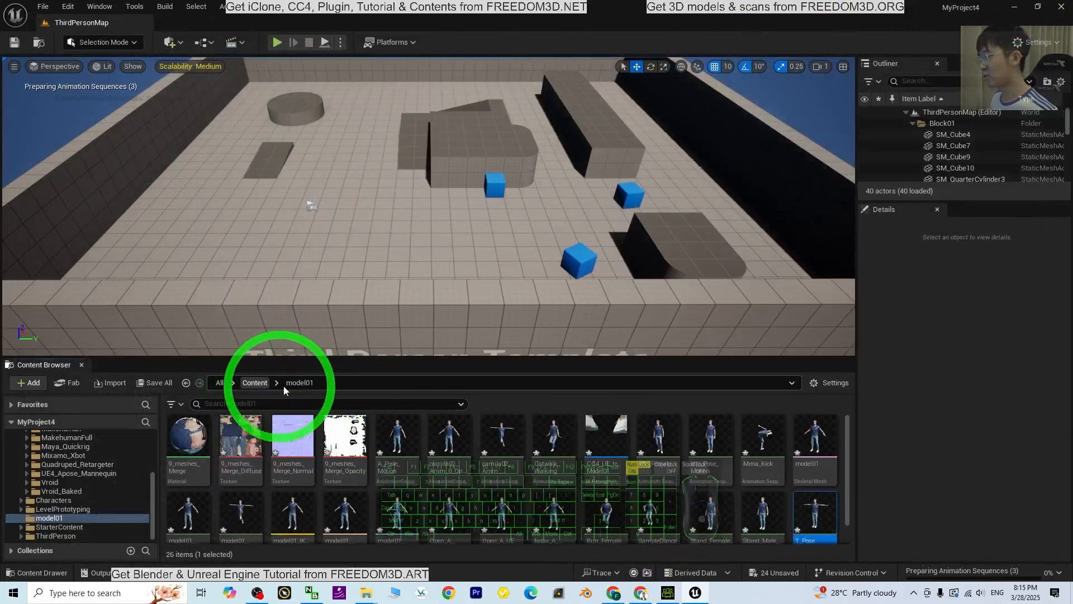
{"action": "scroll", "coordinate": [654, 492], "scroll_direction": "down", "scroll_amount": 1}
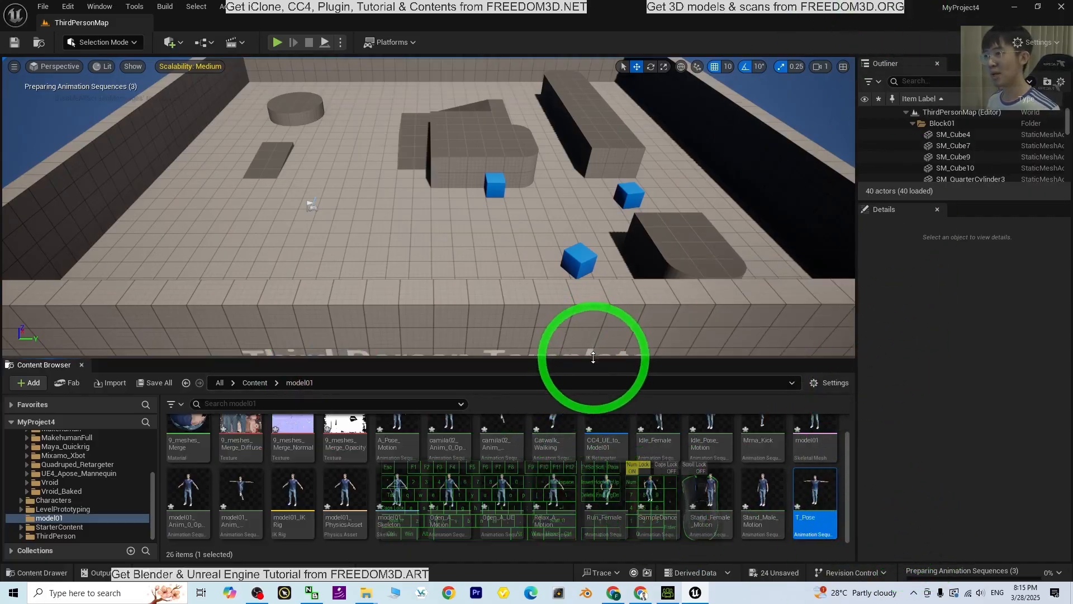
{"action": "left_click_drag", "start_coordinate": [593, 357], "coordinate": [588, 330]}
{"action": "right_click", "coordinate": [773, 512]}
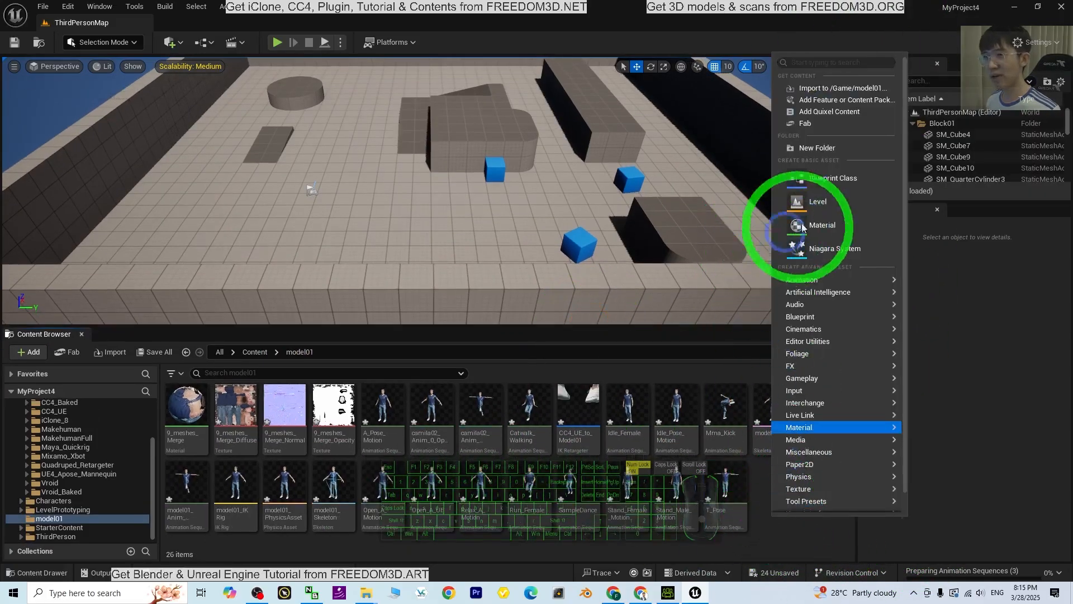
{"action": "left_click", "coordinate": [817, 148]}
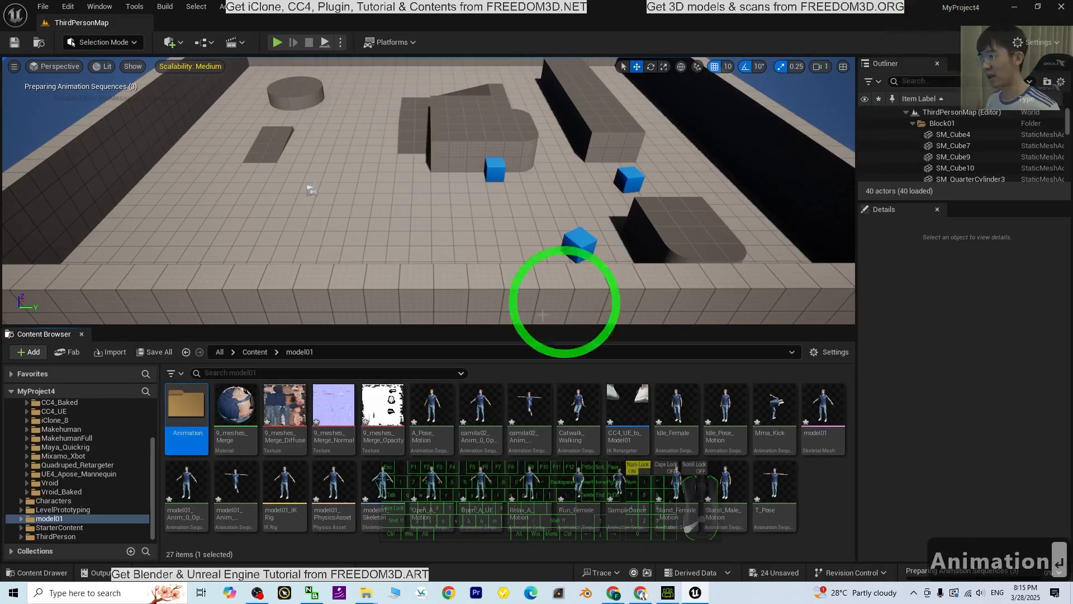
Move the animations A_Pose_Motion through Catwalk_Walking and Idle_Female through Mma_Kick into the Animation folder
{"action": "left_click", "coordinate": [431, 405]}
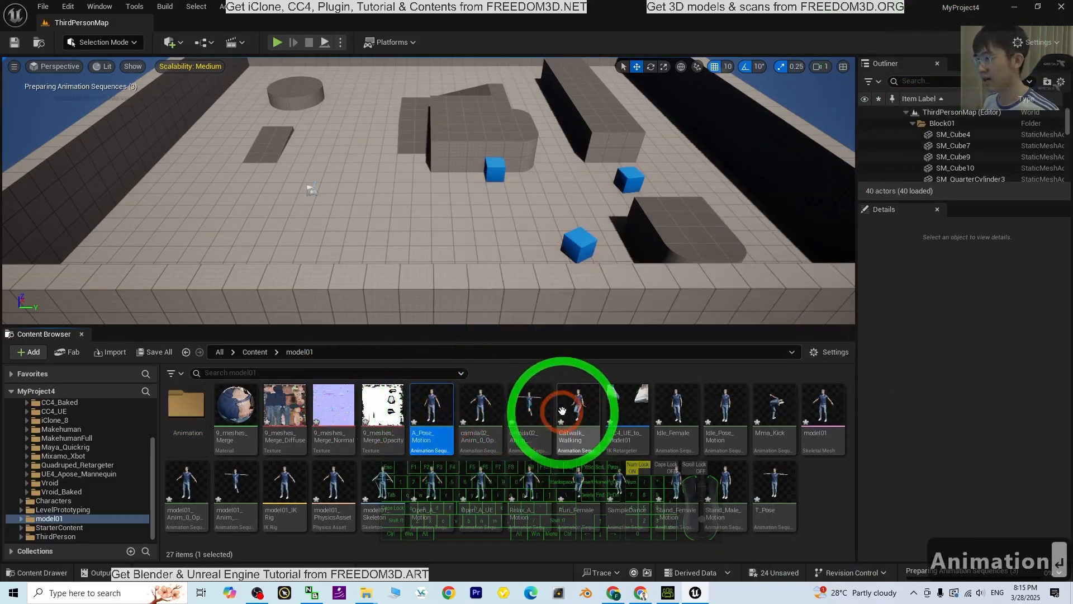
{"action": "left_click_drag", "start_coordinate": [562, 411], "coordinate": [195, 405], "text": "shift"}
{"action": "left_click", "coordinate": [222, 415]}
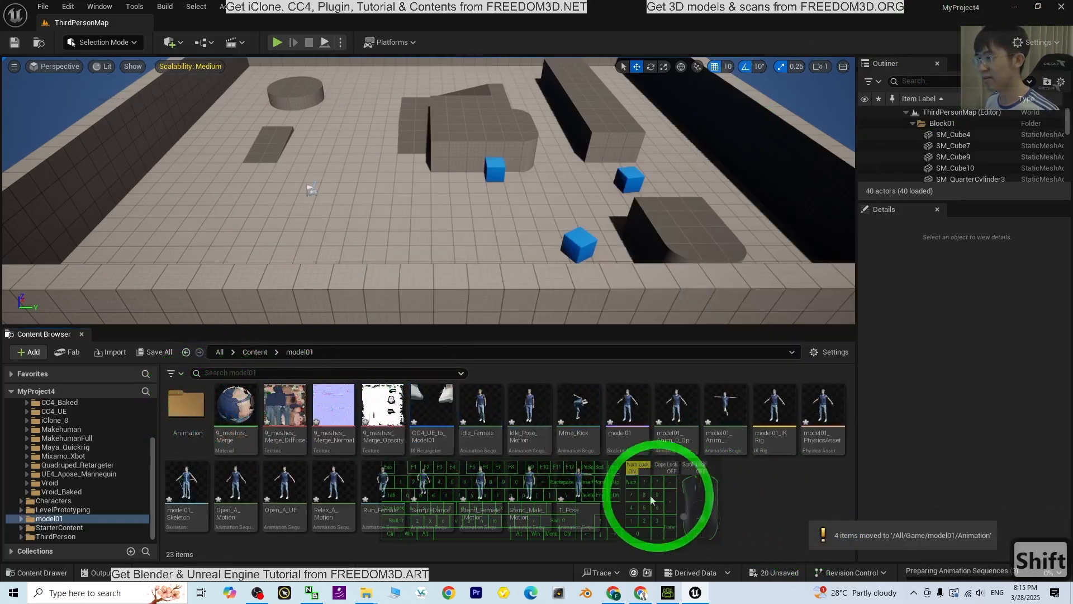
{"action": "left_click", "coordinate": [479, 418]}
{"action": "left_click", "coordinate": [557, 423], "text": "shift"}
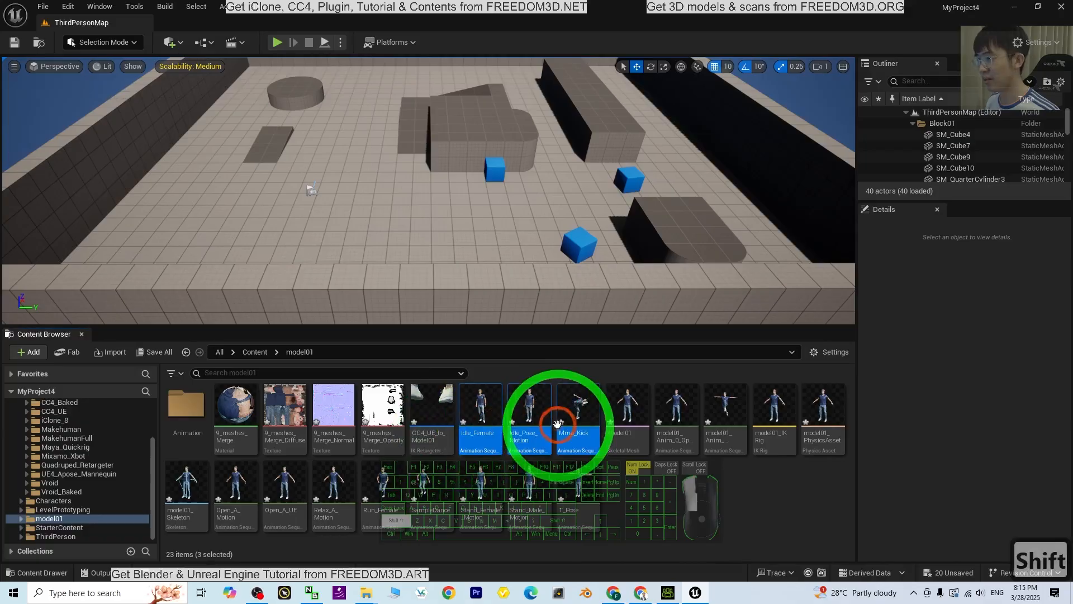
{"action": "left_click_drag", "start_coordinate": [557, 423], "coordinate": [187, 405]}
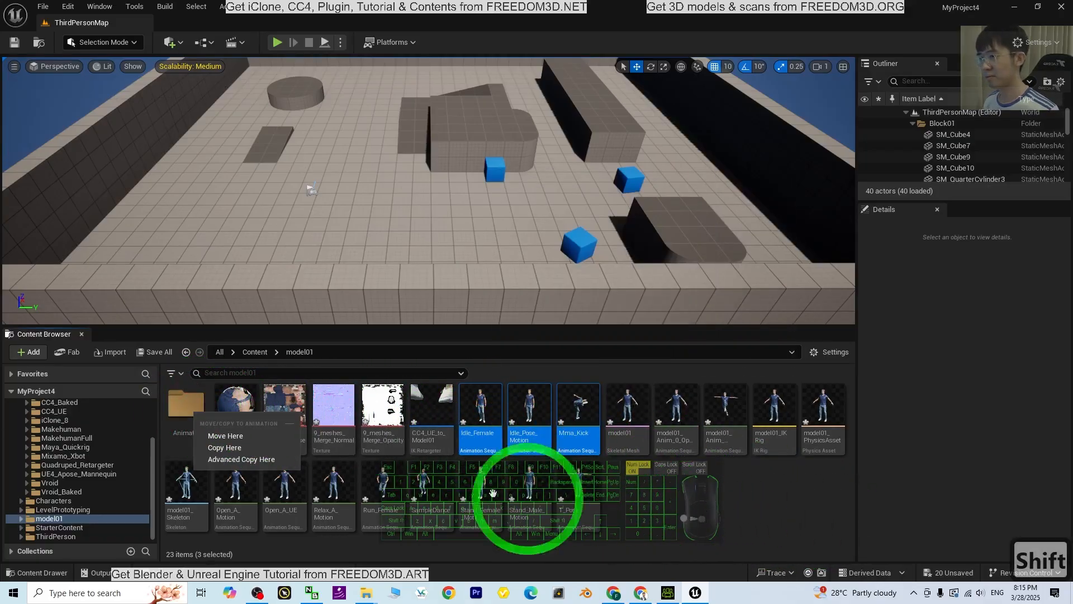
{"action": "left_click", "coordinate": [225, 435]}
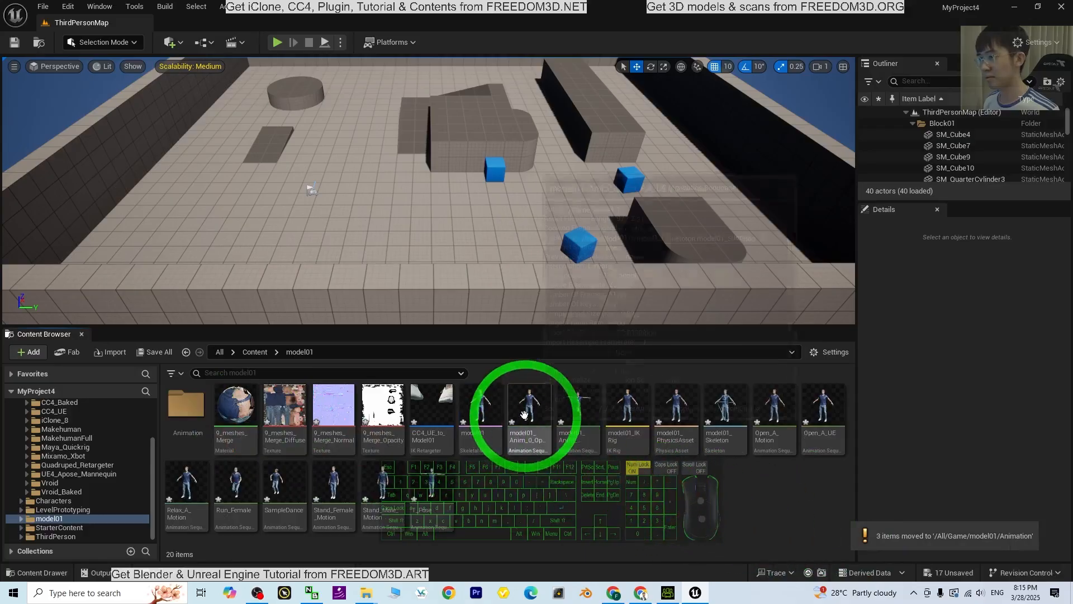
Move the two model01 Anim sequences and Open_A_Motion through T_Pose into the Animation folder, and open that folder
{"action": "left_click", "coordinate": [524, 414], "text": "shift"}
{"action": "left_click_drag", "start_coordinate": [524, 414], "coordinate": [184, 419]}
{"action": "left_click", "coordinate": [222, 434]}
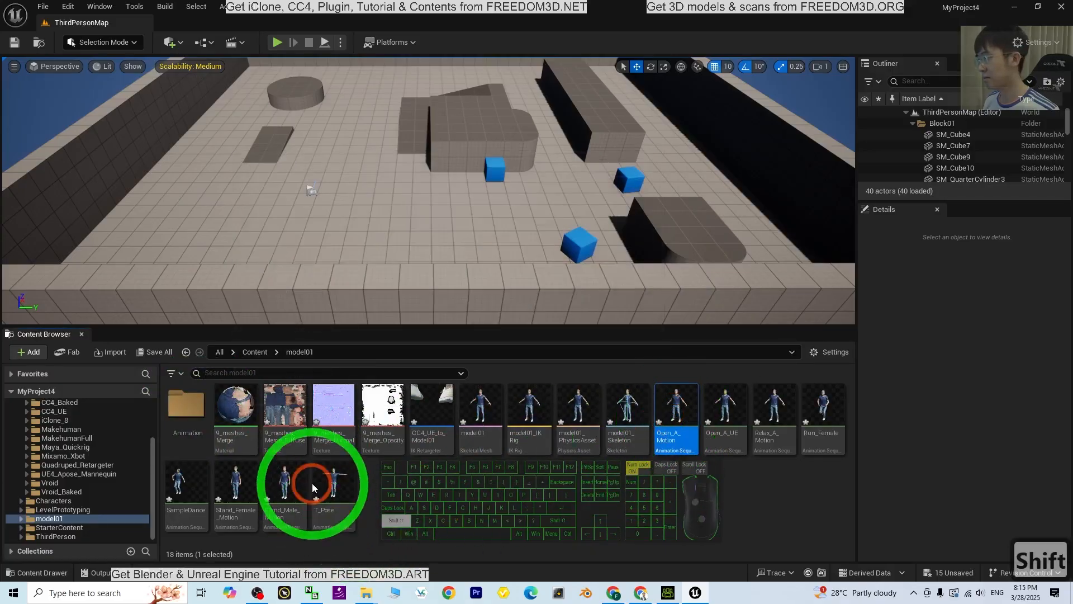
{"action": "mouse_move", "coordinate": [698, 429]}
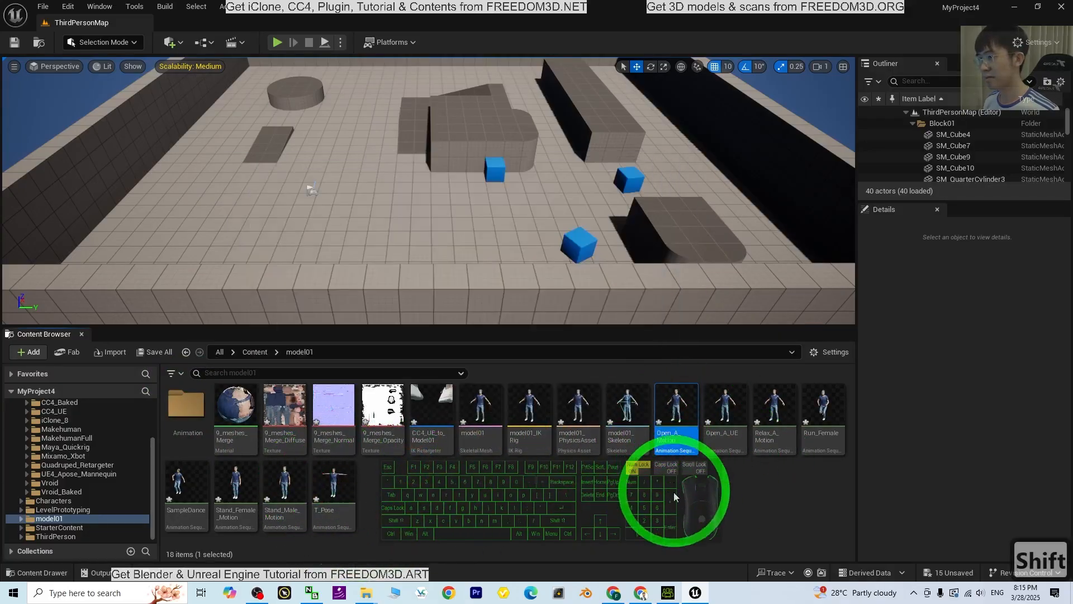
{"action": "left_click", "coordinate": [340, 485], "text": "shift"}
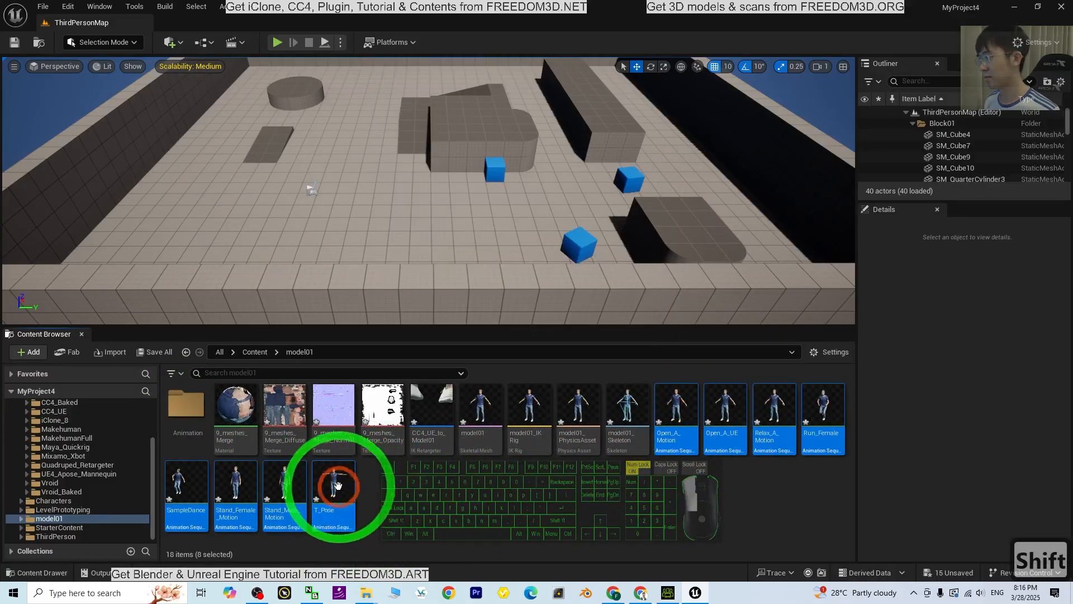
{"action": "left_click_drag", "start_coordinate": [338, 485], "coordinate": [192, 416]}
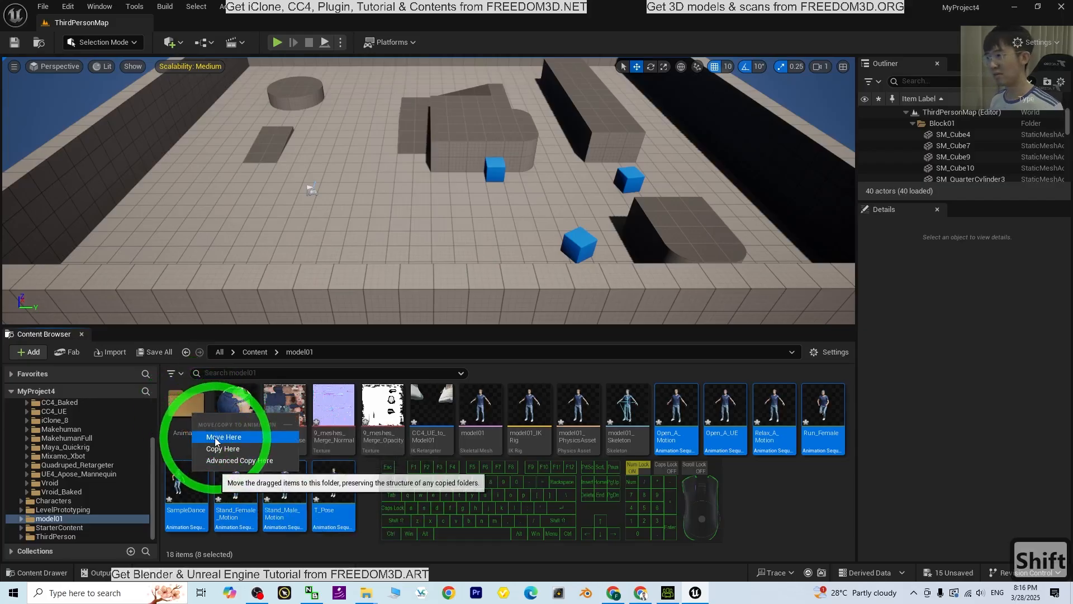
{"action": "left_click", "coordinate": [219, 437]}
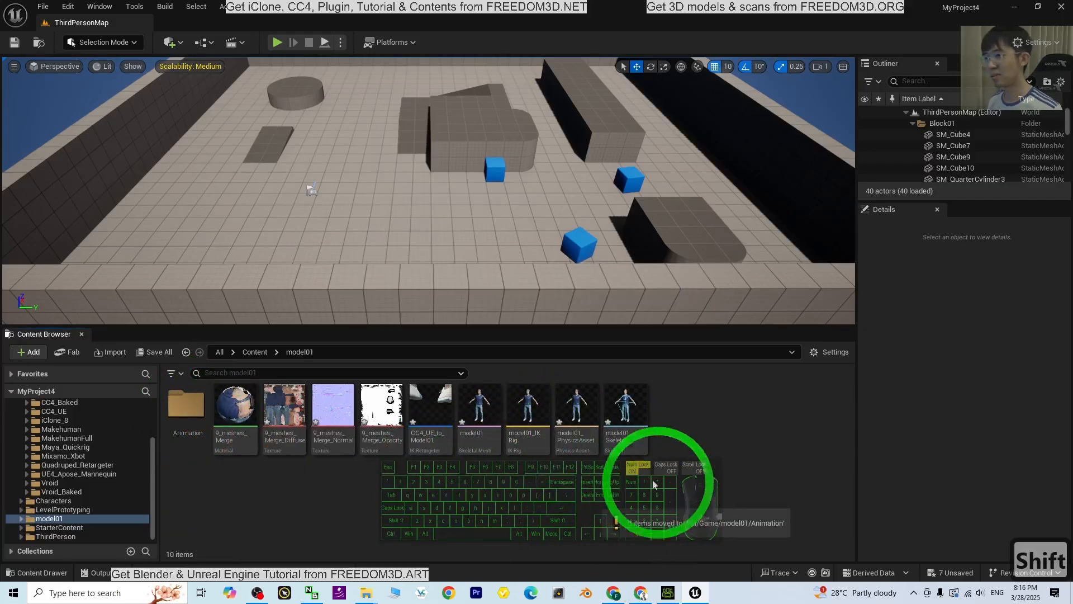
{"action": "double_click", "coordinate": [185, 404]}
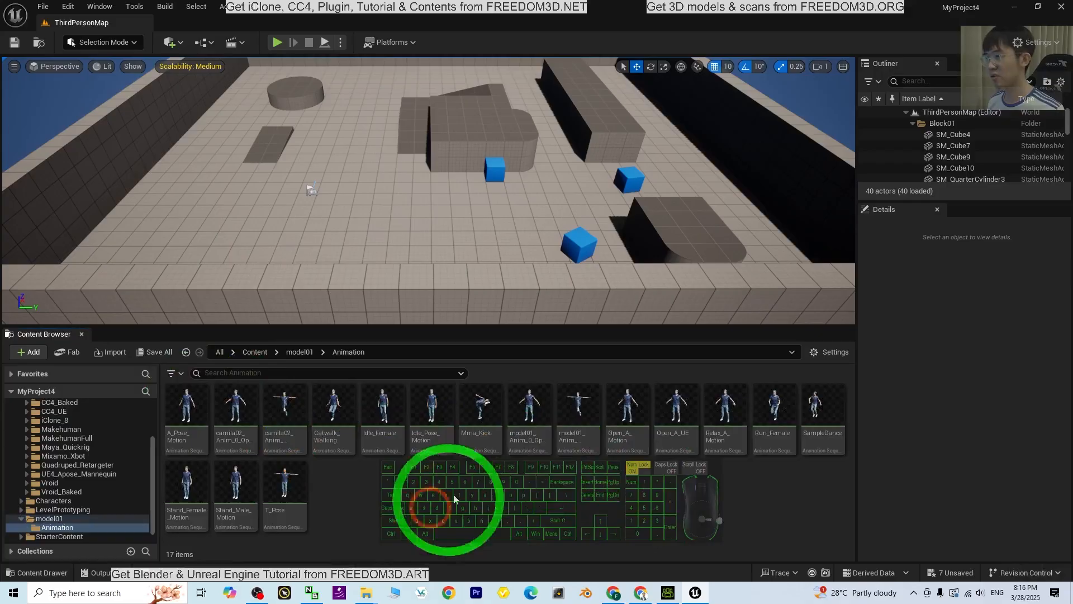
Start retargeting the ThirdPerson_AnimBP blueprint from the Animation folder of CC4_UE in 00_Freedom_Animation_Pipeline
{"action": "left_click", "coordinate": [313, 352]}
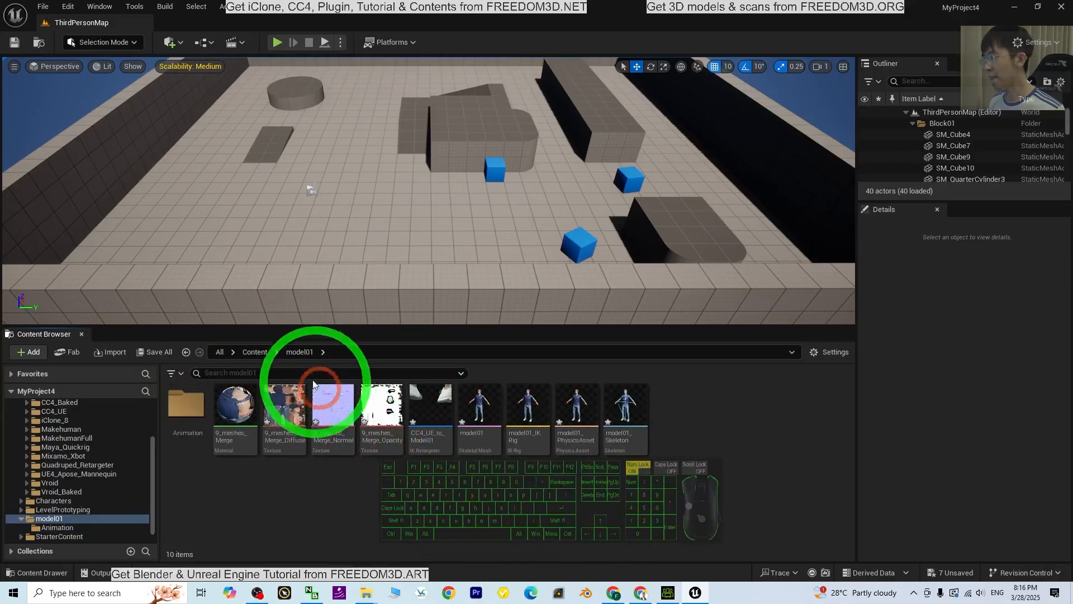
{"action": "left_click", "coordinate": [265, 358]}
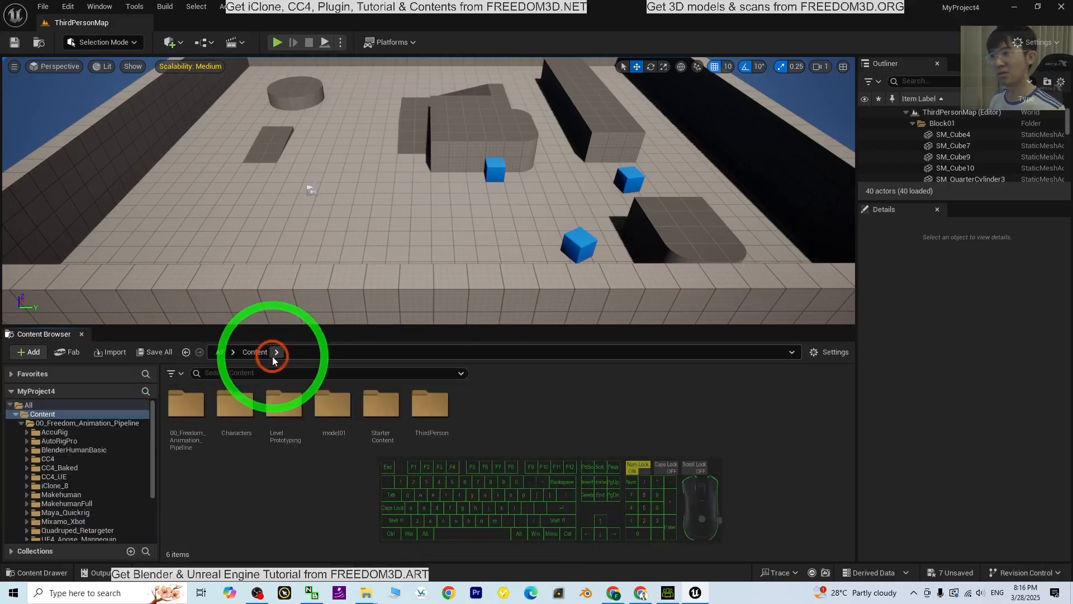
{"action": "double_click", "coordinate": [176, 405]}
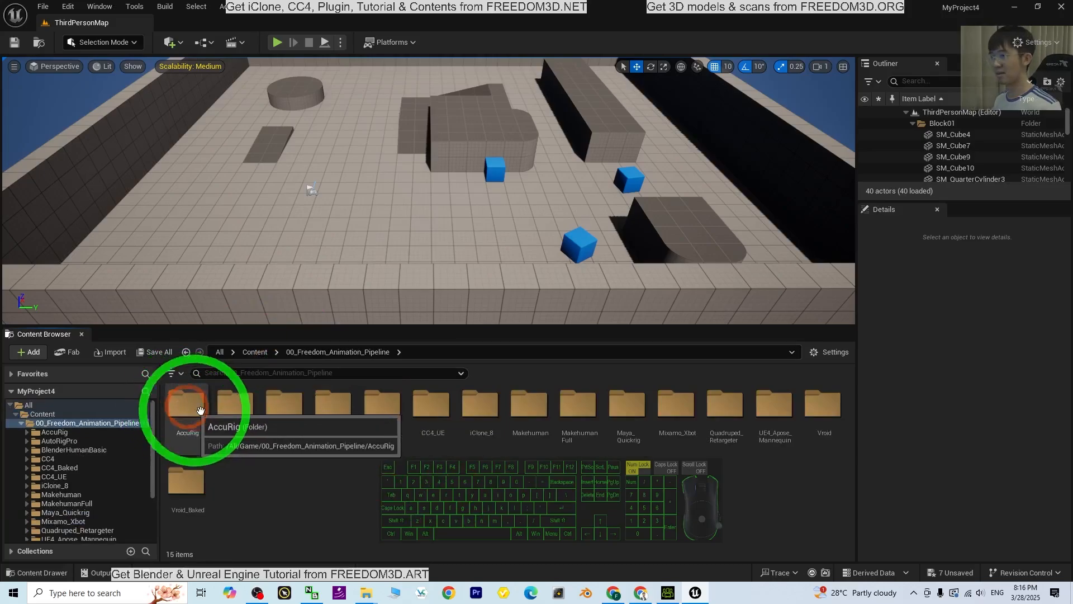
{"action": "double_click", "coordinate": [419, 409]}
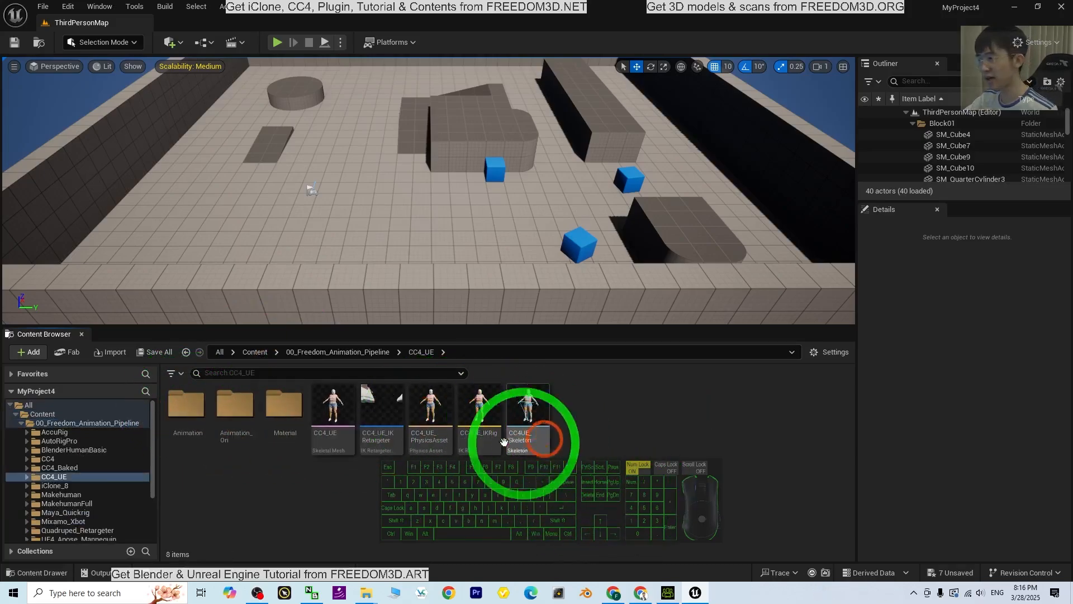
{"action": "double_click", "coordinate": [190, 408]}
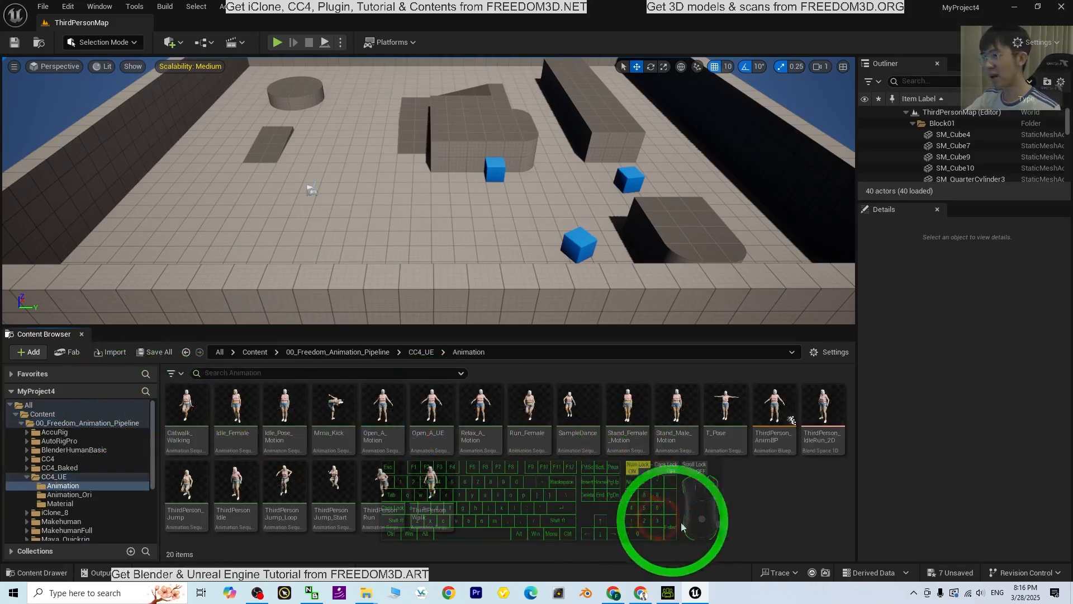
{"action": "right_click", "coordinate": [773, 399]}
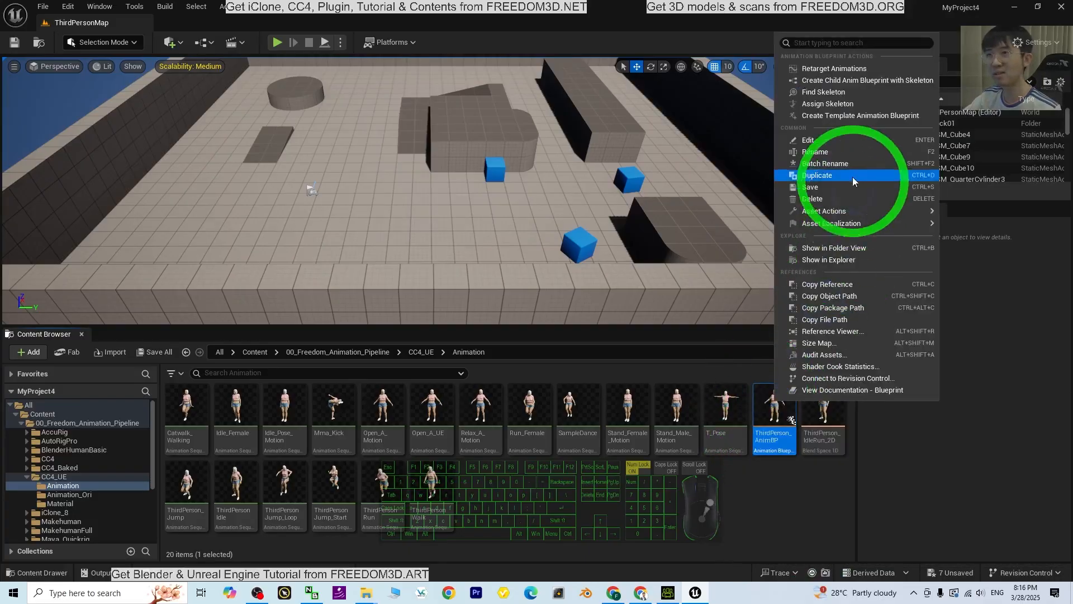
{"action": "left_click", "coordinate": [844, 69]}
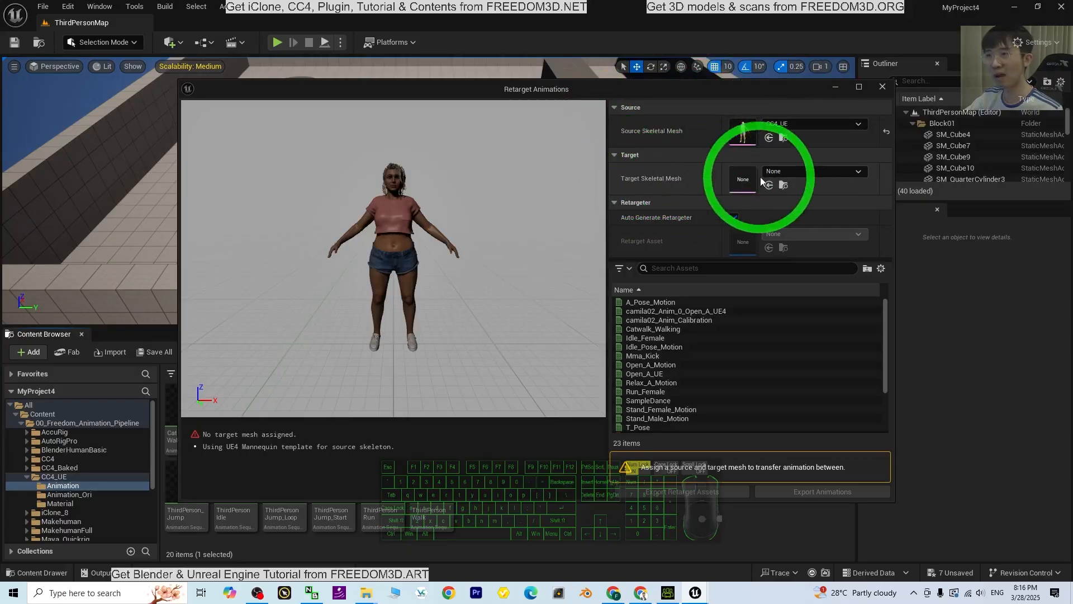
Set model01 as the target skeletal mesh, disable Auto Generate Retargeter and assign CC4_UE_to_Model01 as the retarget asset
{"action": "left_click", "coordinate": [814, 172]}
{"action": "scroll", "coordinate": [902, 335], "scroll_direction": "down", "scroll_amount": 5}
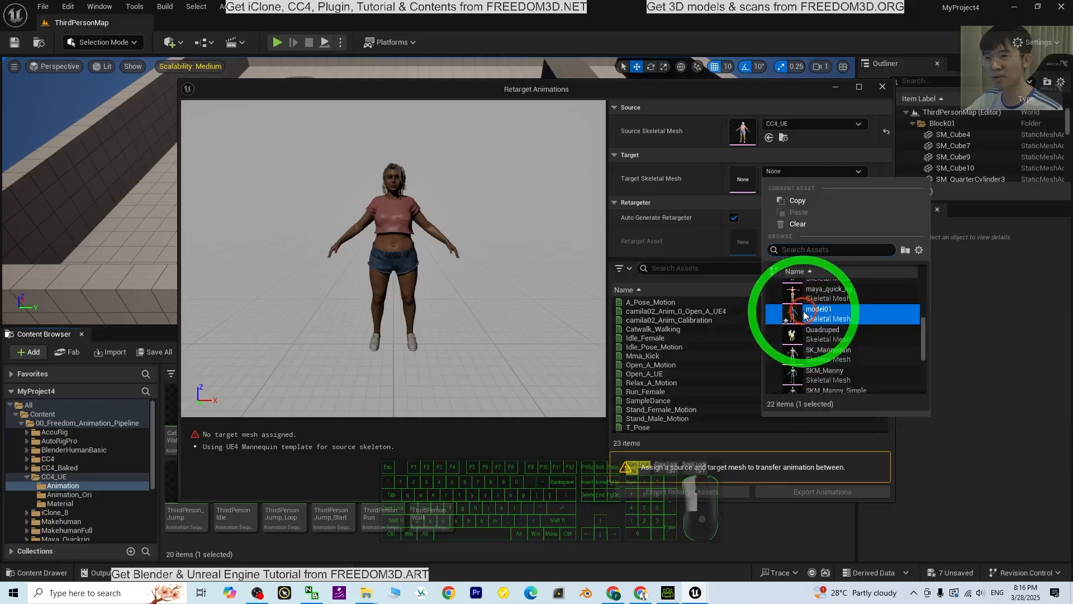
{"action": "left_click", "coordinate": [811, 313]}
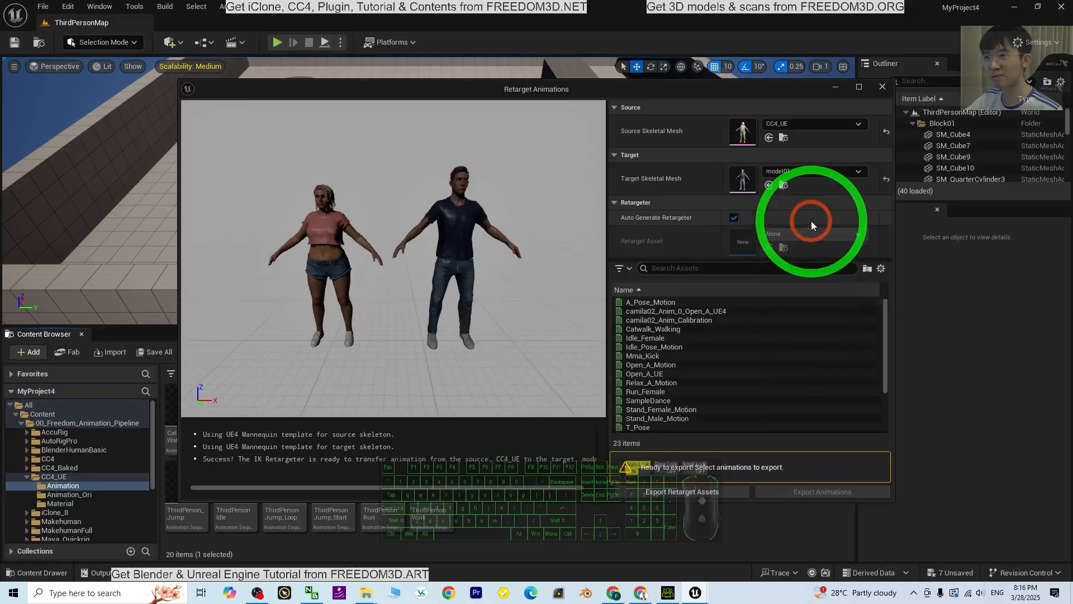
{"action": "left_click", "coordinate": [734, 217]}
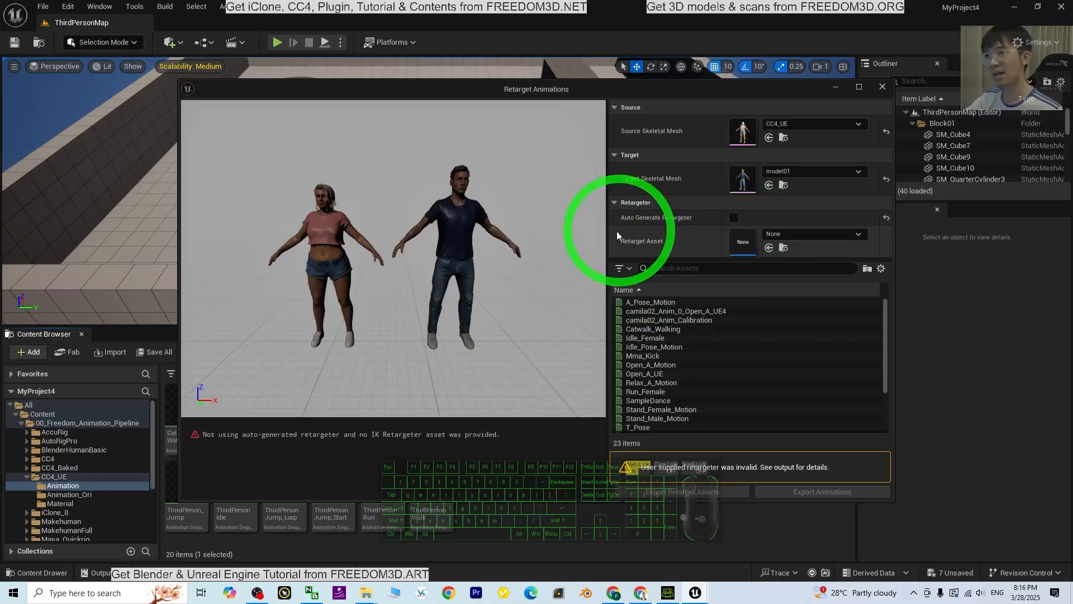
{"action": "left_click", "coordinate": [838, 234]}
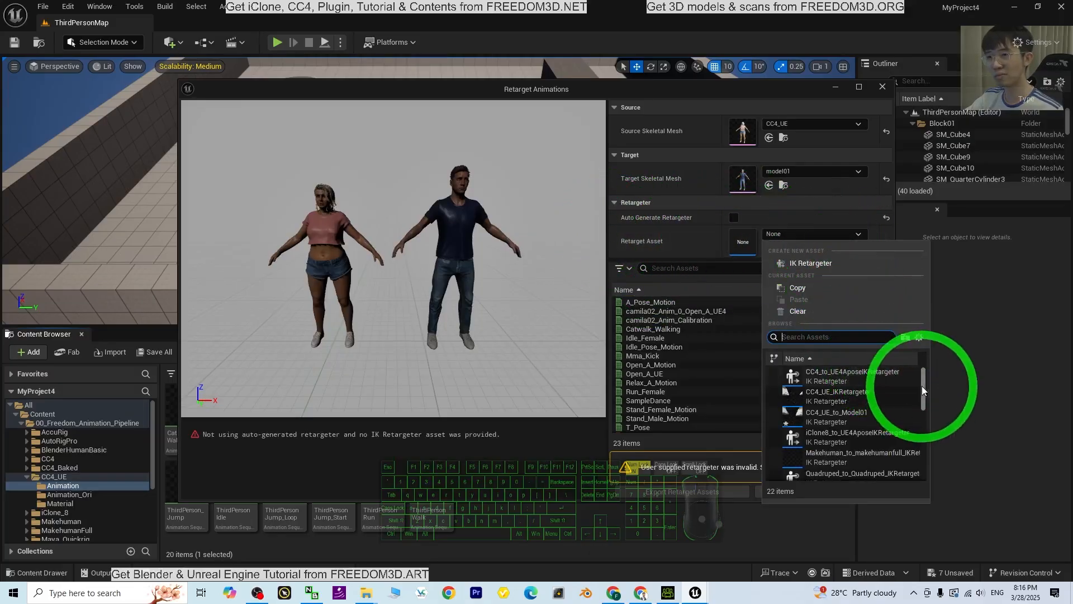
{"action": "mouse_move", "coordinate": [925, 390]}
{"action": "left_mouse_down"}
{"action": "mouse_move", "coordinate": [925, 466]}
{"action": "mouse_move", "coordinate": [931, 384]}
{"action": "left_mouse_up"}
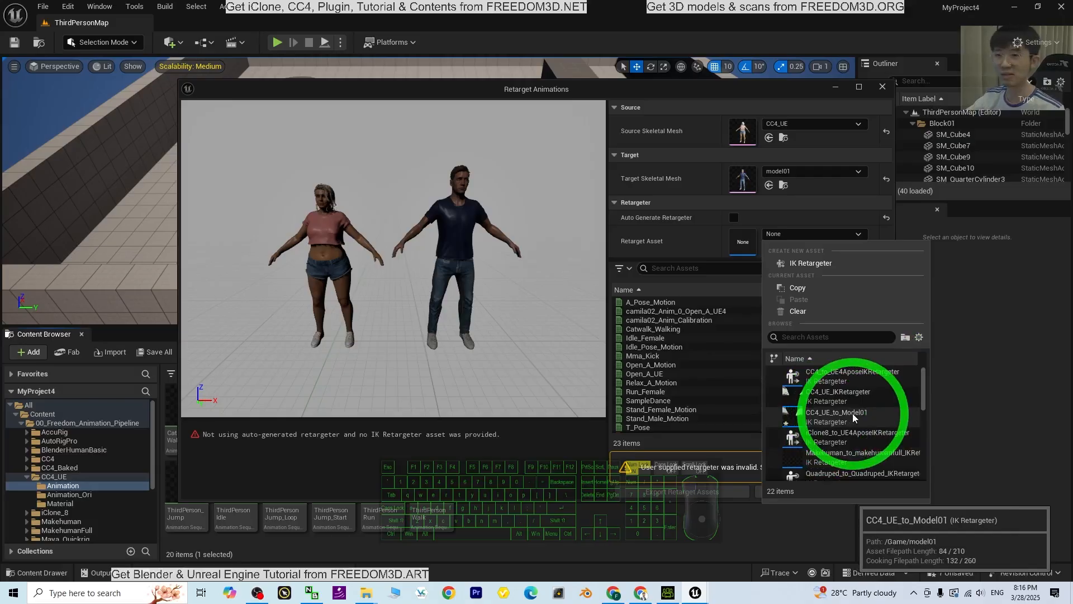
{"action": "left_click", "coordinate": [849, 414]}
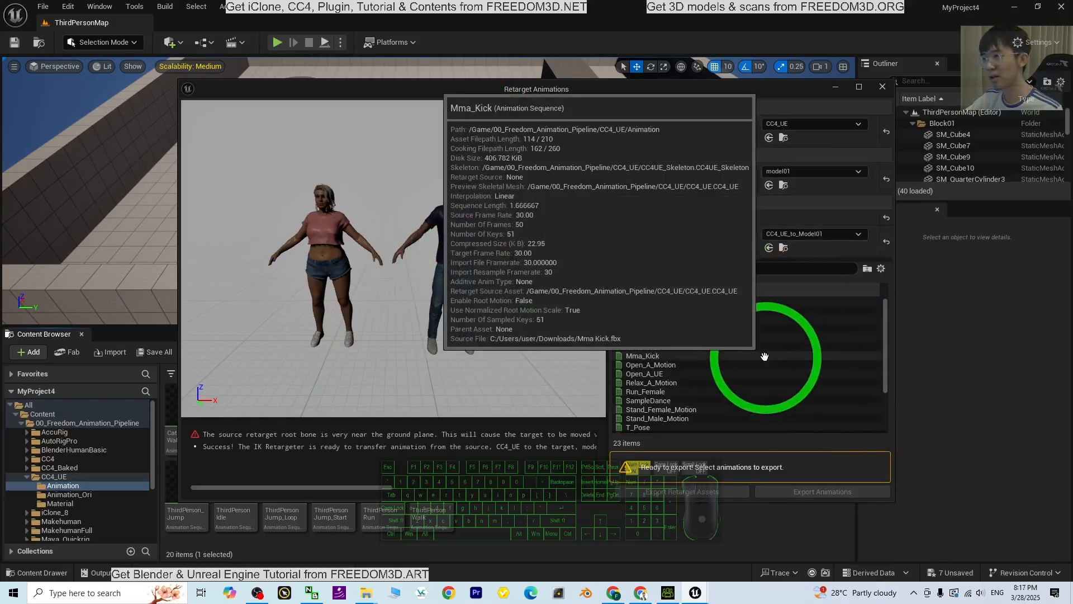
Export the retargeted ThirdPerson_AnimBP to the model01/Animation folder with Include Referenced Assets enabled
{"action": "scroll", "coordinate": [799, 366], "scroll_direction": "down", "scroll_amount": 3}
{"action": "left_click", "coordinate": [659, 366]}
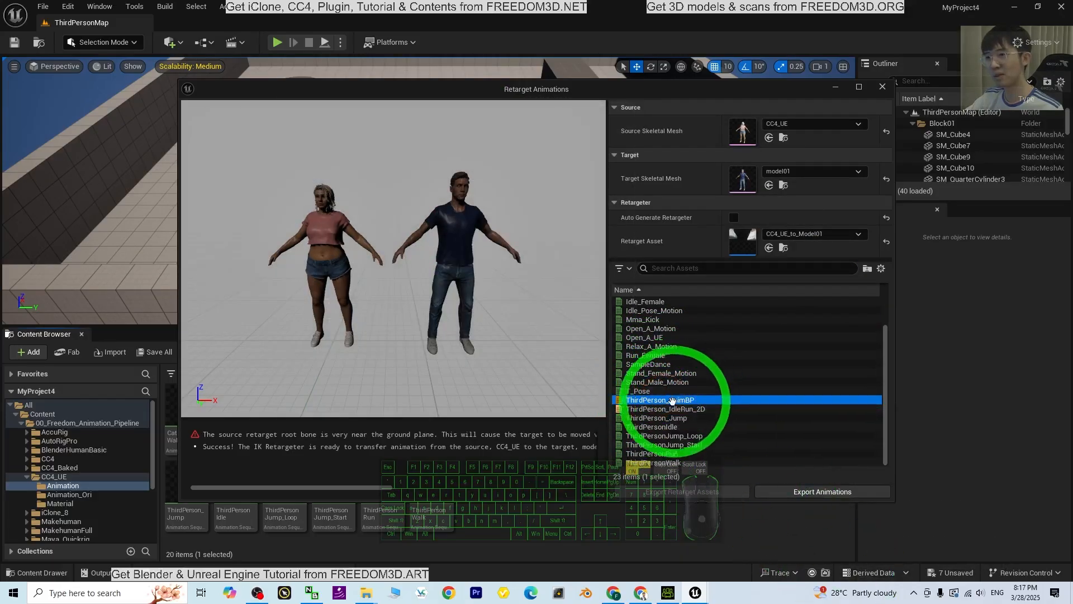
{"action": "left_click", "coordinate": [821, 496]}
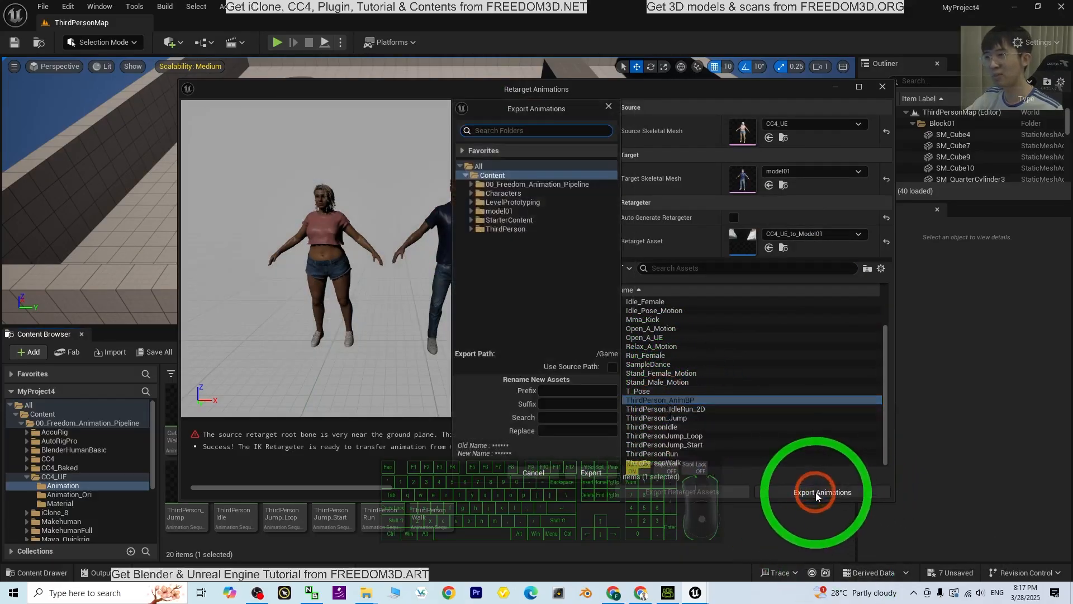
{"action": "left_click", "coordinate": [480, 219]}
{"action": "left_click", "coordinate": [589, 472]}
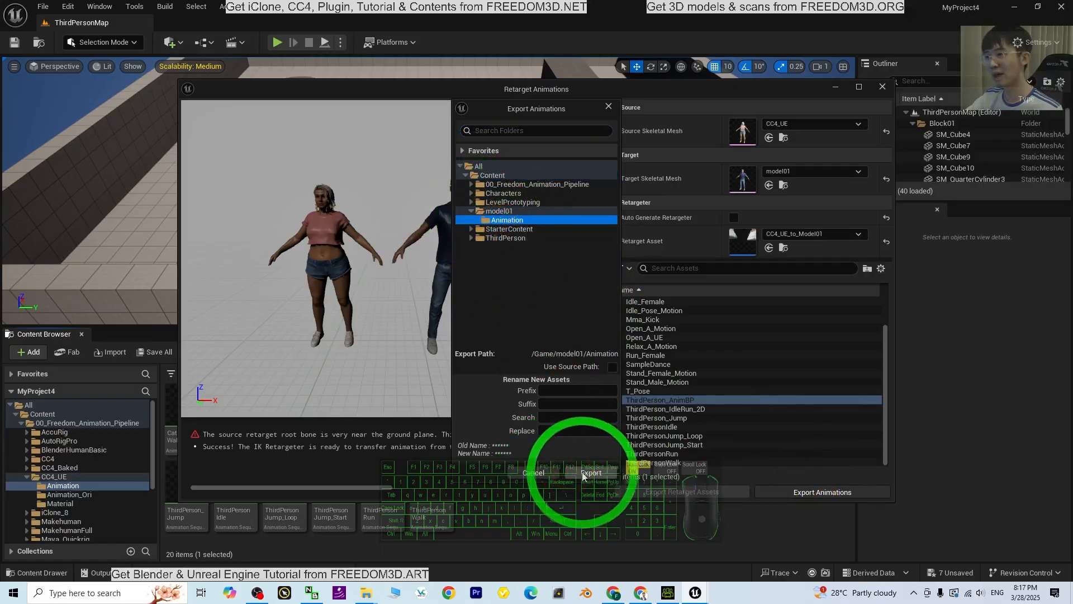
{"action": "left_click", "coordinate": [524, 281]}
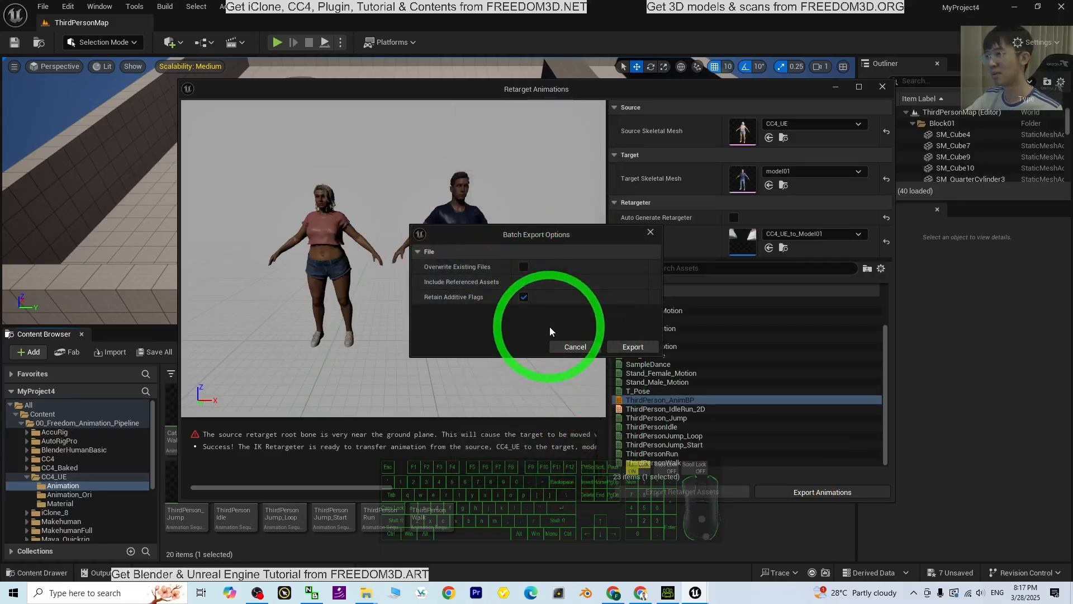
{"action": "left_click", "coordinate": [633, 347]}
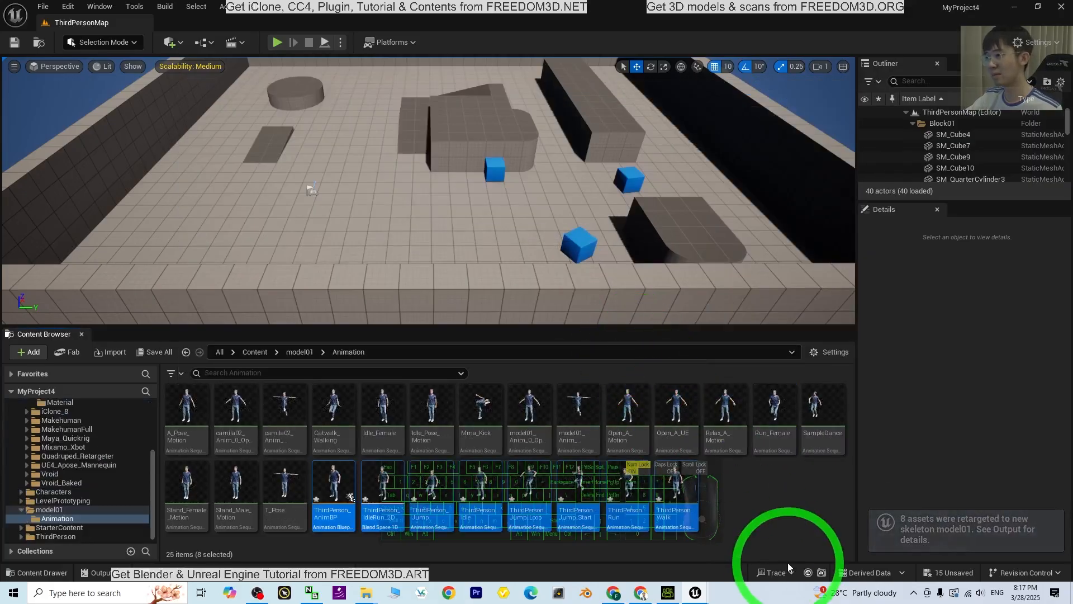
{"action": "mouse_move", "coordinate": [659, 464]}
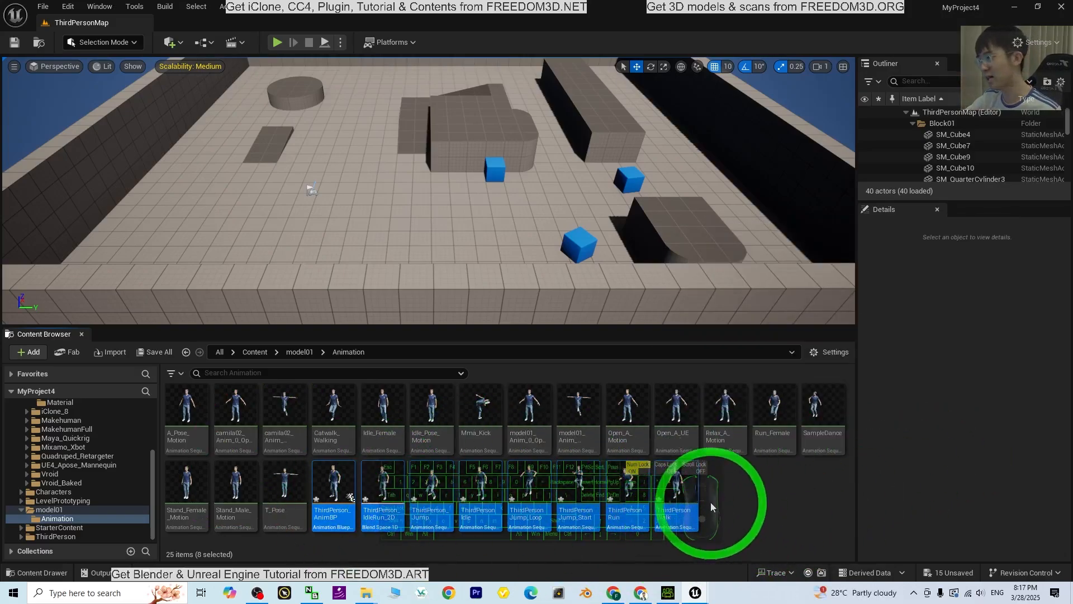
Open the Blueprints folder inside the ThirdPerson content folder
{"action": "left_click", "coordinate": [252, 353]}
{"action": "double_click", "coordinate": [435, 405]}
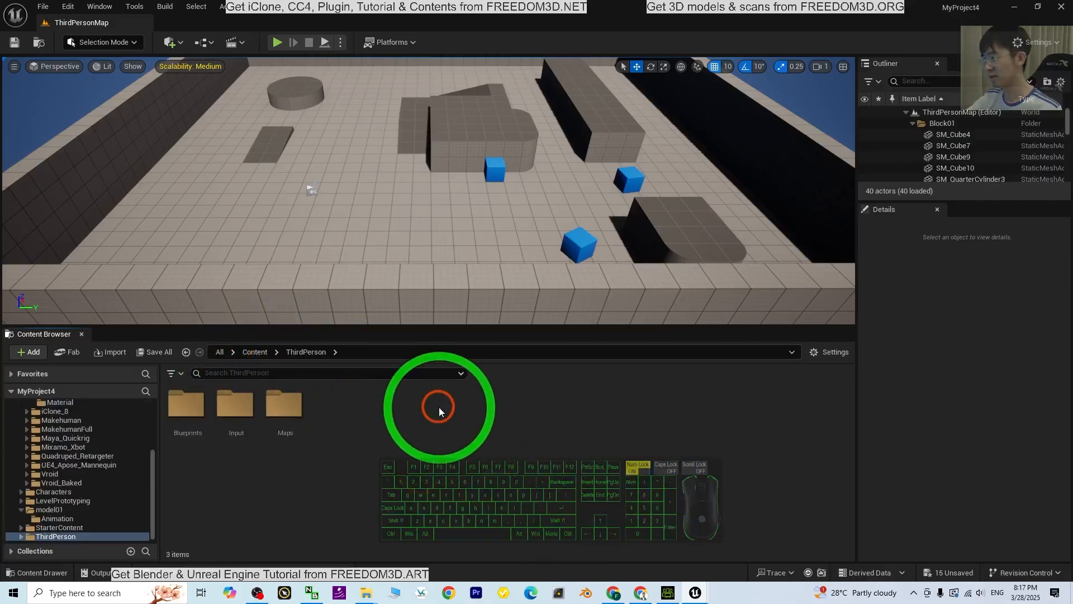
{"action": "double_click", "coordinate": [186, 403]}
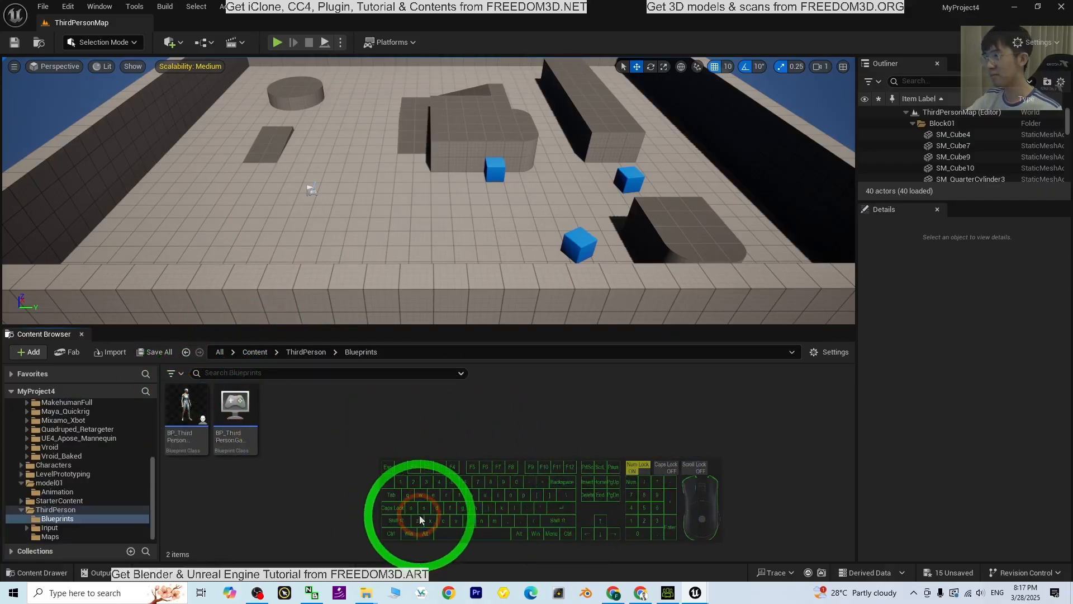
Enlarge the level viewport and play-test the default character by running in all directions and jumping, ending the play session when done
{"action": "left_click", "coordinate": [435, 323]}
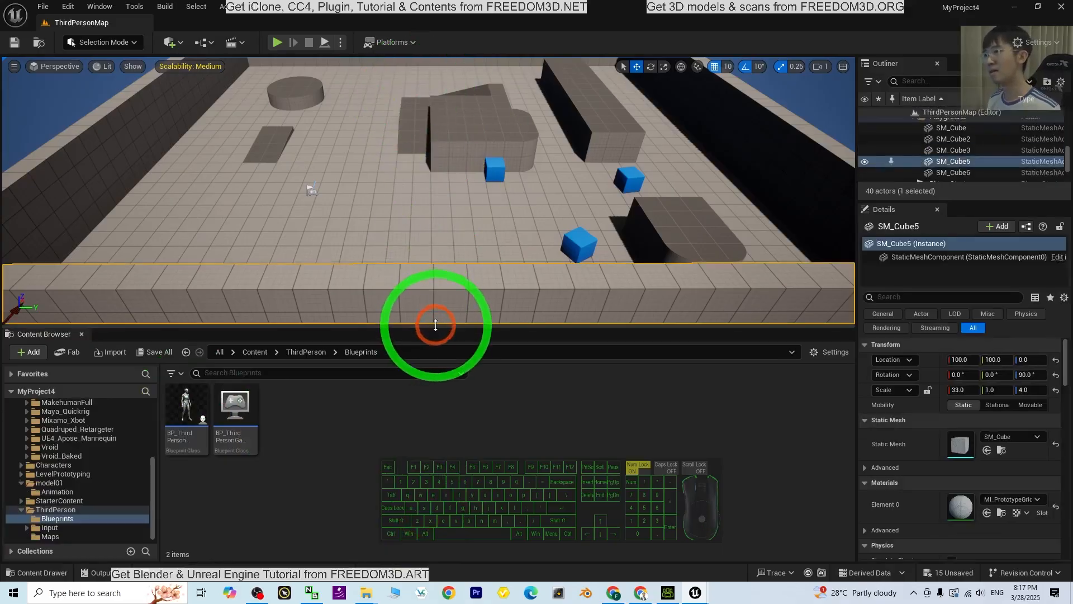
{"action": "left_click_drag", "start_coordinate": [431, 327], "coordinate": [431, 452]}
{"action": "left_click", "coordinate": [277, 41]}
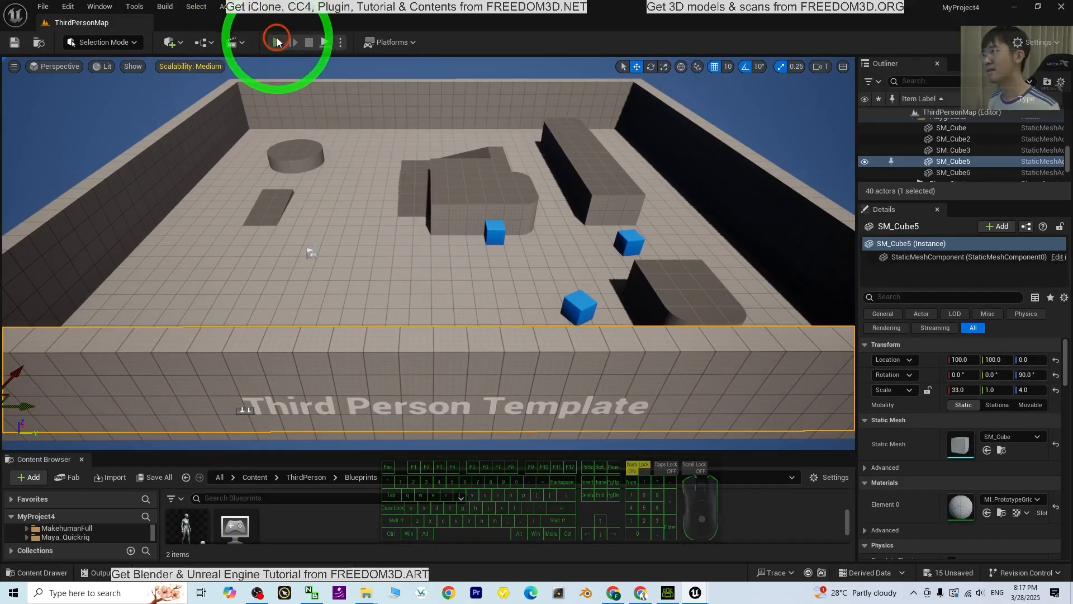
{"action": "key", "text": "w"}
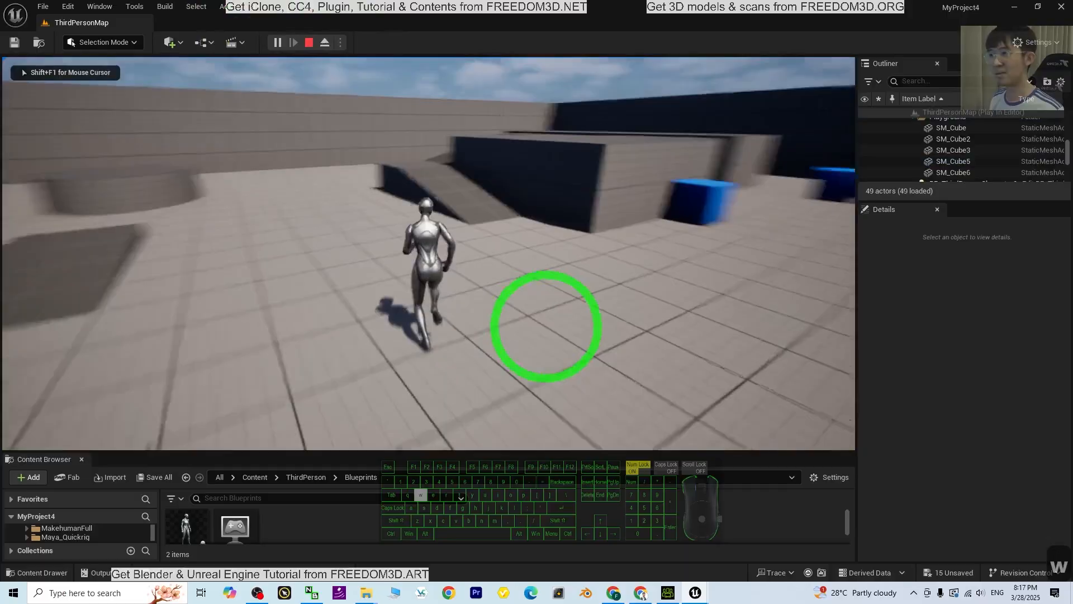
{"action": "key", "text": "a"}
{"action": "key", "text": "s"}
{"action": "key", "text": "d"}
{"action": "key", "text": "w"}
{"action": "key", "text": "a"}
{"action": "key", "text": "d"}
{"action": "key", "text": "s"}
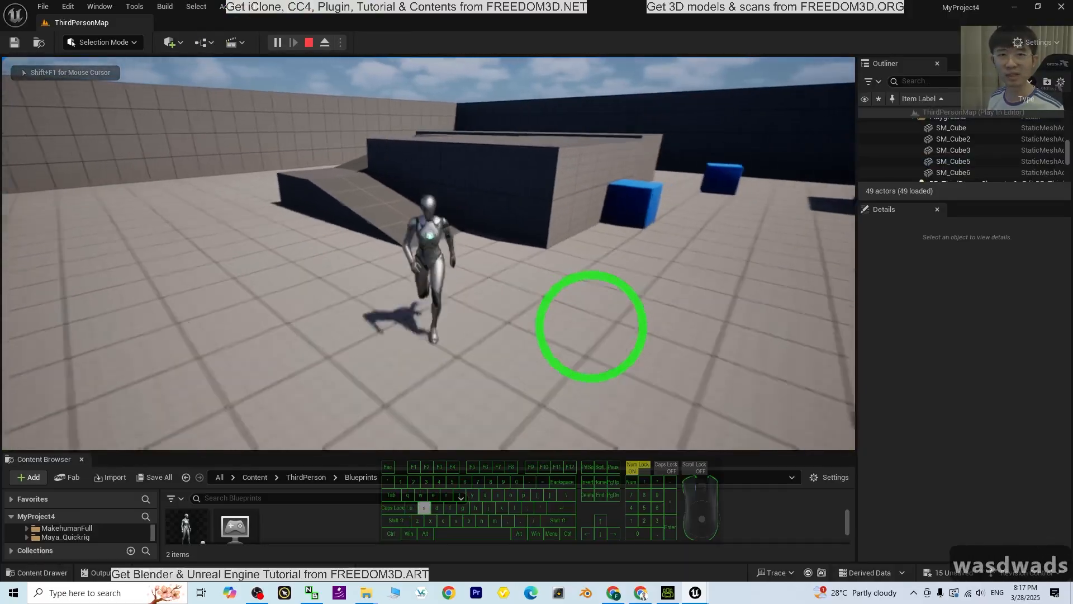
{"action": "key", "text": "a"}
{"action": "key", "text": "space"}
{"action": "key", "text": "w"}
{"action": "key", "text": "d"}
{"action": "key", "text": "s"}
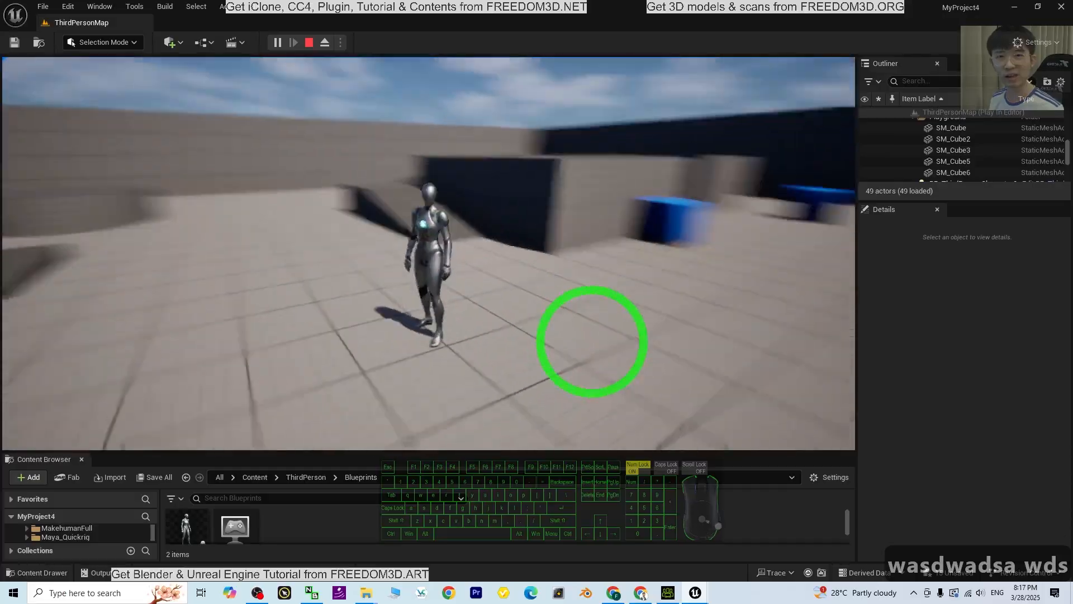
{"action": "key", "text": "Escape"}
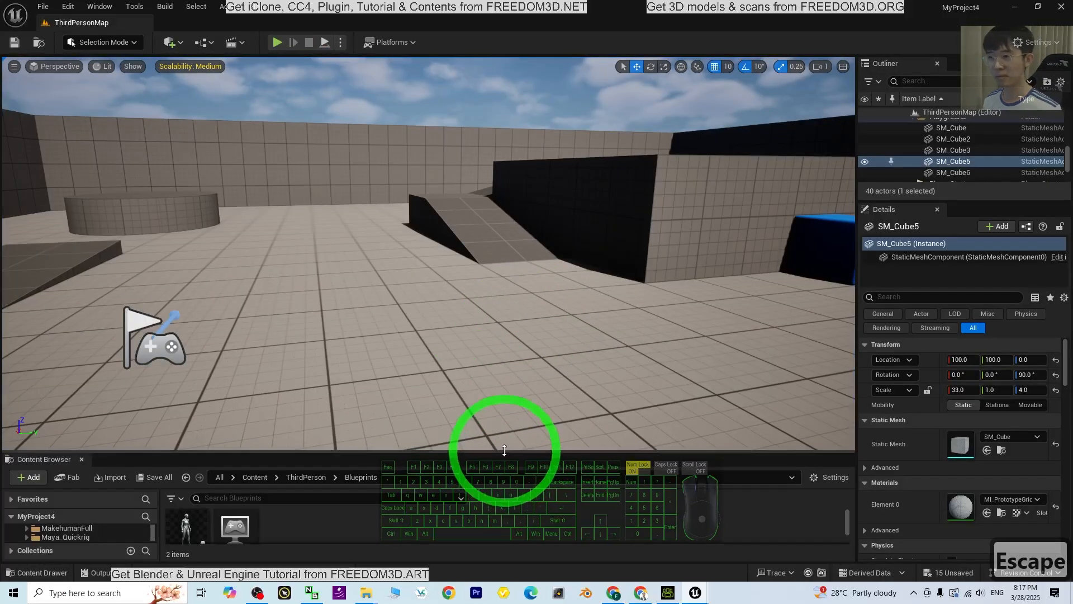
Duplicate the BP_ThirdPersonCharacter blueprint and prefix the copy's name with model_01
{"action": "left_click_drag", "start_coordinate": [504, 450], "coordinate": [500, 386]}
{"action": "left_click", "coordinate": [248, 526]}
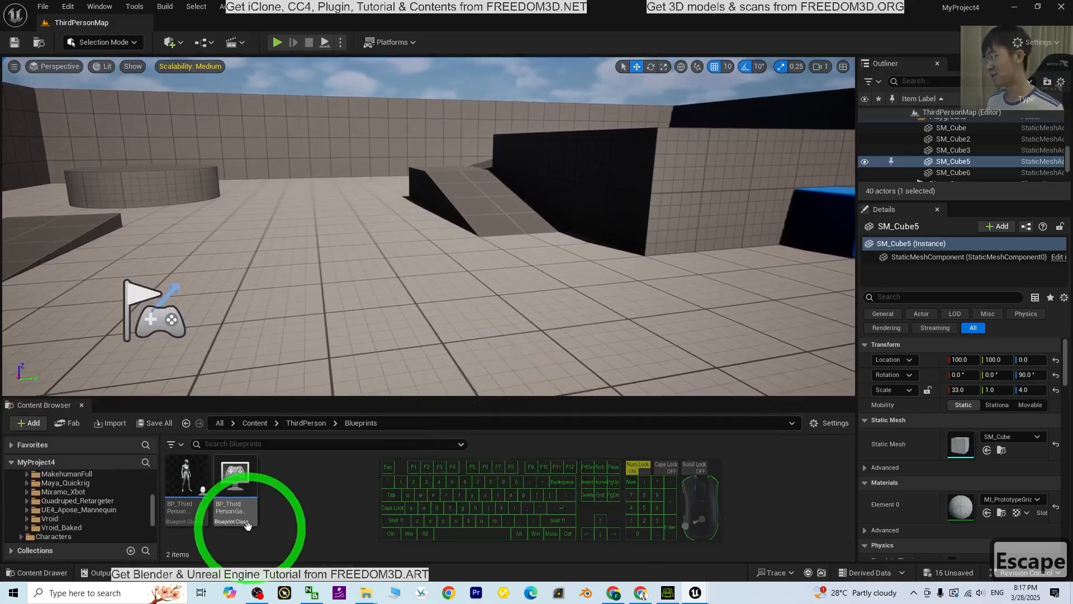
{"action": "left_click", "coordinate": [182, 478]}
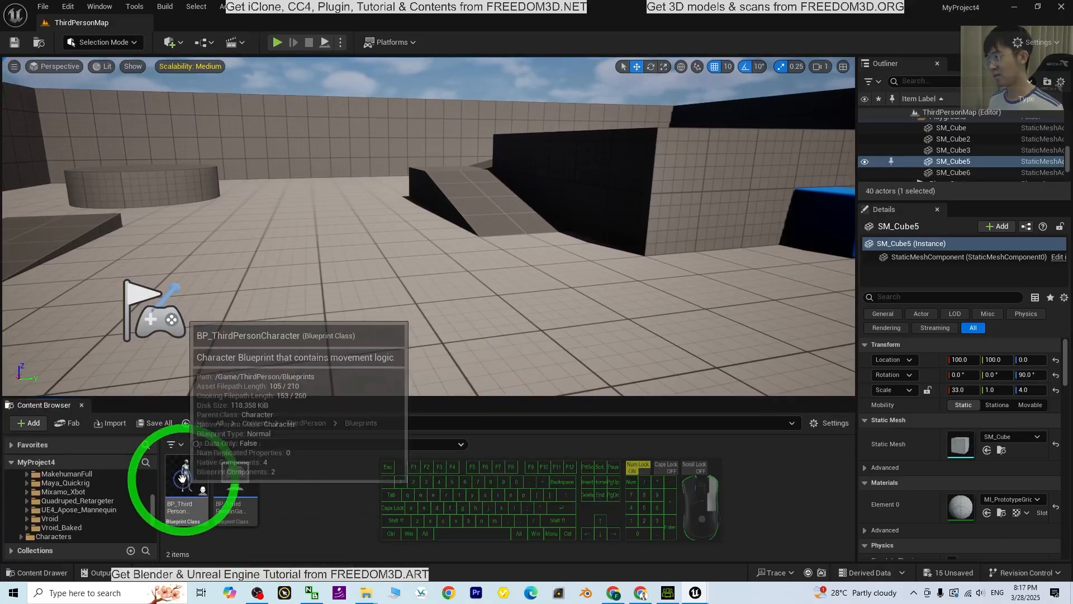
{"action": "right_click", "coordinate": [182, 478]}
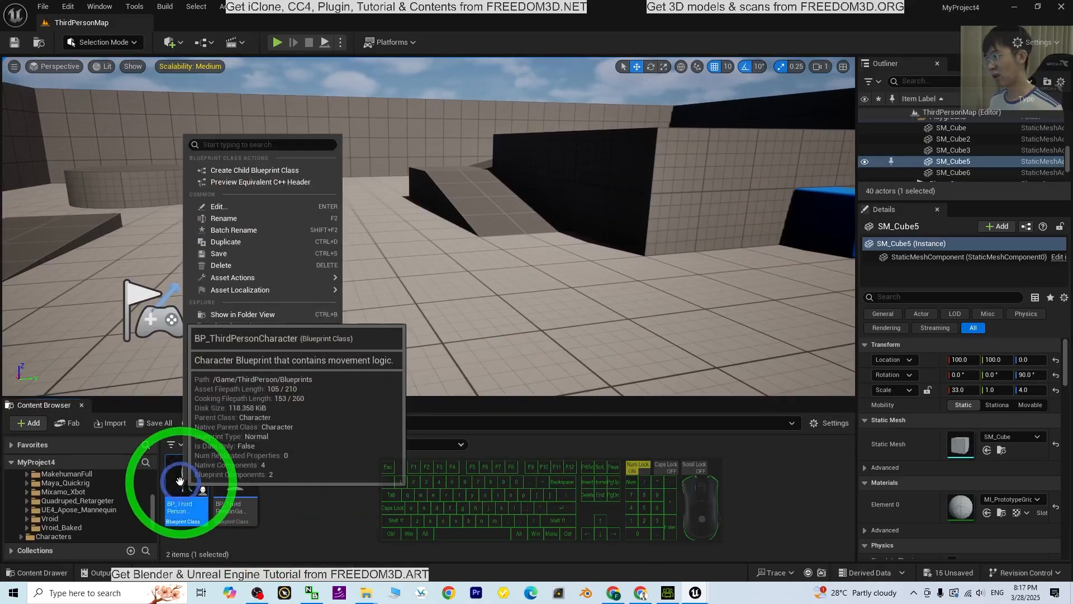
{"action": "left_click", "coordinate": [230, 245]}
{"action": "left_click", "coordinate": [248, 500]}
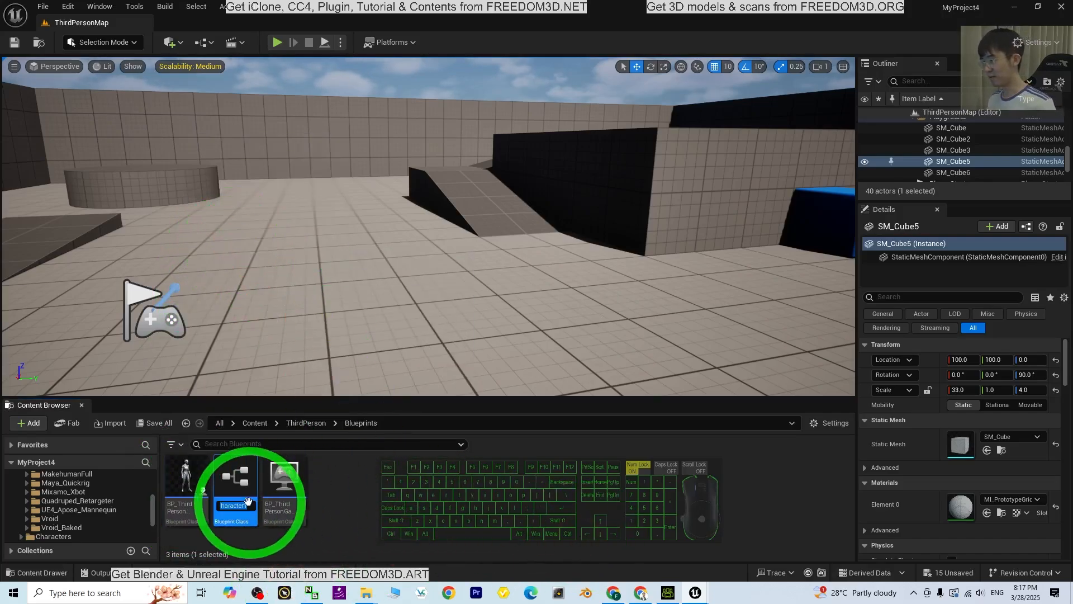
{"action": "left_click_drag", "start_coordinate": [242, 505], "coordinate": [144, 497]}
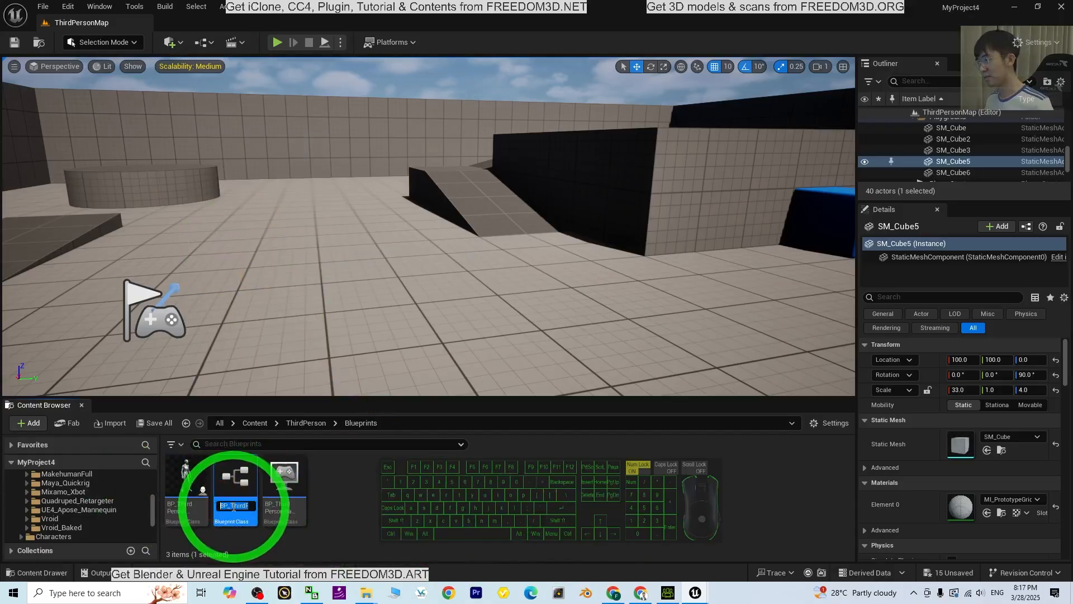
{"action": "left_click", "coordinate": [222, 506]}
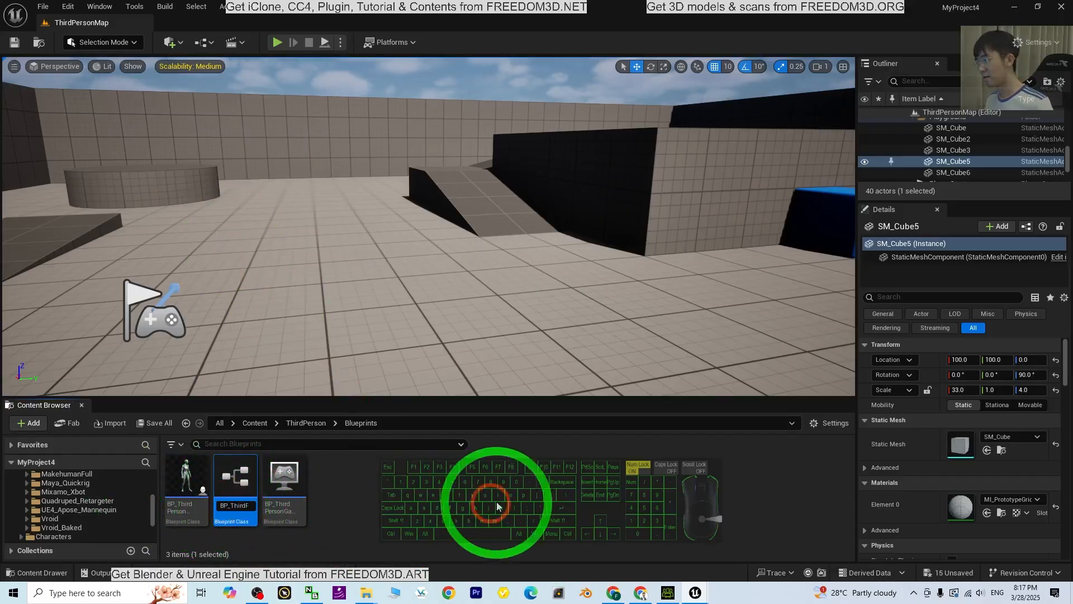
{"action": "type", "text": "model_01"}
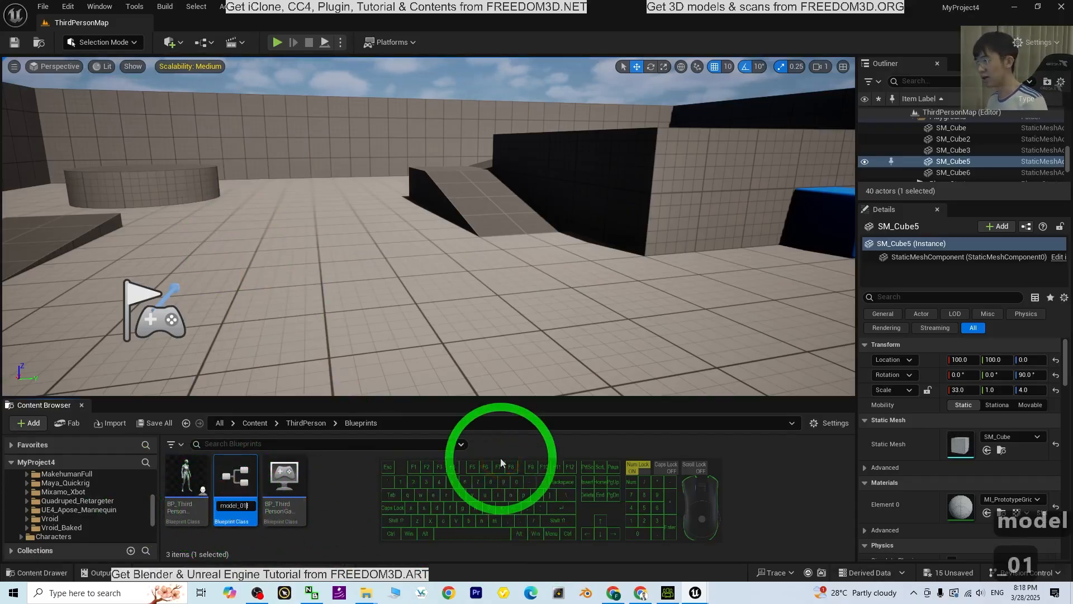
{"action": "key", "text": "Return"}
Rename the duplicated character blueprint as model01_BP_ThirdPersonCharacter1
{"action": "key", "text": "F2"}
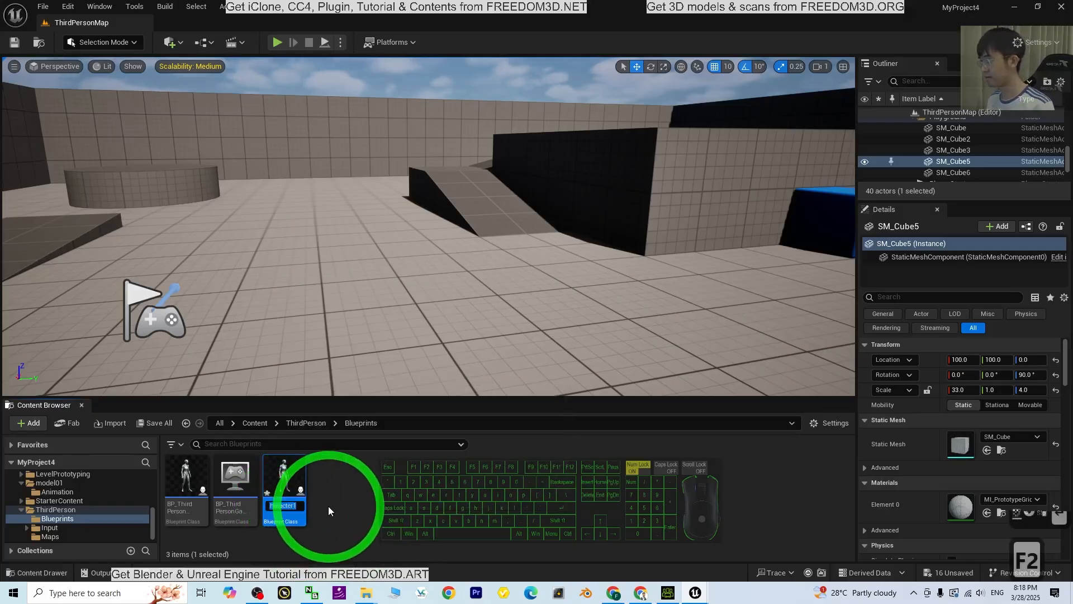
{"action": "left_click_drag", "start_coordinate": [287, 506], "coordinate": [234, 502]}
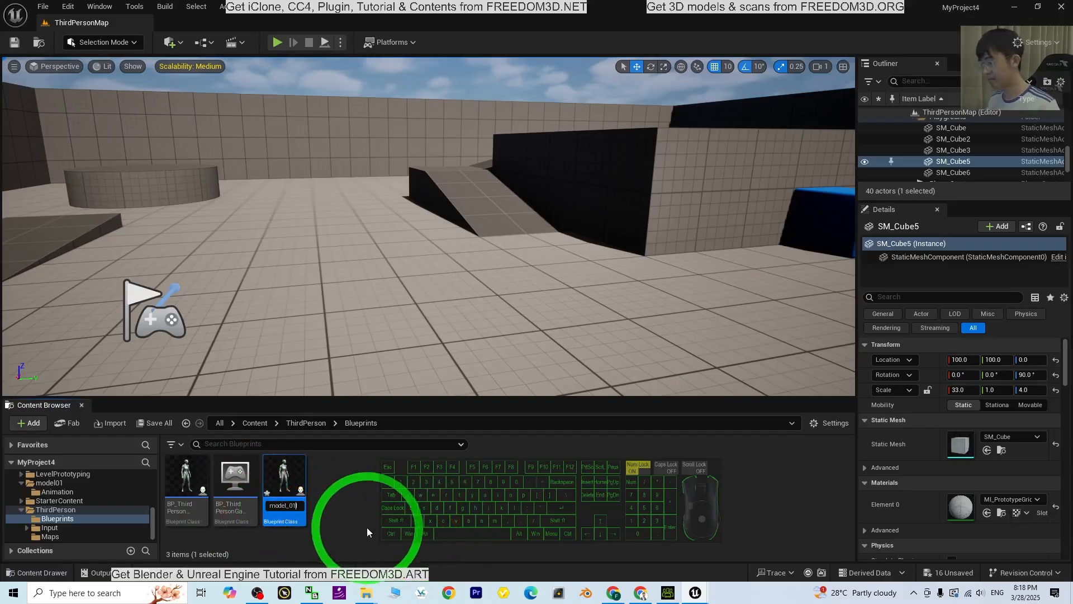
{"action": "type", "text": "_"}
{"action": "key", "text": "Return"}
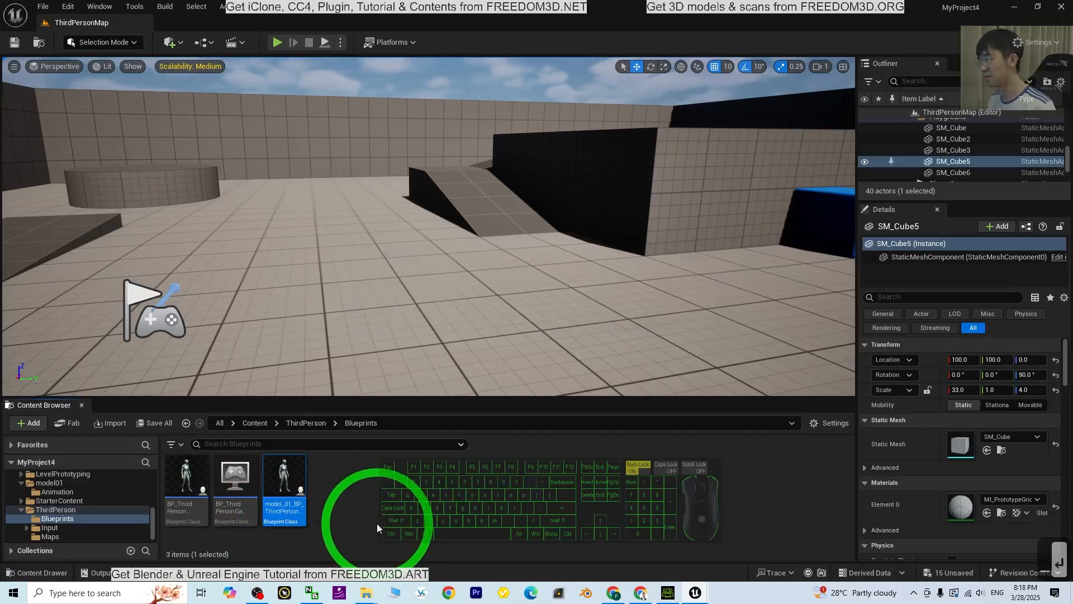
{"action": "scroll", "coordinate": [410, 501], "scroll_direction": "up", "scroll_amount": 3, "text": "ctrl"}
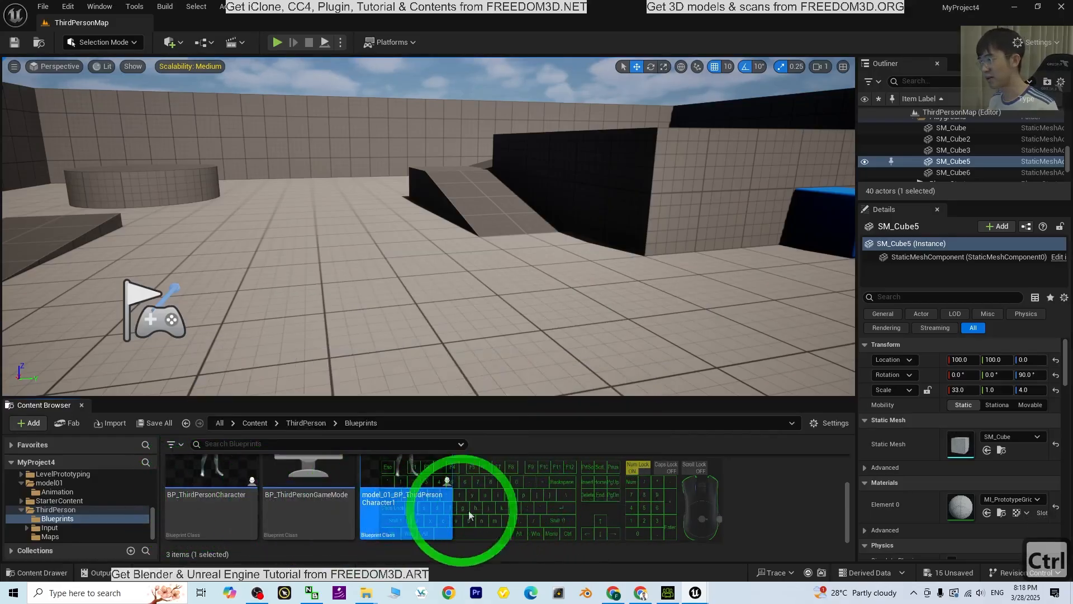
{"action": "left_click", "coordinate": [385, 496]}
{"action": "key", "text": "BackSpace"}
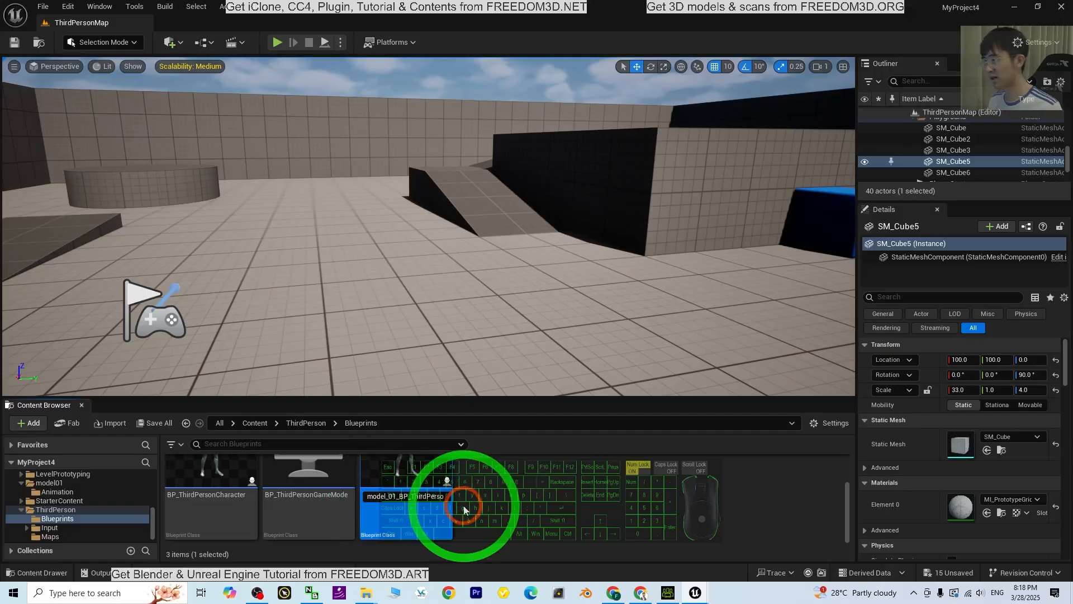
{"action": "left_click", "coordinate": [537, 508]}
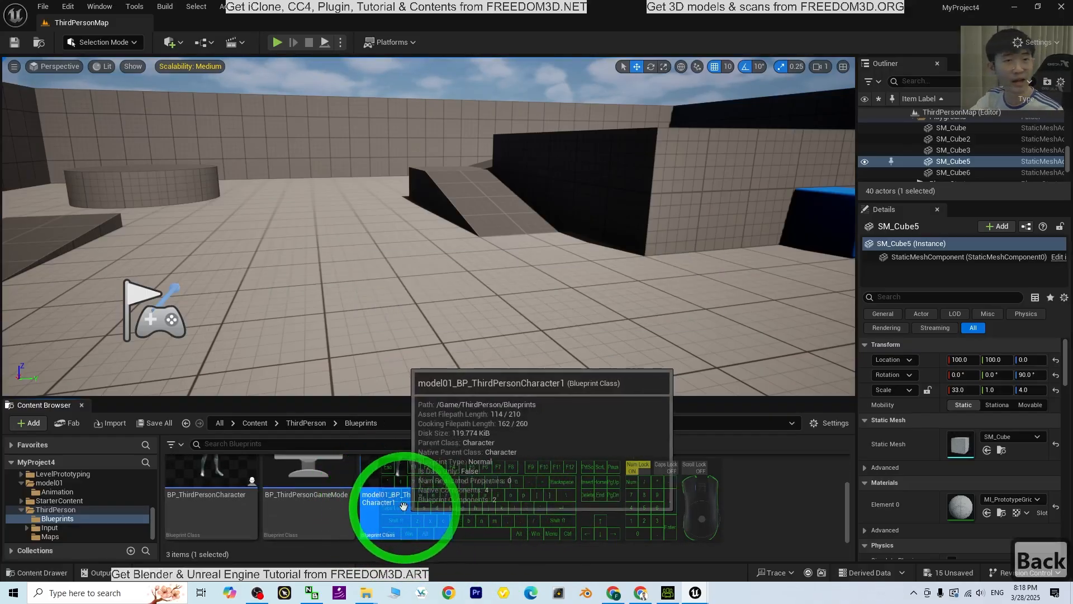
Open model01_BP_ThirdPersonCharacter1 in its viewport and set the Mesh component's Skeletal Mesh Asset to model01
{"action": "double_click", "coordinate": [414, 512]}
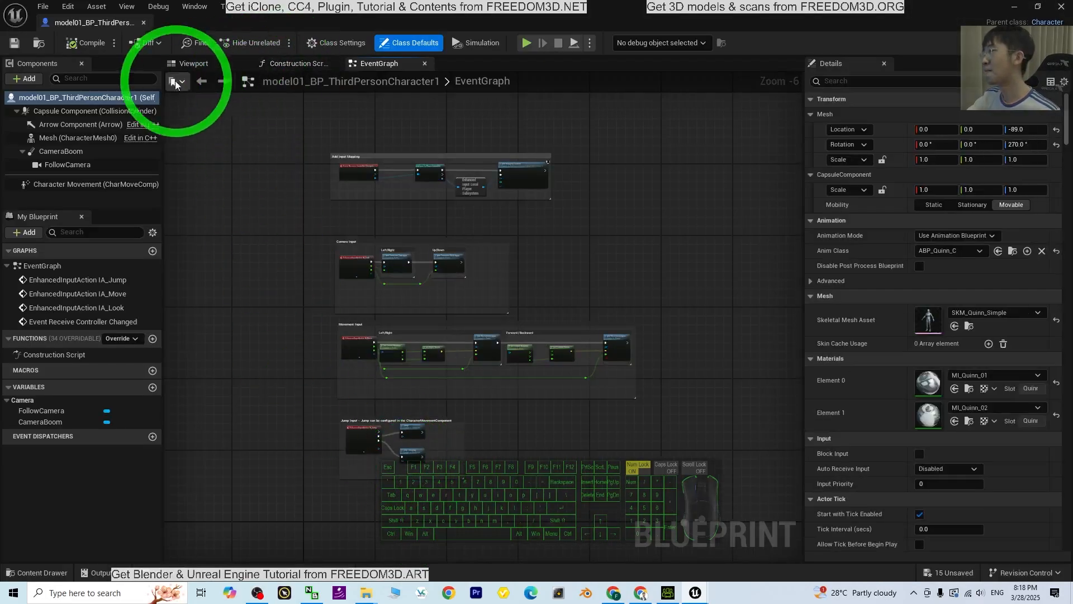
{"action": "left_click", "coordinate": [76, 137]}
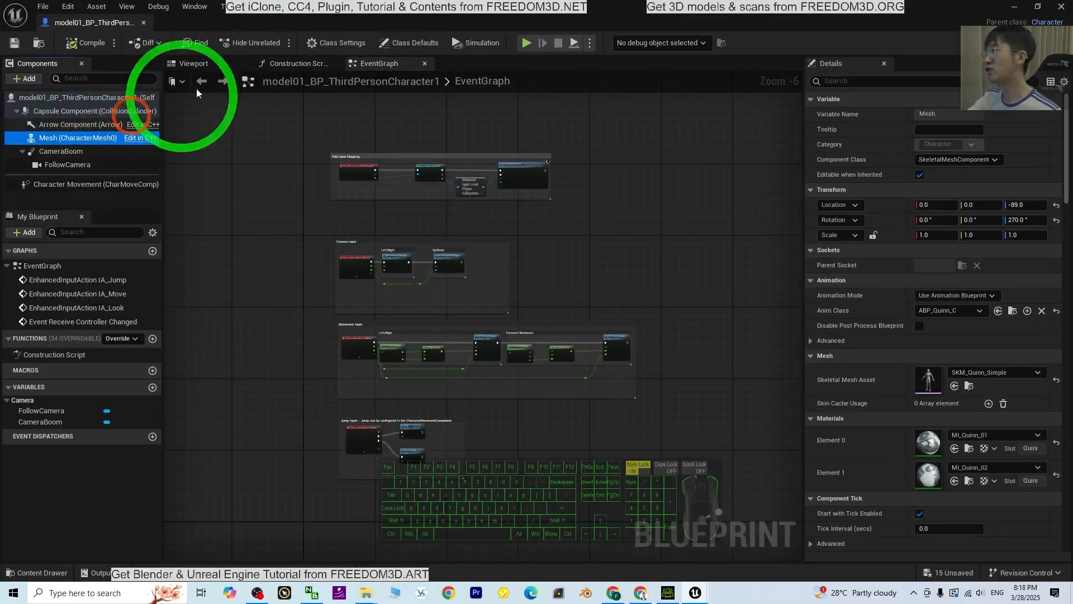
{"action": "left_click", "coordinate": [213, 64]}
{"action": "scroll", "coordinate": [556, 314], "scroll_direction": "up", "scroll_amount": 8}
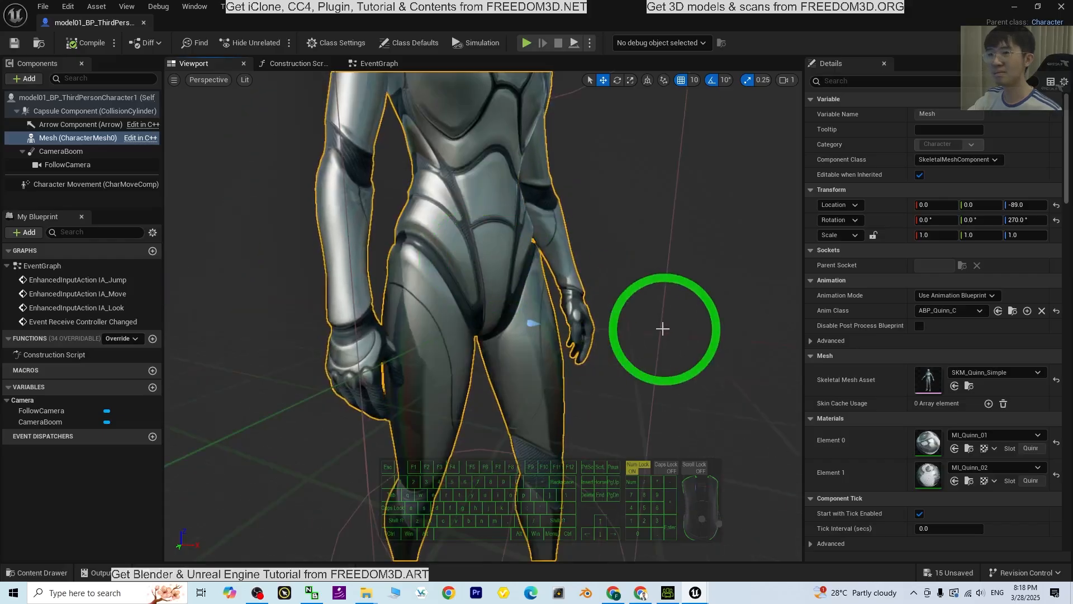
{"action": "scroll", "coordinate": [662, 328], "scroll_direction": "down", "scroll_amount": 8}
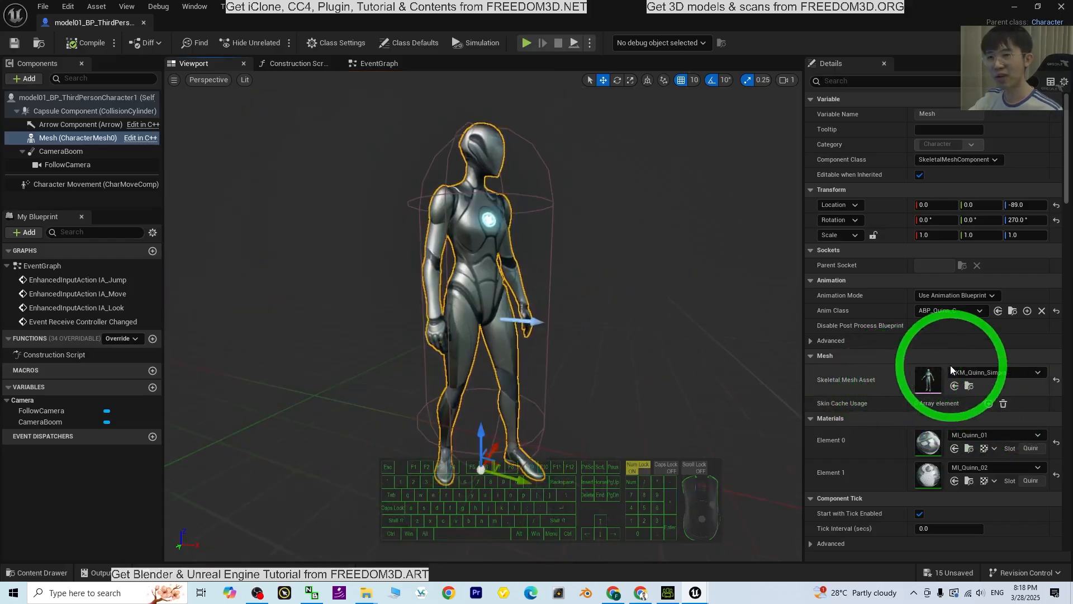
{"action": "left_click", "coordinate": [978, 373]}
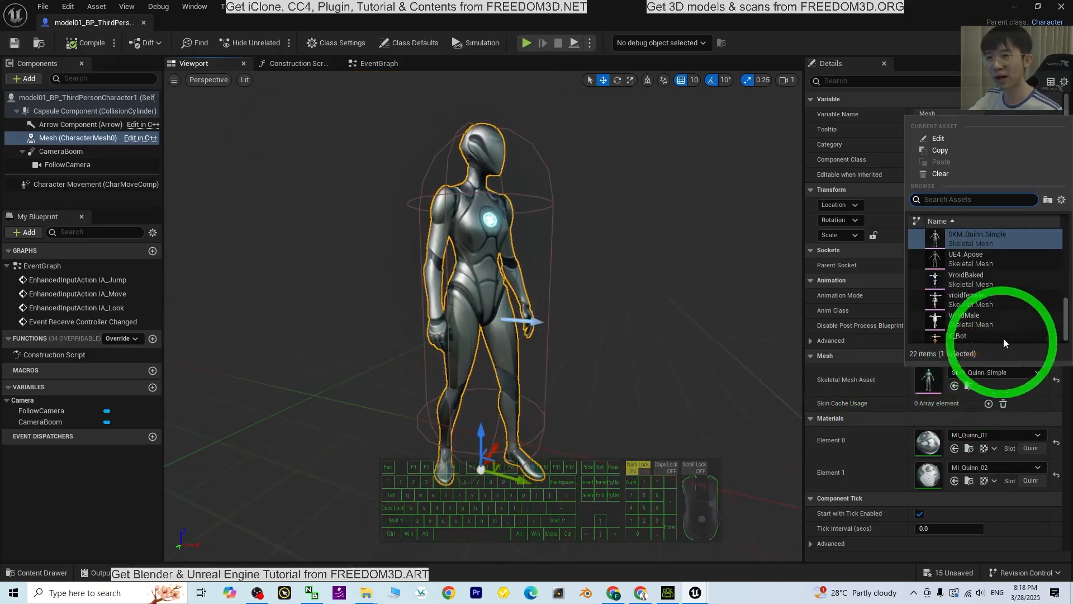
{"action": "left_click_drag", "start_coordinate": [1066, 319], "coordinate": [1066, 279]}
{"action": "left_click", "coordinate": [975, 305]}
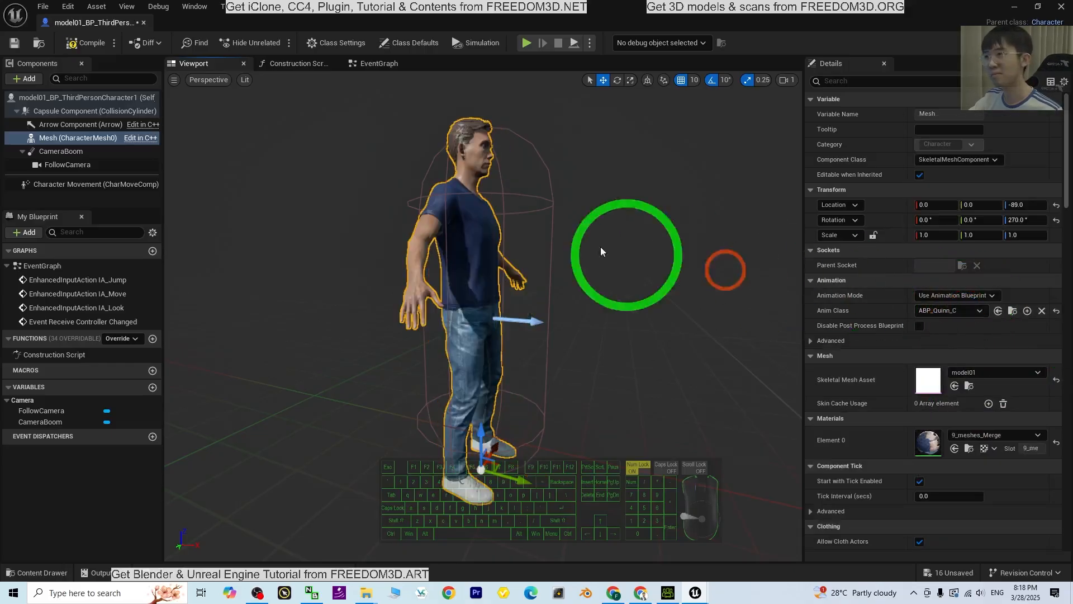
Review the Anim Class choices for the Mesh component without changing the class, and compile the blueprint
{"action": "left_click", "coordinate": [949, 311]}
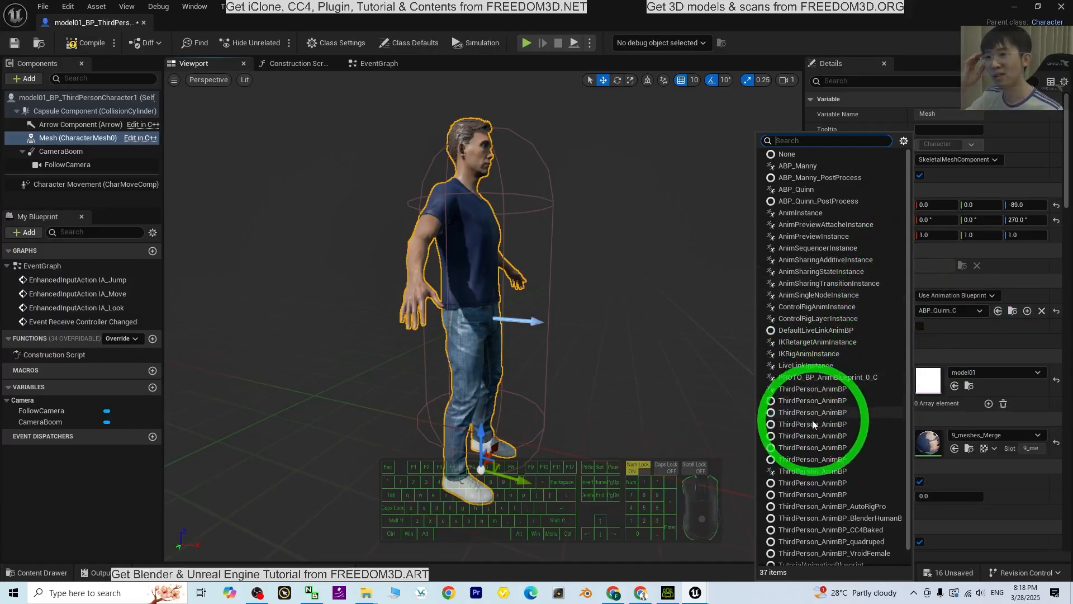
{"action": "left_click", "coordinate": [599, 186]}
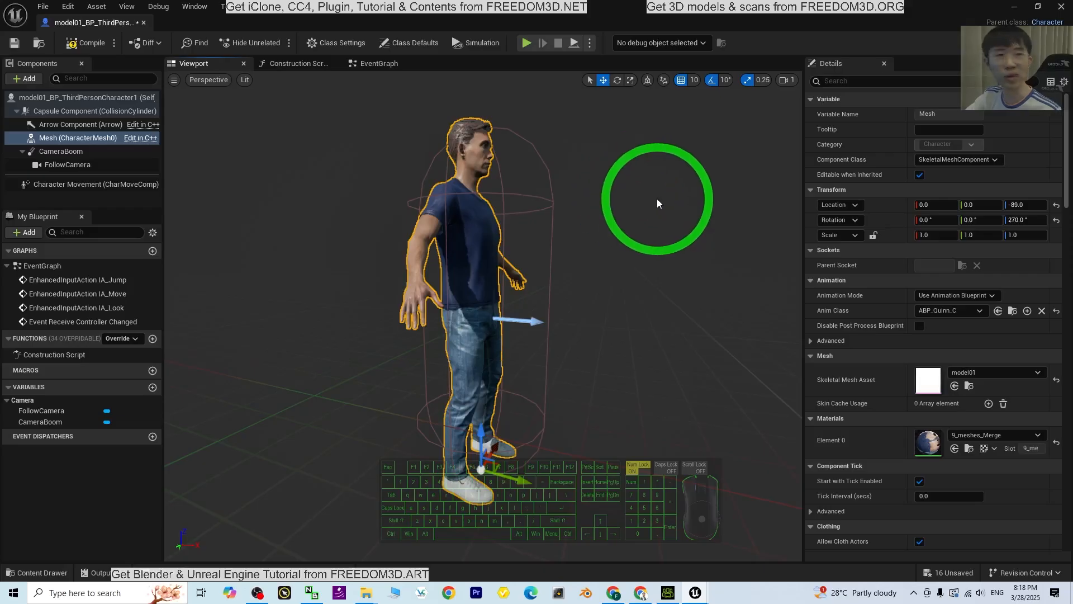
{"action": "left_click", "coordinate": [84, 44]}
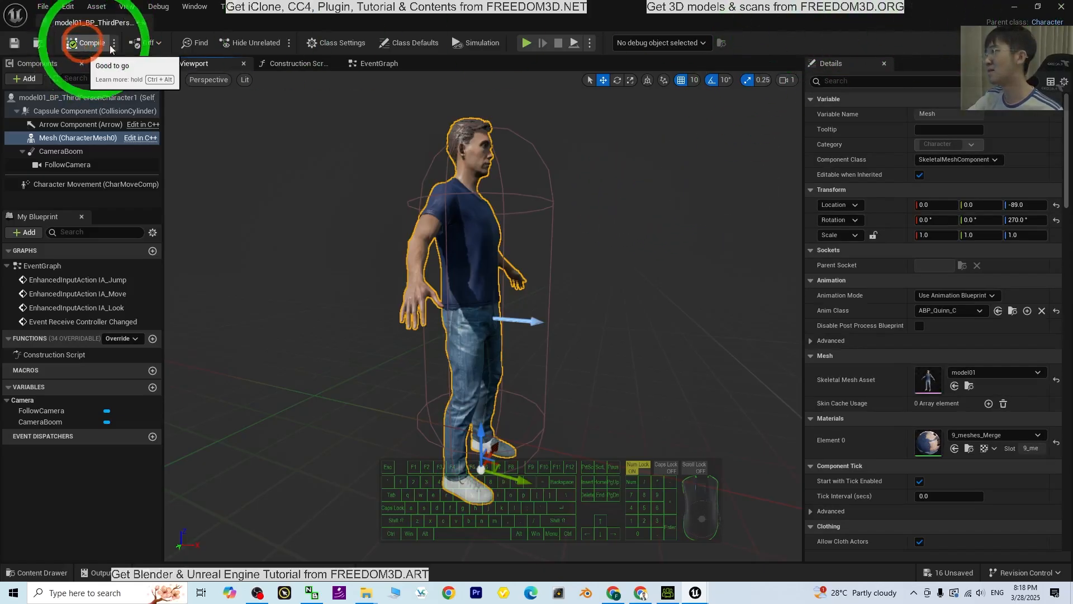
Return to the level editor, enlarge the content browser and open the Animation folder inside model01
{"action": "left_click", "coordinate": [1014, 6]}
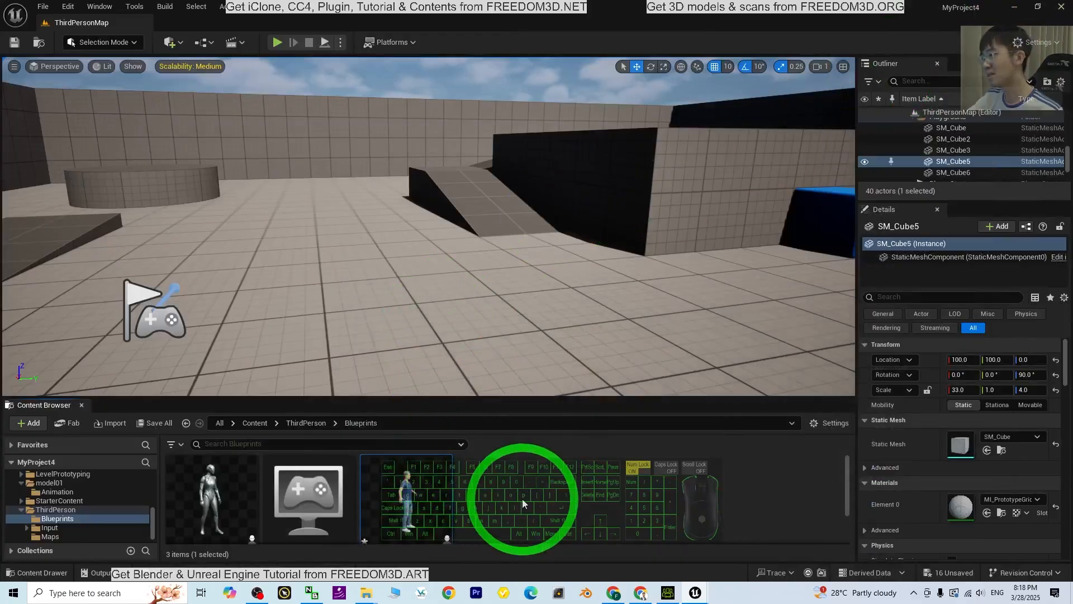
{"action": "left_click", "coordinate": [254, 423]}
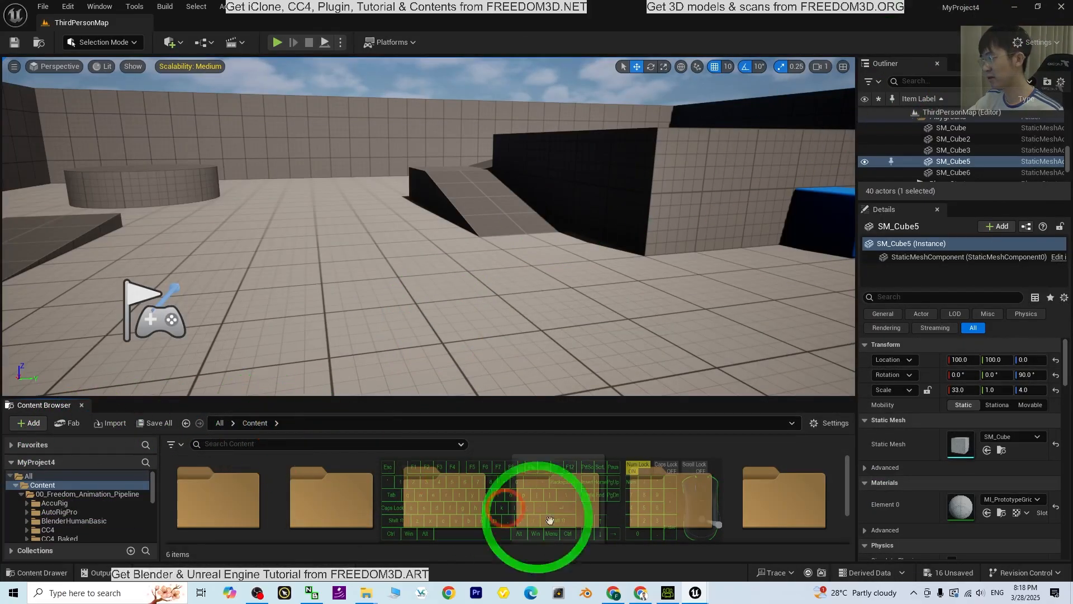
{"action": "key", "text": "ctrl"}
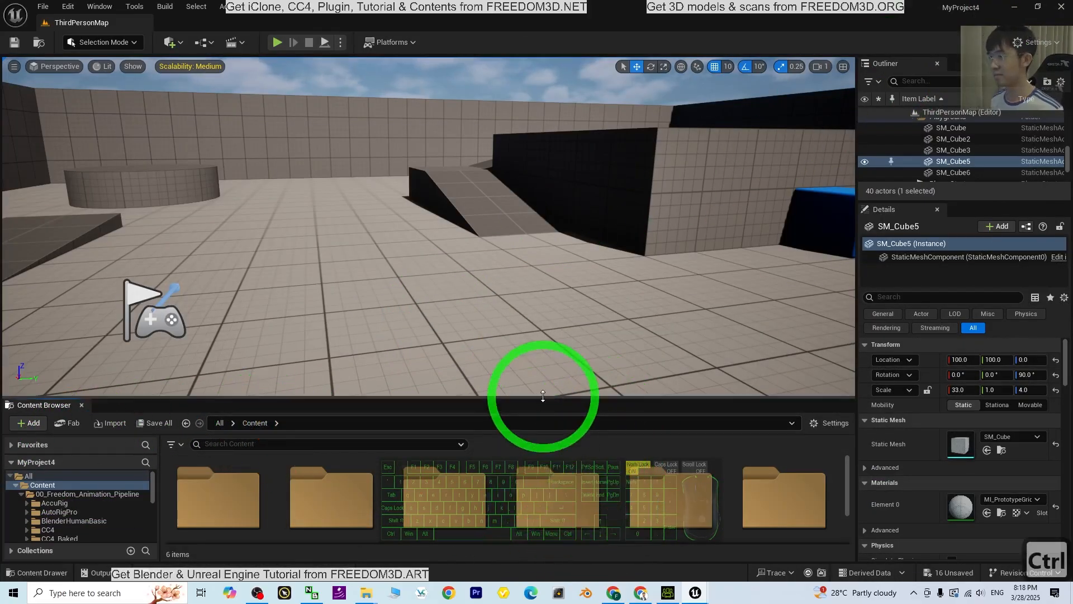
{"action": "left_click_drag", "start_coordinate": [542, 396], "coordinate": [542, 347]}
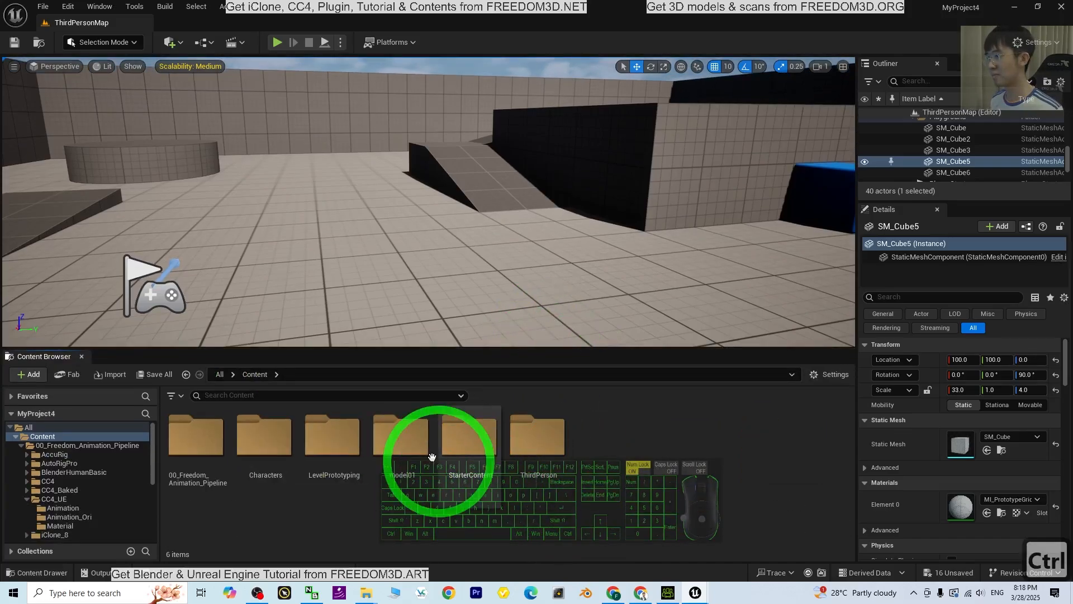
{"action": "double_click", "coordinate": [430, 441]}
{"action": "double_click", "coordinate": [201, 441]}
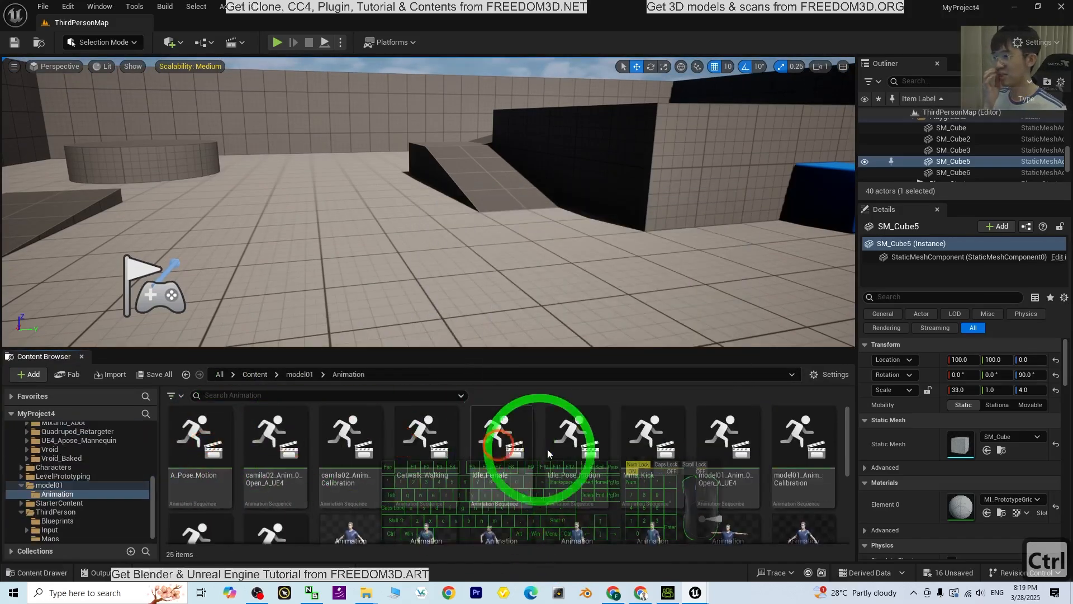
Rename the ThirdPerson_AnimBP animation blueprint in model01's Animation folder as ThirdPerson_AnimBP_model01
{"action": "scroll", "coordinate": [572, 447], "scroll_direction": "down", "scroll_amount": 1}
{"action": "scroll", "coordinate": [804, 469], "scroll_direction": "down", "scroll_amount": 1}
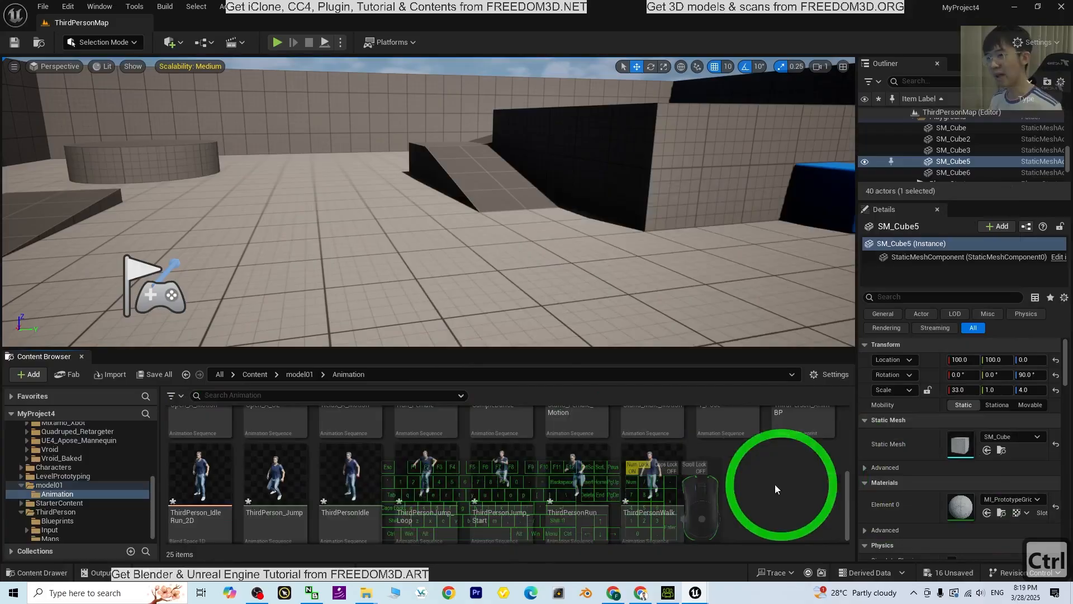
{"action": "scroll", "coordinate": [787, 467], "scroll_direction": "up", "scroll_amount": 2}
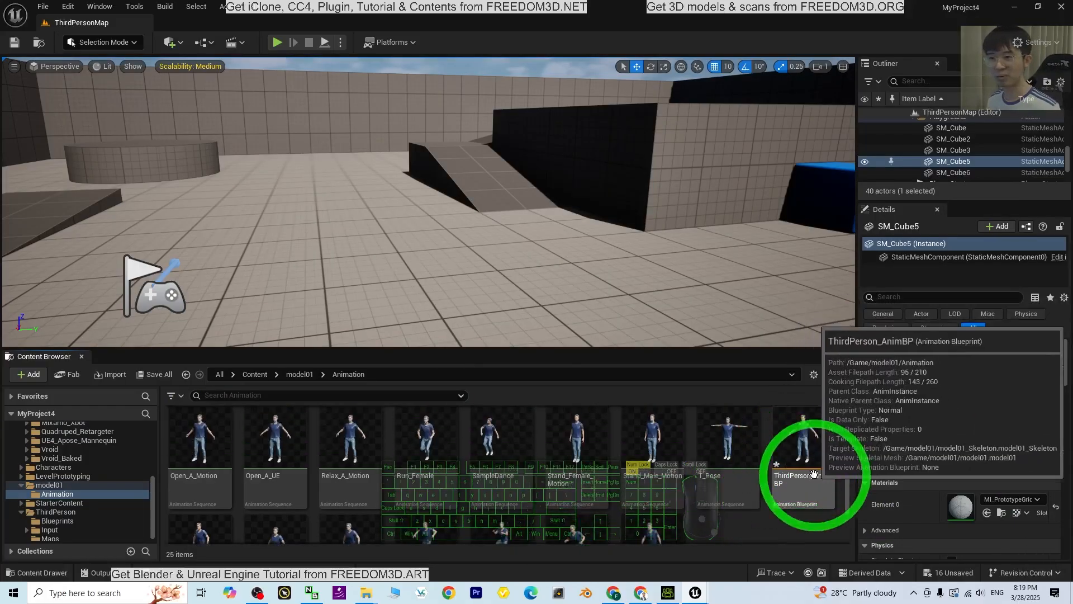
{"action": "left_click", "coordinate": [788, 484]}
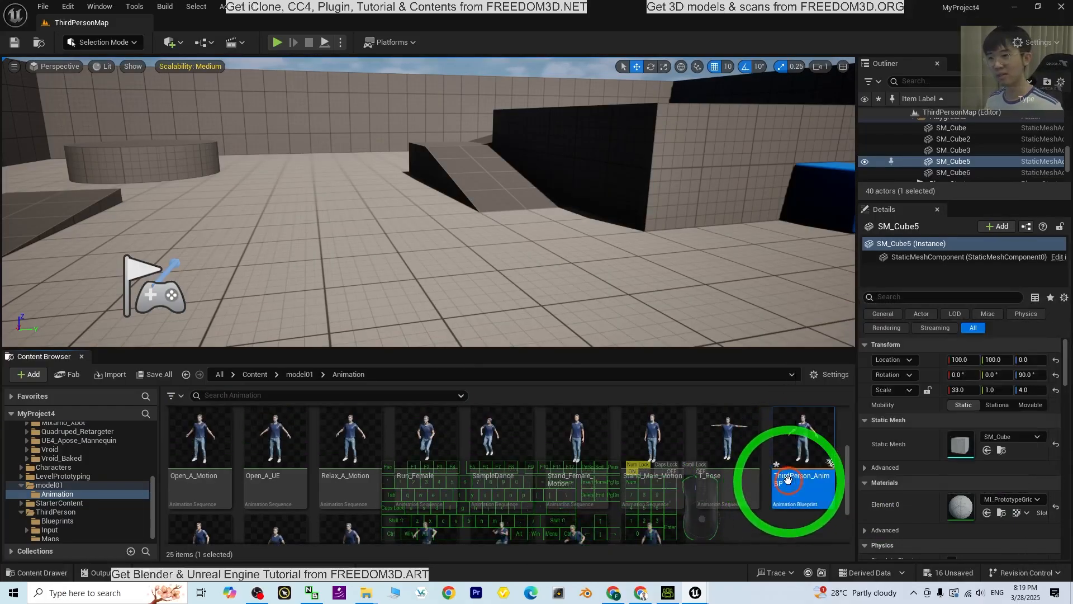
{"action": "key", "text": "F2"}
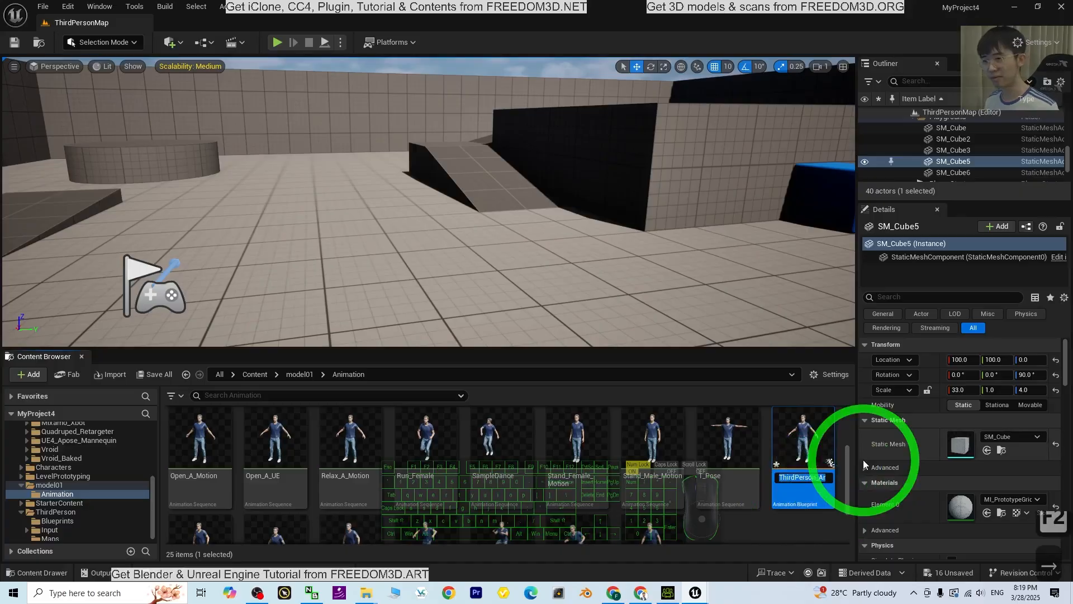
{"action": "key", "text": "Right"}
{"action": "key", "text": "Right"}
{"action": "key", "text": "Right"}
{"action": "type", "text": "_"}
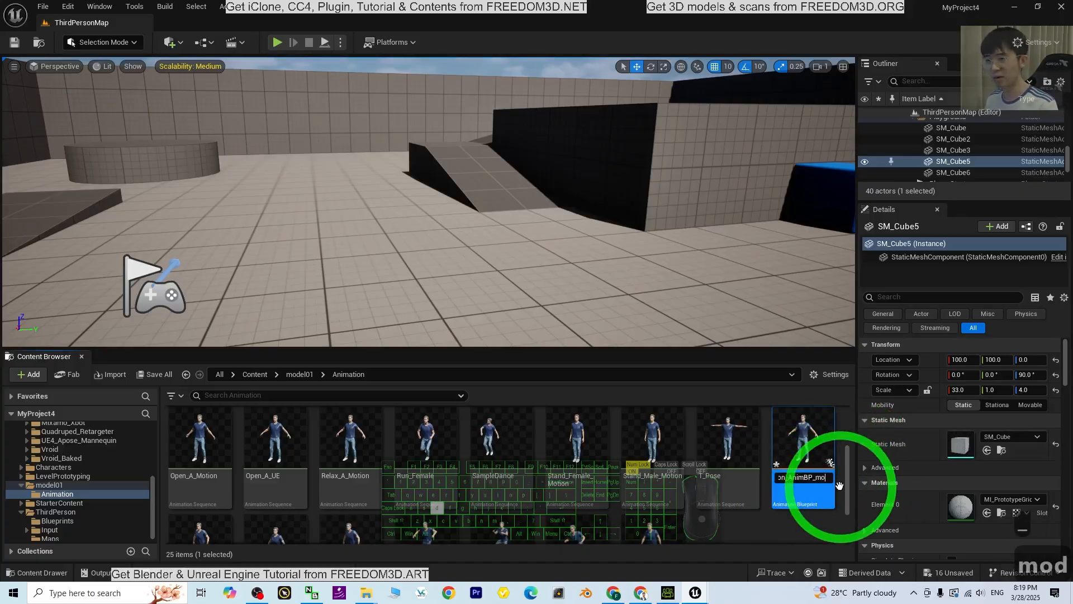
{"action": "key", "text": "Return"}
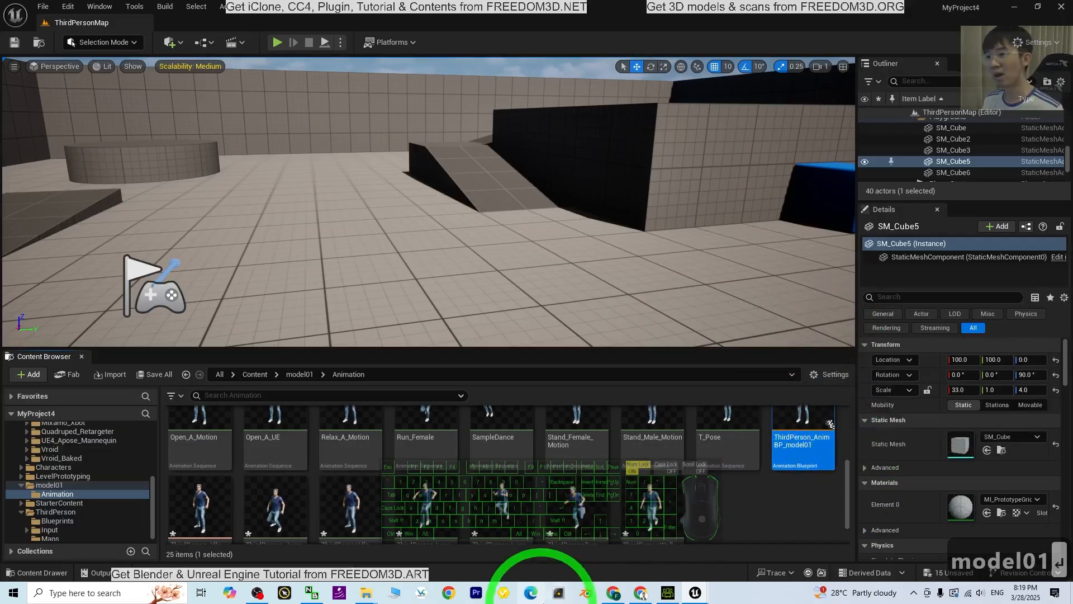
In the model01_BP_ThirdPersonCharacter1 blueprint, set the Mesh's Anim Class to ThirdPerson_AnimBP_model01, compile, and return to the level editor
{"action": "mouse_move", "coordinate": [695, 592]}
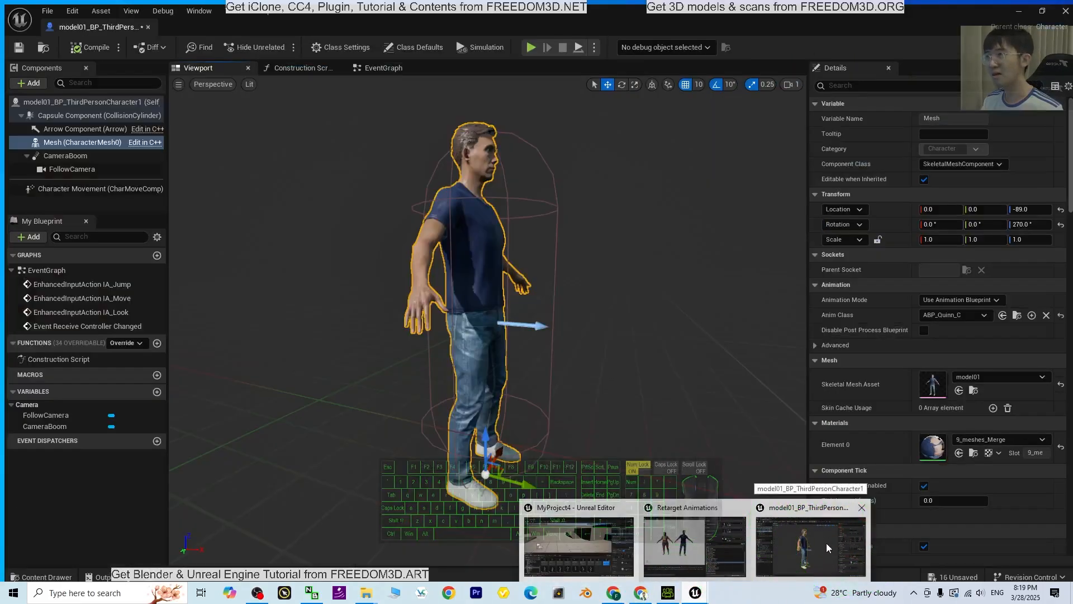
{"action": "left_click", "coordinate": [826, 542]}
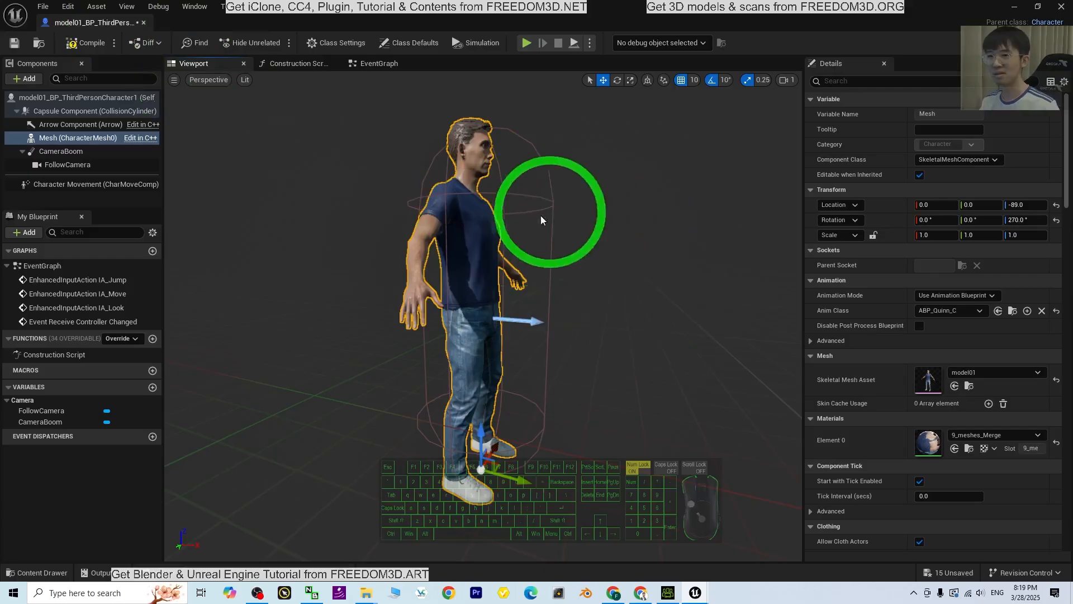
{"action": "left_click", "coordinate": [943, 312]}
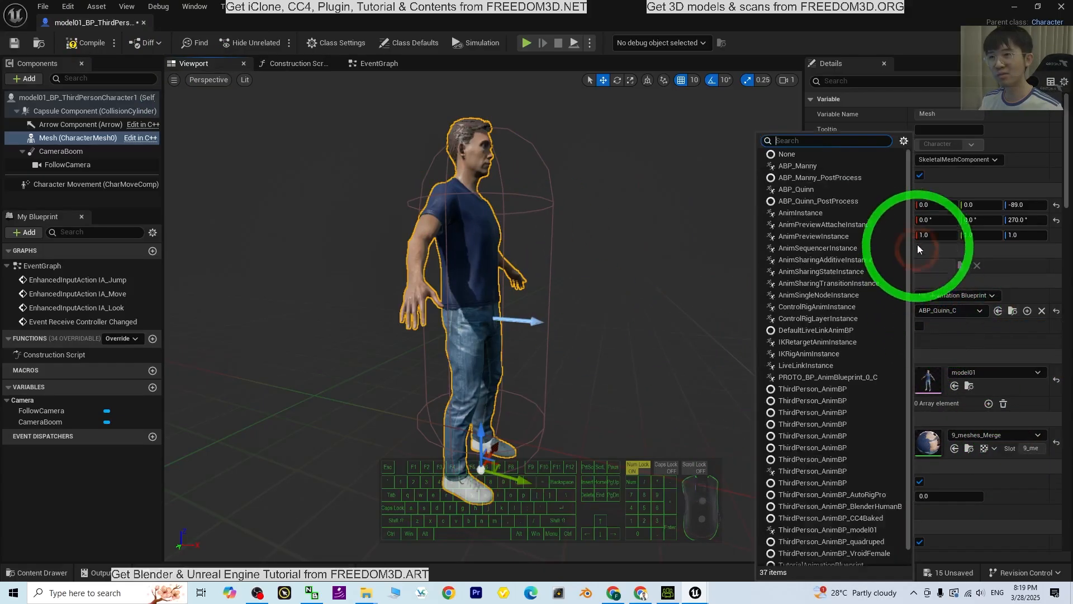
{"action": "scroll", "coordinate": [910, 230], "scroll_direction": "down", "scroll_amount": 1}
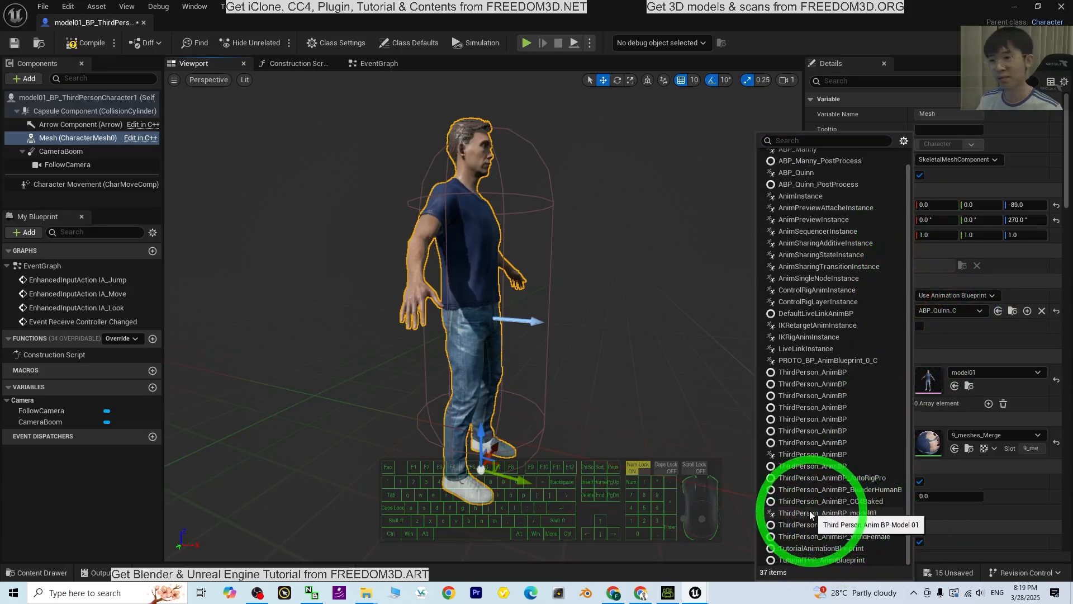
{"action": "left_click", "coordinate": [869, 515]}
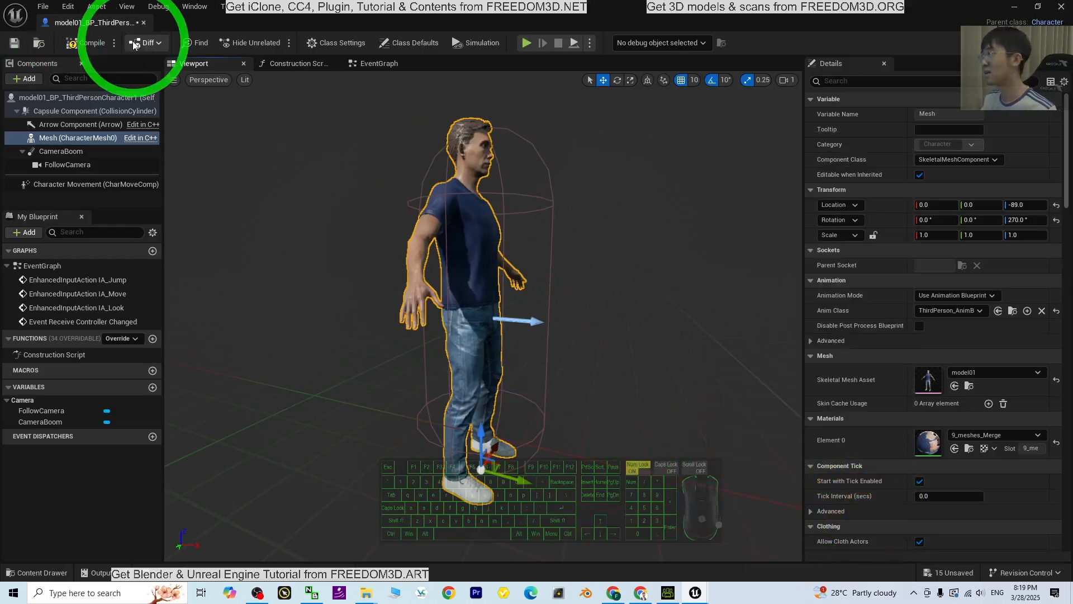
{"action": "left_click", "coordinate": [87, 42]}
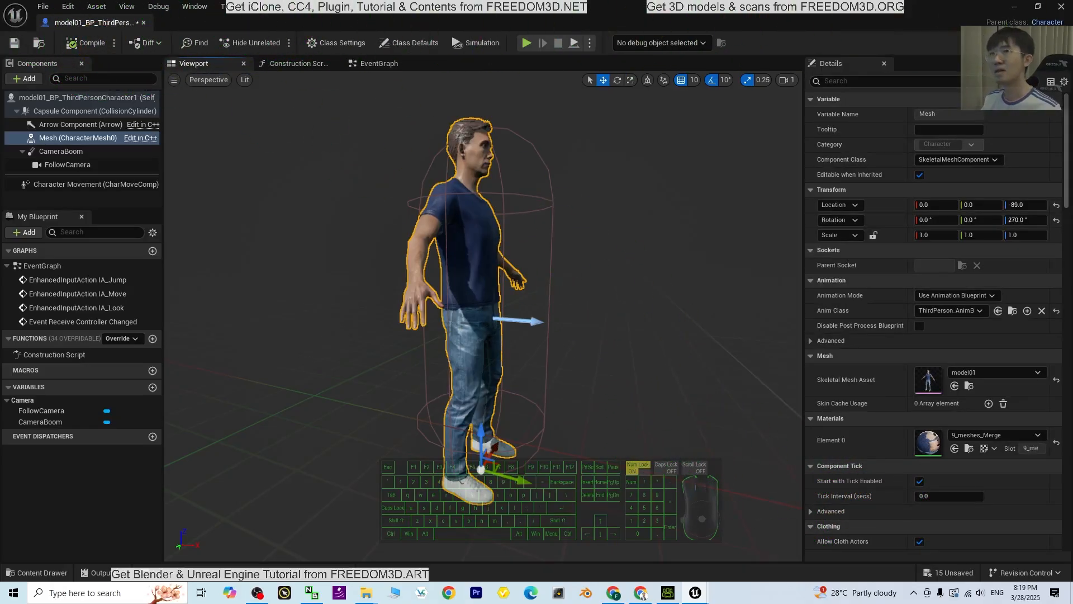
{"action": "left_click", "coordinate": [1051, 10]}
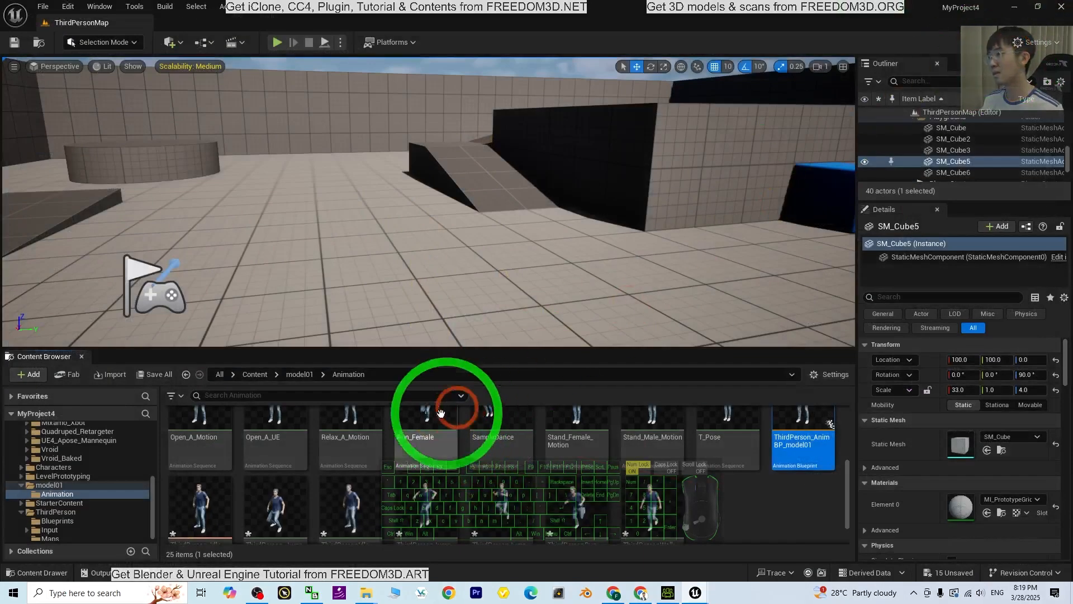
Open the BP_ThirdPersonGameMode blueprint from the Blueprints folder inside ThirdPerson
{"action": "left_click", "coordinate": [252, 376]}
{"action": "double_click", "coordinate": [546, 438]}
{"action": "left_click", "coordinate": [205, 438]}
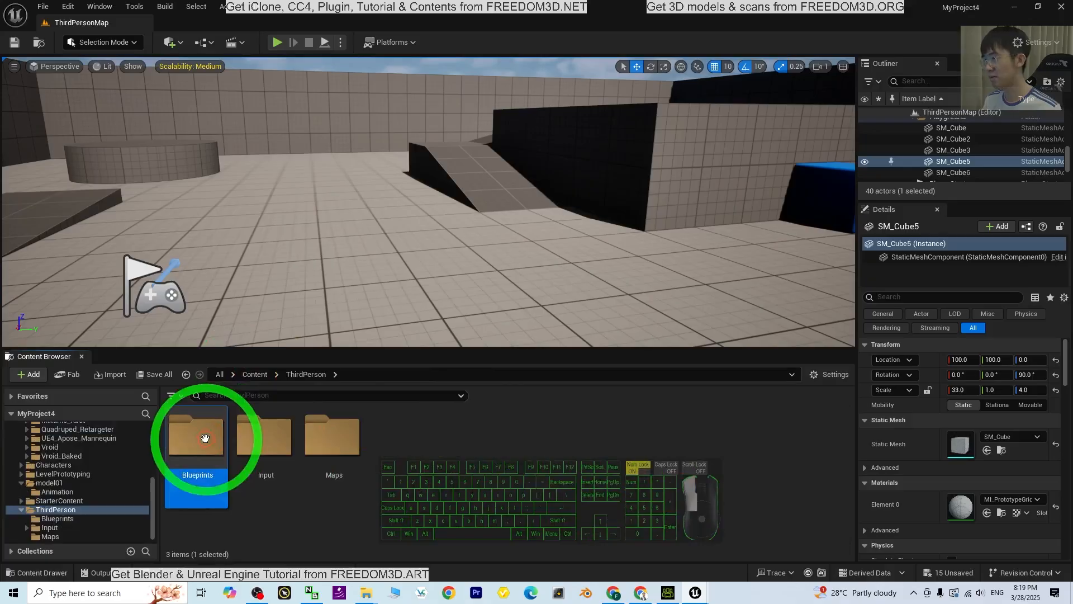
{"action": "double_click", "coordinate": [205, 438]}
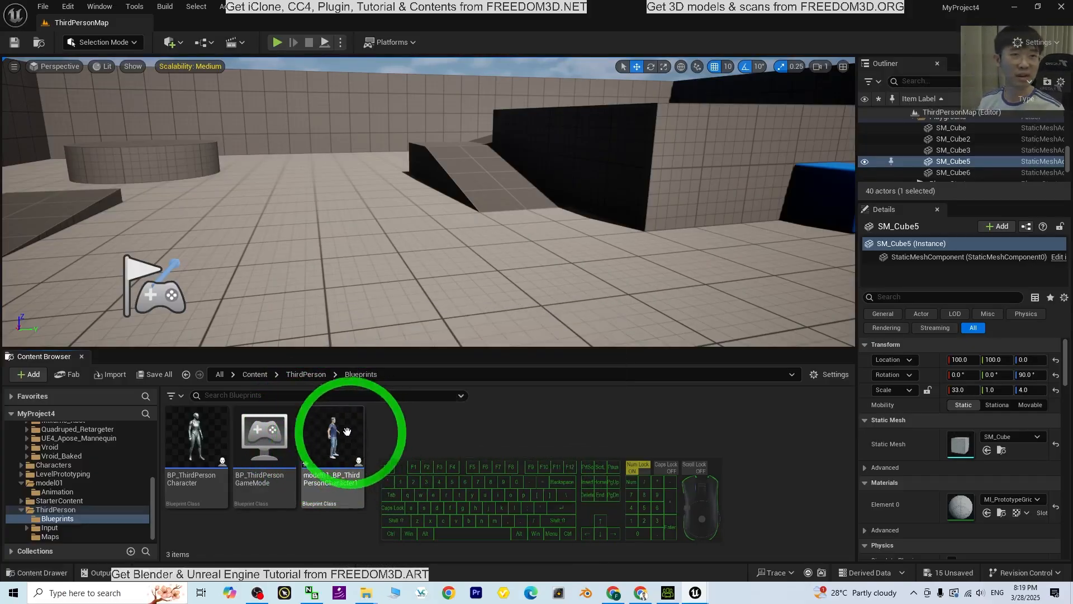
{"action": "double_click", "coordinate": [265, 439]}
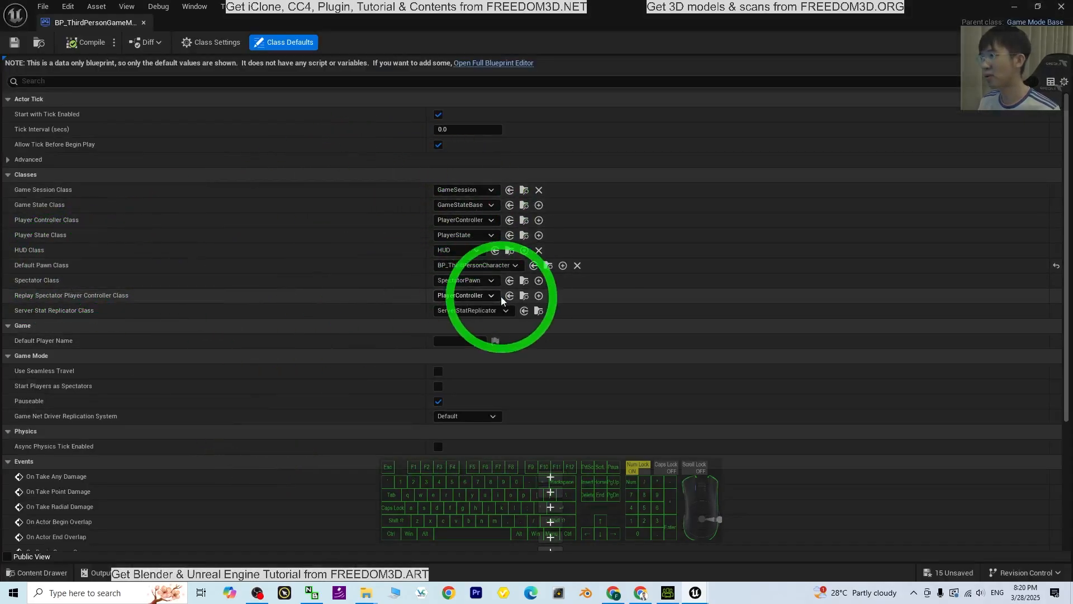
Set the game mode's Default Pawn Class to model01_BP_ThirdPersonCharacter1, compile and save it, and close the blueprint
{"action": "left_click", "coordinate": [488, 265]}
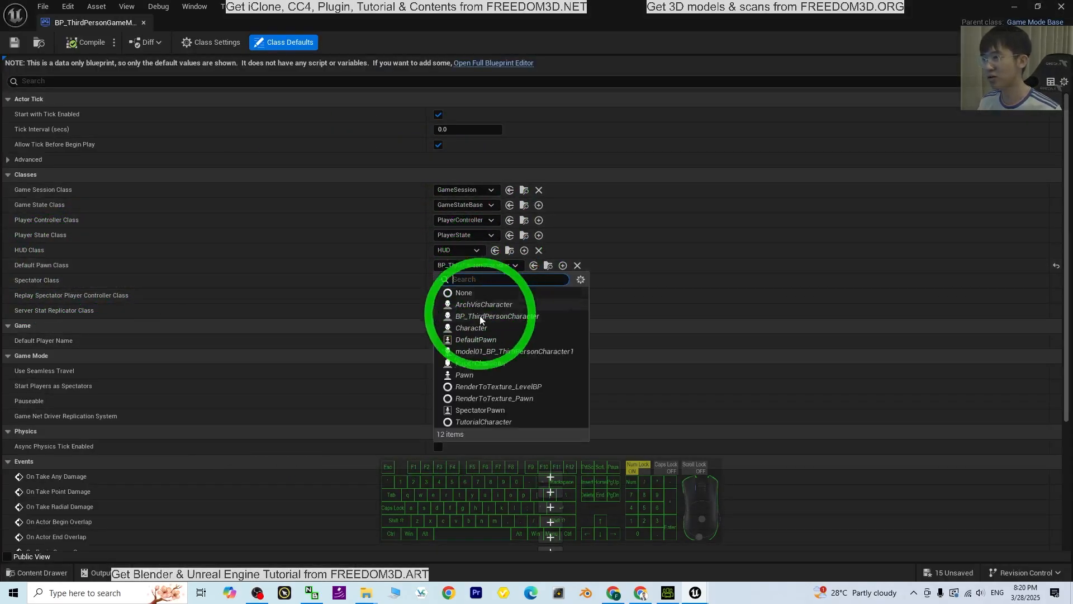
{"action": "left_click", "coordinate": [544, 351]}
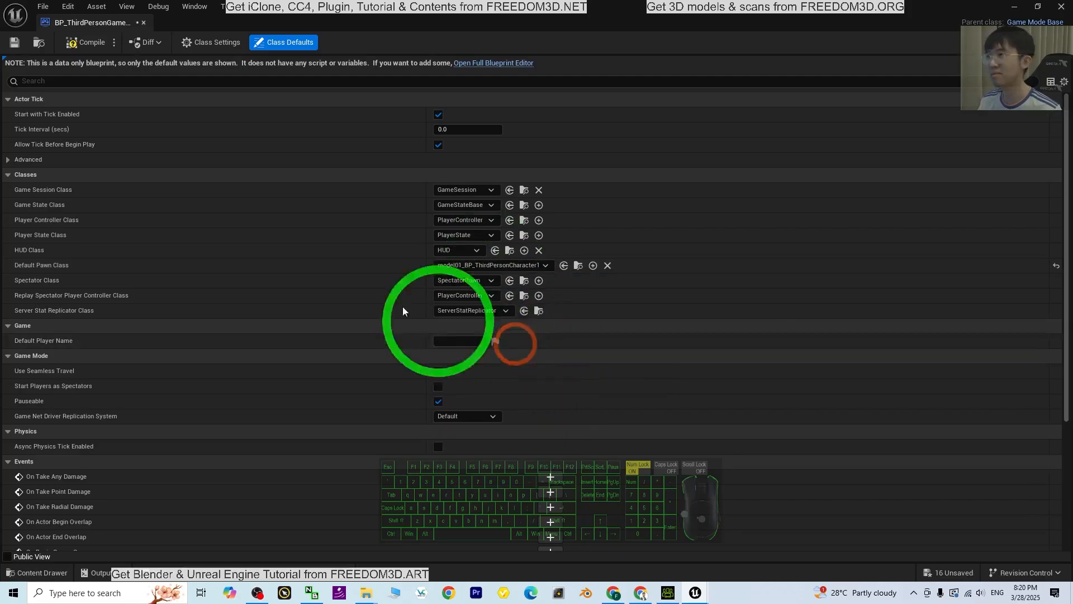
{"action": "left_click", "coordinate": [67, 40]}
{"action": "left_click", "coordinate": [36, 45]}
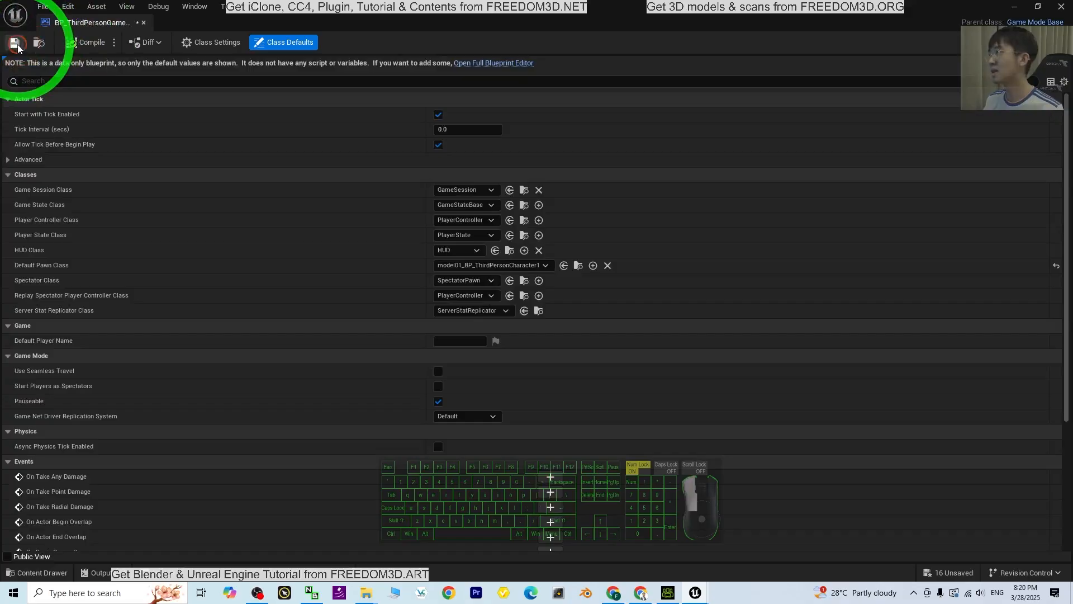
{"action": "left_click", "coordinate": [1059, 6]}
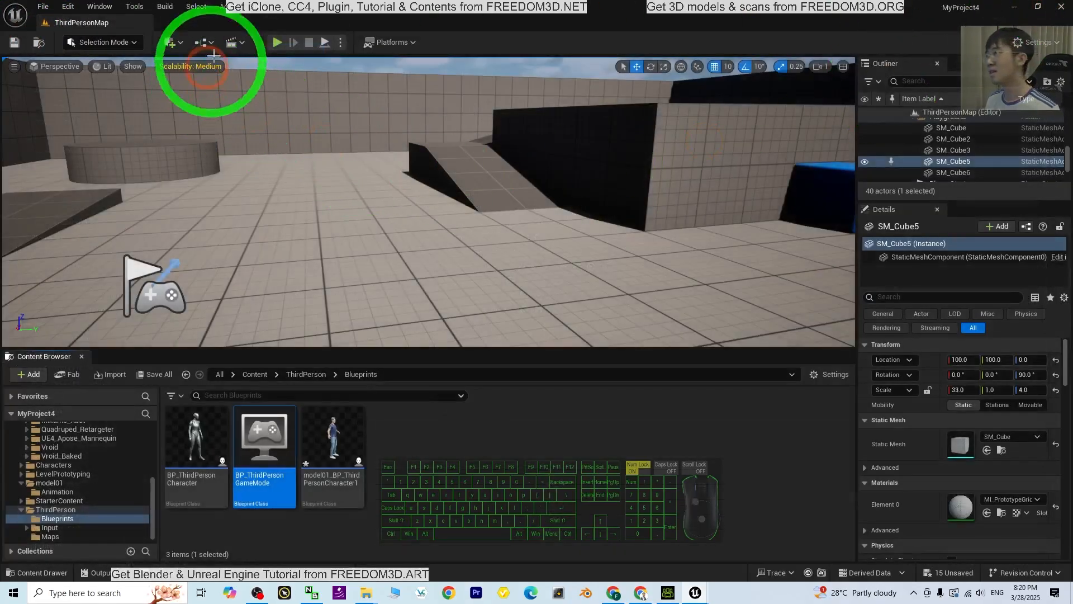
Enlarge the level viewport and play the level, running and jumping the character across the floor, ramps and platforms before stopping the session
{"action": "left_click_drag", "start_coordinate": [432, 347], "coordinate": [407, 458]}
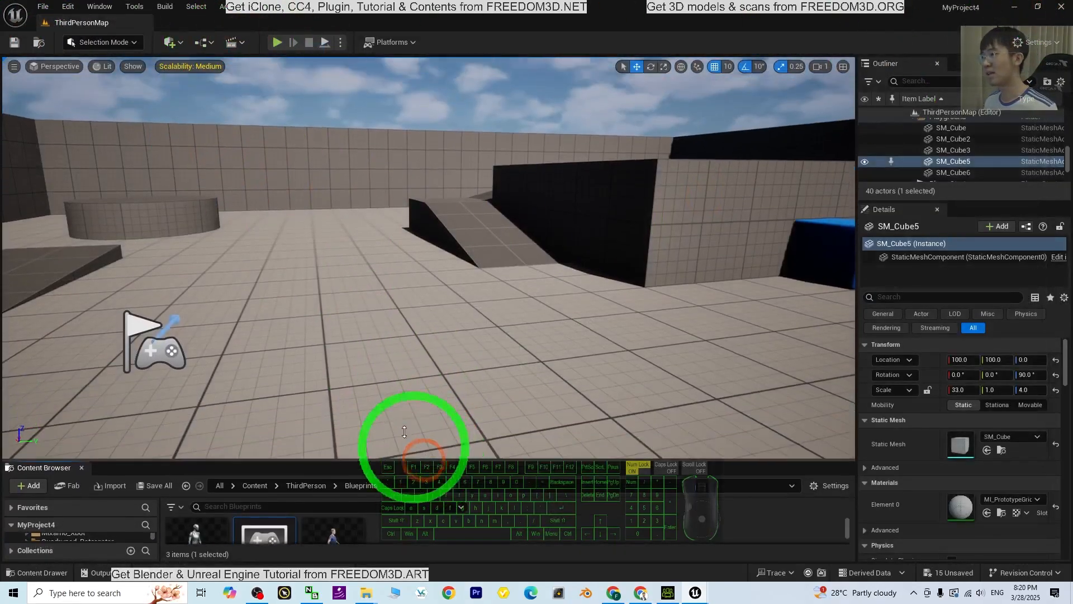
{"action": "left_click", "coordinate": [277, 43]}
{"action": "key", "text": "w"}
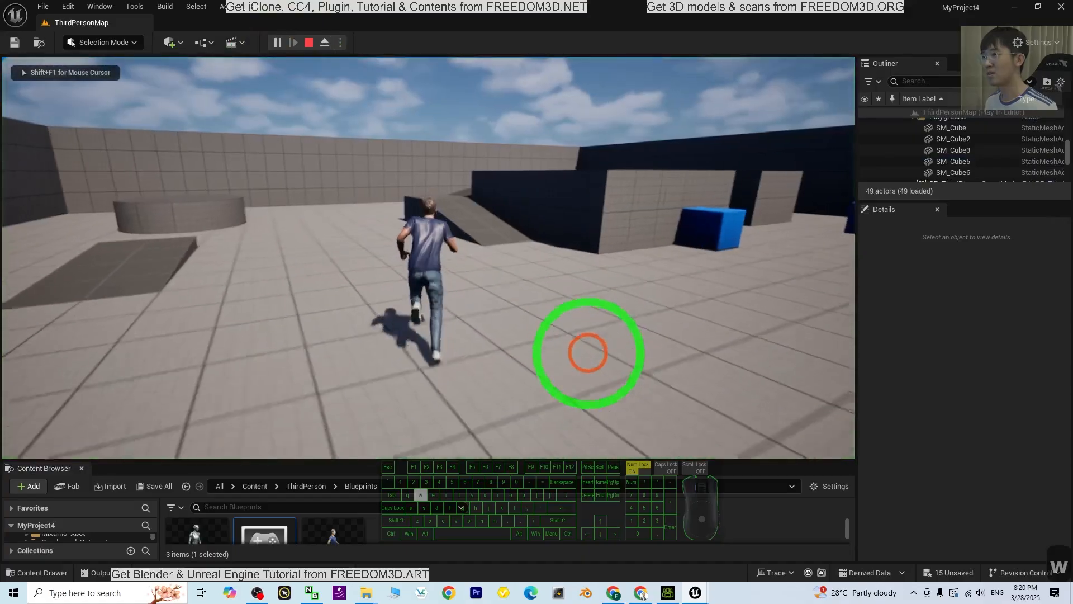
{"action": "key", "text": "d"}
{"action": "key", "text": "s"}
{"action": "key", "text": "w"}
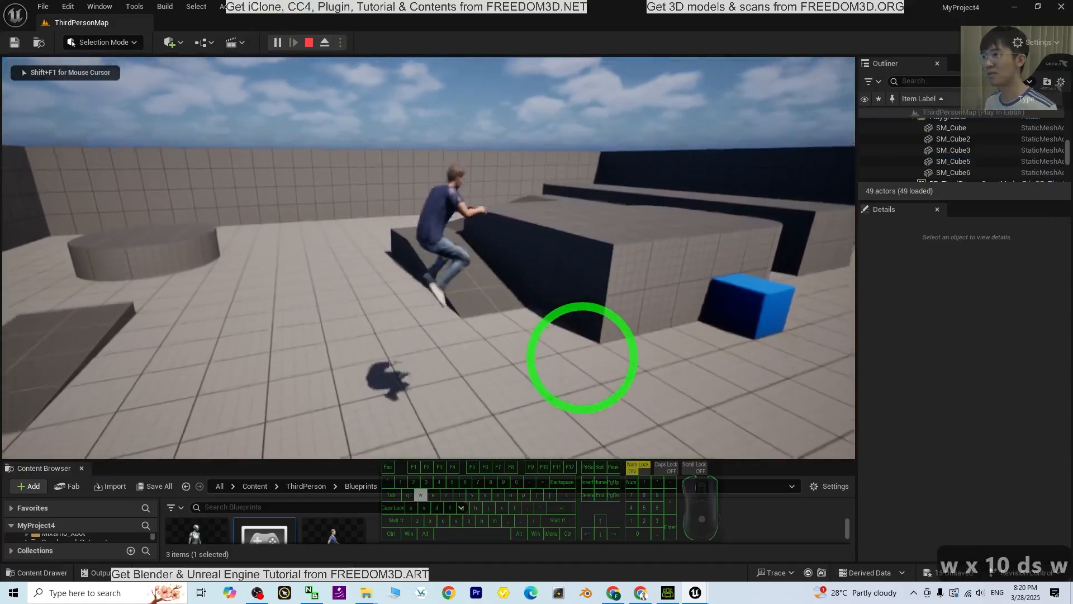
{"action": "key", "text": "a"}
{"action": "key", "text": "d"}
{"action": "key", "text": "d"}
{"action": "key", "text": "a"}
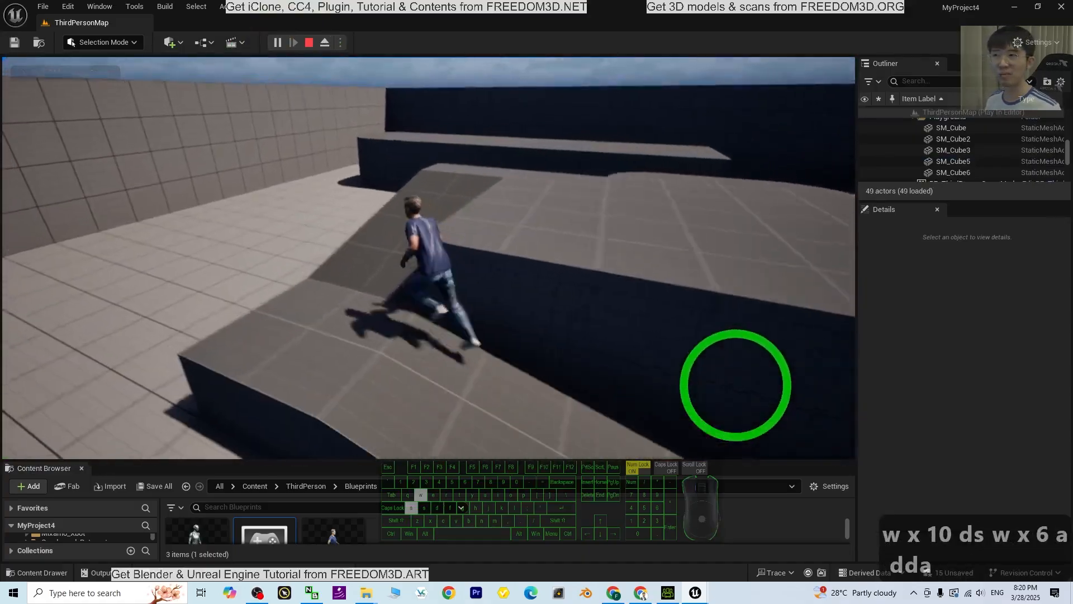
{"action": "key", "text": "d"}
{"action": "key", "text": "s"}
{"action": "key", "text": "a"}
{"action": "key", "text": "s"}
{"action": "key", "text": "d"}
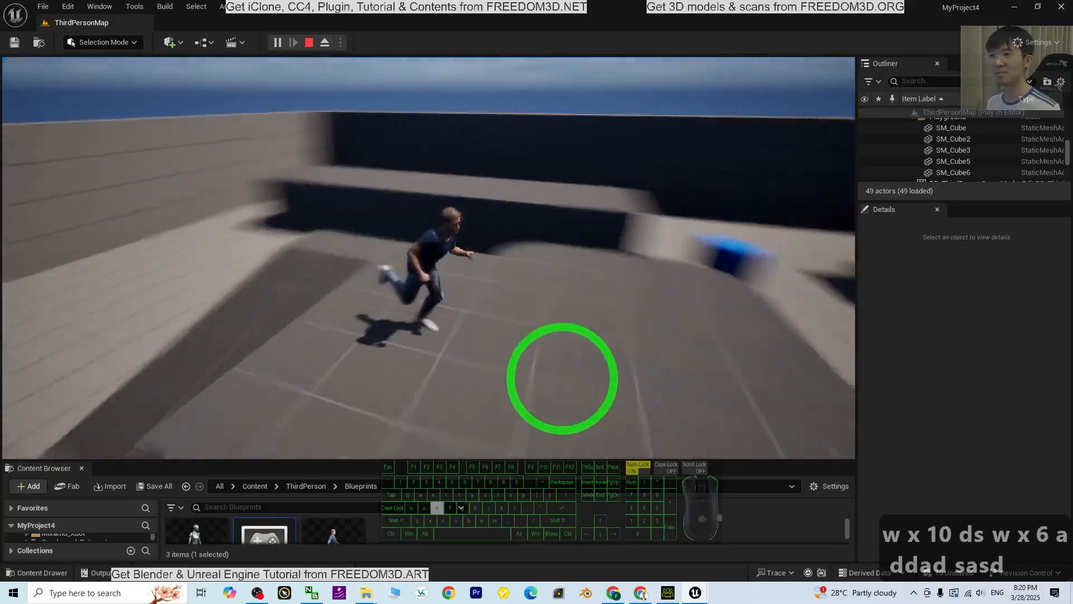
{"action": "key", "text": "w"}
{"action": "key", "text": "s"}
{"action": "key", "text": "d"}
{"action": "key", "text": "w"}
{"action": "key", "text": "w"}
{"action": "key", "text": "w"}
{"action": "key", "text": "w"}
{"action": "key", "text": "w"}
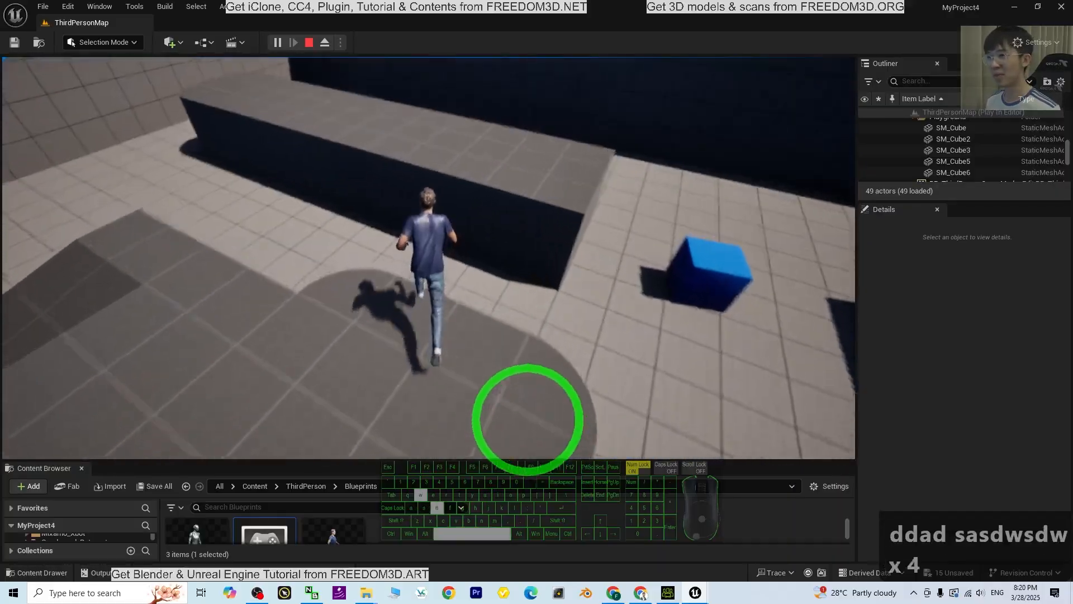
{"action": "key", "text": "d"}
{"action": "key", "text": "w"}
{"action": "key", "text": "d"}
{"action": "key", "text": "s"}
{"action": "key", "text": "a"}
{"action": "key", "text": "a"}
{"action": "key", "text": "w"}
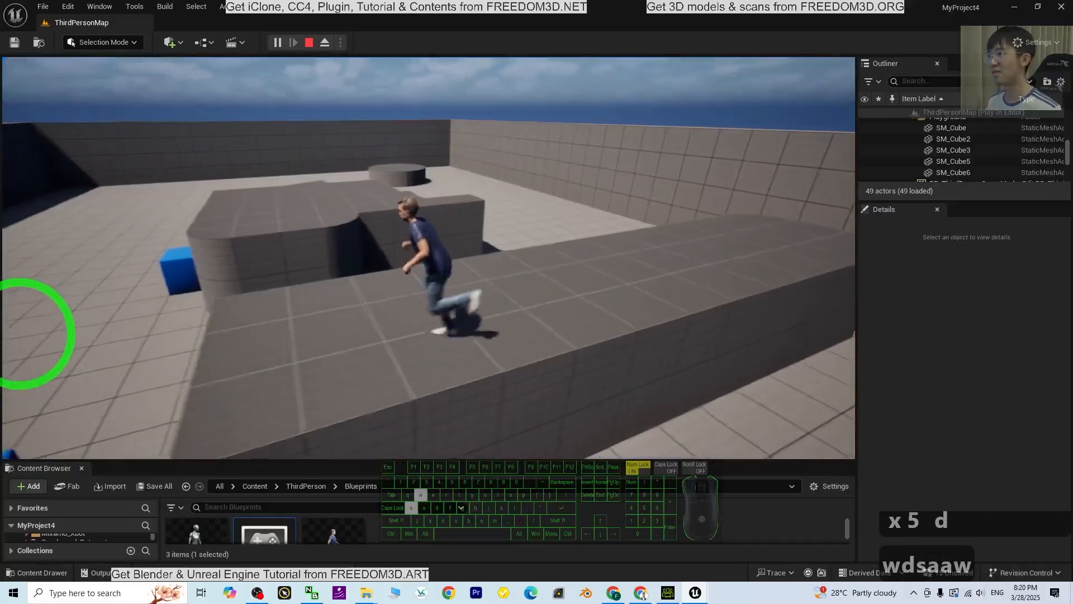
{"action": "key", "text": "a"}
{"action": "key", "text": "s"}
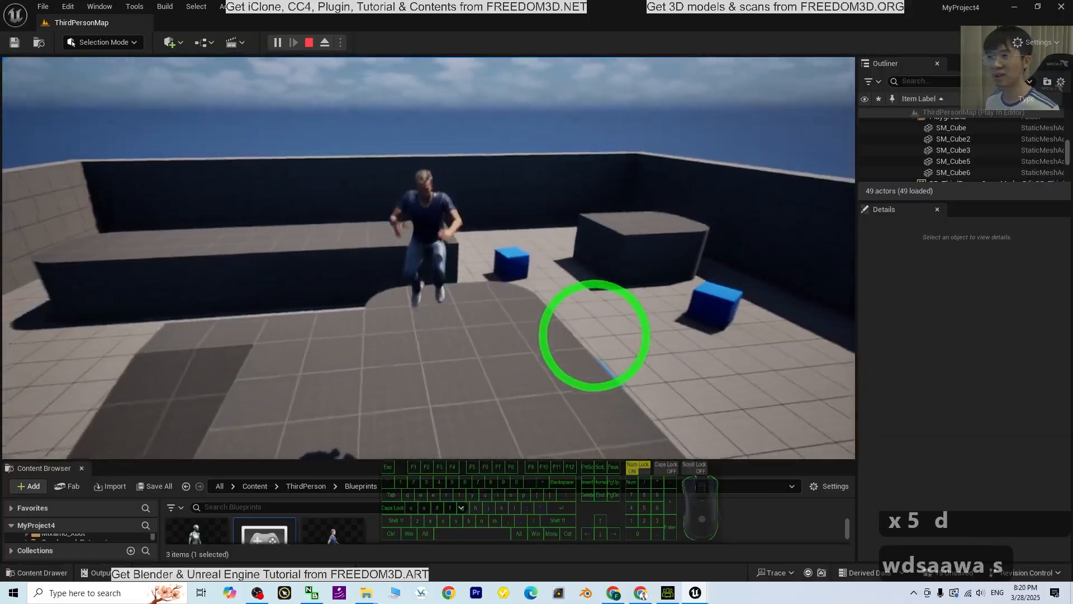
{"action": "key", "text": "s"}
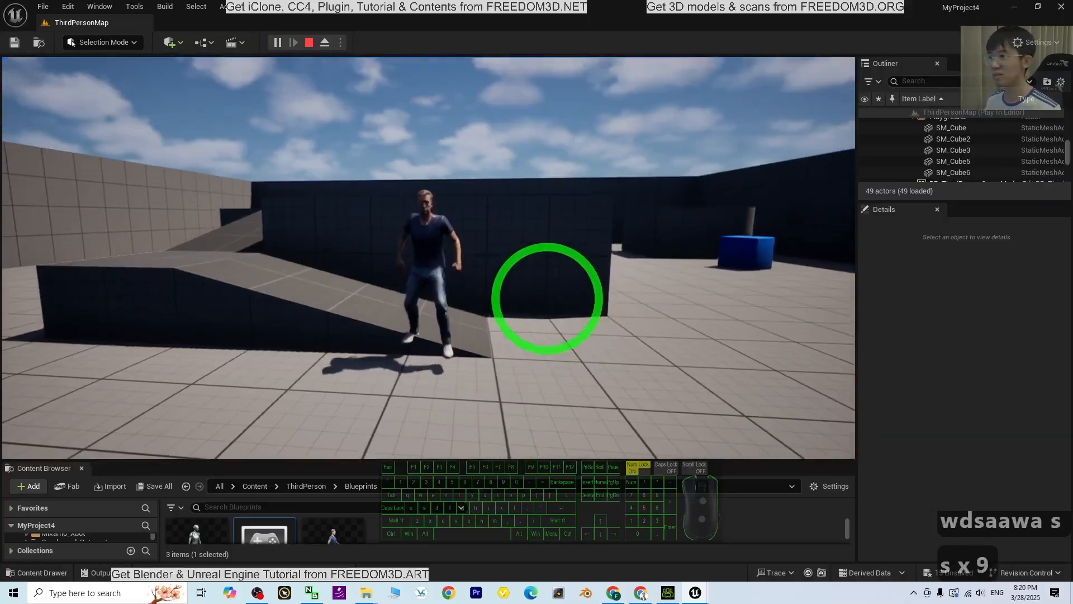
{"action": "key", "text": "d"}
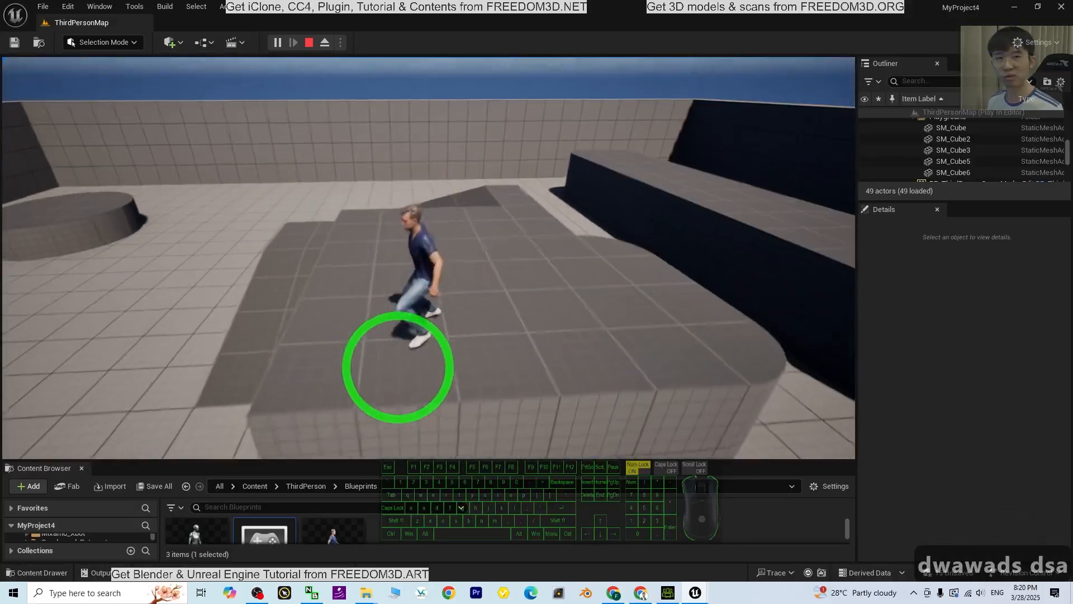
{"action": "key", "text": "s"}
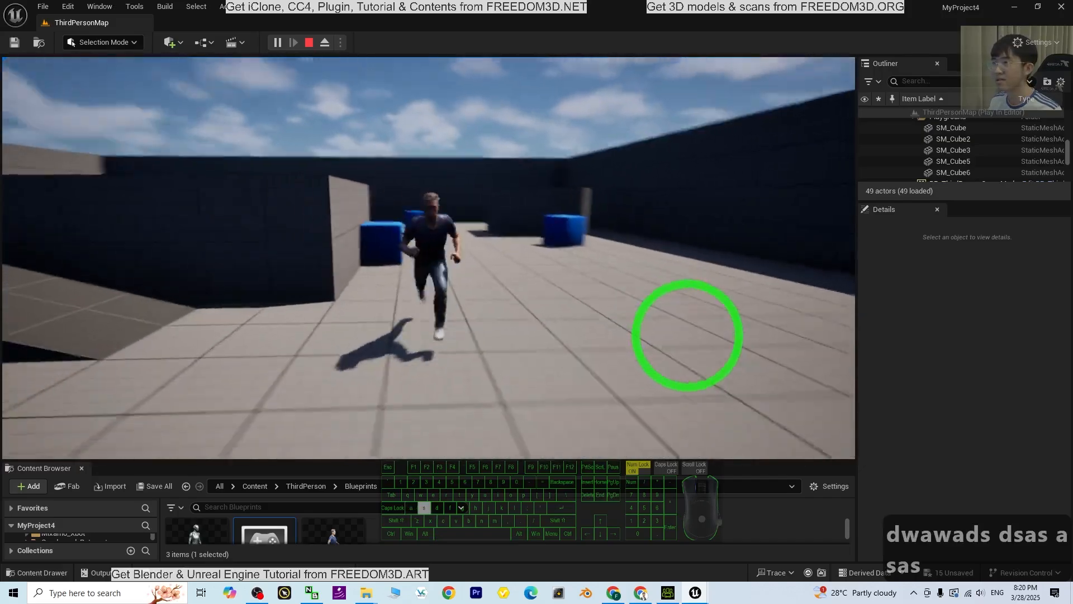
{"action": "key", "text": "d"}
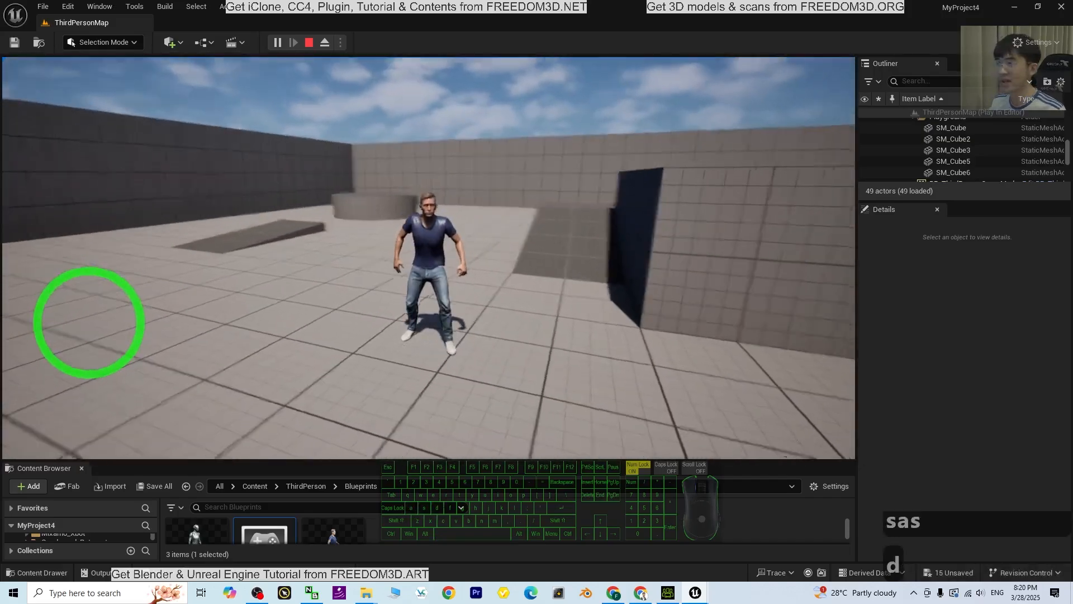
{"action": "key", "text": "Escape"}
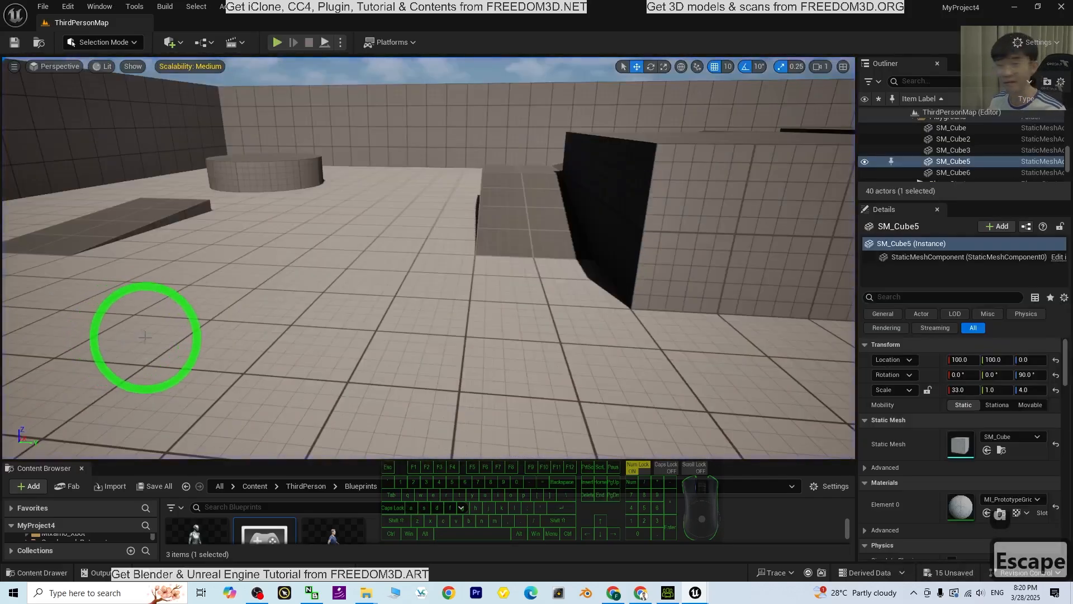
Switch to Character Creator 4 and maximize its window to view the source CC4 Kevin character
{"action": "left_click", "coordinate": [668, 592]}
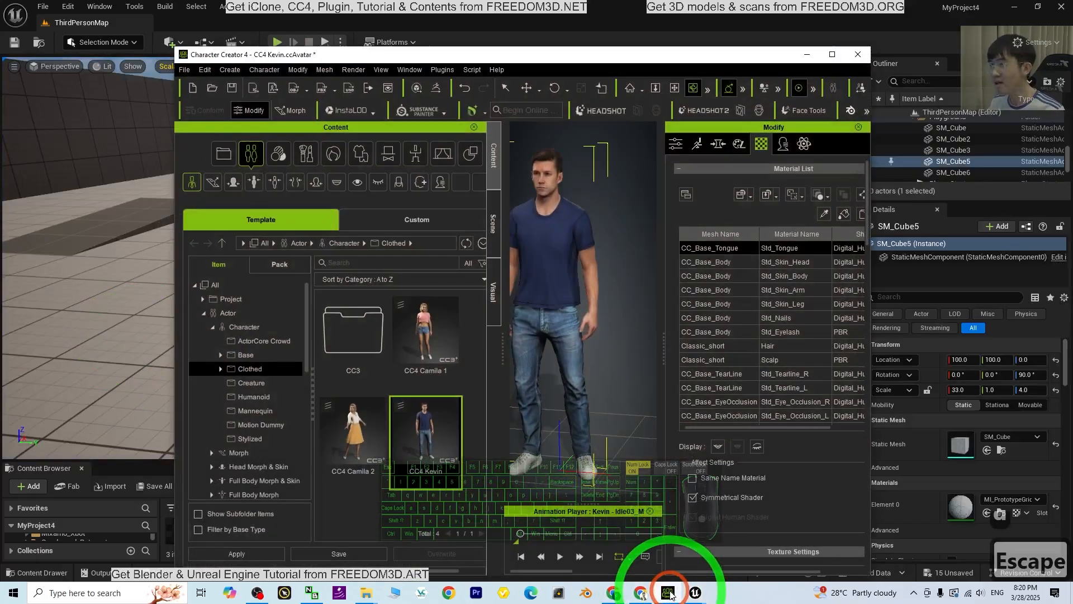
{"action": "left_click", "coordinate": [832, 55]}
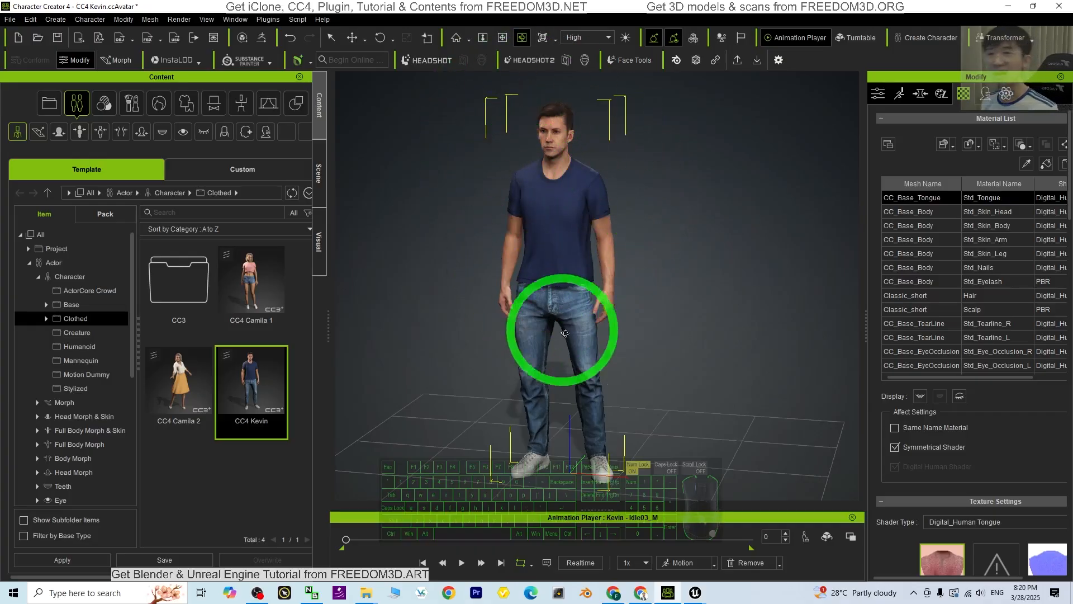
Switch to the Unreal Editor's MyProject4 window and play the level, running the character across the floor and ramps before stopping the session
{"action": "mouse_move", "coordinate": [695, 592]}
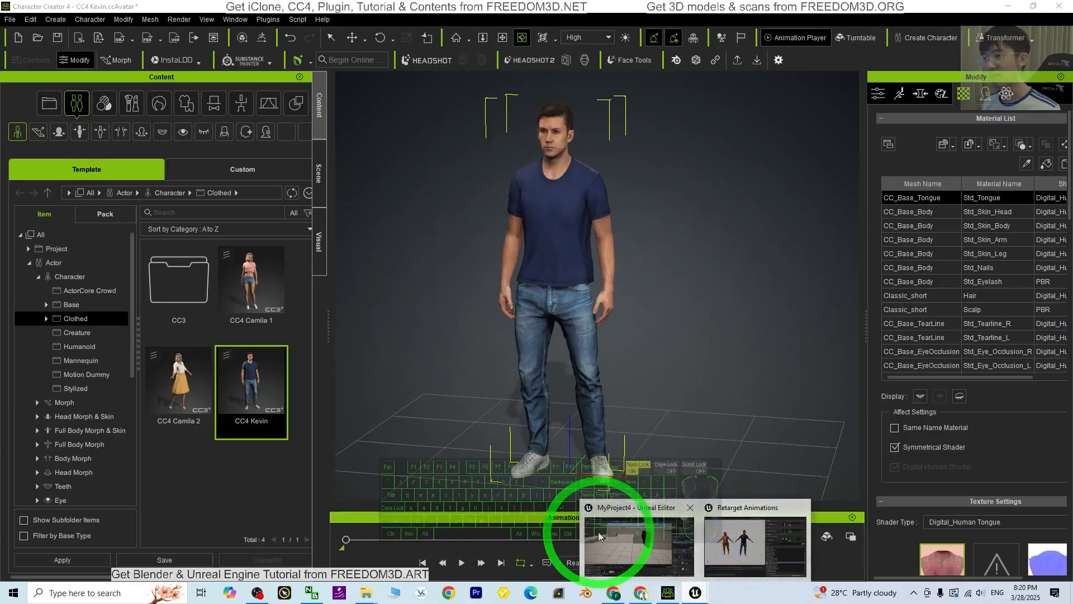
{"action": "left_click", "coordinate": [597, 519]}
{"action": "left_click", "coordinate": [275, 42]}
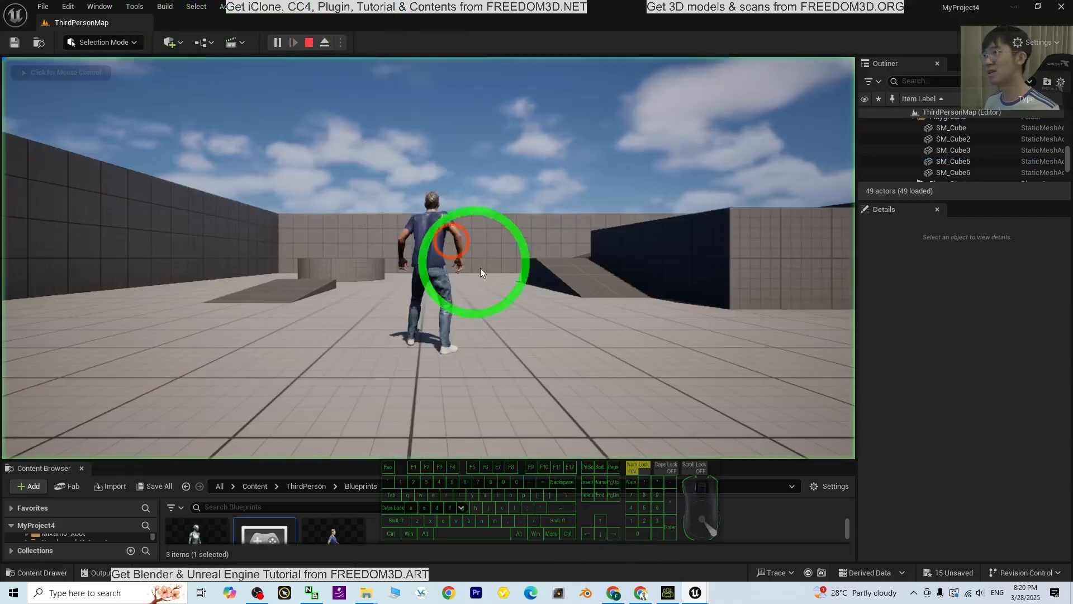
{"action": "key", "text": "w"}
{"action": "key", "text": "s"}
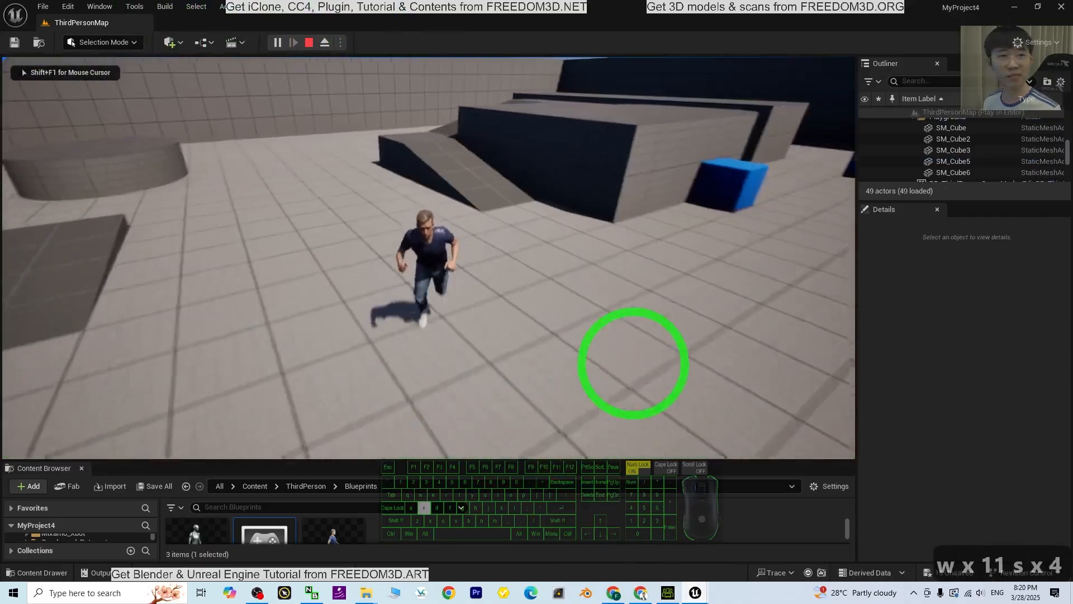
{"action": "key", "text": "d"}
{"action": "key", "text": "w"}
{"action": "key", "text": "s"}
{"action": "key", "text": "s"}
{"action": "key", "text": "d"}
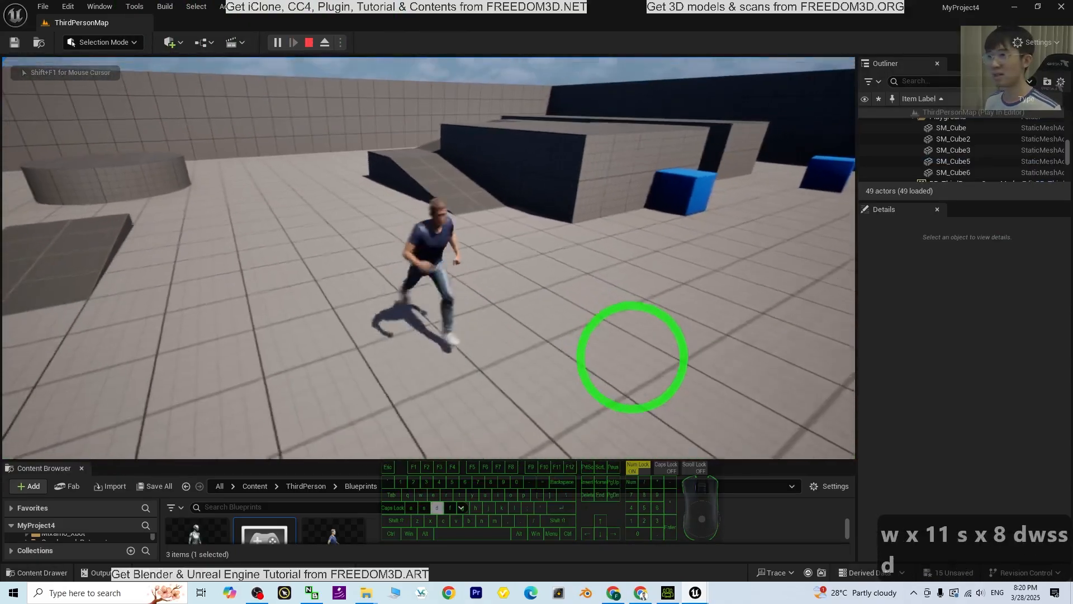
{"action": "key", "text": "w"}
{"action": "key", "text": "a"}
{"action": "key", "text": "a"}
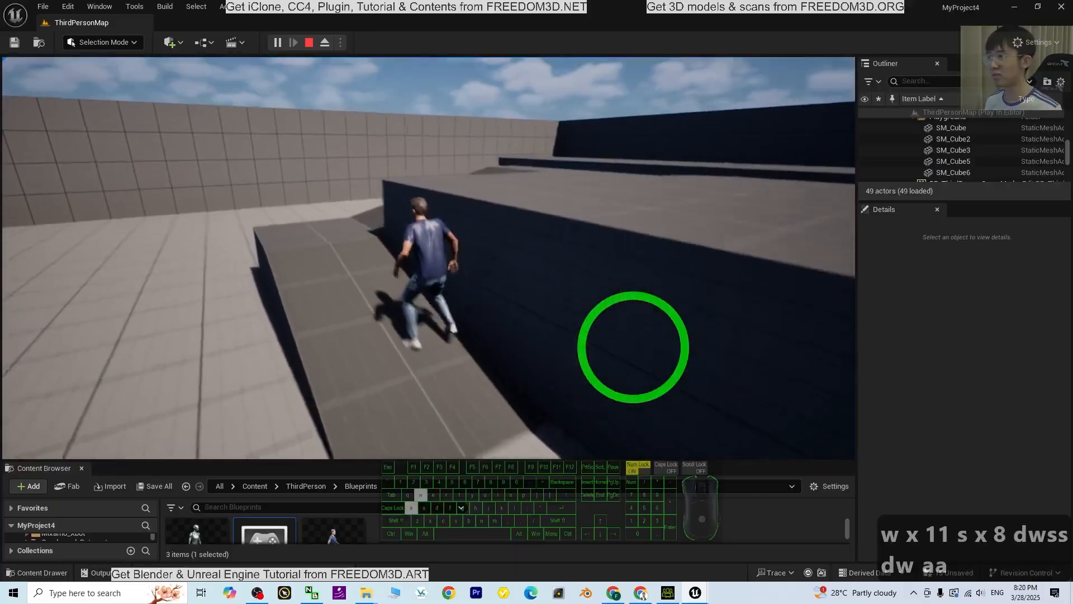
{"action": "key", "text": "d"}
{"action": "key", "text": "s"}
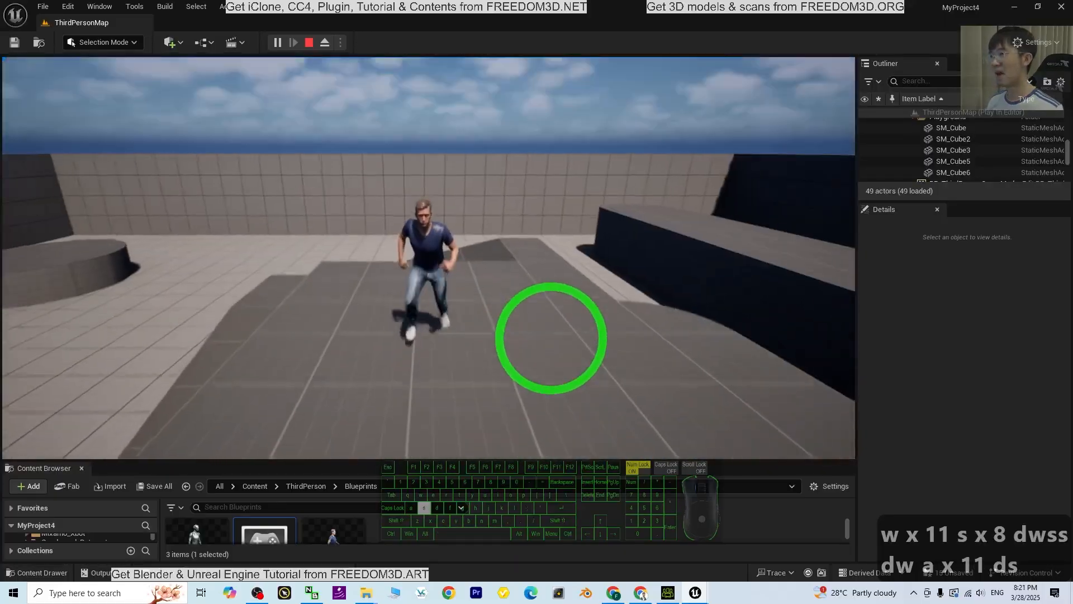
{"action": "key", "text": "s"}
{"action": "key", "text": "a"}
{"action": "key", "text": "s"}
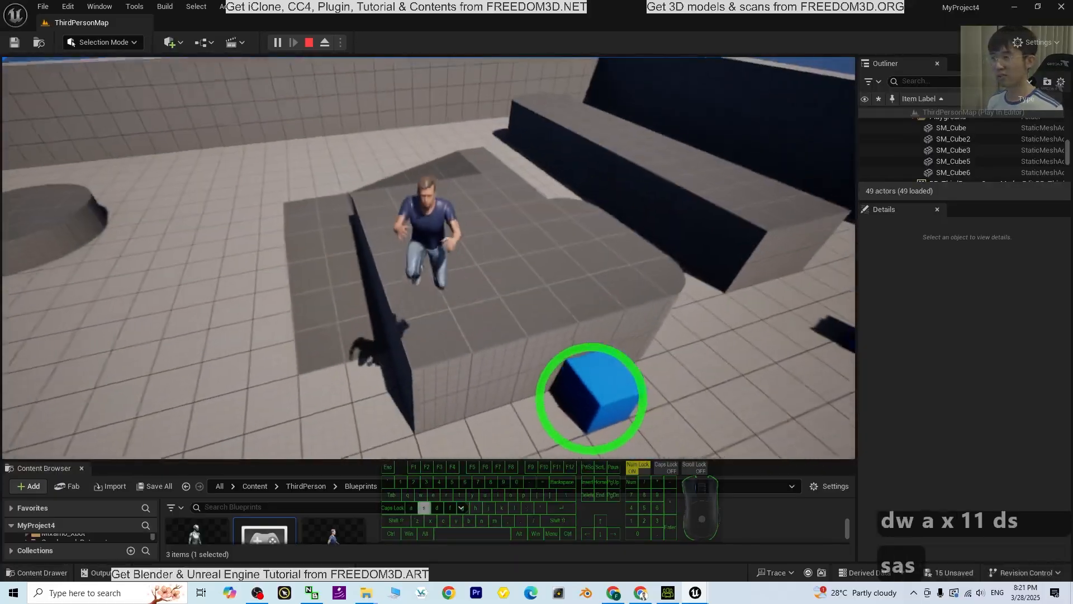
{"action": "key", "text": "s"}
{"action": "key", "text": "d"}
{"action": "key", "text": "a"}
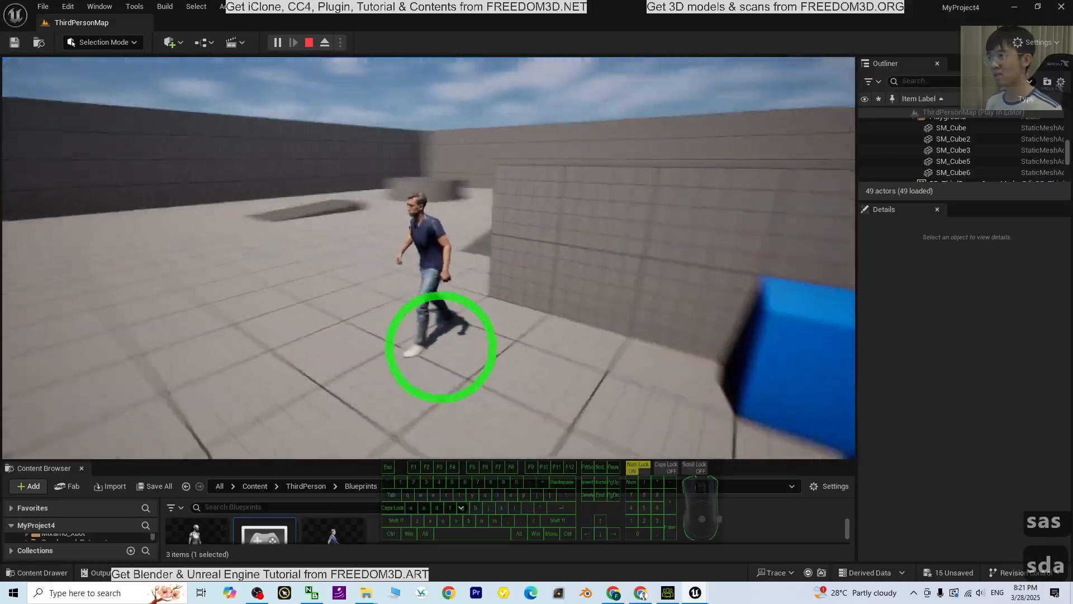
{"action": "key", "text": "s"}
{"action": "key", "text": "s"}
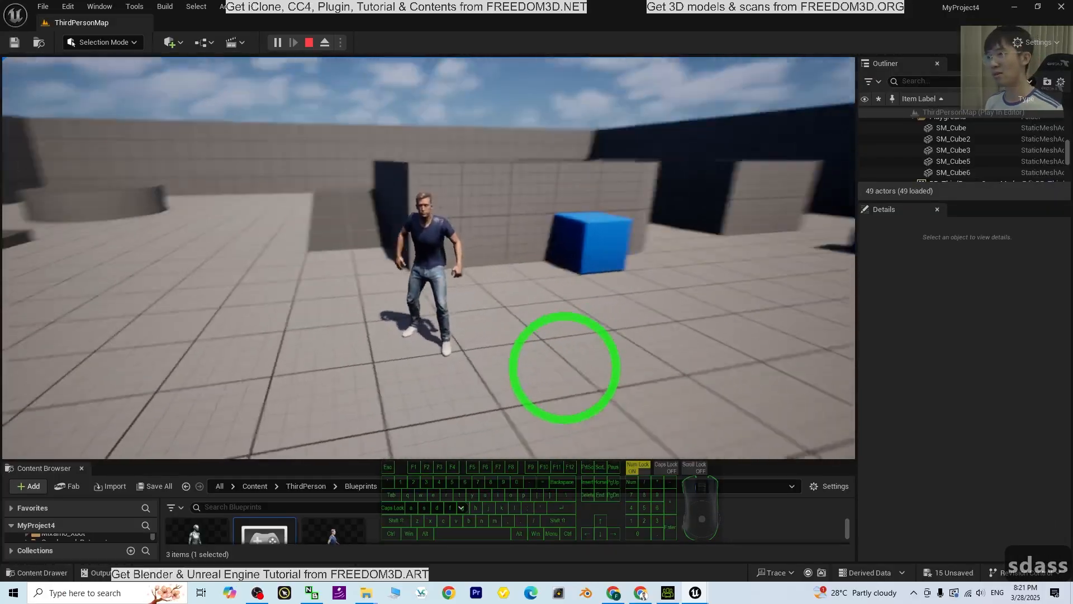
{"action": "key", "text": "Escape"}
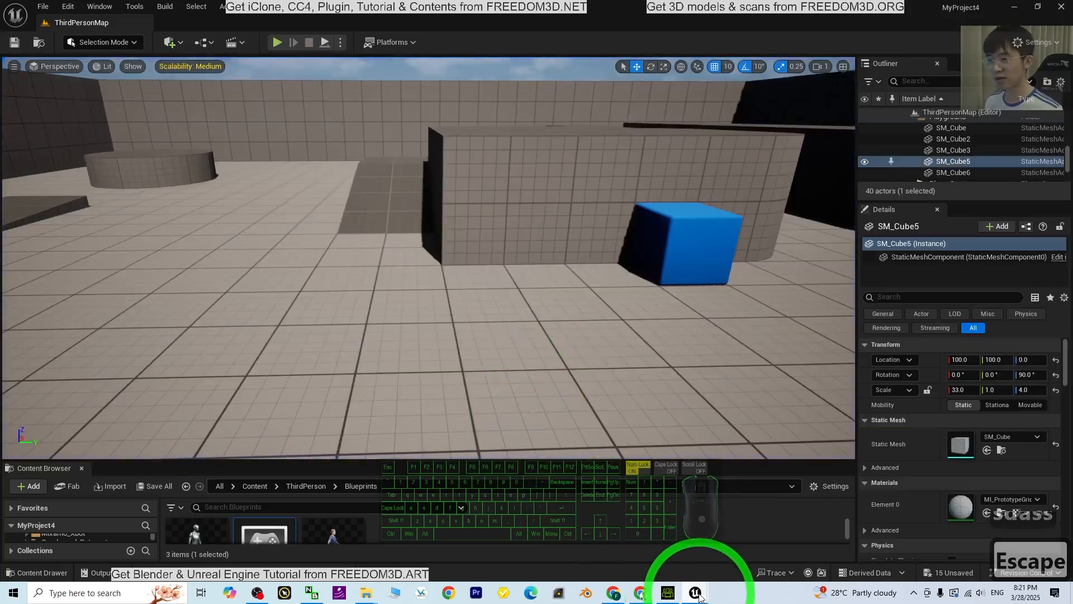
Switch to Character Creator 4 to view the source character again and return to the Unreal Editor
{"action": "left_click", "coordinate": [668, 593]}
{"action": "left_click", "coordinate": [696, 596]}
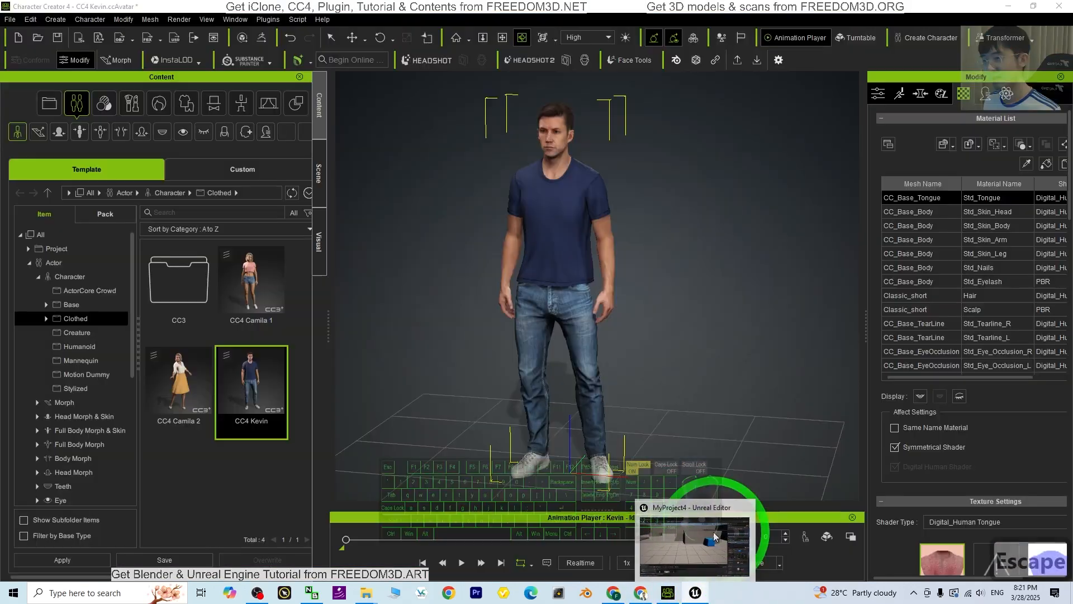
{"action": "left_click", "coordinate": [714, 537]}
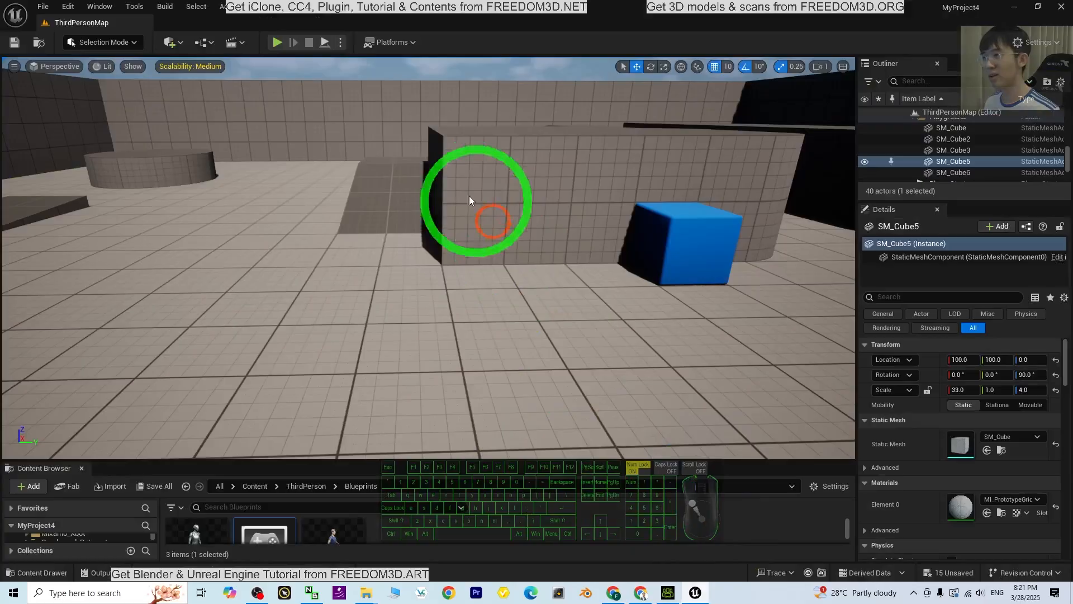
Play the level again, running and jumping the character up the ramps and over the raised platforms, and stop the session
{"action": "left_click", "coordinate": [276, 43]}
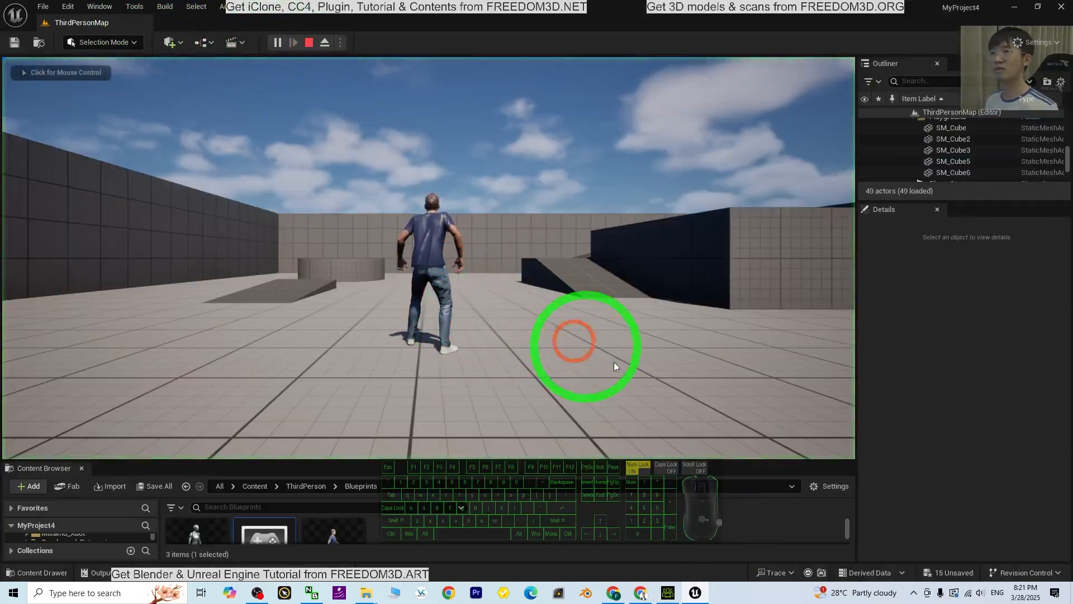
{"action": "key", "text": "w"}
{"action": "key", "text": "a"}
{"action": "key", "text": "d"}
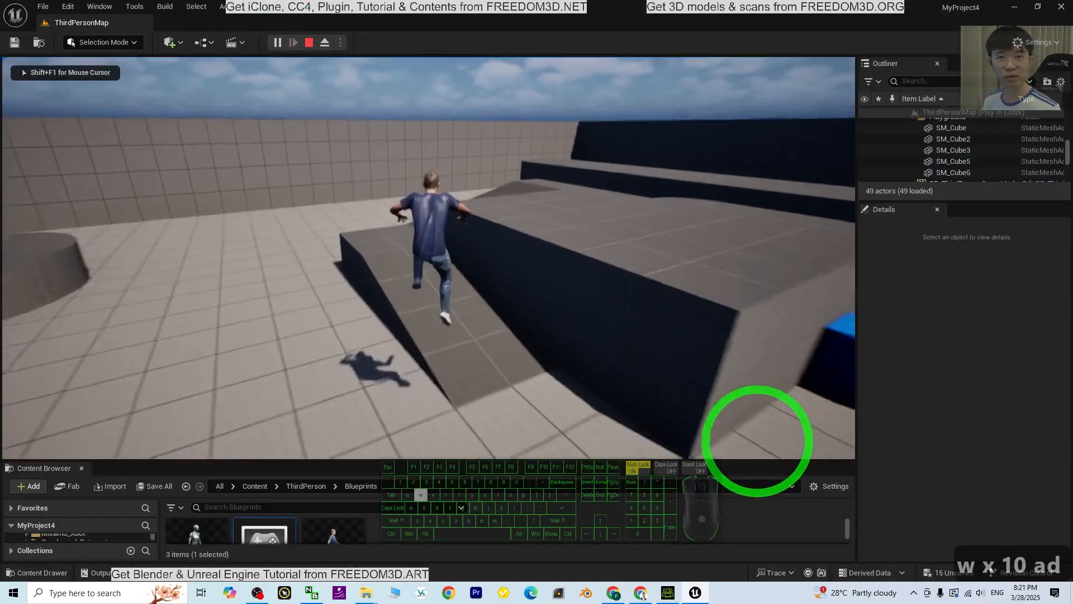
{"action": "key", "text": "a"}
{"action": "key", "text": "d"}
{"action": "key", "text": "s"}
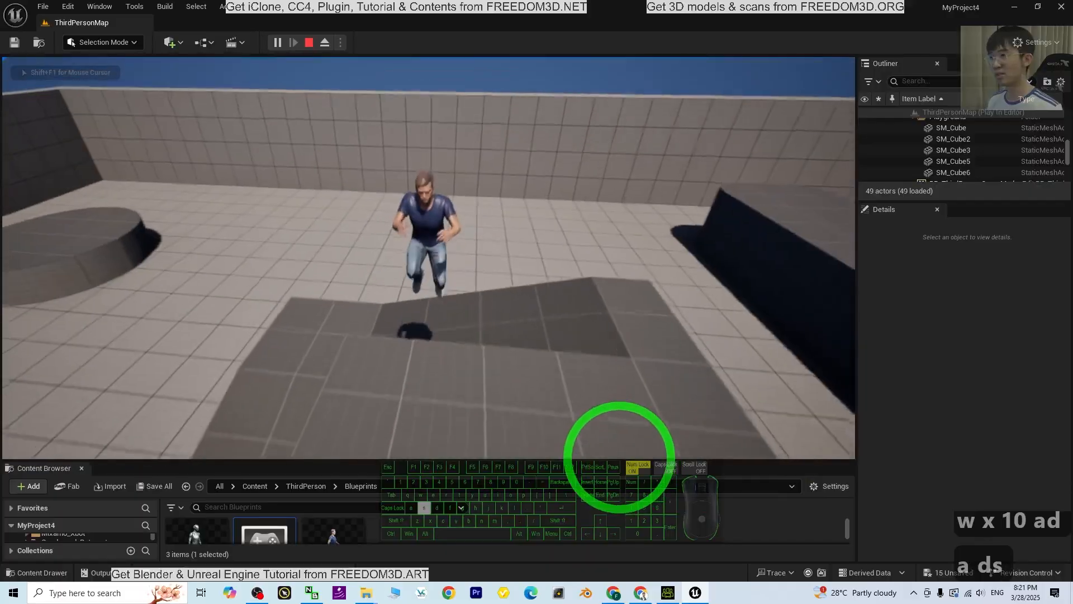
{"action": "key", "text": "d"}
{"action": "key", "text": "w"}
{"action": "key", "text": "d"}
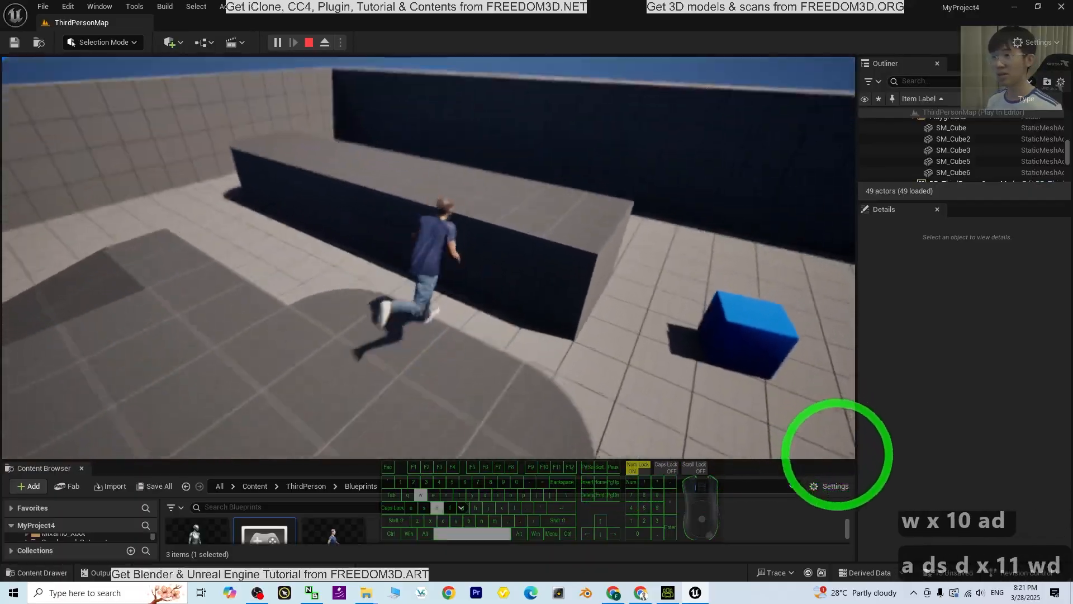
{"action": "key", "text": "s"}
{"action": "key", "text": "a"}
{"action": "key", "text": "w"}
{"action": "key", "text": "space"}
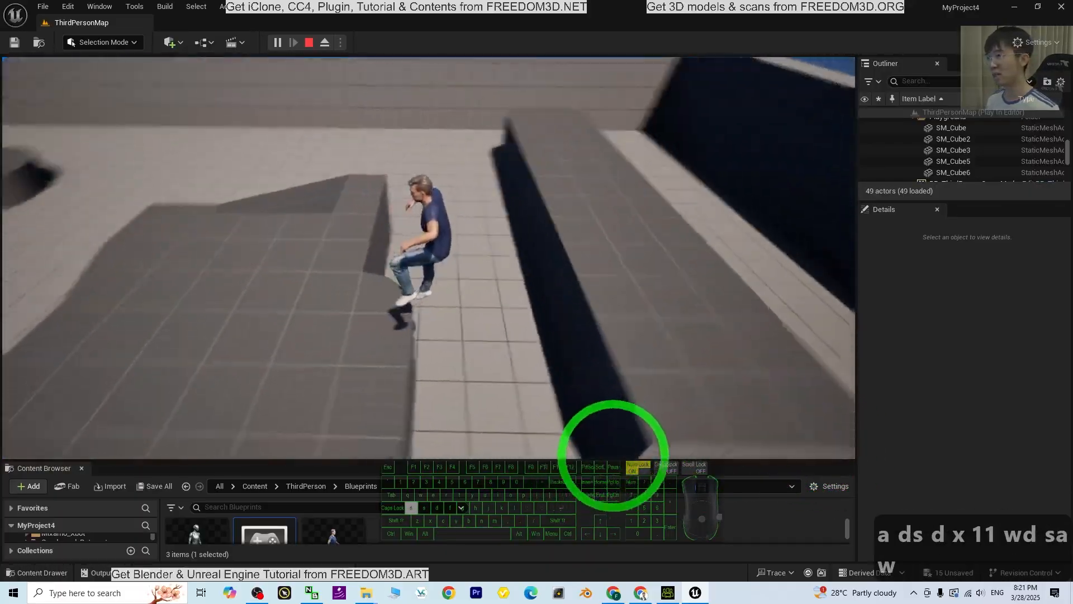
{"action": "key", "text": "s"}
{"action": "key", "text": "a"}
{"action": "key", "text": "w"}
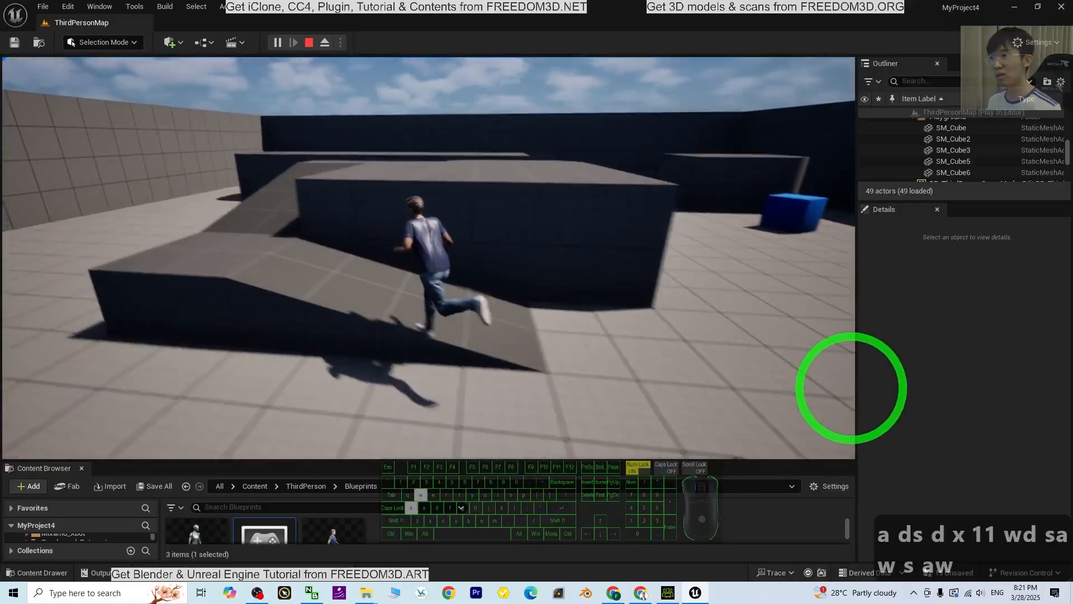
{"action": "key", "text": "w"}
{"action": "key", "text": "d"}
{"action": "key", "text": "s"}
{"action": "key", "text": "space"}
{"action": "key", "text": "a"}
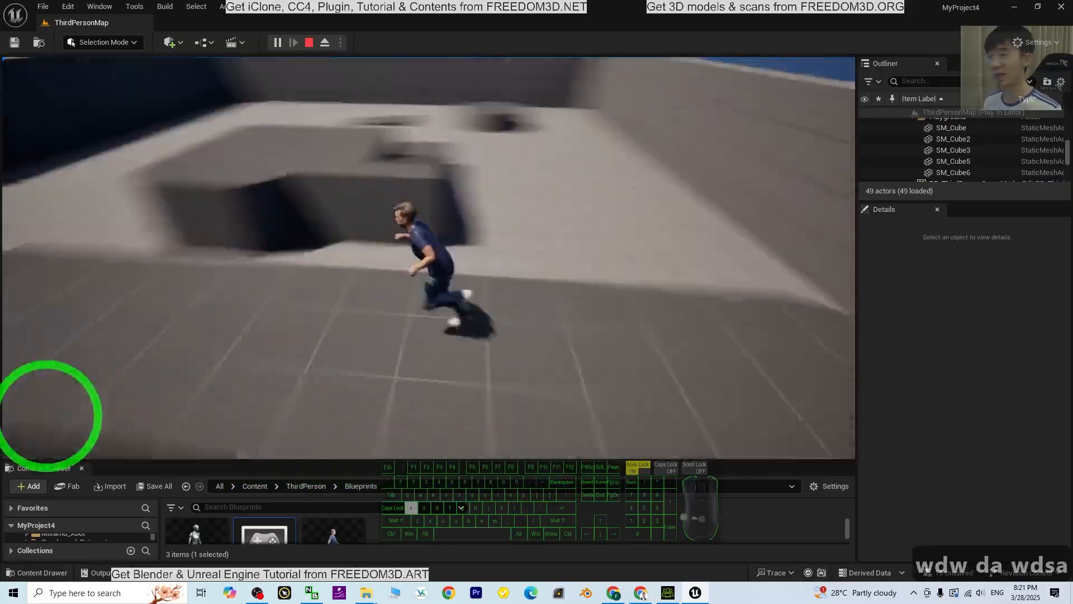
{"action": "key", "text": "d"}
{"action": "key", "text": "a"}
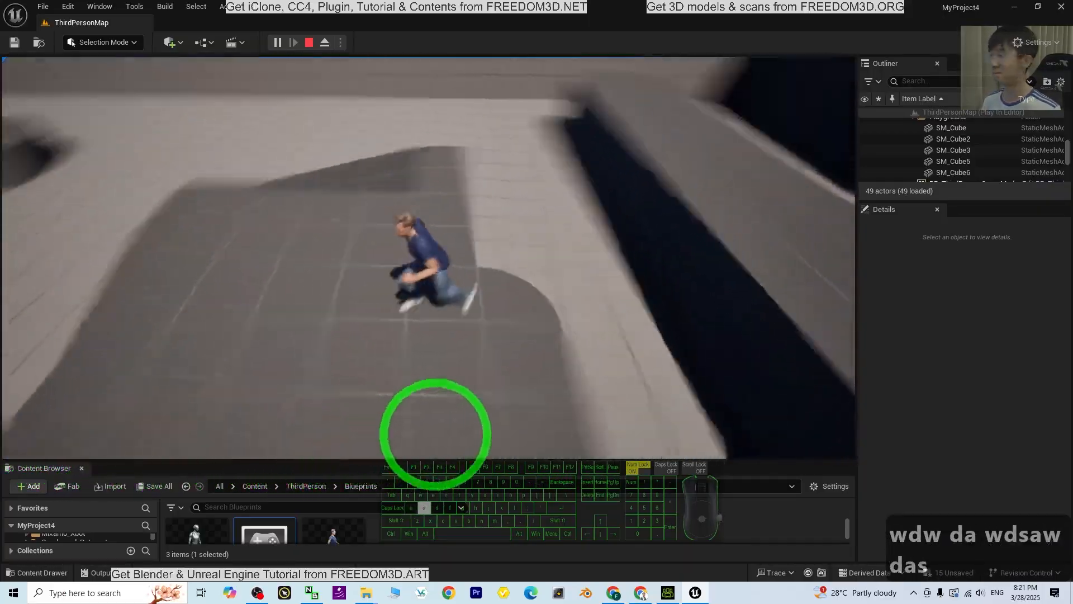
{"action": "key", "text": "Escape"}
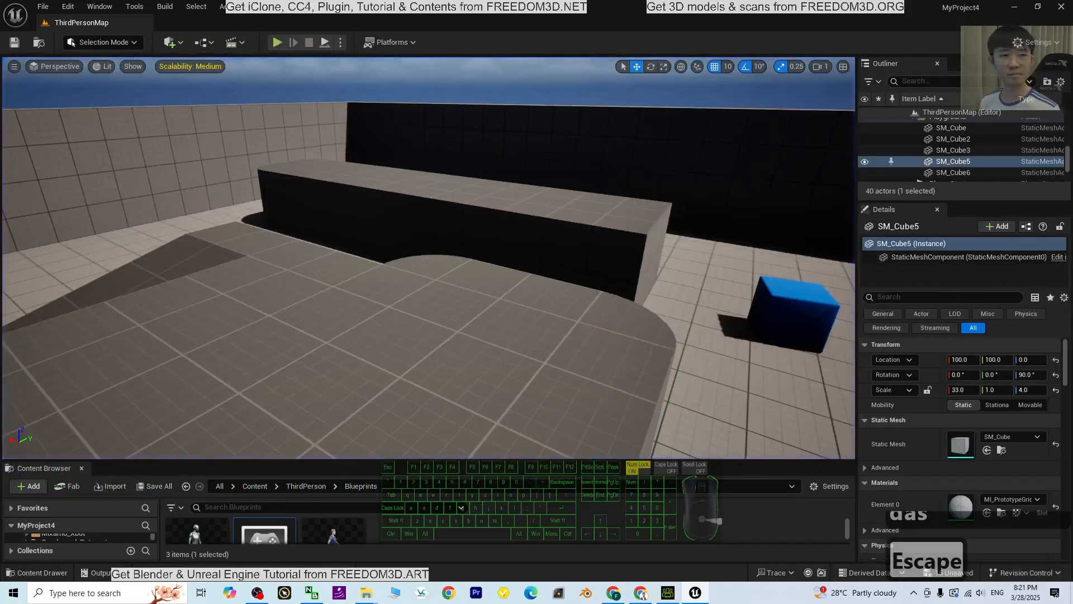